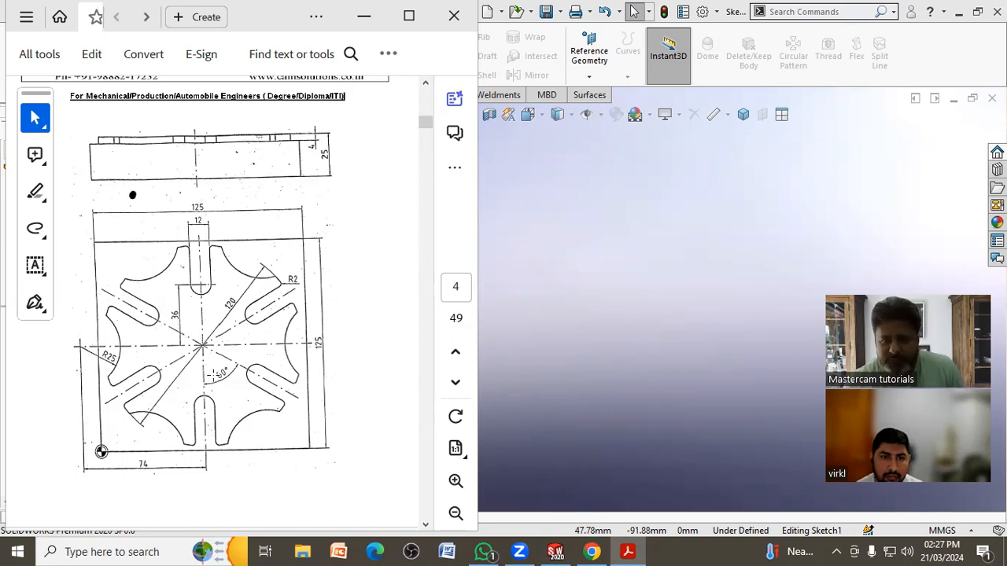
{"action": "mouse_move", "coordinate": [100, 452]}
{"action": "left_mouse_down"}
{"action": "mouse_move", "coordinate": [133, 403]}
{"action": "mouse_move", "coordinate": [303, 242]}
{"action": "left_mouse_up"}
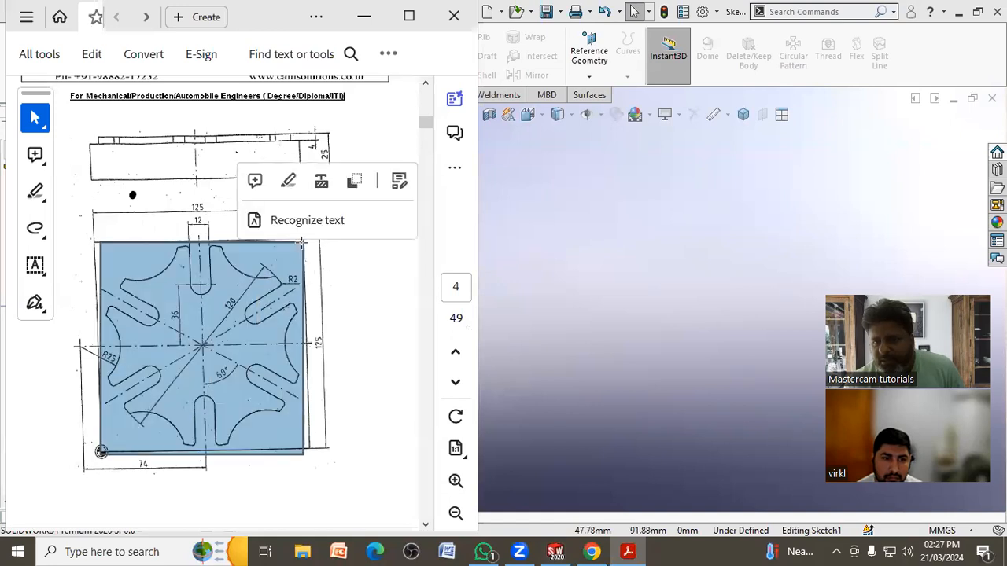
{"action": "left_click", "coordinate": [329, 151]}
{"action": "left_click", "coordinate": [324, 159]}
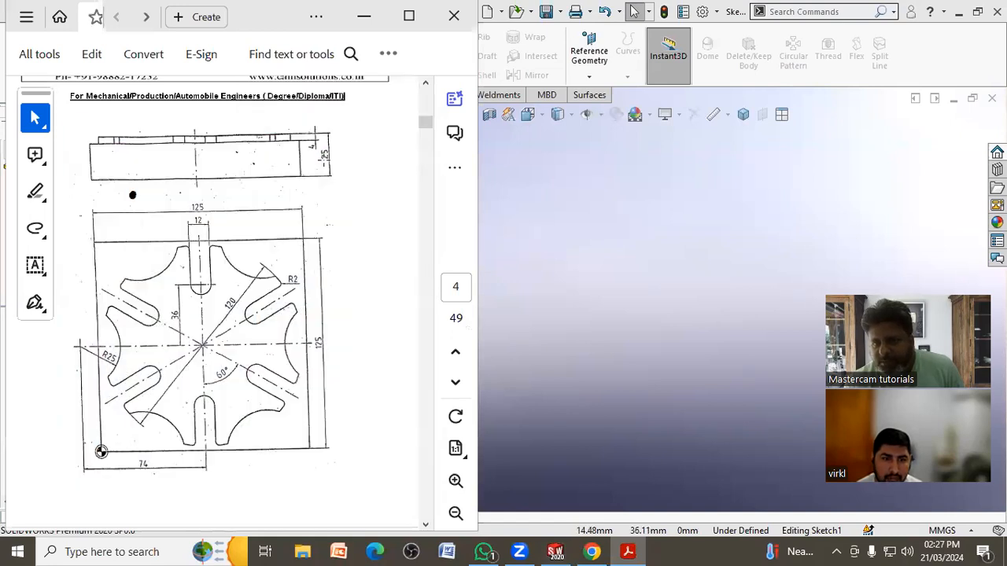
- Switch to SOLIDWORKS and sketch a center rectangle on the origin, 125 mm high and 125 mm wide
{"action": "left_click", "coordinate": [544, 275]}
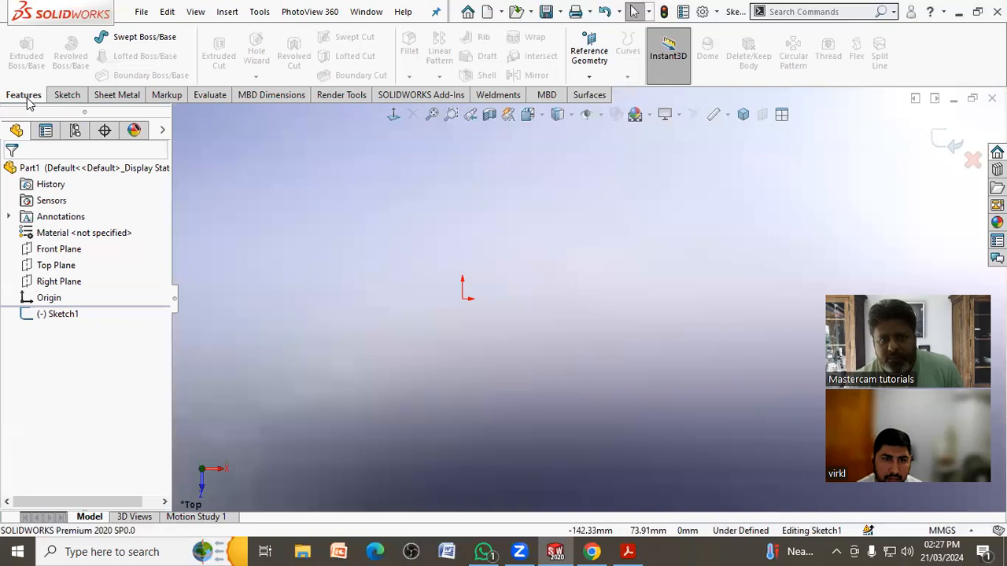
{"action": "left_click", "coordinate": [67, 94]}
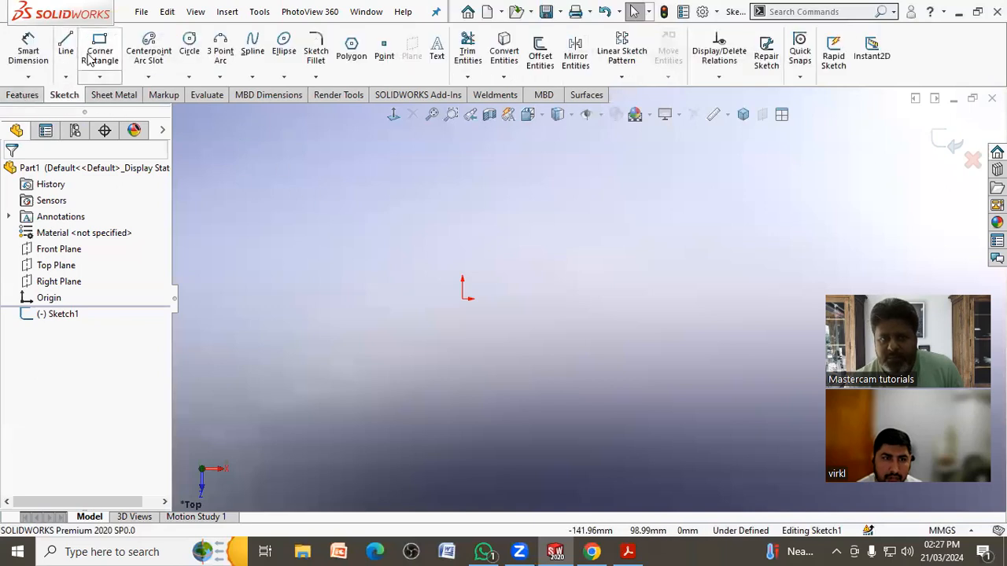
{"action": "left_click", "coordinate": [100, 76]}
{"action": "left_click", "coordinate": [118, 108]}
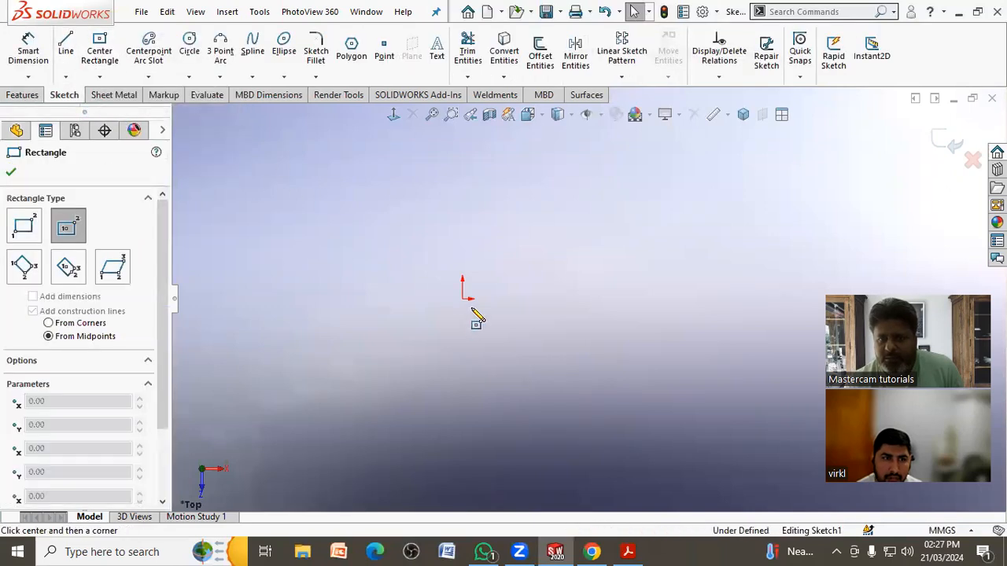
{"action": "left_click", "coordinate": [462, 299]}
{"action": "type", "text": "1"}
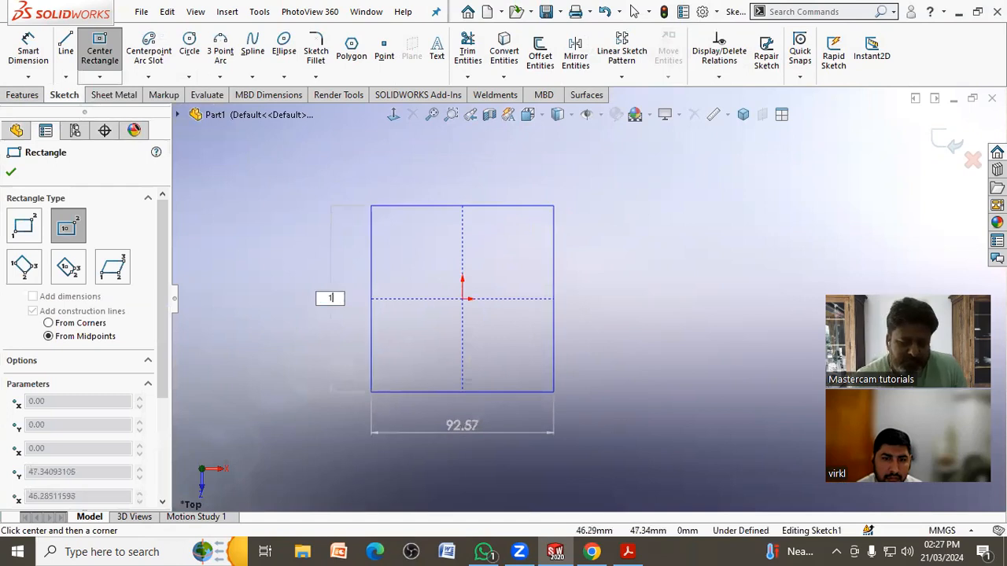
{"action": "type", "text": "25"}
{"action": "key", "text": "Tab"}
{"action": "type", "text": "125"}
{"action": "key", "text": "Return"}
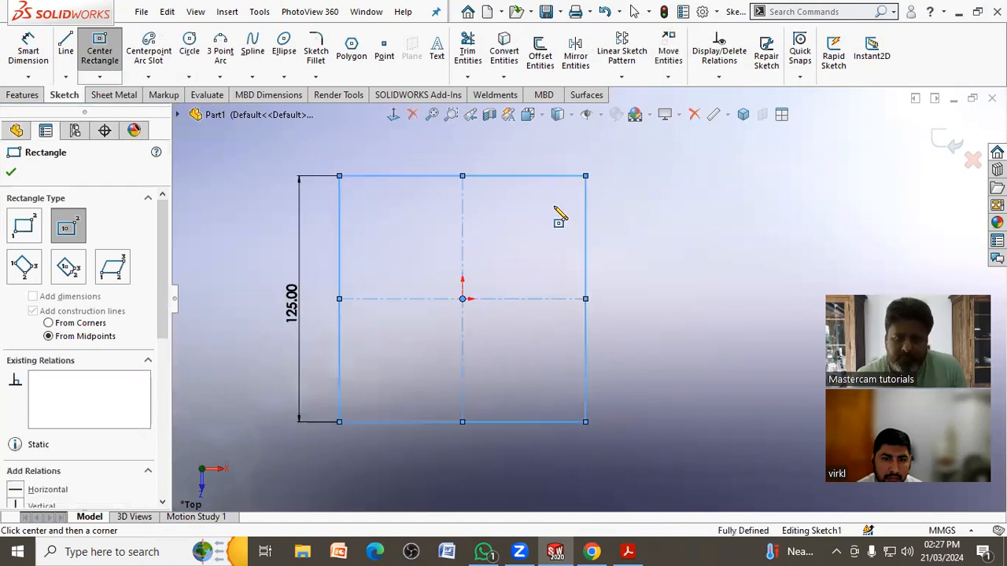
{"action": "left_click", "coordinate": [11, 176]}
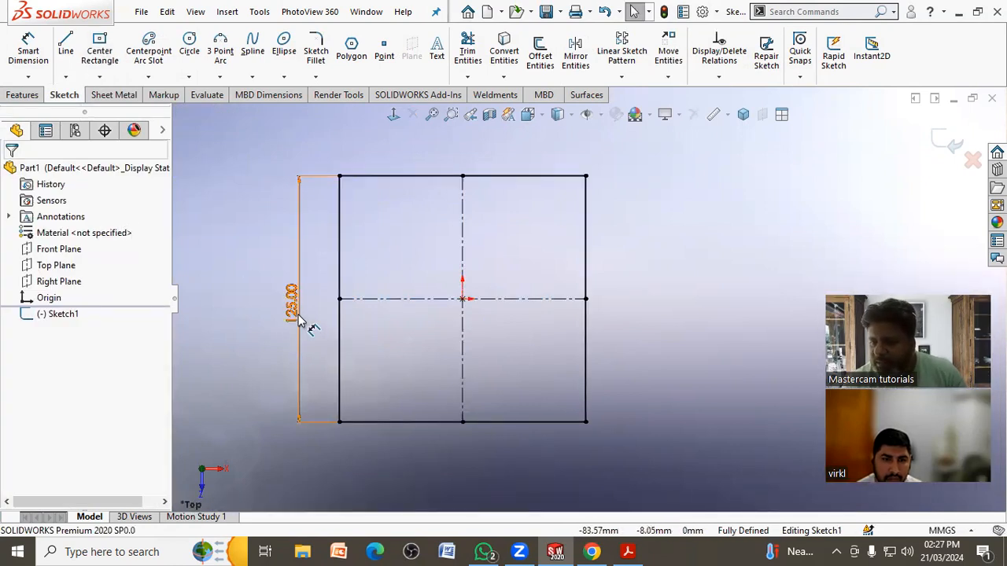
- Review the Sketch system options for on-screen numeric input and creating dimensions only when a value is entered
{"action": "left_click", "coordinate": [704, 11]}
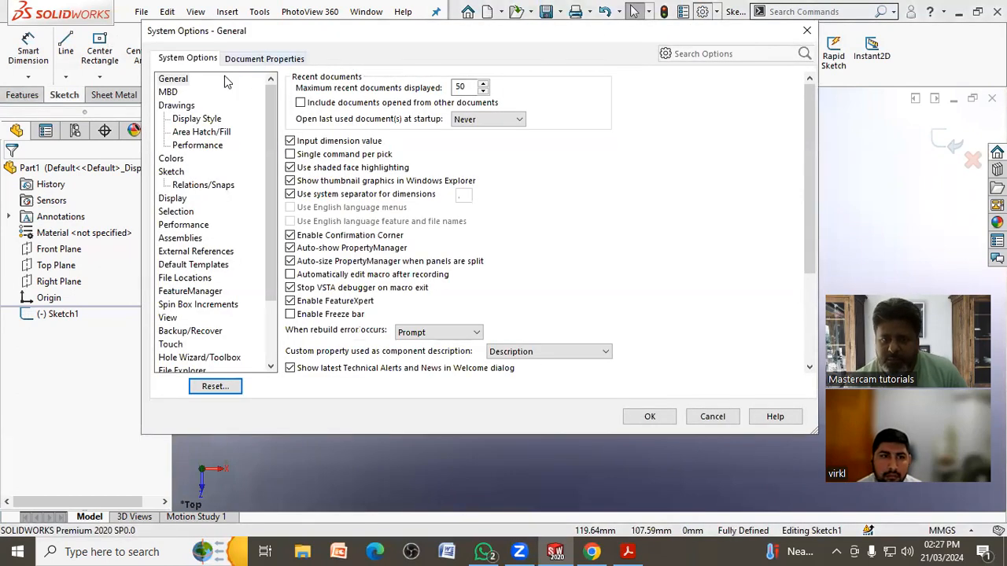
{"action": "left_click", "coordinate": [171, 172]}
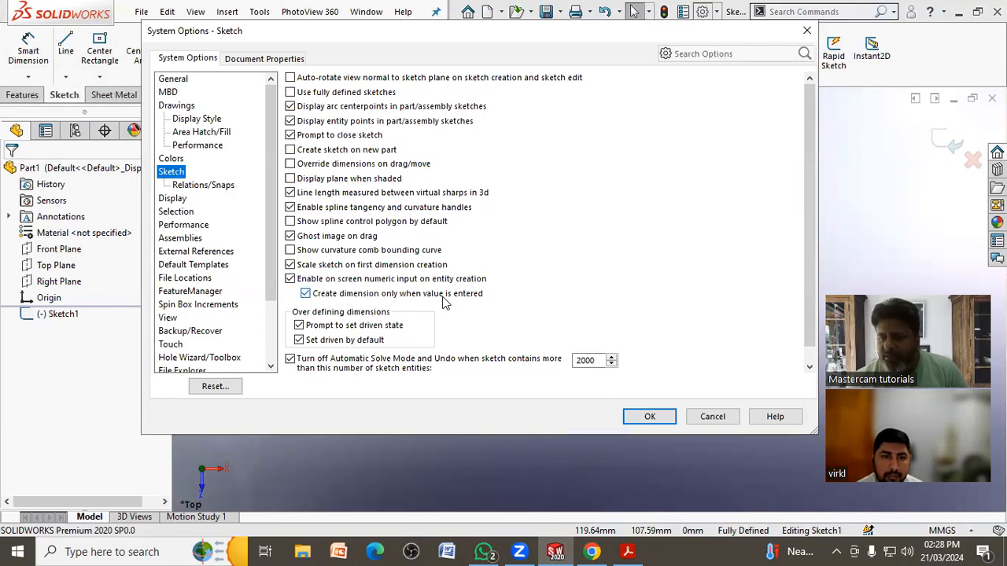
{"action": "left_click", "coordinate": [650, 416]}
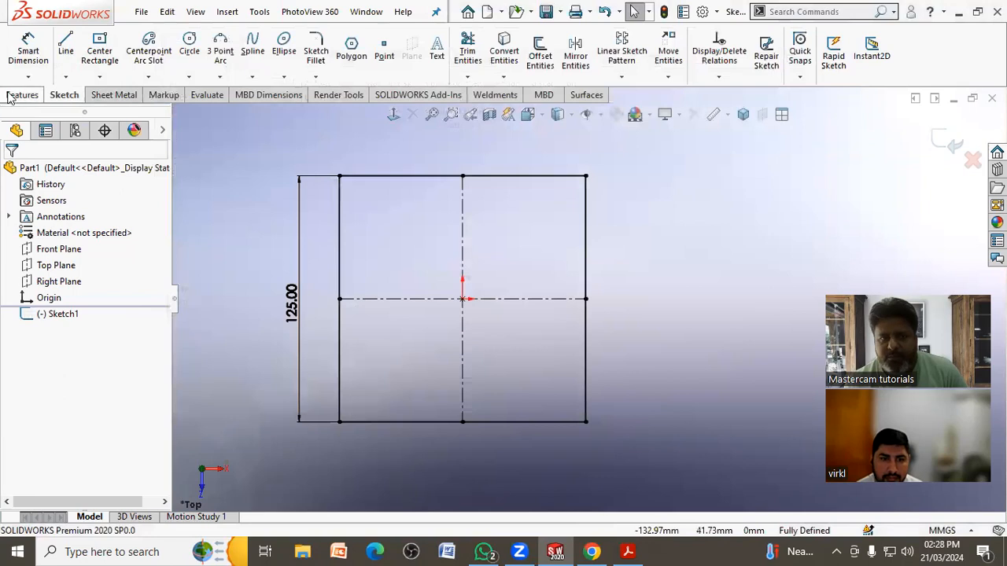
- Extrude the square sketch as a boss with a blind depth of 25 mm
{"action": "left_click", "coordinate": [22, 94]}
{"action": "left_click", "coordinate": [26, 51]}
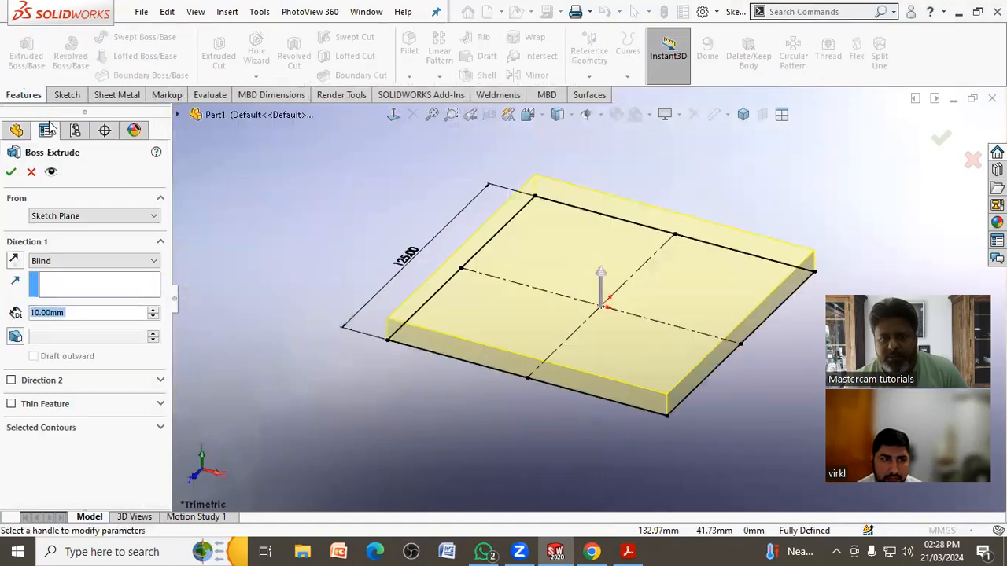
{"action": "type", "text": "25"}
{"action": "key", "text": "Return"}
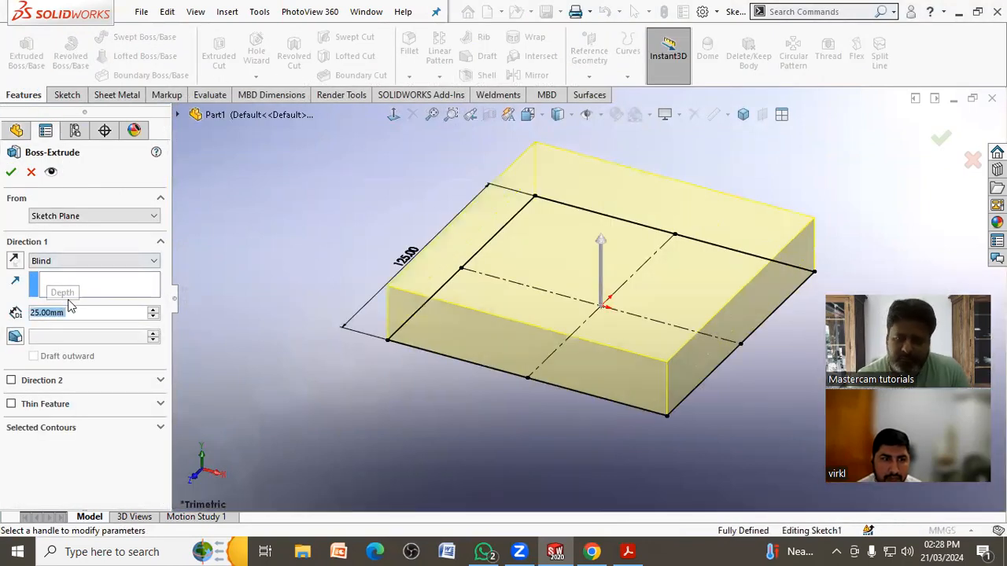
{"action": "left_click", "coordinate": [11, 173]}
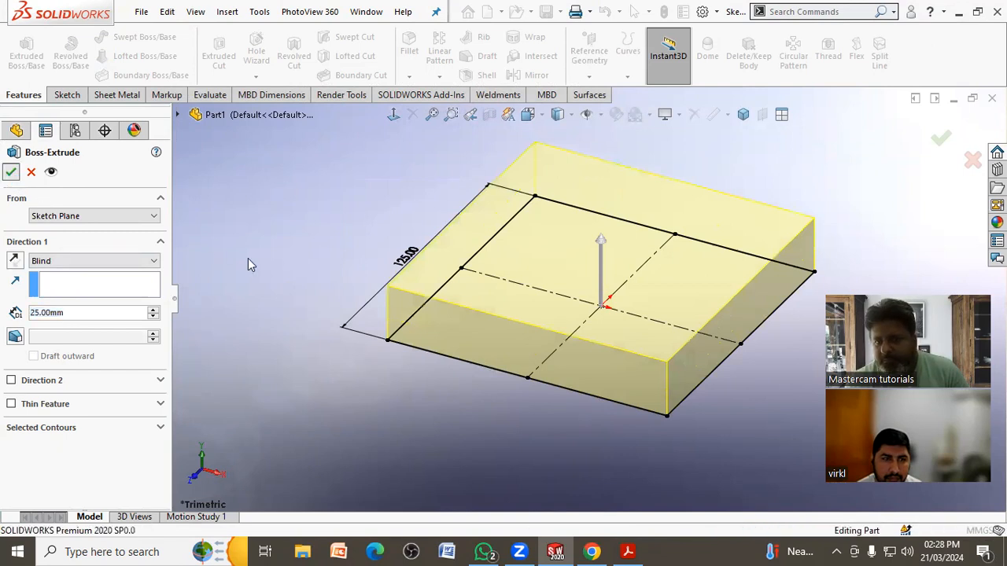
- Start an Extruded Cut sketch on the block's top face
{"action": "scroll", "coordinate": [676, 236], "scroll_direction": "down", "scroll_amount": 2}
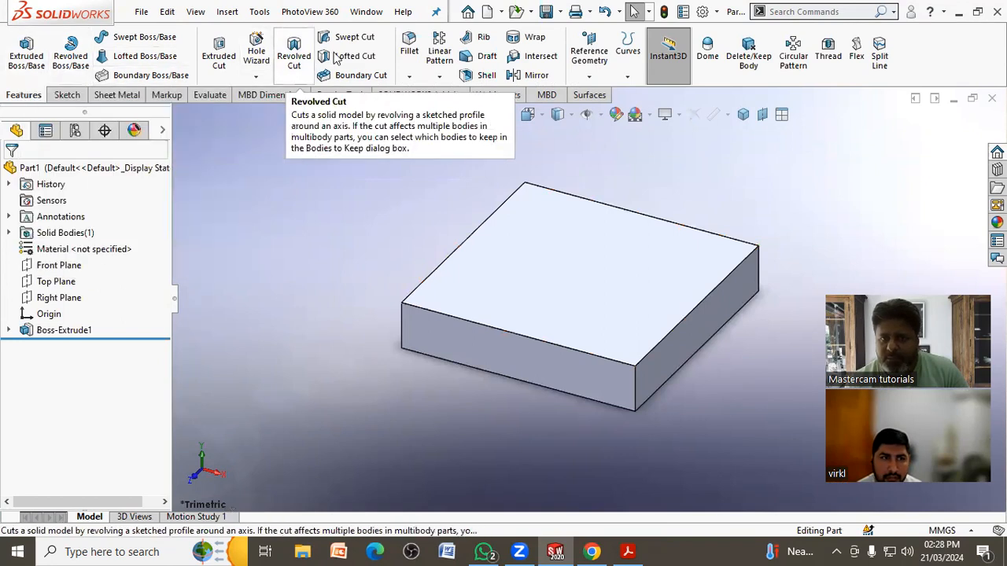
{"action": "left_click", "coordinate": [219, 52]}
{"action": "left_click", "coordinate": [579, 277]}
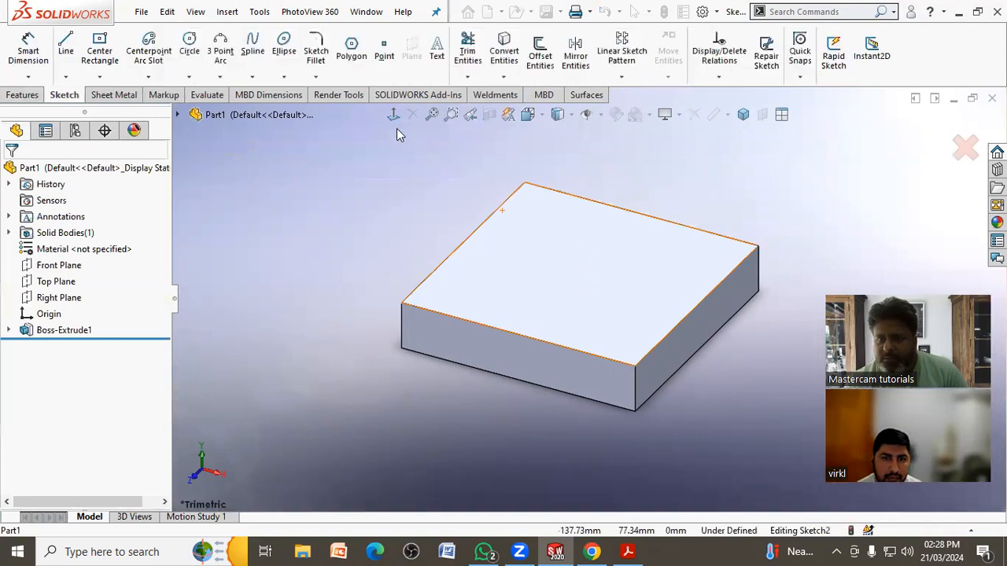
{"action": "left_click", "coordinate": [393, 114]}
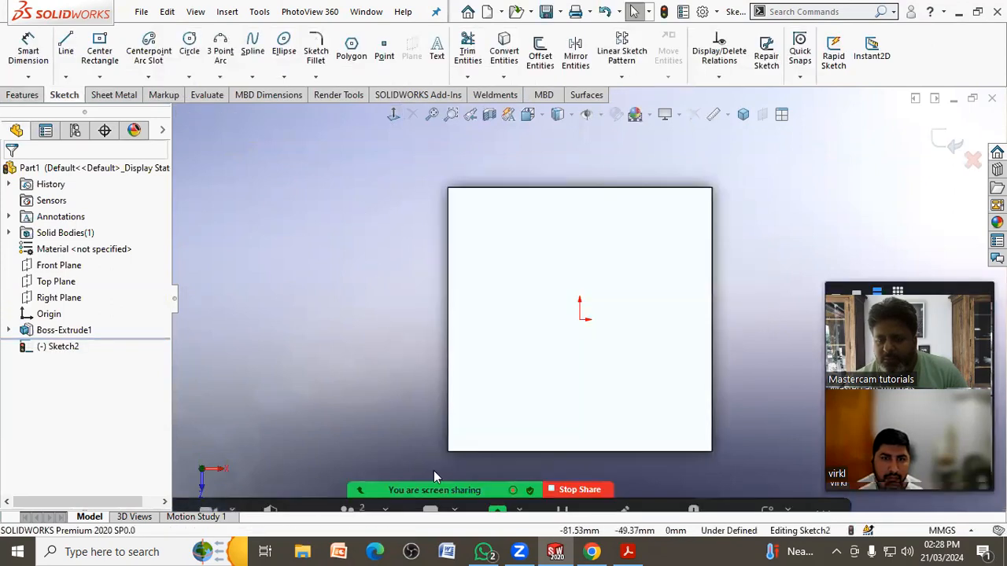
- Consult the PDF drawing and sketch a 120 mm diameter circle centred on the origin of the block's top face
{"action": "left_click", "coordinate": [627, 551]}
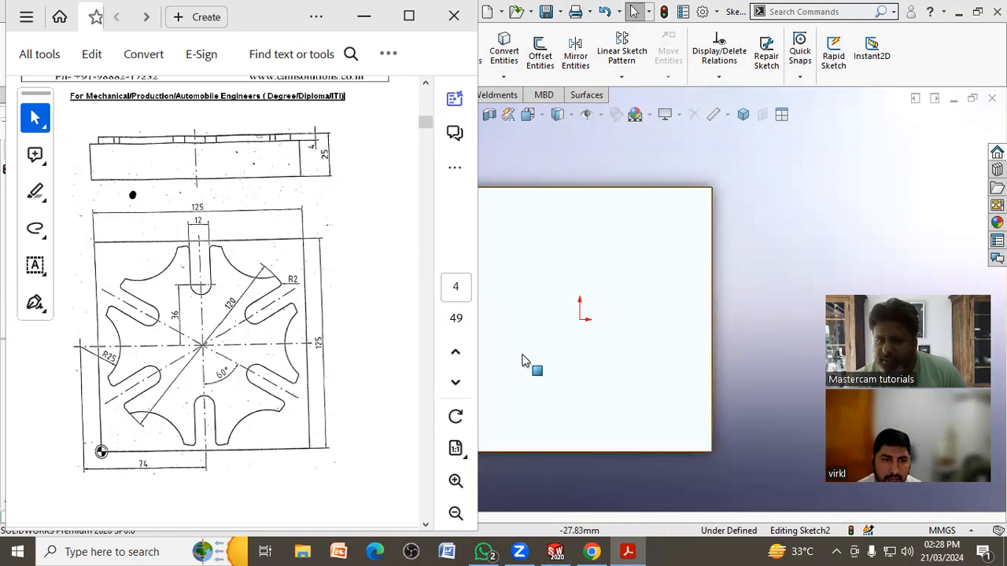
{"action": "scroll", "coordinate": [644, 298], "scroll_direction": "up", "scroll_amount": 1}
{"action": "left_click", "coordinate": [714, 271]}
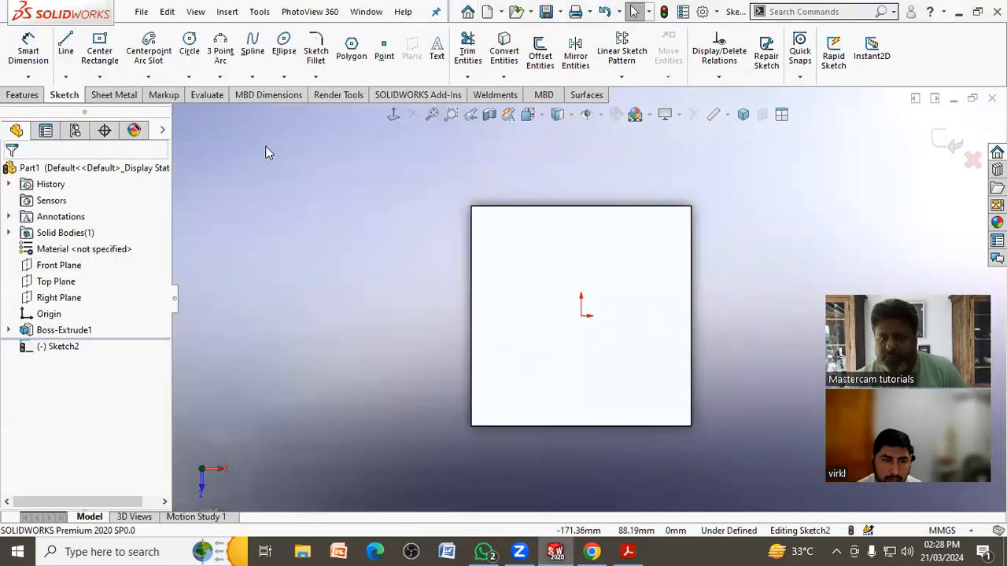
{"action": "left_click", "coordinate": [189, 50]}
{"action": "left_click", "coordinate": [582, 316]}
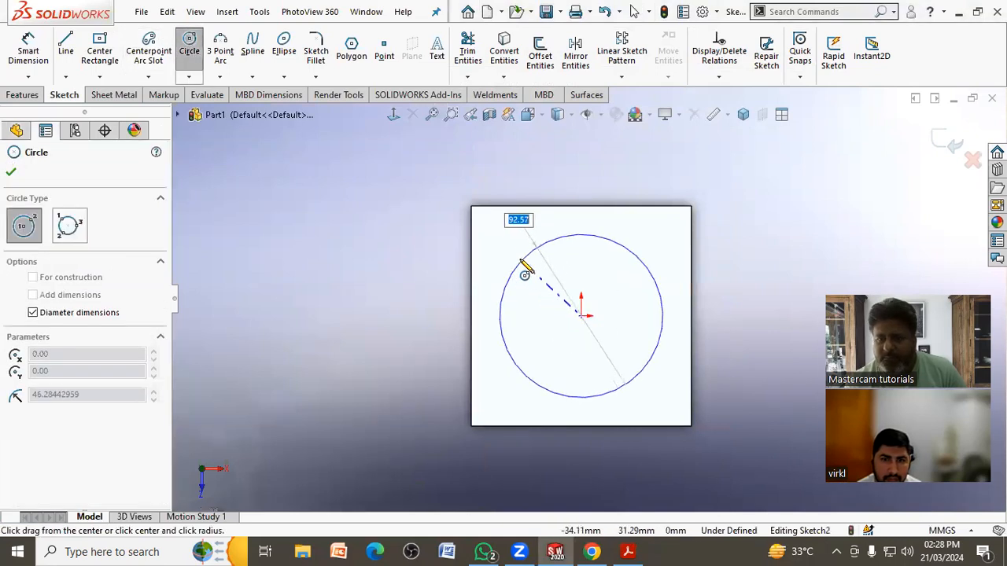
{"action": "type", "text": "120"}
{"action": "key", "text": "Return"}
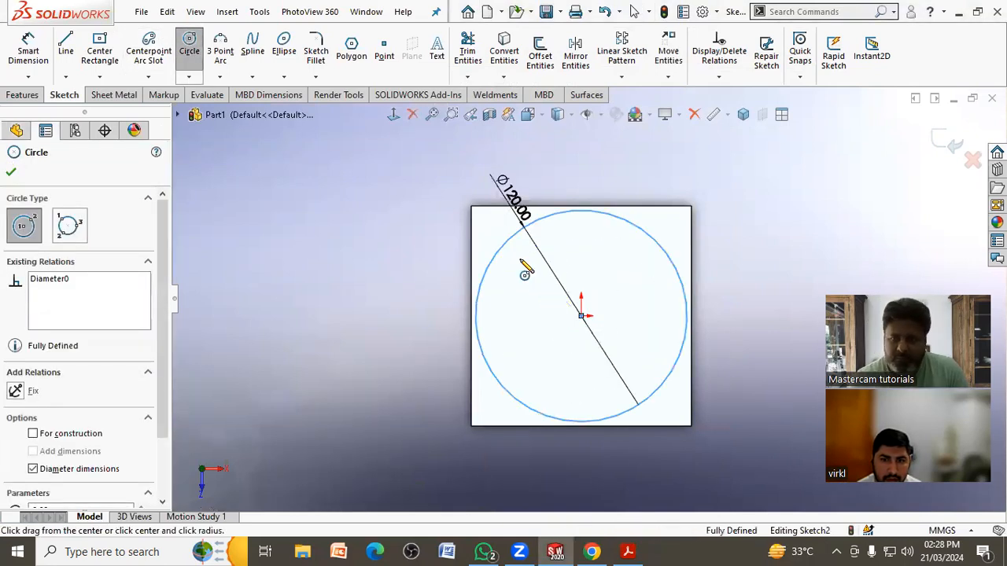
- Sketch a 25 mm diameter circle outside the block's left edge, with its centre level with the origin
{"action": "left_click", "coordinate": [443, 316]}
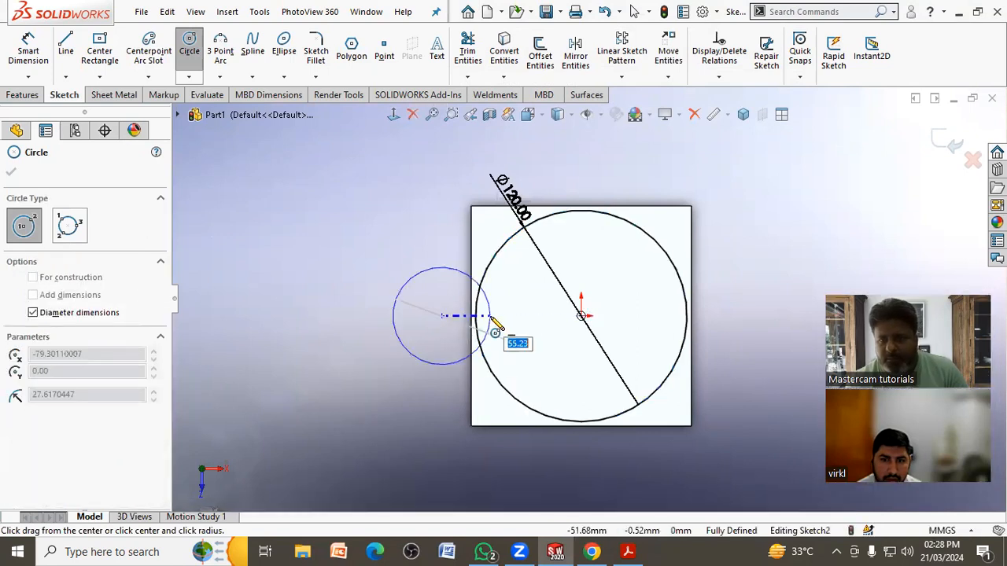
{"action": "type", "text": "25"}
{"action": "key", "text": "Return"}
{"action": "right_click", "coordinate": [337, 293]}
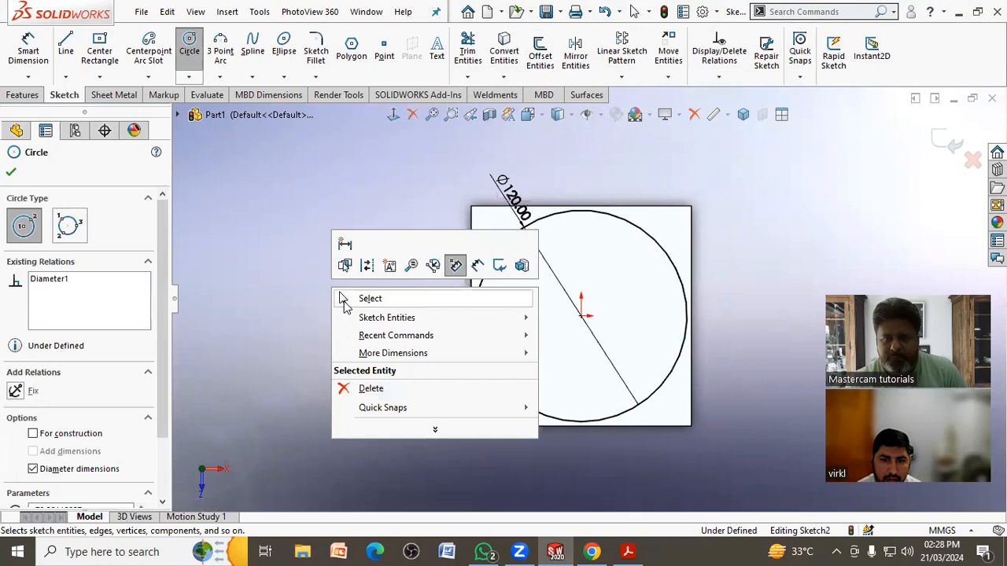
{"action": "left_click", "coordinate": [368, 299]}
- Set the diameter of the small circle beside the block to 50 mm
{"action": "left_click", "coordinate": [511, 333]}
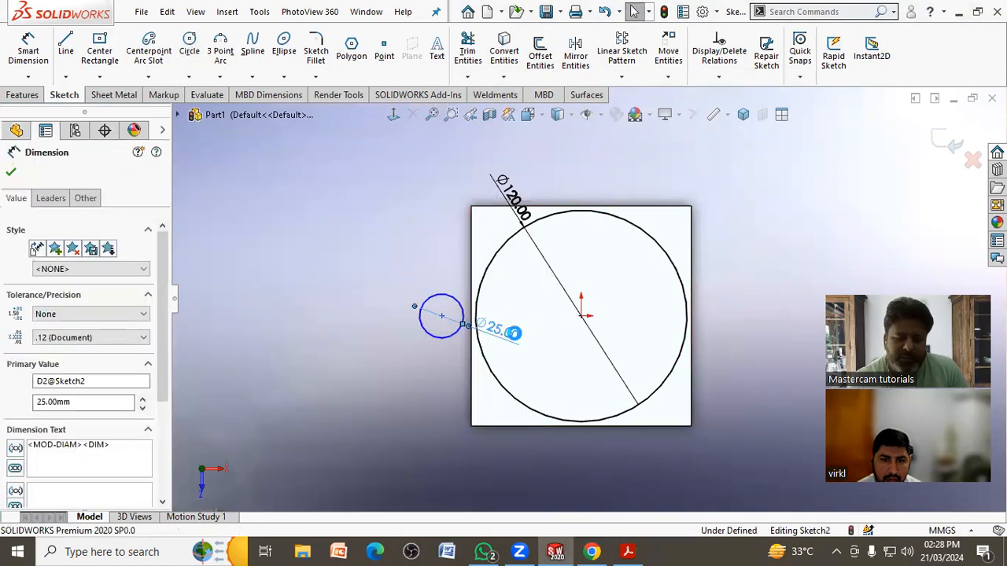
{"action": "double_click", "coordinate": [511, 333]}
{"action": "type", "text": "50"}
{"action": "key", "text": "Return"}
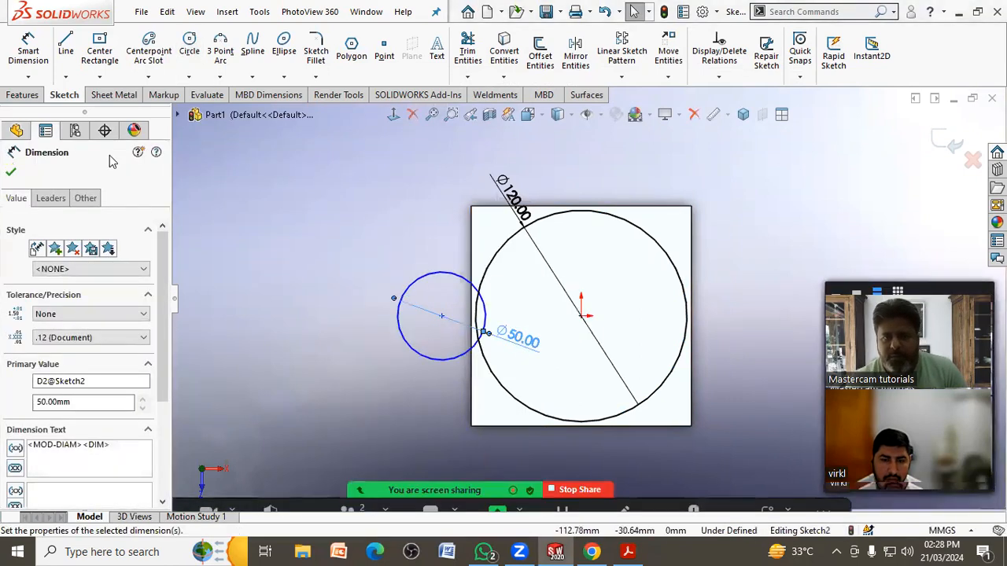
- Dimension the horizontal distance between the 50 mm circle's centre and the origin as 74 mm
{"action": "left_click", "coordinate": [29, 51]}
{"action": "left_click", "coordinate": [441, 315]}
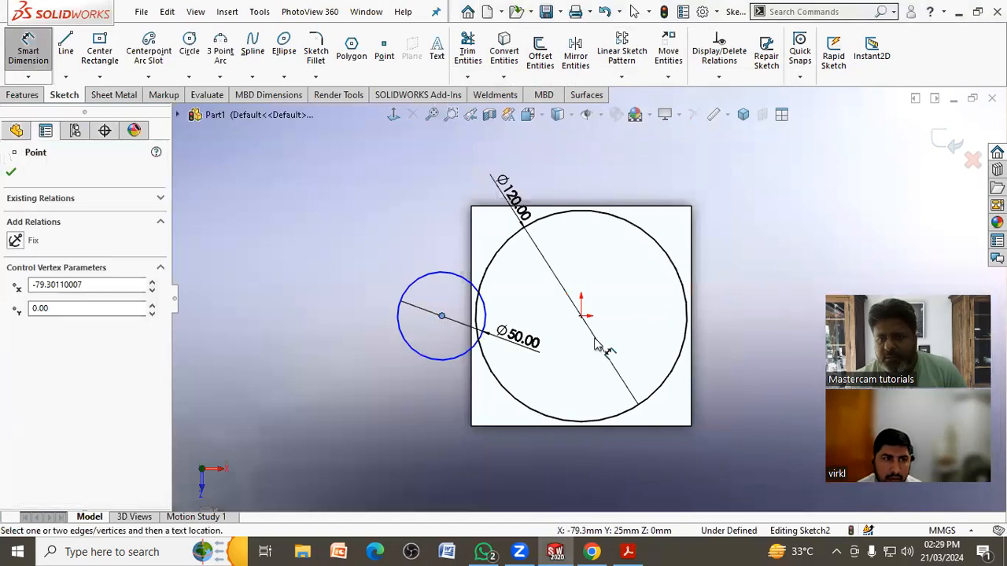
{"action": "left_click", "coordinate": [581, 315]}
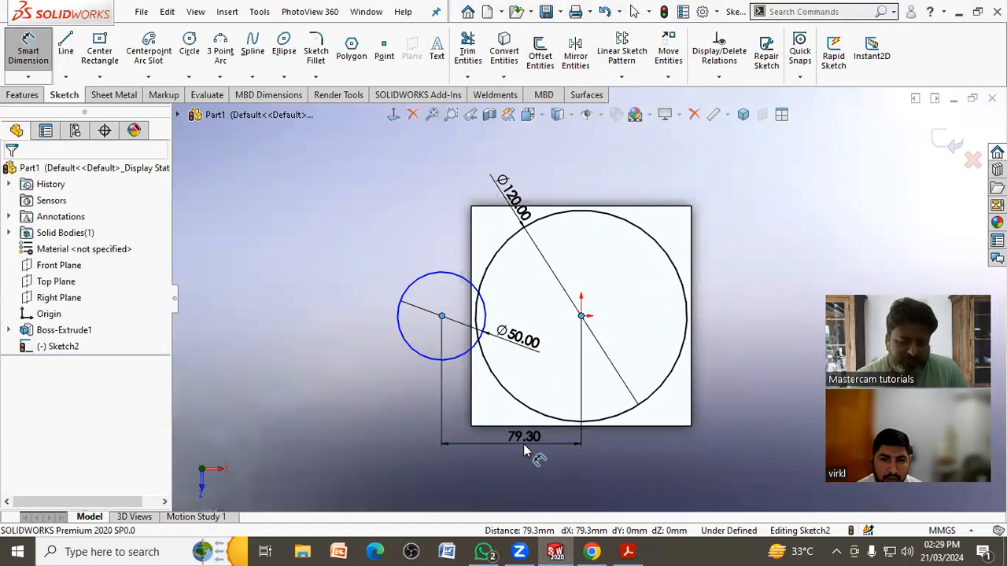
{"action": "left_click", "coordinate": [524, 447]}
{"action": "type", "text": "74"}
{"action": "key", "text": "Return"}
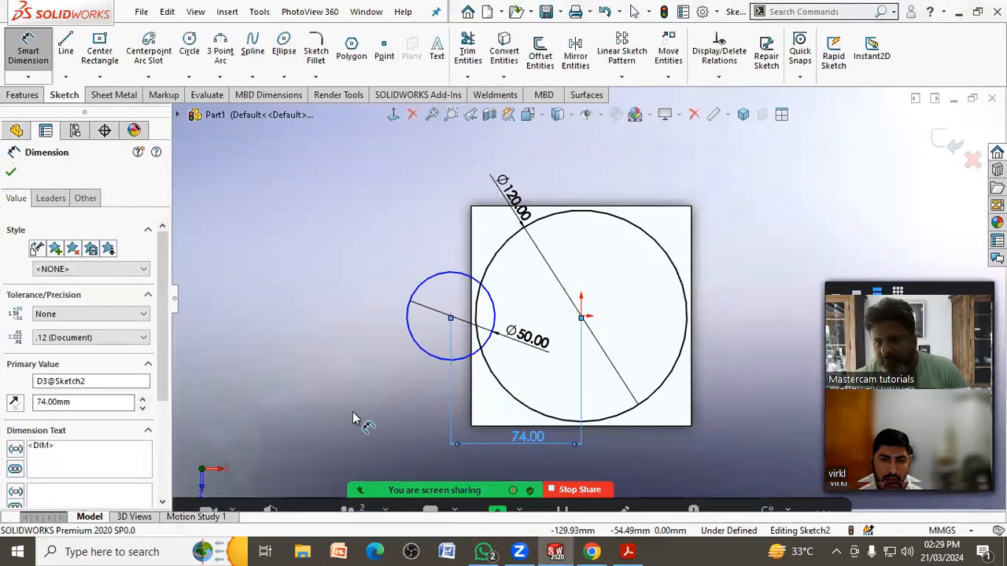
{"action": "left_click", "coordinate": [327, 308]}
{"action": "right_click", "coordinate": [328, 308]}
{"action": "left_click", "coordinate": [346, 355]}
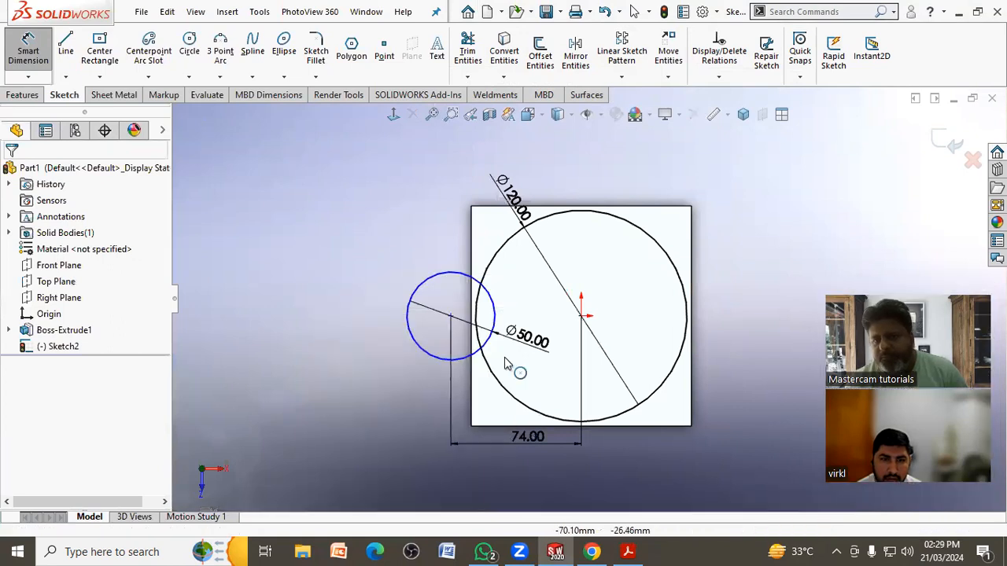
- Add a Horizontal relation between the large circle's centre and the 50 mm circle's centre
{"action": "left_click", "coordinate": [581, 316]}
{"action": "left_click", "coordinate": [450, 315], "text": "ctrl"}
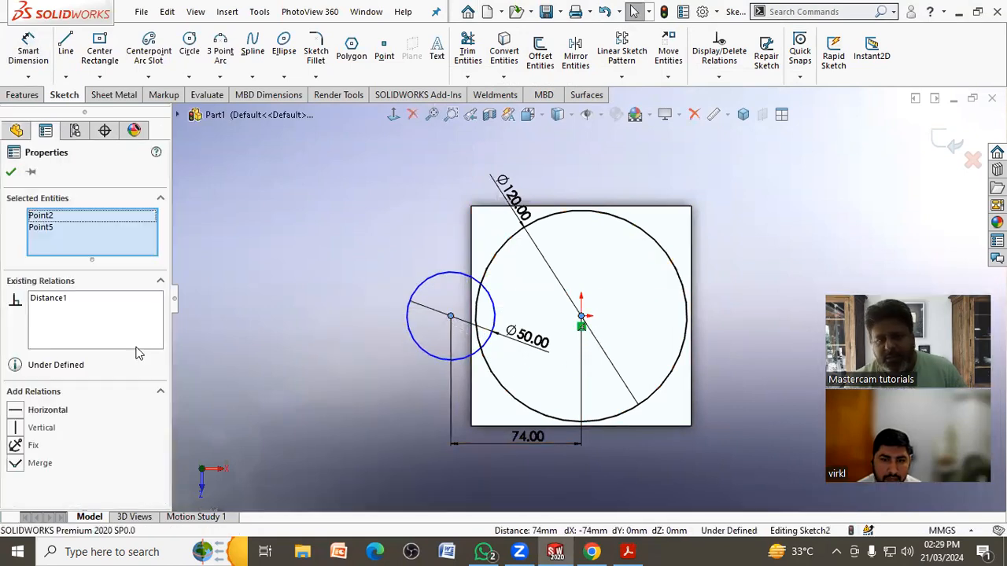
{"action": "left_click", "coordinate": [15, 412]}
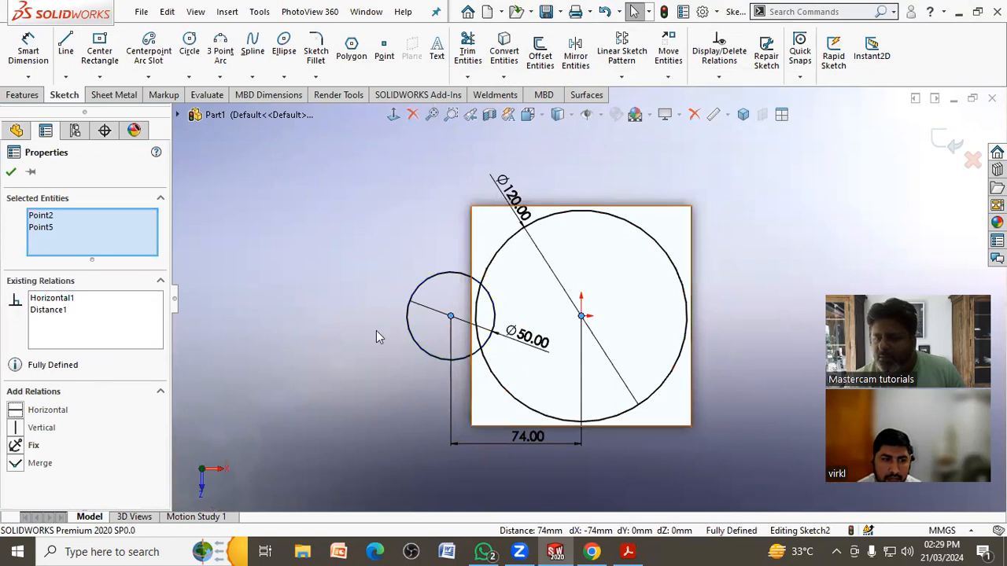
{"action": "left_click", "coordinate": [332, 357]}
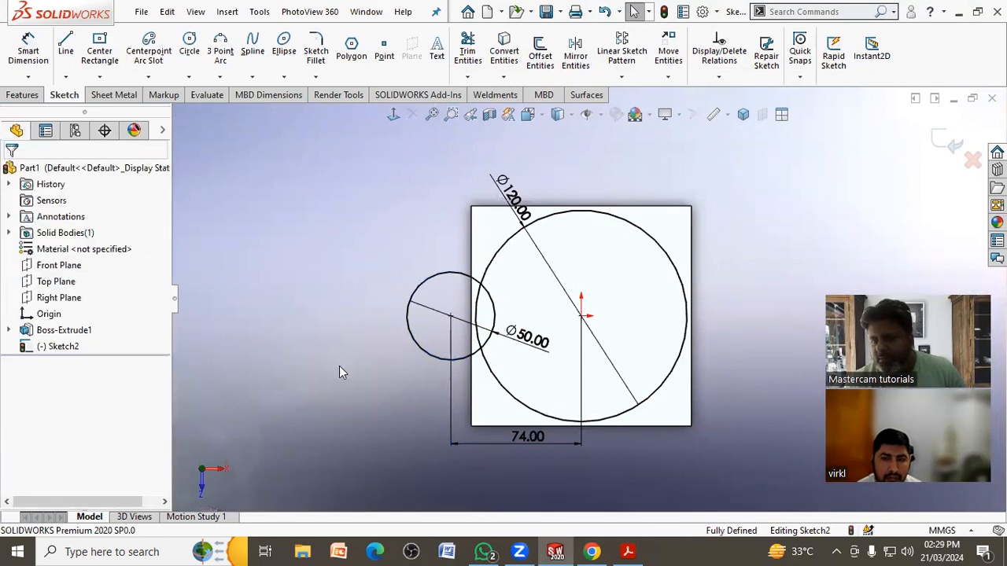
- Sketch a 12 mm diameter circle vertically above the origin, inside the 120 mm circle
{"action": "left_click", "coordinate": [189, 45]}
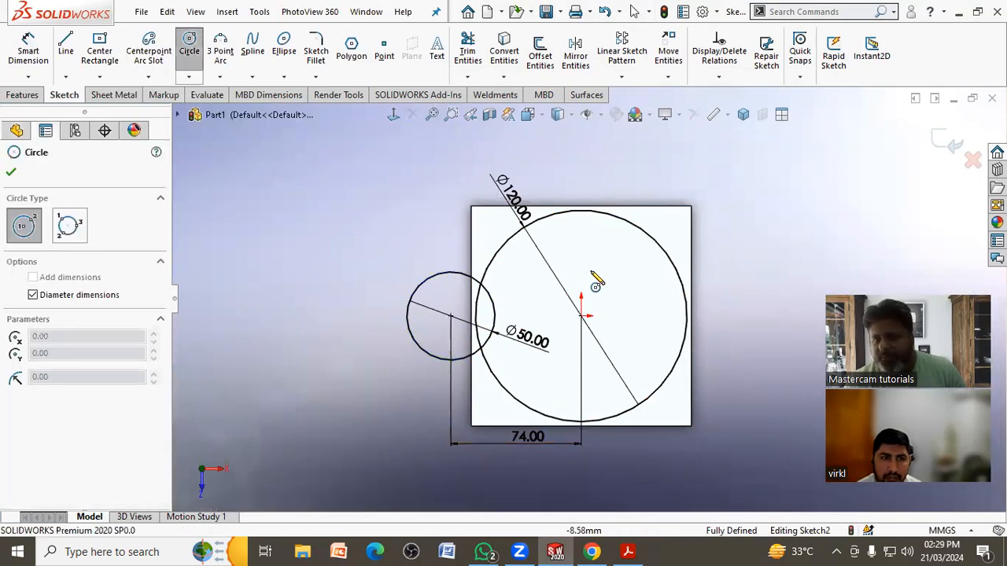
{"action": "left_click", "coordinate": [582, 264]}
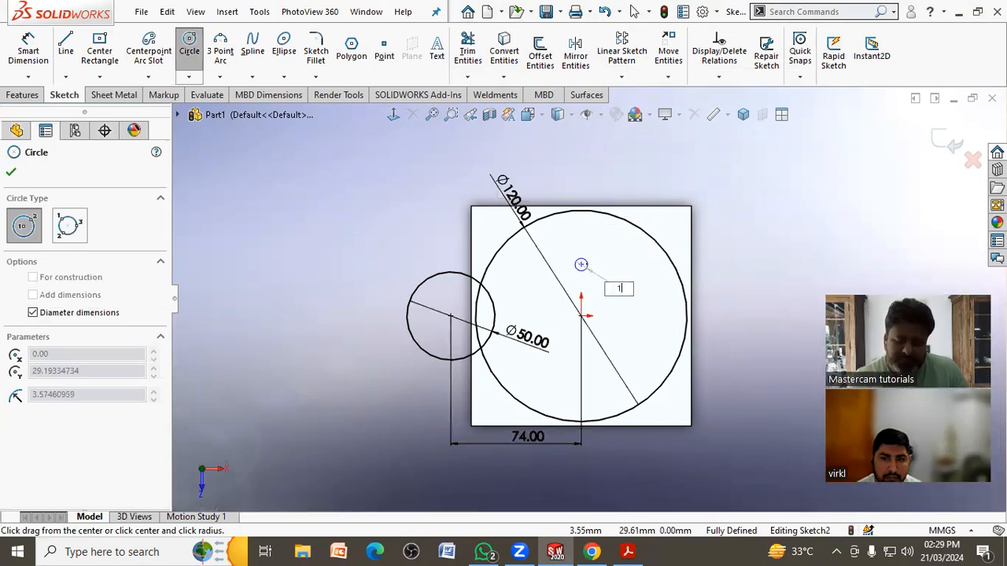
{"action": "key", "text": "Return"}
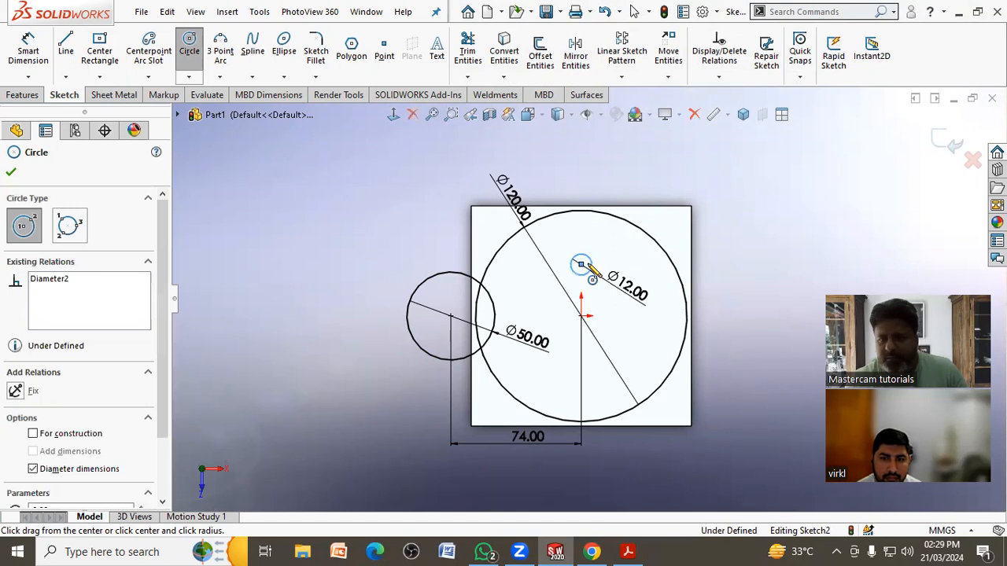
- Dimension the vertical distance between the 12 mm circle's centre and the origin as 36 mm
{"action": "left_click", "coordinate": [28, 49]}
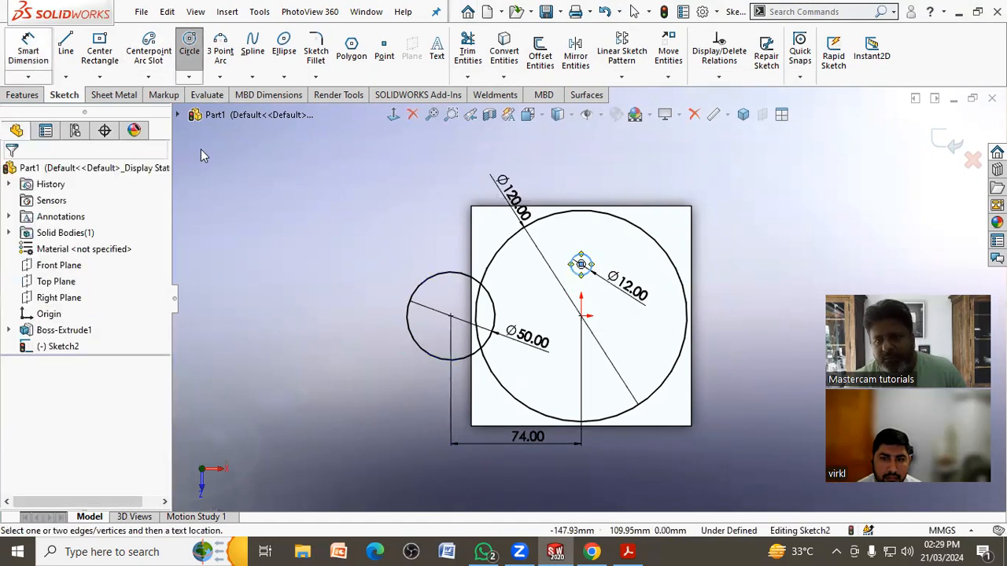
{"action": "left_click", "coordinate": [580, 316]}
{"action": "left_click", "coordinate": [581, 264]}
{"action": "left_click", "coordinate": [738, 310]}
{"action": "type", "text": "36"}
{"action": "key", "text": "Return"}
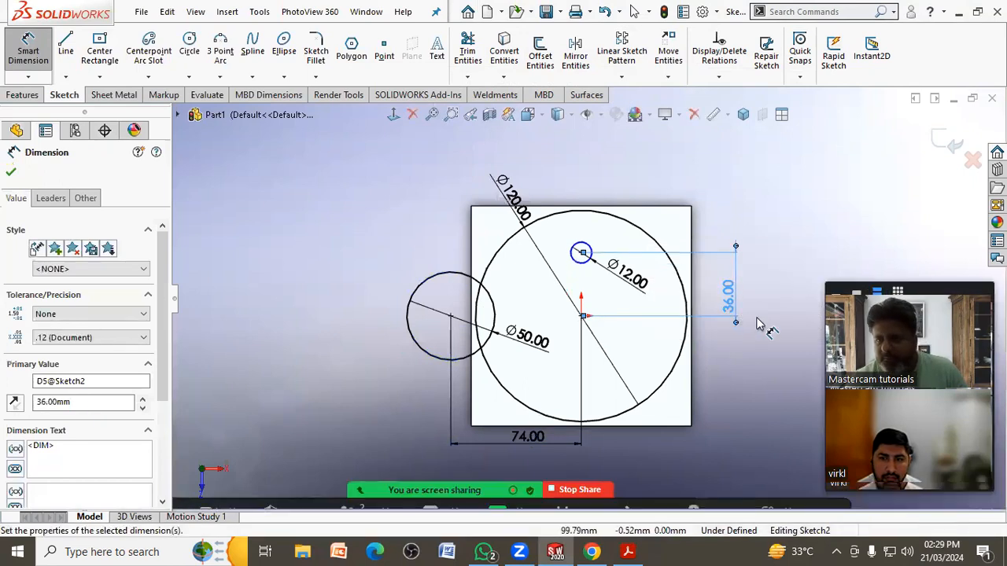
{"action": "left_click", "coordinate": [760, 325]}
{"action": "right_click", "coordinate": [504, 143]}
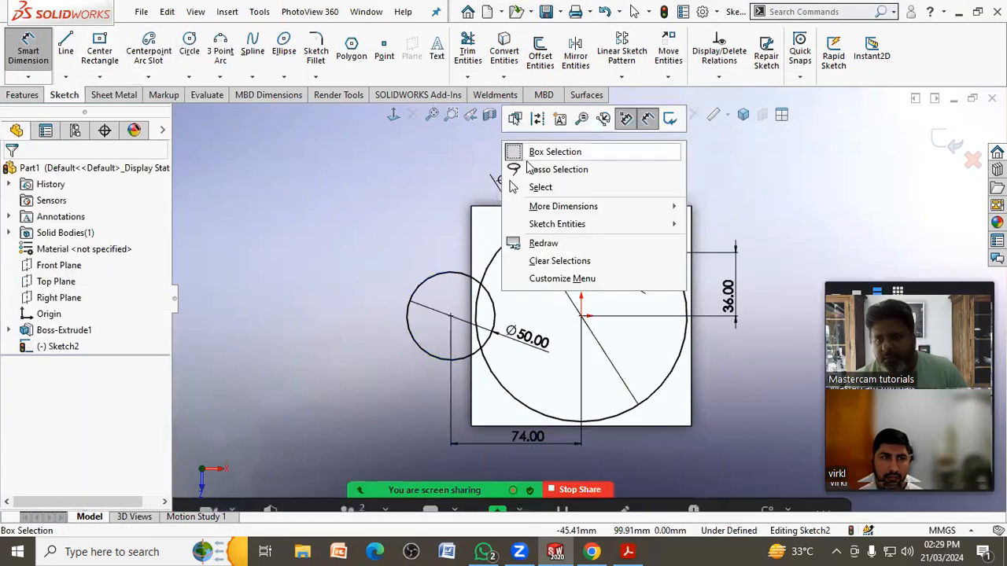
{"action": "left_click", "coordinate": [540, 186]}
- Add a Vertical relation between the 12 mm circle's centre and the 120 mm circle's centre
{"action": "left_click", "coordinate": [581, 253]}
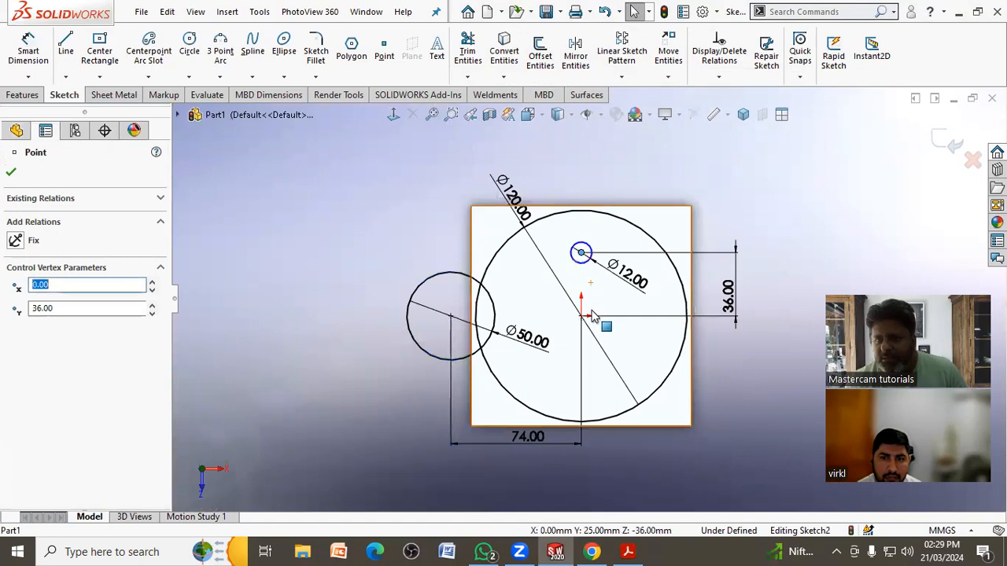
{"action": "left_click", "coordinate": [581, 330]}
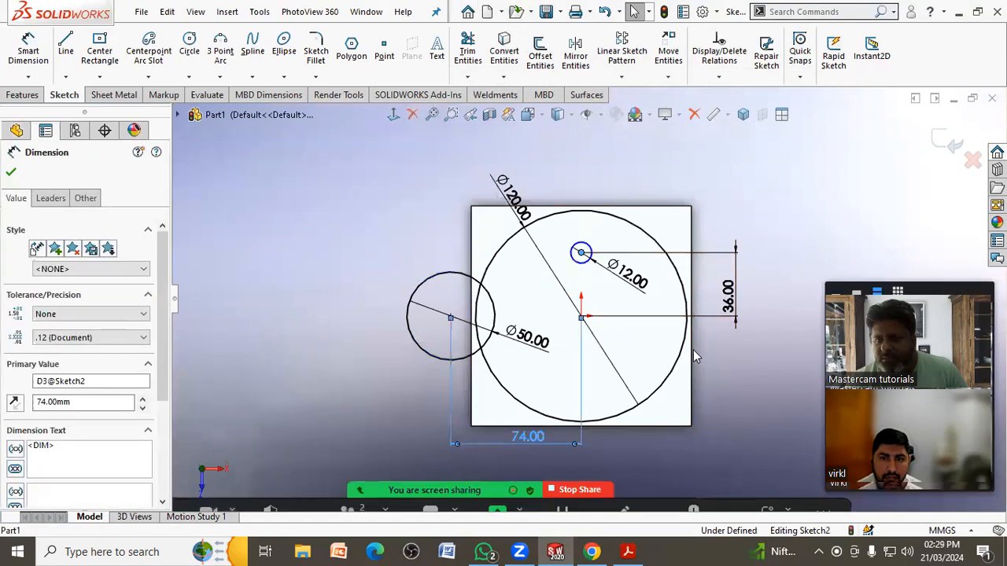
{"action": "left_click", "coordinate": [708, 360]}
{"action": "left_click", "coordinate": [583, 318]}
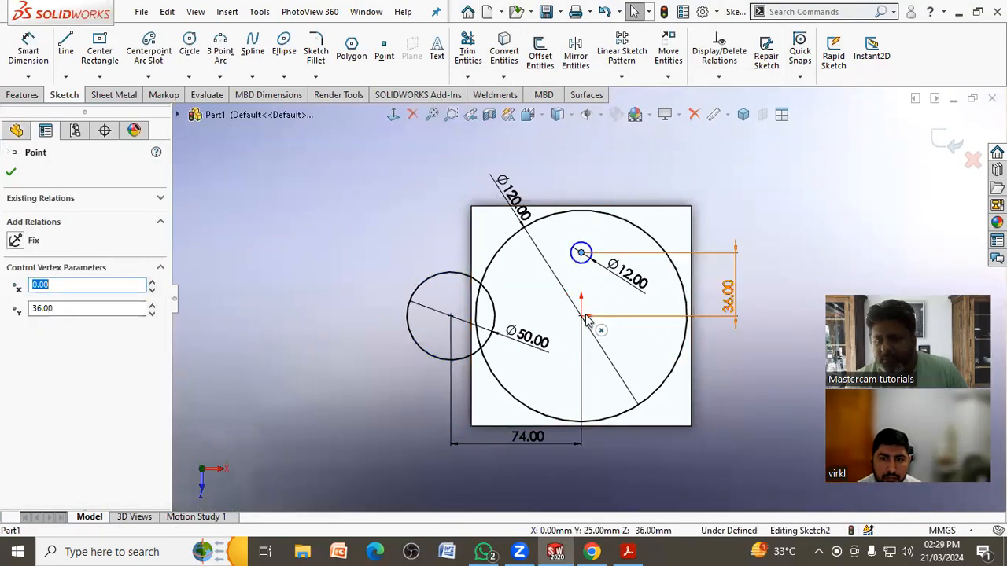
{"action": "left_click", "coordinate": [451, 317], "text": "ctrl"}
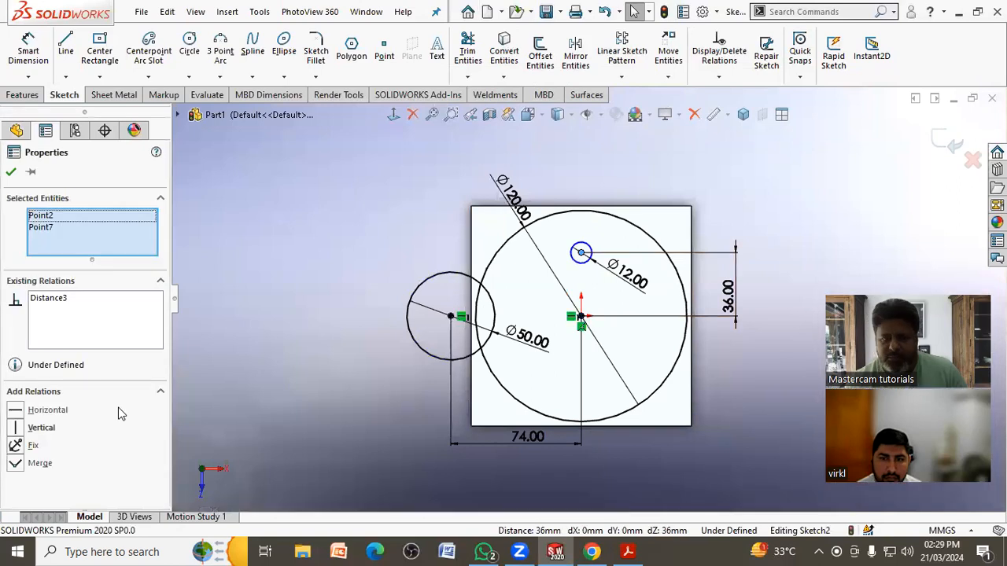
{"action": "left_click", "coordinate": [22, 428]}
{"action": "left_click", "coordinate": [234, 374]}
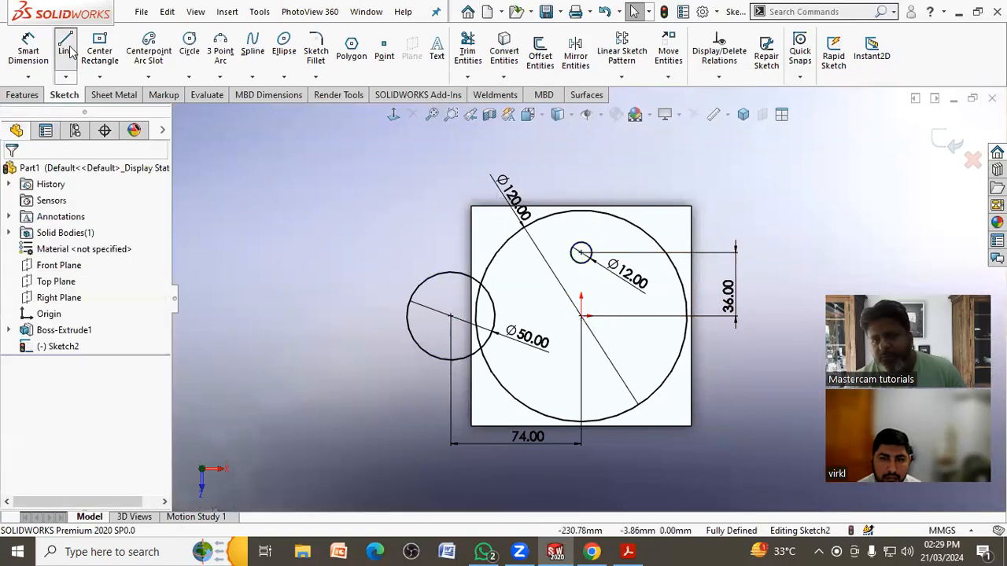
- Sketch a vertical line from the 12 mm circle's left quadrant up to the 120 mm circle
{"action": "left_click", "coordinate": [65, 49]}
{"action": "left_click", "coordinate": [580, 253]}
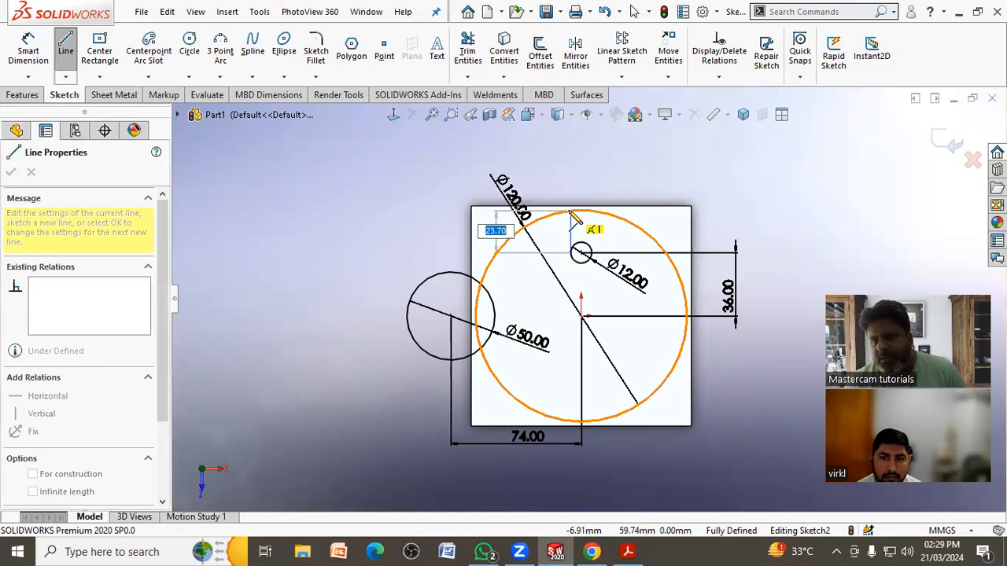
{"action": "left_click", "coordinate": [570, 211]}
{"action": "right_click", "coordinate": [570, 212]}
{"action": "left_click", "coordinate": [461, 211]}
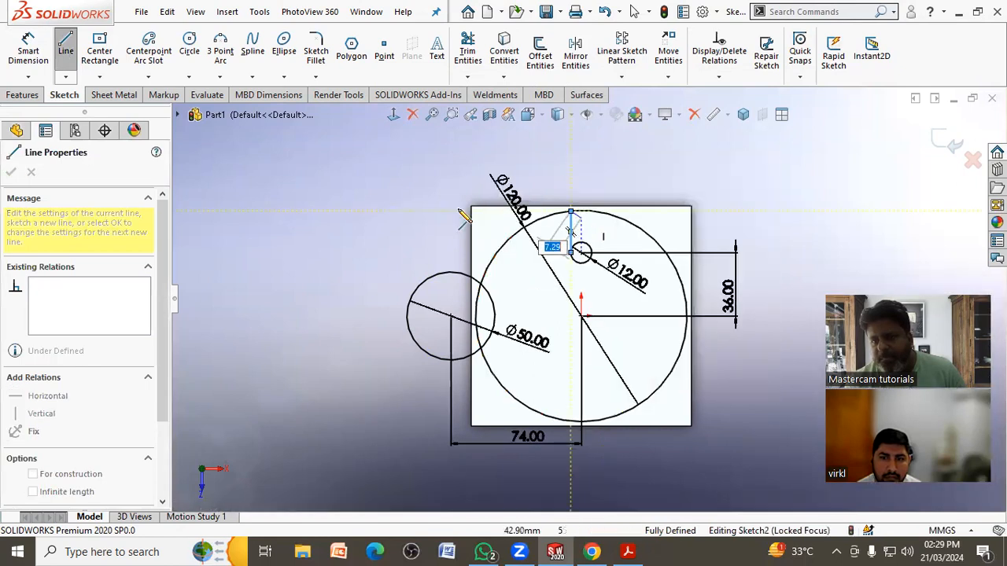
{"action": "right_click", "coordinate": [529, 206]}
{"action": "left_click", "coordinate": [543, 215]}
- Sketch a matching vertical line from the 12 mm circle's right quadrant up to the 120 mm circle
{"action": "left_click", "coordinate": [66, 48]}
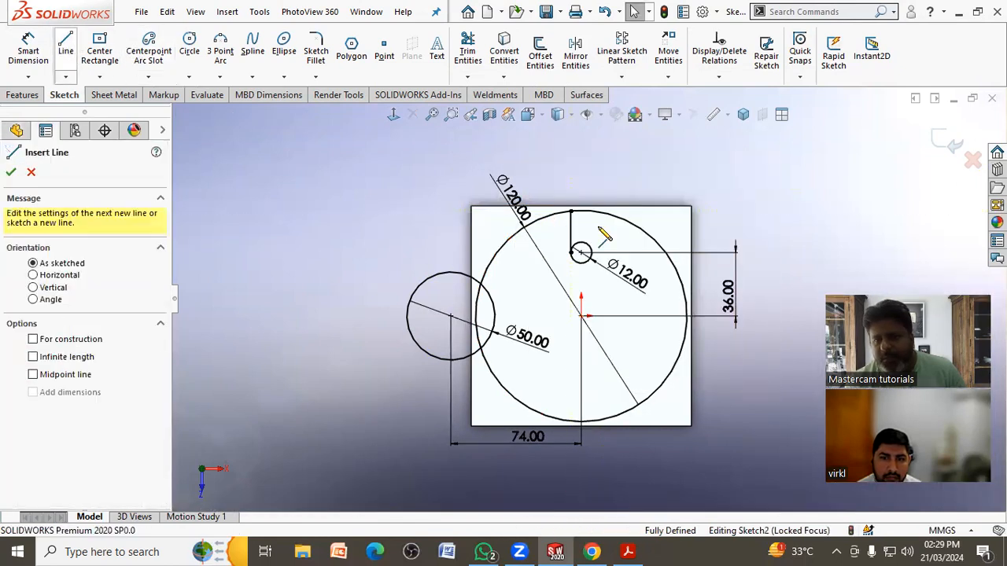
{"action": "left_click", "coordinate": [581, 253]}
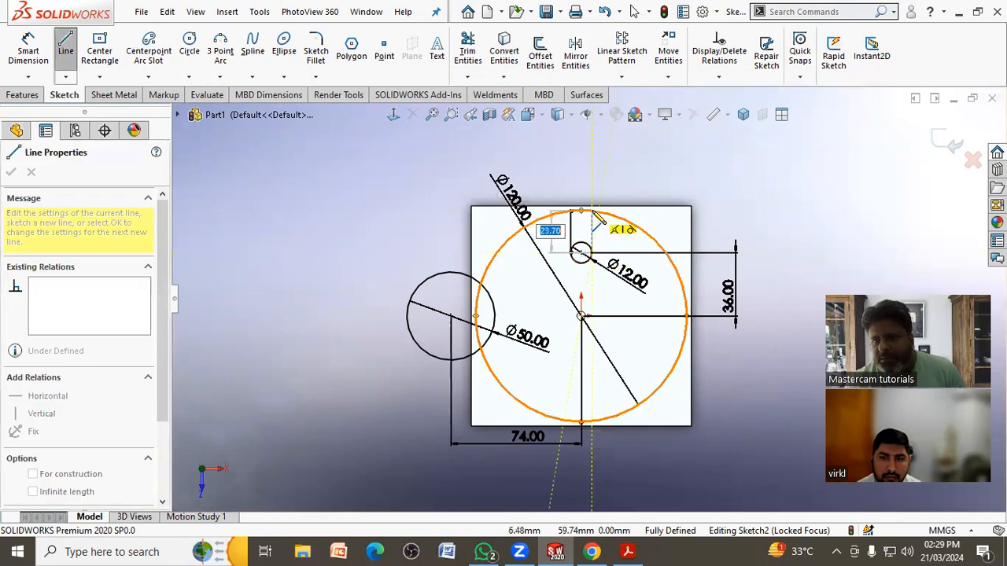
{"action": "left_click", "coordinate": [592, 211]}
{"action": "right_click", "coordinate": [592, 213]}
{"action": "left_click", "coordinate": [621, 222]}
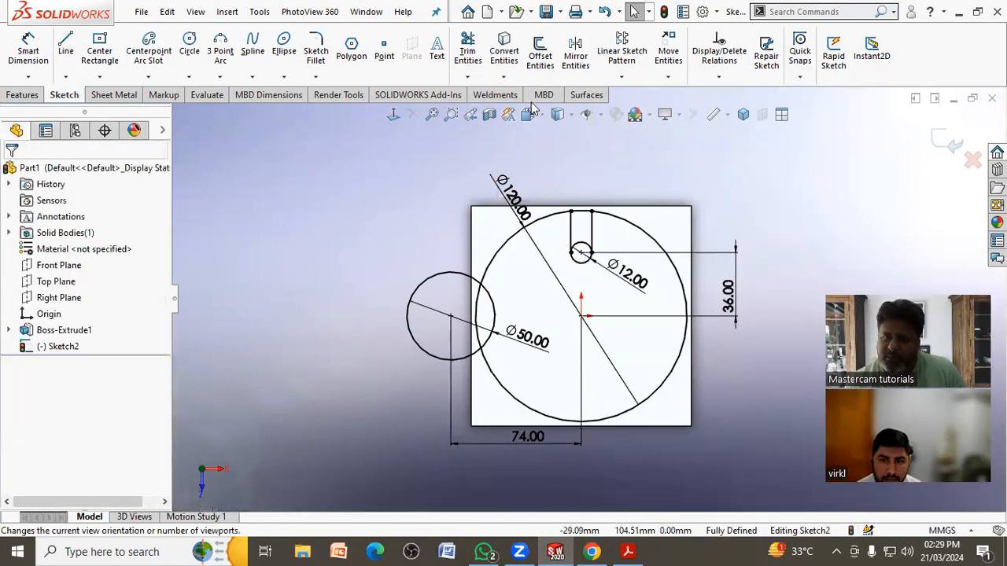
- Trim the 12 mm circle's upper half, the 120 mm arc across the slot and the excess of the 50 mm circle with Trim to closest
{"action": "left_click", "coordinate": [467, 49]}
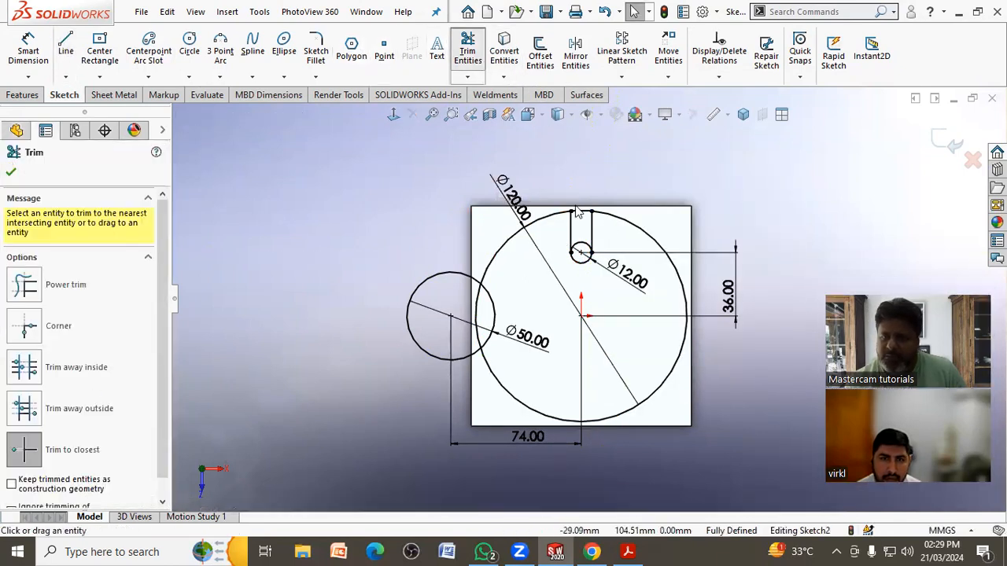
{"action": "left_click", "coordinate": [579, 246]}
{"action": "left_click", "coordinate": [582, 212]}
{"action": "left_click", "coordinate": [407, 317]}
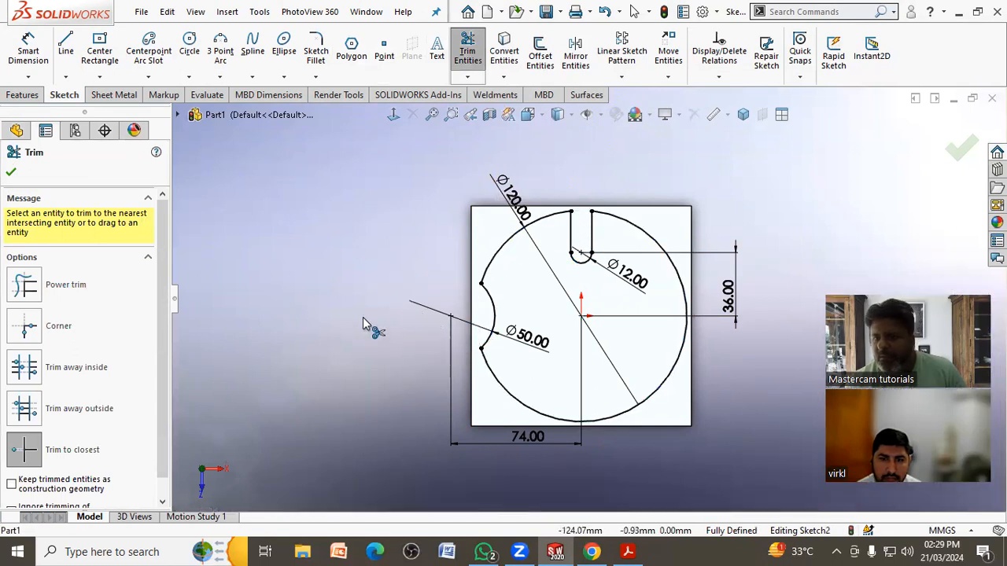
{"action": "right_click", "coordinate": [351, 285]}
{"action": "left_click", "coordinate": [386, 326]}
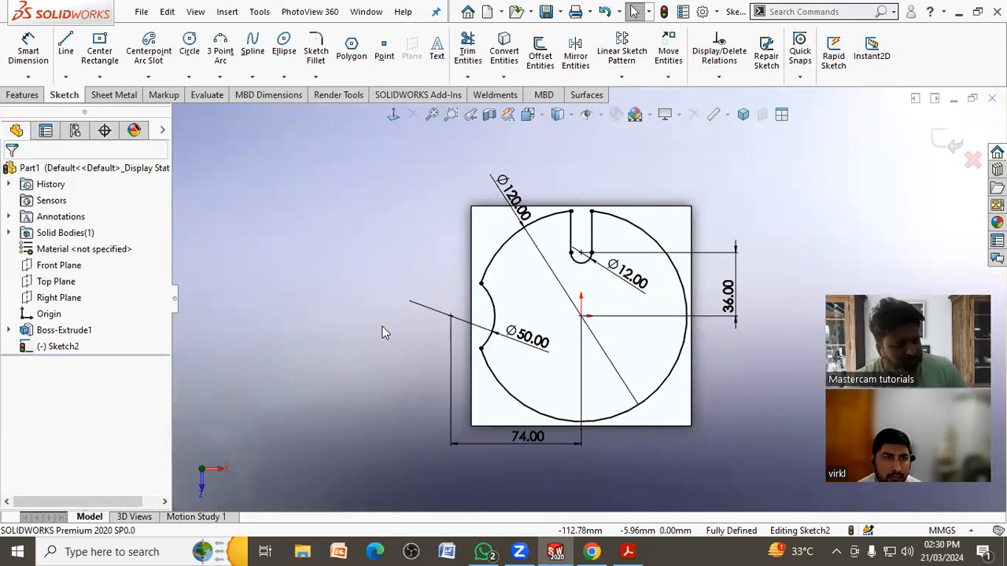
- Undo the last trims and again trim the 50 mm circle outside the profile and the 120 mm arc inside that circle
{"action": "key", "text": "ctrl+z"}
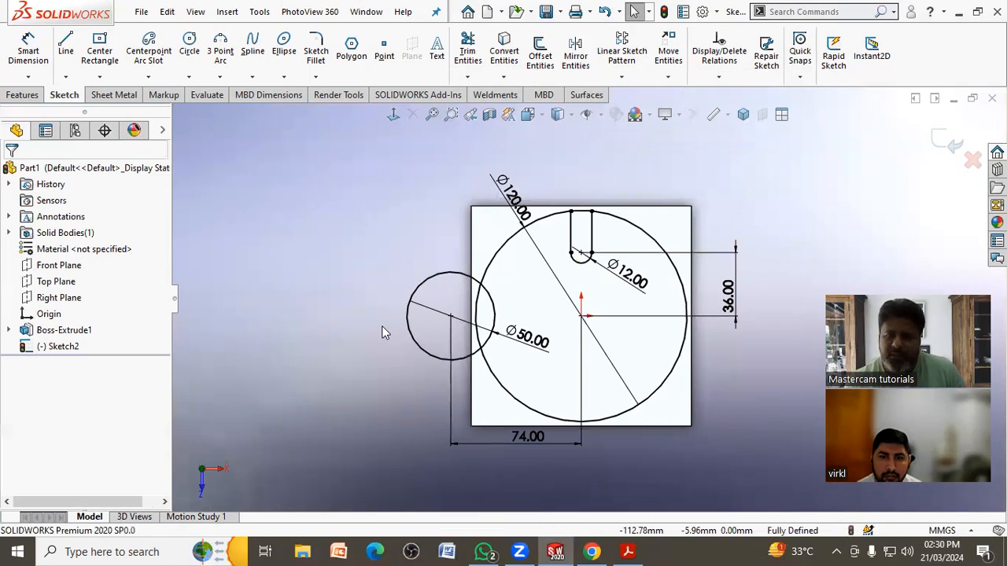
{"action": "mouse_move", "coordinate": [554, 396]}
{"action": "middle_mouse_down"}
{"action": "mouse_move", "coordinate": [562, 294]}
{"action": "mouse_move", "coordinate": [559, 354]}
{"action": "mouse_move", "coordinate": [580, 314]}
{"action": "middle_mouse_up"}
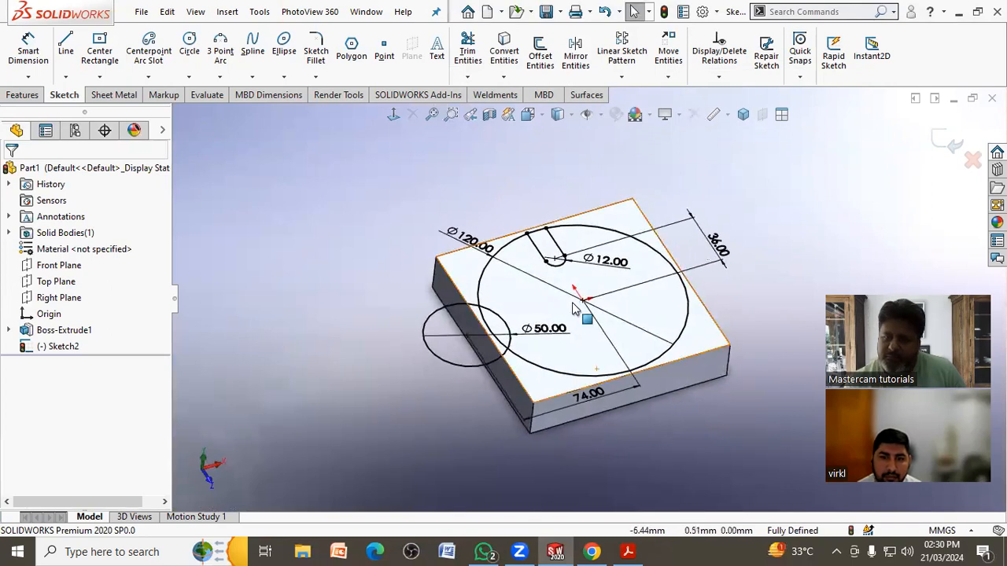
{"action": "left_click", "coordinate": [622, 77]}
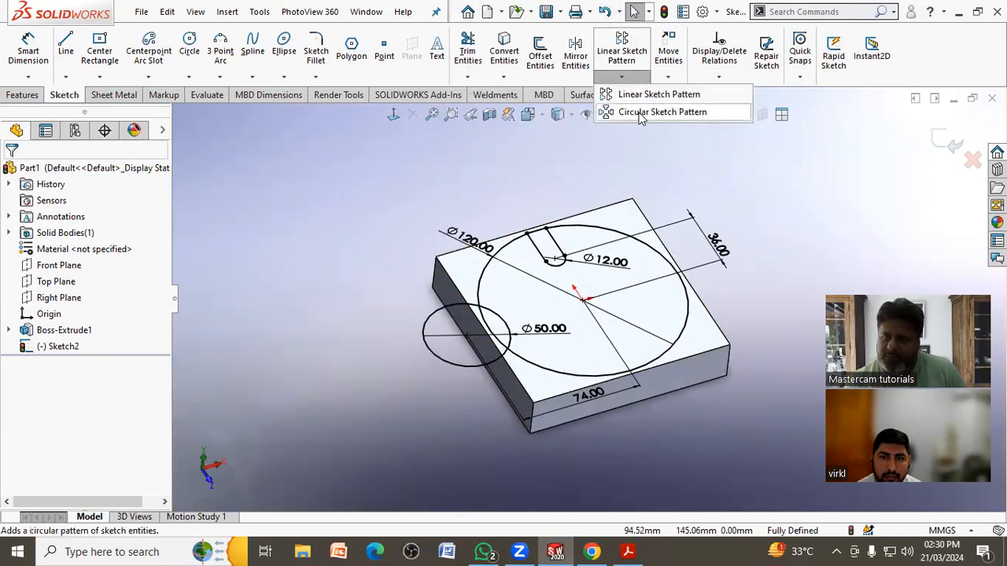
{"action": "left_click", "coordinate": [469, 52]}
{"action": "left_click", "coordinate": [450, 306]}
{"action": "left_click", "coordinate": [496, 332]}
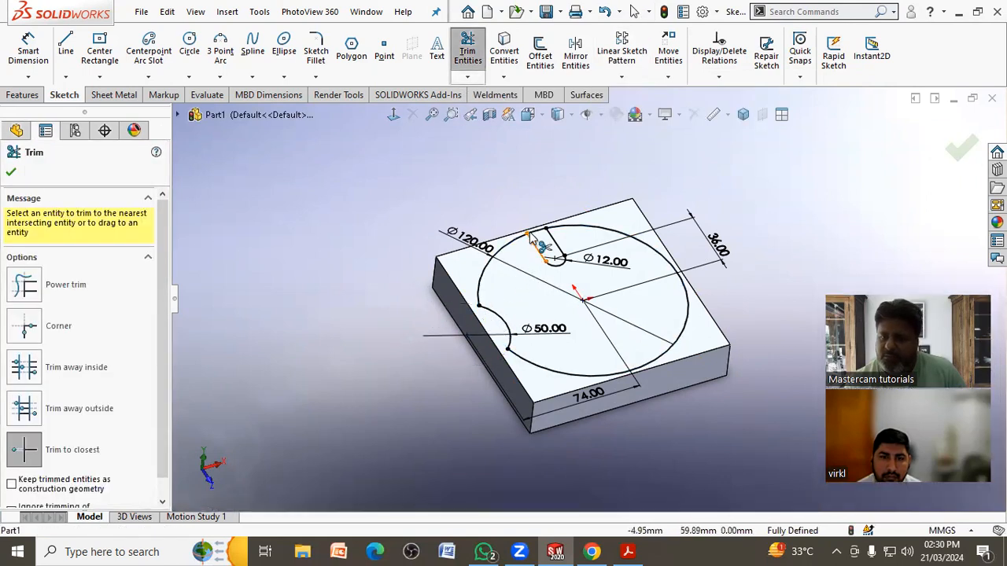
{"action": "left_click", "coordinate": [11, 173]}
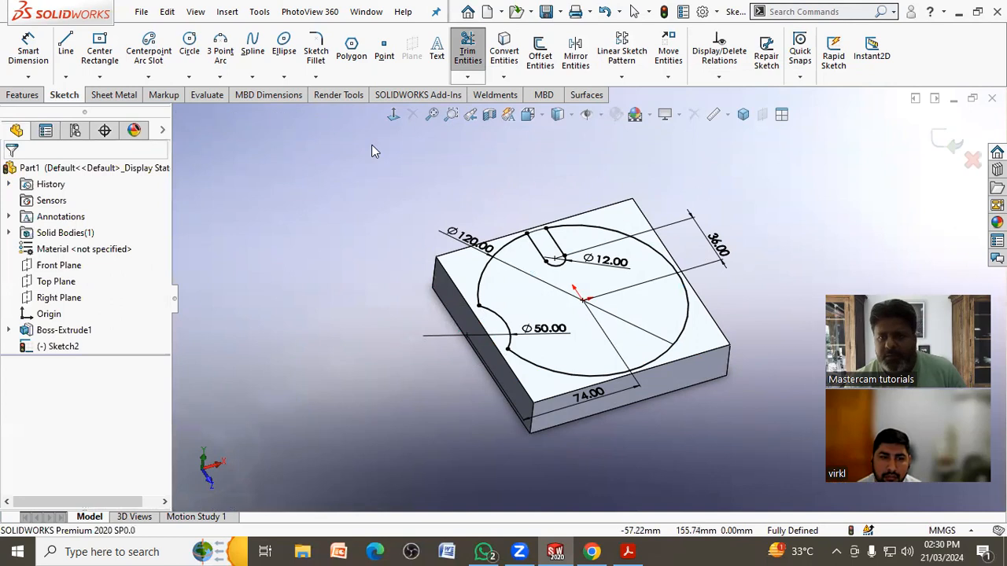
- Start a Circular Sketch Pattern about the origin with the 50 mm scallop arc and both slot lines as entities to pattern
{"action": "left_click", "coordinate": [622, 77]}
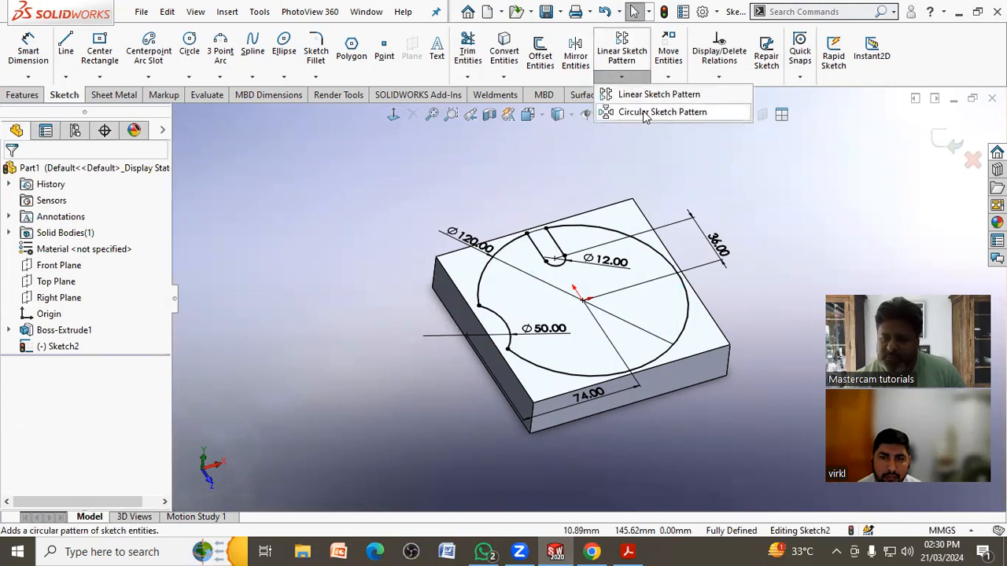
{"action": "left_click", "coordinate": [645, 115]}
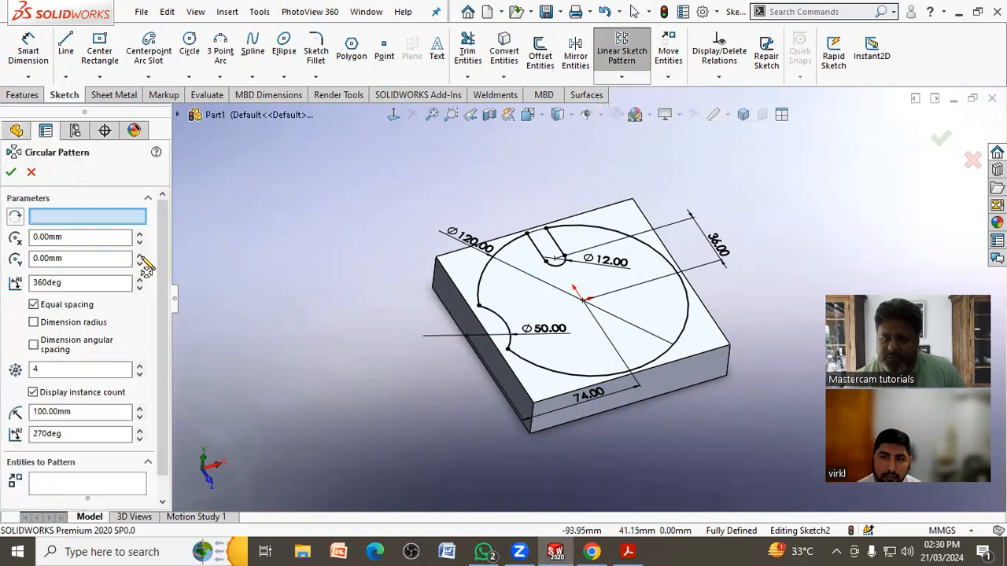
{"action": "left_click", "coordinate": [583, 303]}
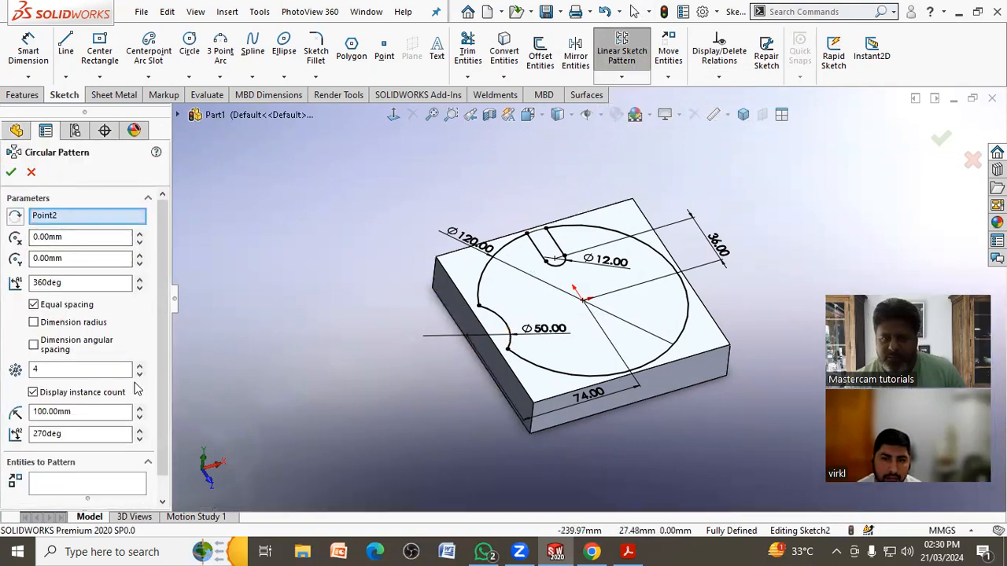
{"action": "left_click", "coordinate": [86, 484]}
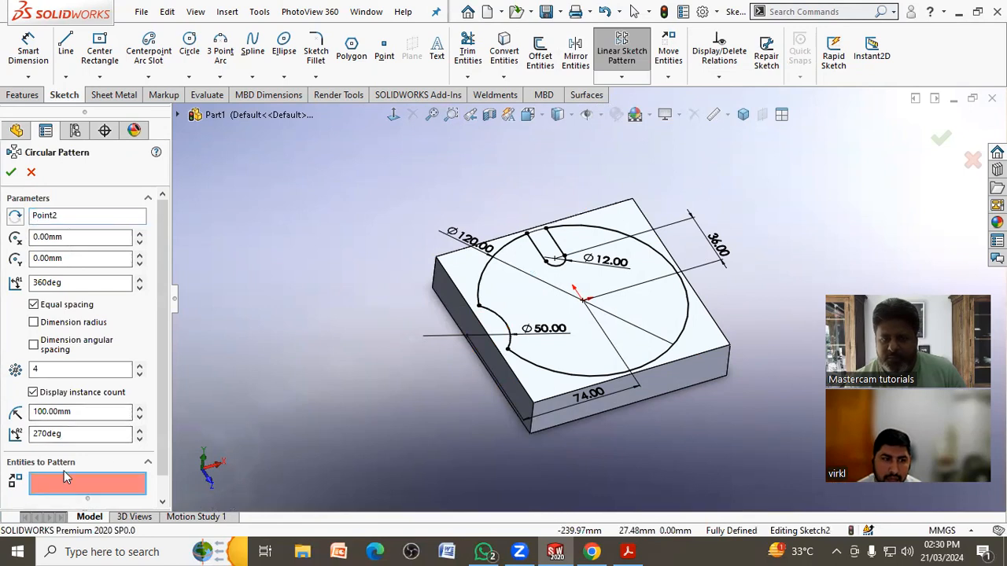
{"action": "left_click", "coordinate": [507, 329]}
{"action": "left_click", "coordinate": [538, 254]}
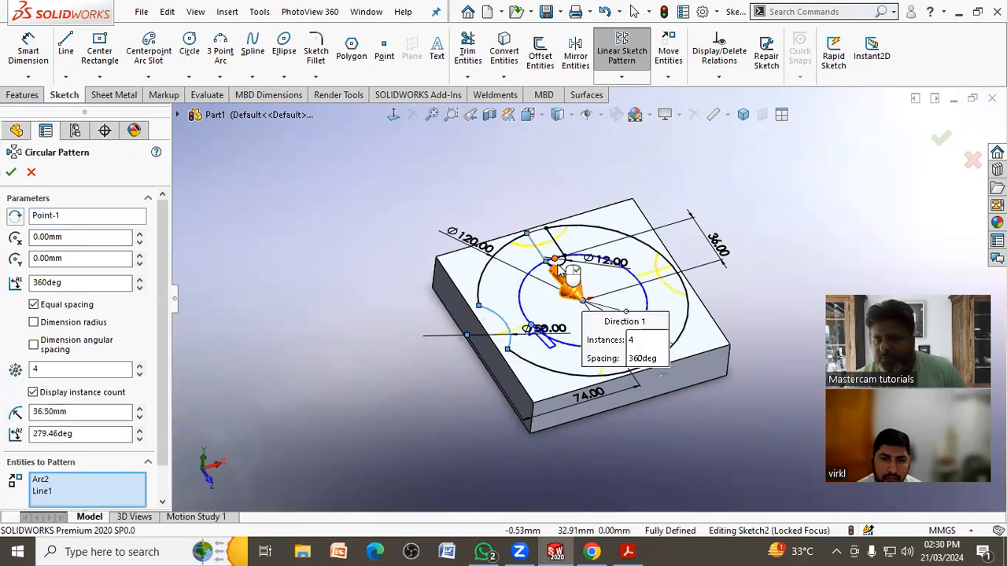
{"action": "left_click", "coordinate": [554, 247]}
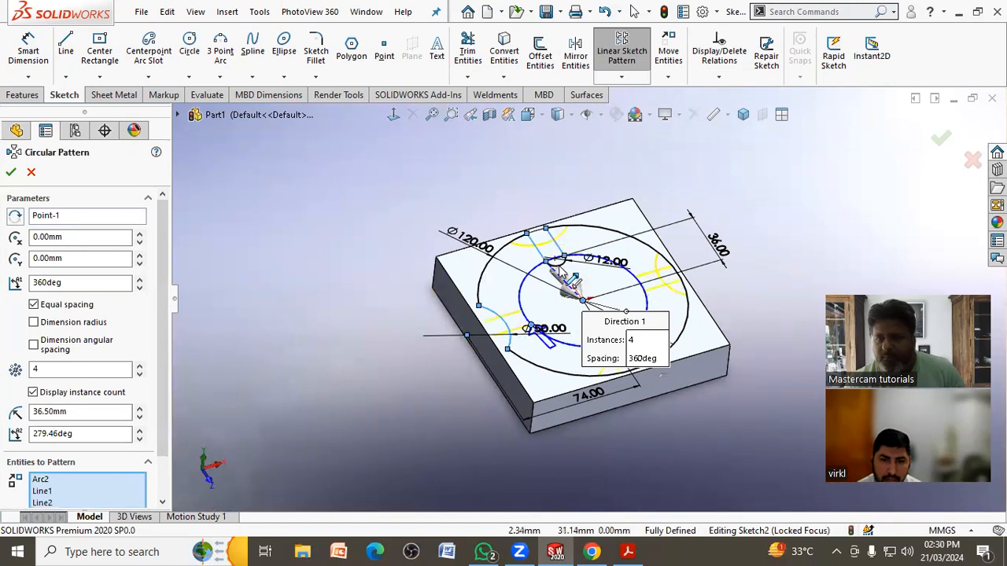
- Add the slot's 12 mm end arc to the entities of the circular pattern
{"action": "scroll", "coordinate": [560, 270], "scroll_direction": "down", "scroll_amount": 5}
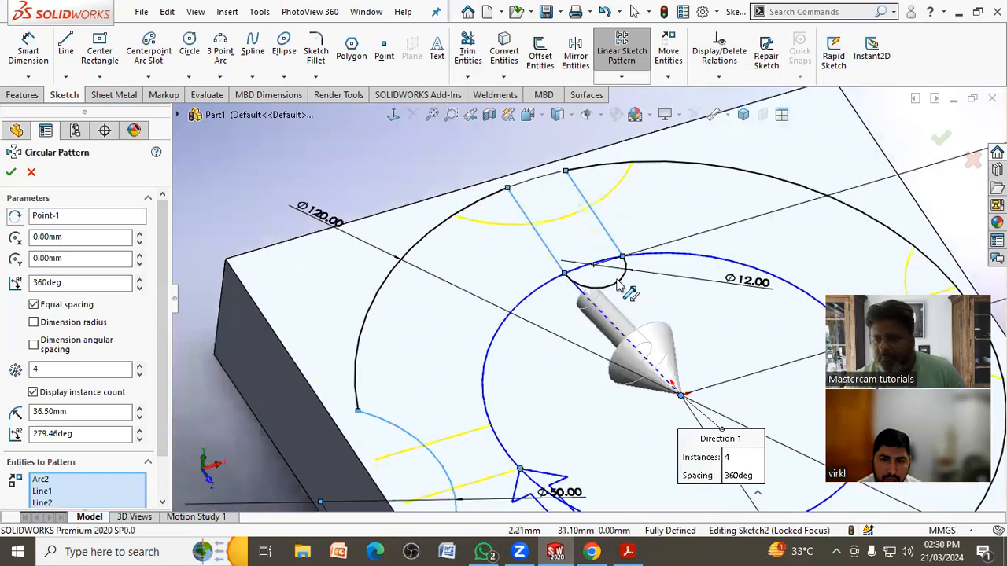
{"action": "scroll", "coordinate": [617, 290], "scroll_direction": "up", "scroll_amount": 2}
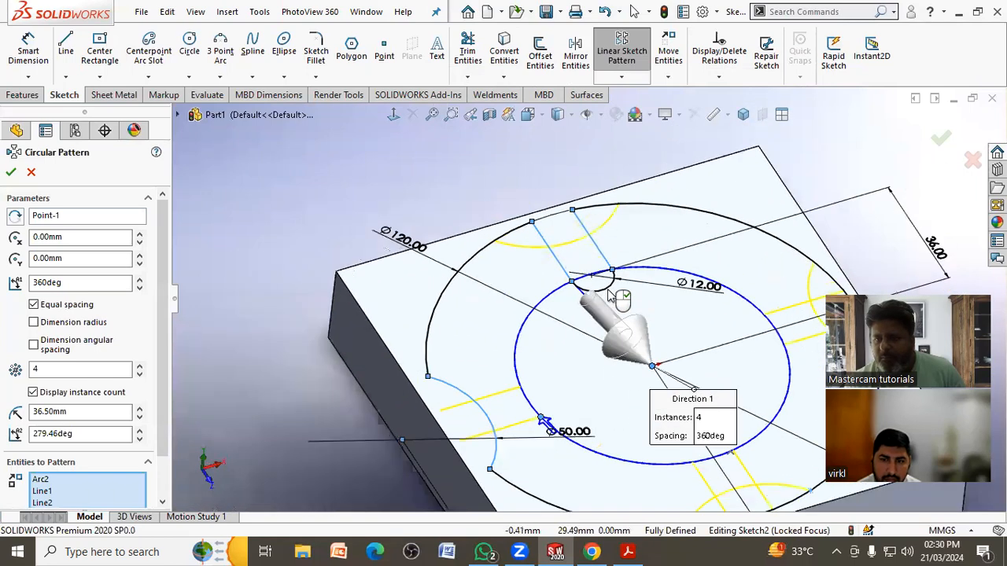
{"action": "scroll", "coordinate": [608, 291], "scroll_direction": "down", "scroll_amount": 4}
{"action": "left_click", "coordinate": [77, 491]}
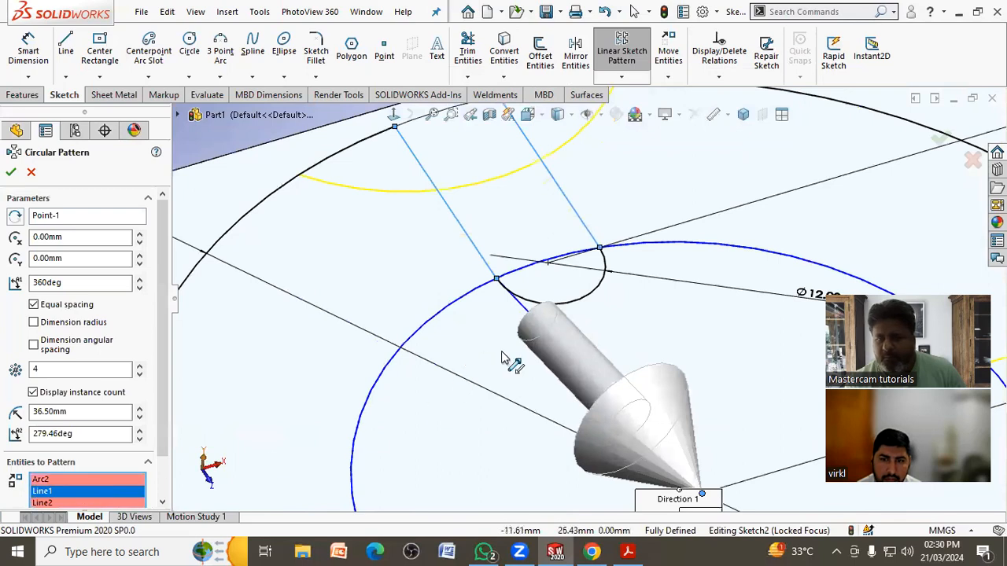
{"action": "scroll", "coordinate": [578, 307], "scroll_direction": "down", "scroll_amount": 3}
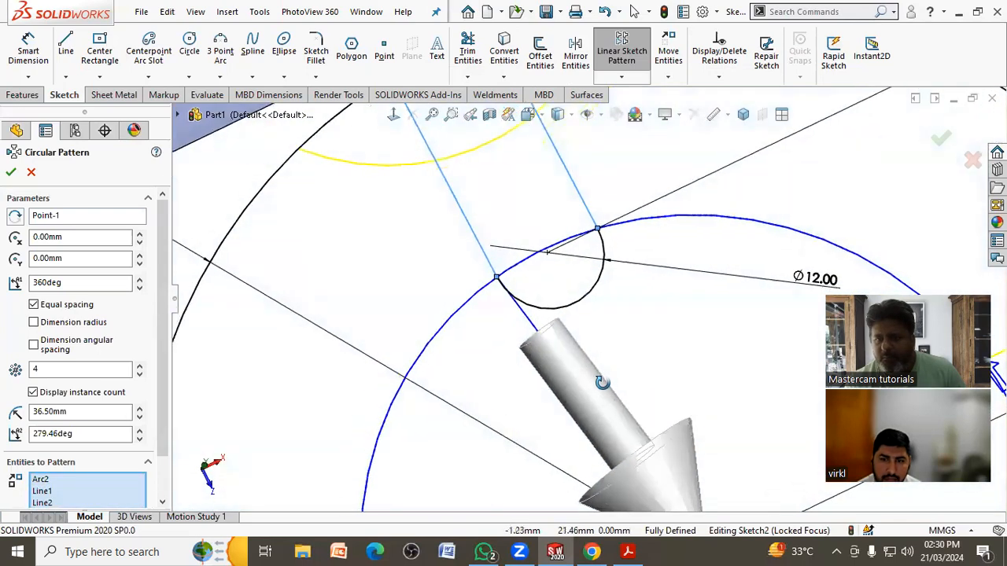
{"action": "scroll", "coordinate": [580, 307], "scroll_direction": "up", "scroll_amount": 6}
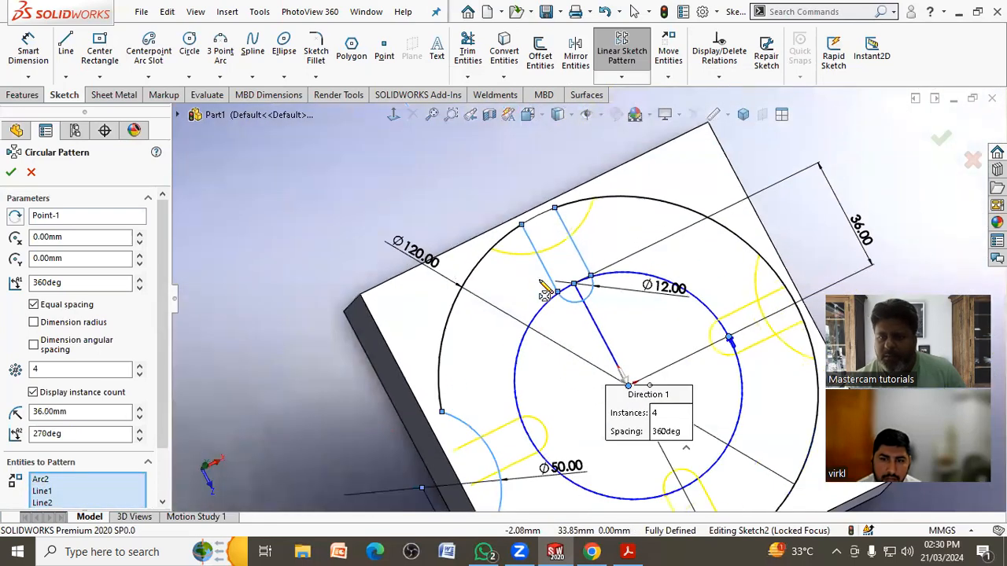
- Set the circular sketch pattern to 6 instances and create it
{"action": "left_click", "coordinate": [139, 365]}
{"action": "left_click", "coordinate": [139, 365]}
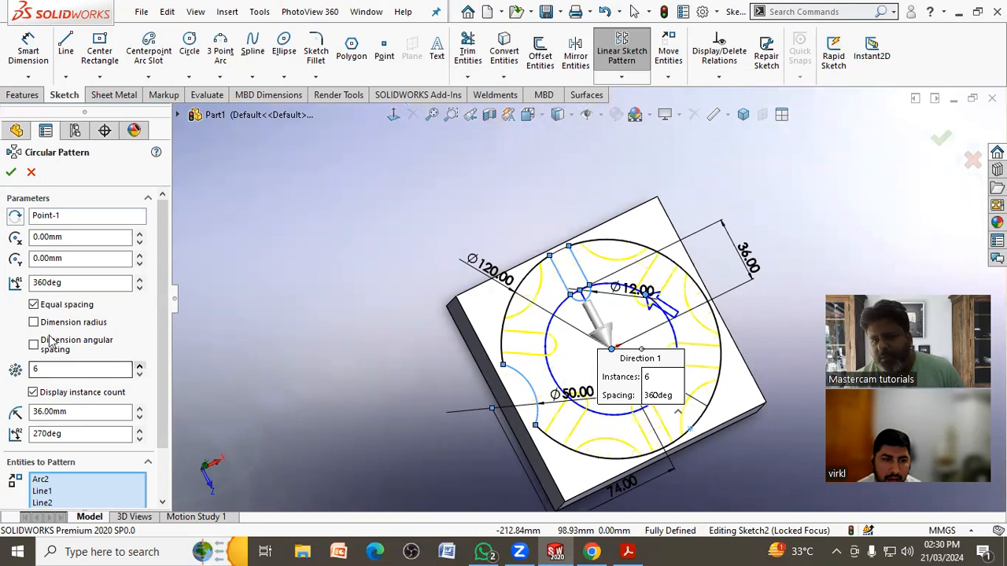
{"action": "left_click", "coordinate": [10, 172]}
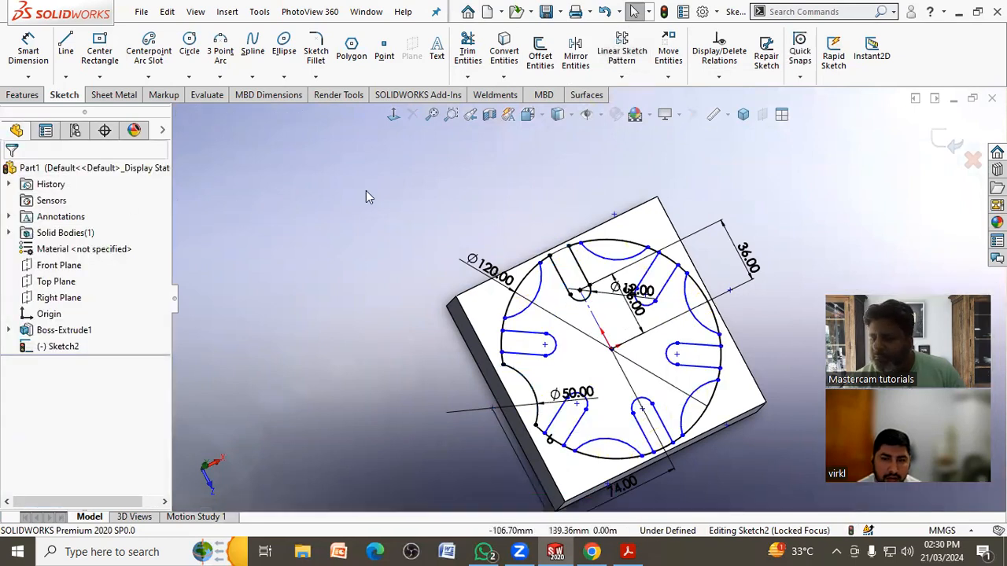
{"action": "scroll", "coordinate": [440, 243], "scroll_direction": "up", "scroll_amount": 3}
{"action": "scroll", "coordinate": [697, 342], "scroll_direction": "down", "scroll_amount": 3}
{"action": "scroll", "coordinate": [645, 424], "scroll_direction": "down", "scroll_amount": 2}
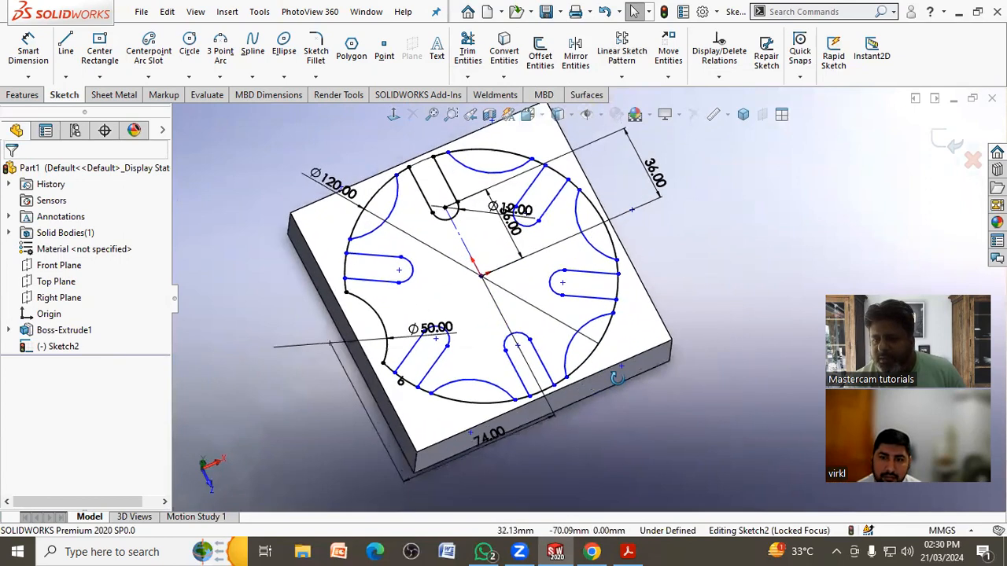
- Add a Vertical relation to the construction line between the origin and the slot's arc centre
{"action": "left_click", "coordinate": [616, 300]}
{"action": "mouse_move", "coordinate": [605, 324]}
{"action": "left_mouse_down"}
{"action": "mouse_move", "coordinate": [611, 336]}
{"action": "mouse_move", "coordinate": [625, 308]}
{"action": "mouse_move", "coordinate": [590, 330]}
{"action": "mouse_move", "coordinate": [624, 308]}
{"action": "mouse_move", "coordinate": [602, 292]}
{"action": "mouse_move", "coordinate": [614, 305]}
{"action": "mouse_move", "coordinate": [586, 319]}
{"action": "mouse_move", "coordinate": [614, 305]}
{"action": "left_mouse_up"}
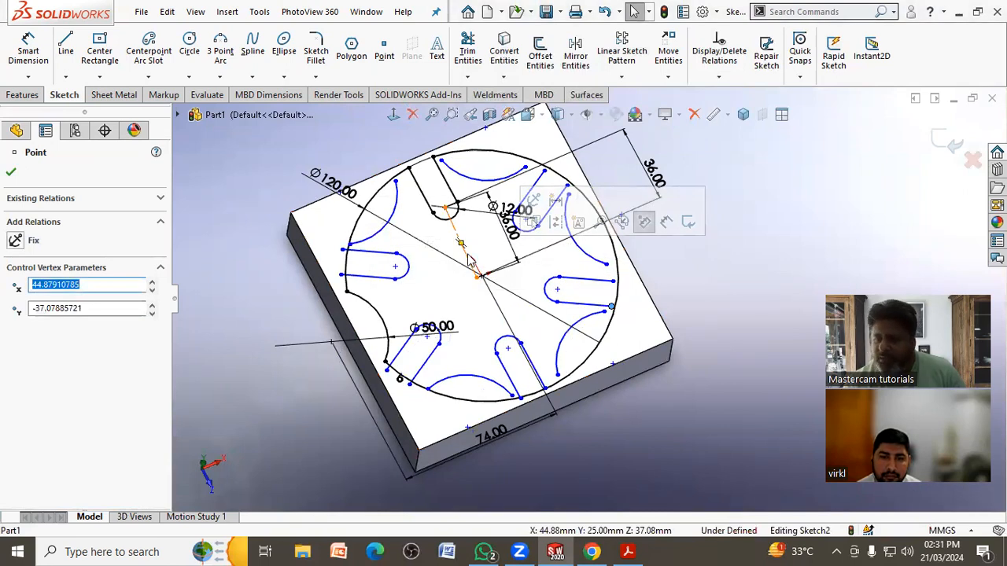
{"action": "left_click", "coordinate": [470, 258]}
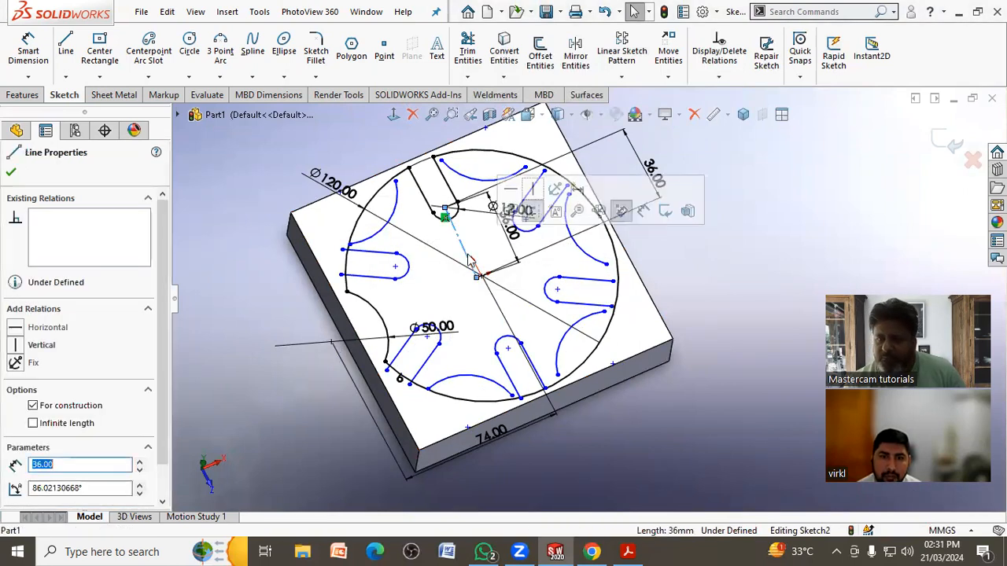
{"action": "left_click", "coordinate": [530, 198]}
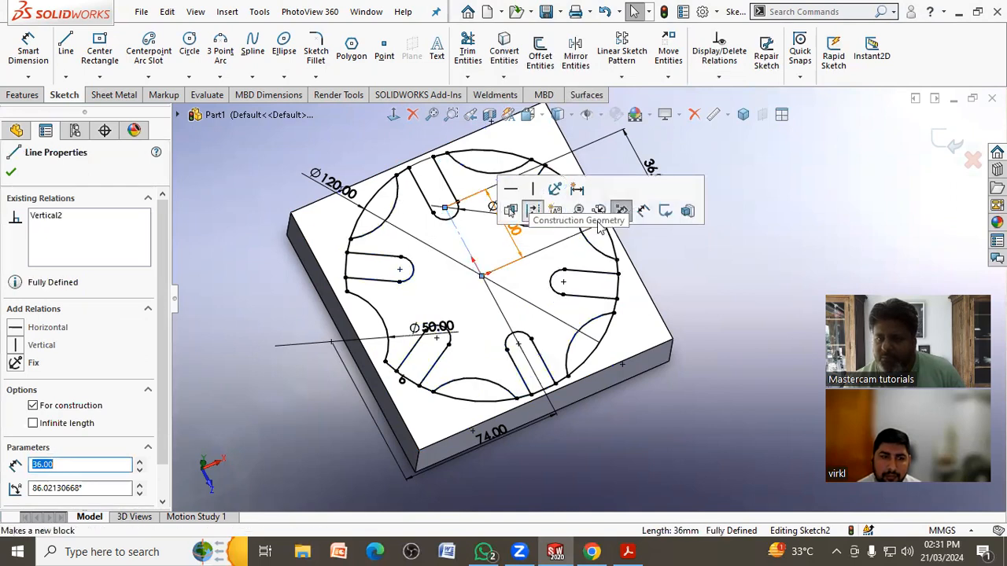
{"action": "left_click", "coordinate": [703, 305]}
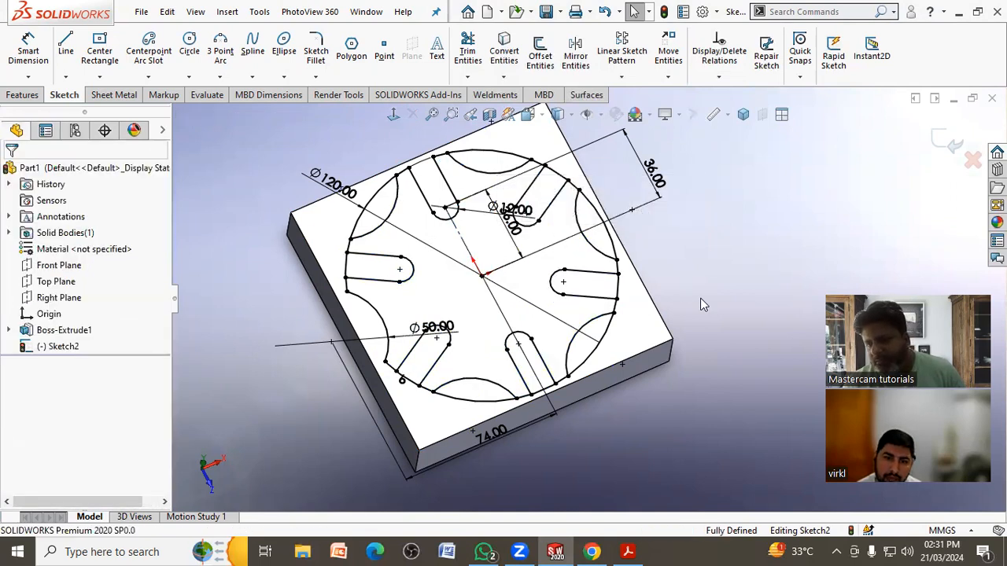
- Trim away the 120 mm circle's segments that cross the patterned scallops and slot mouths
{"action": "left_click", "coordinate": [467, 49]}
{"action": "left_click", "coordinate": [519, 397]}
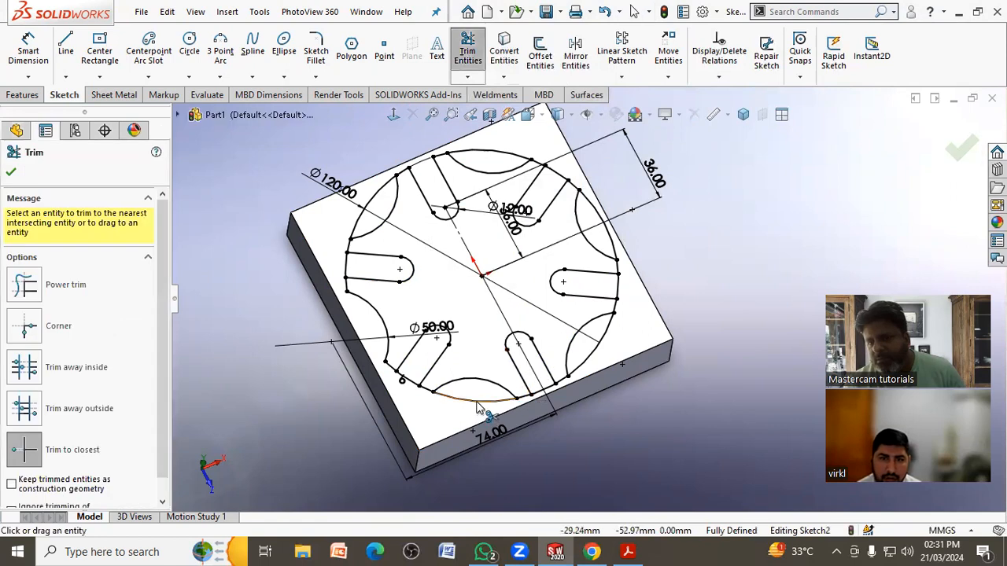
{"action": "left_click", "coordinate": [592, 354]}
{"action": "left_click", "coordinate": [613, 244]}
{"action": "left_click", "coordinate": [620, 285]}
{"action": "left_click", "coordinate": [557, 173]}
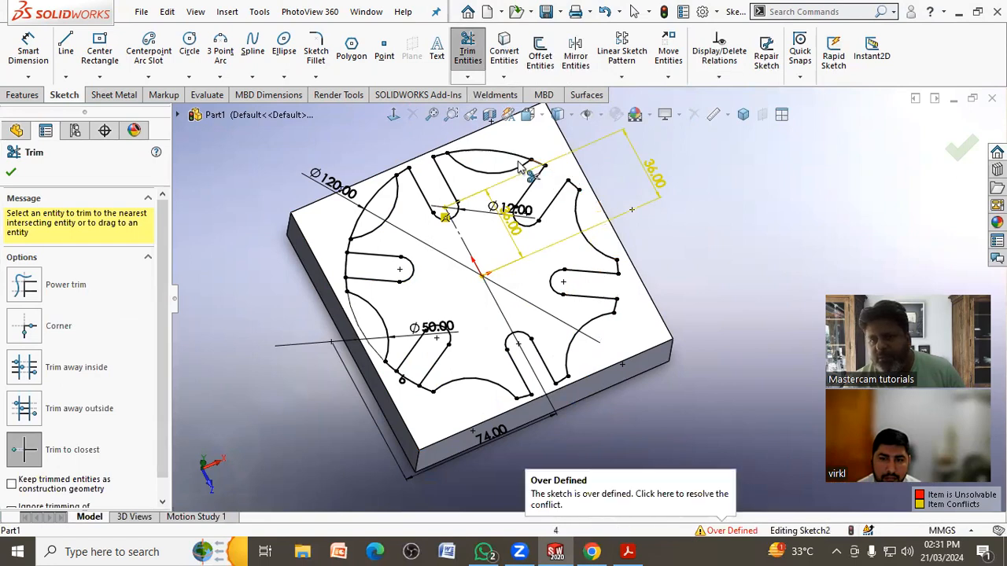
{"action": "left_click", "coordinate": [376, 205]}
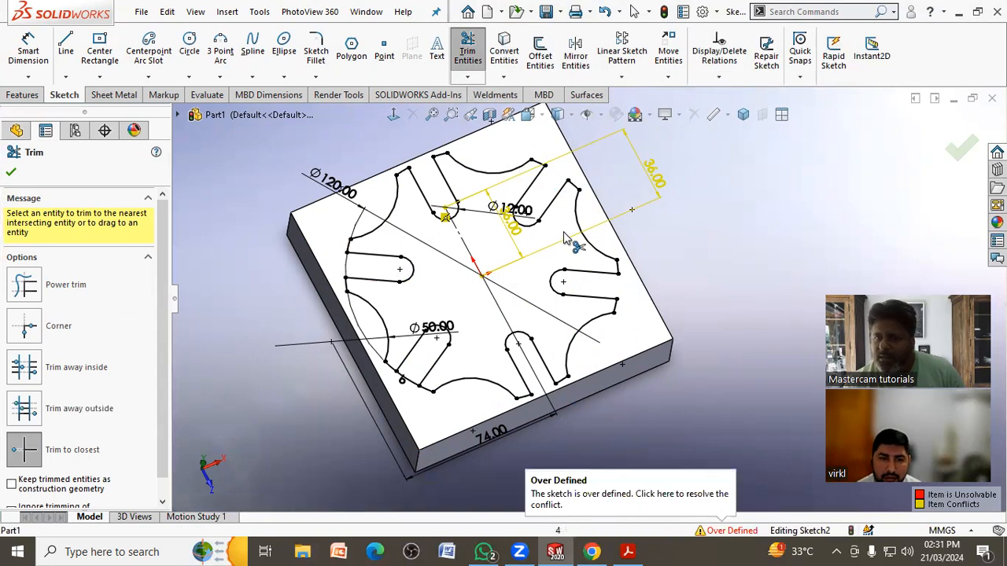
{"action": "key", "text": "Escape"}
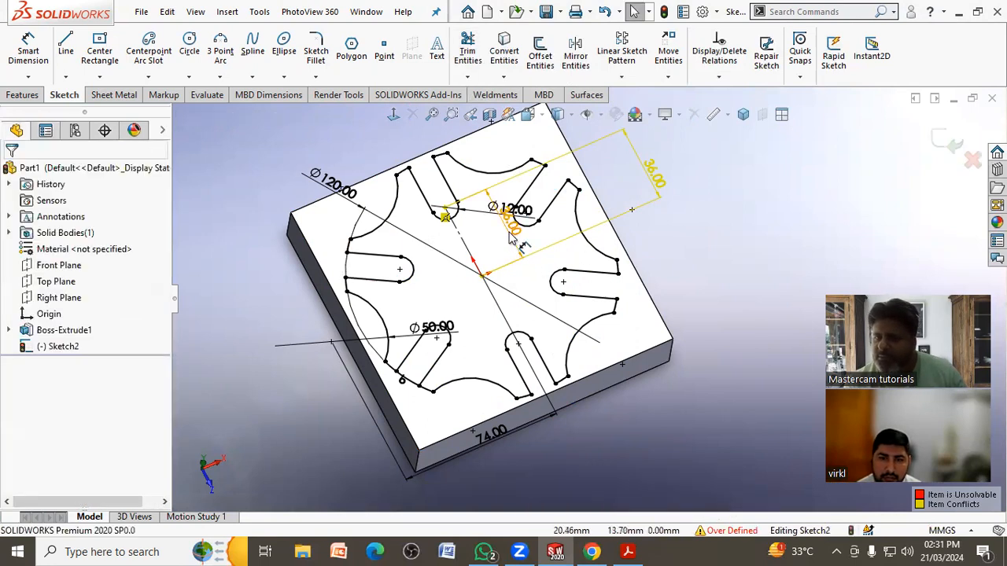
- Move the inner 36 mm slot dimension outside the profile and delete the duplicate outer 36 mm dimension
{"action": "left_click_drag", "start_coordinate": [634, 184], "coordinate": [624, 181]}
{"action": "left_click", "coordinate": [702, 213]}
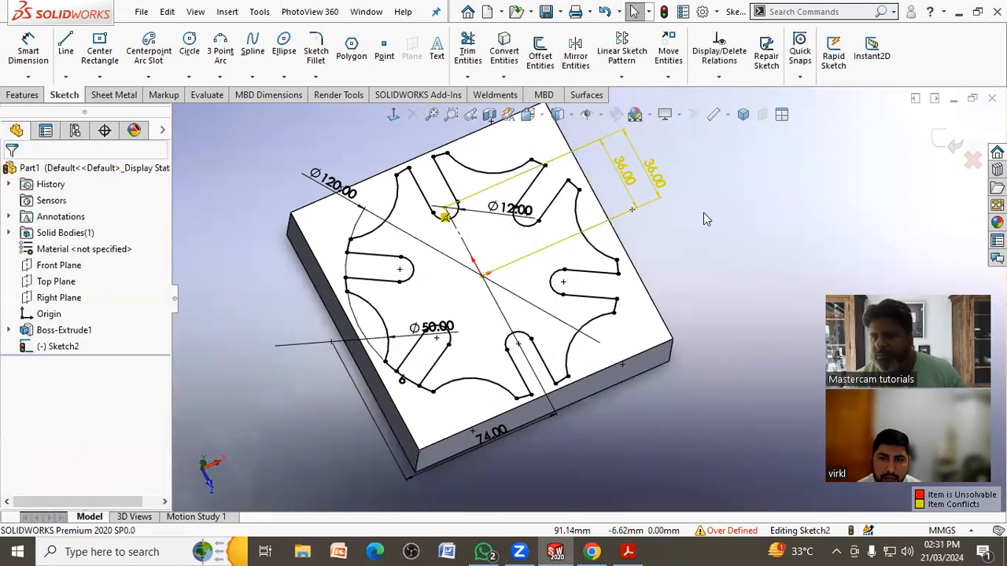
{"action": "left_click", "coordinate": [654, 175]}
{"action": "key", "text": "Delete"}
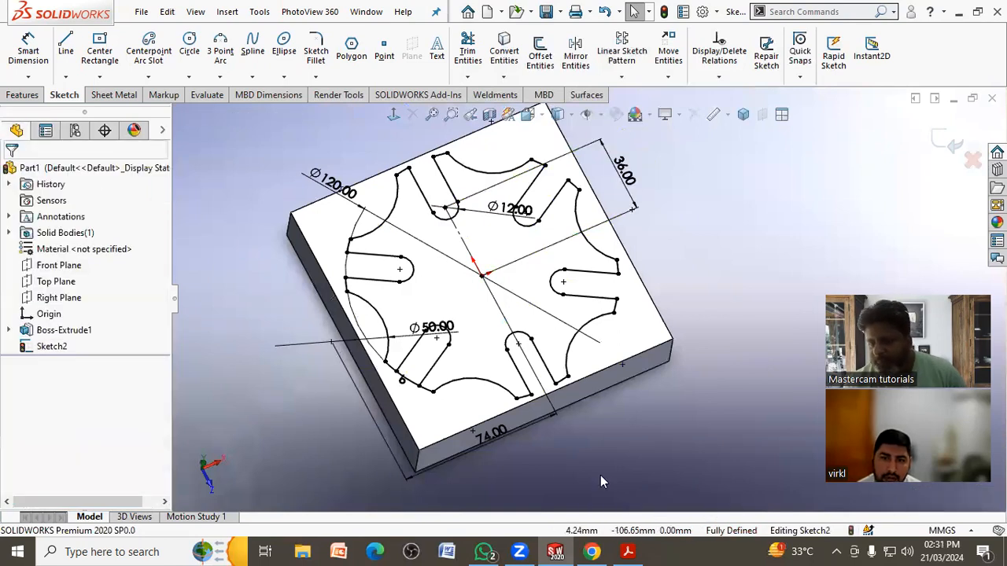
- Consult the PDF drawing and start an Extruded Cut from the profile sketch with a blind depth of 4 mm
{"action": "left_click", "coordinate": [627, 551]}
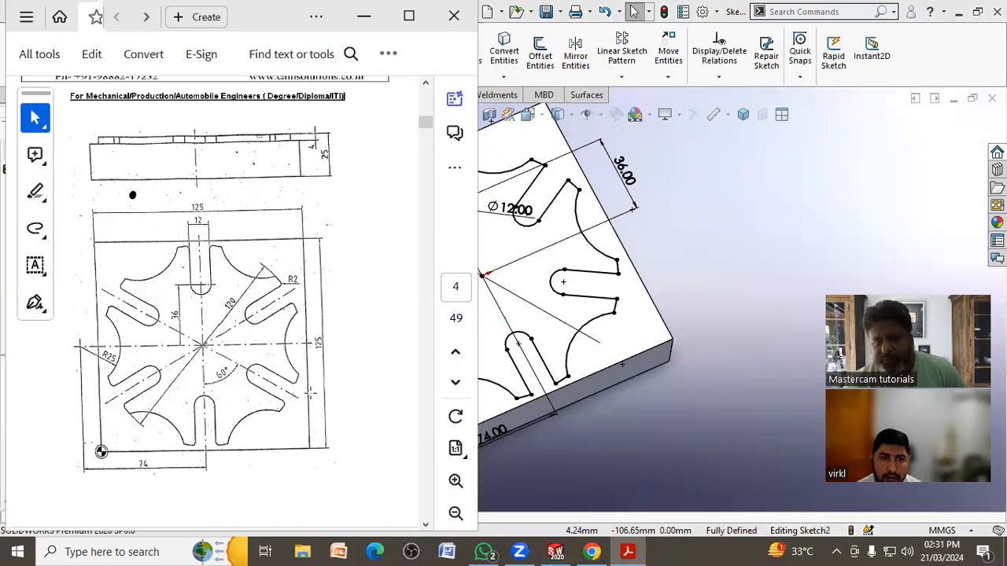
{"action": "left_click", "coordinate": [754, 302]}
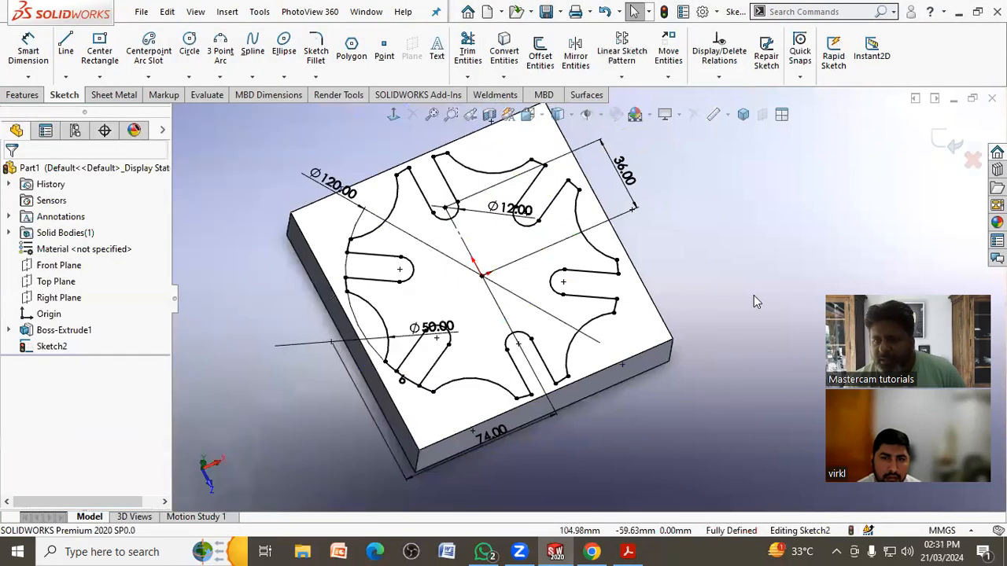
{"action": "middle_click_drag", "start_coordinate": [683, 339], "coordinate": [677, 284]}
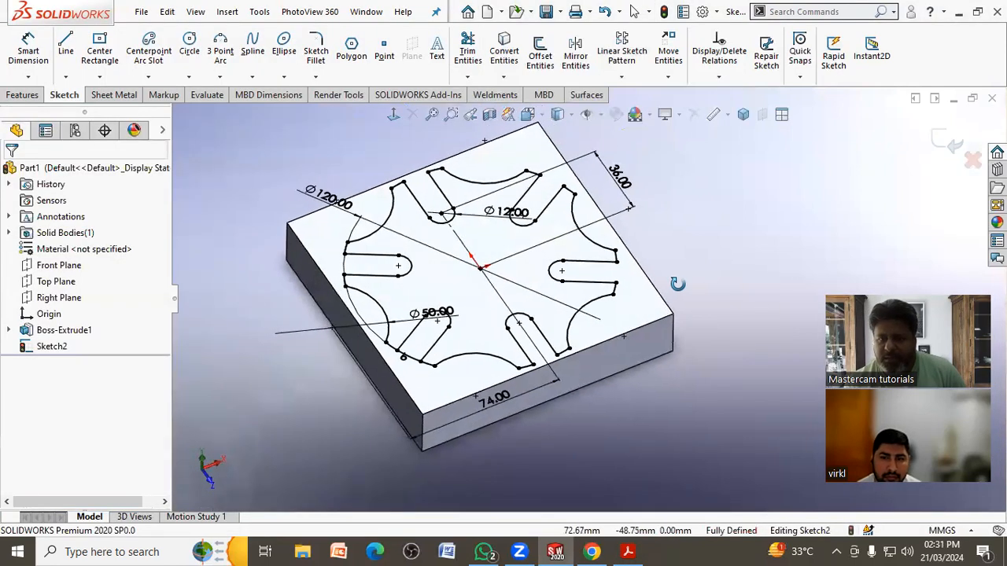
{"action": "left_click", "coordinate": [22, 94]}
{"action": "left_click", "coordinate": [221, 61]}
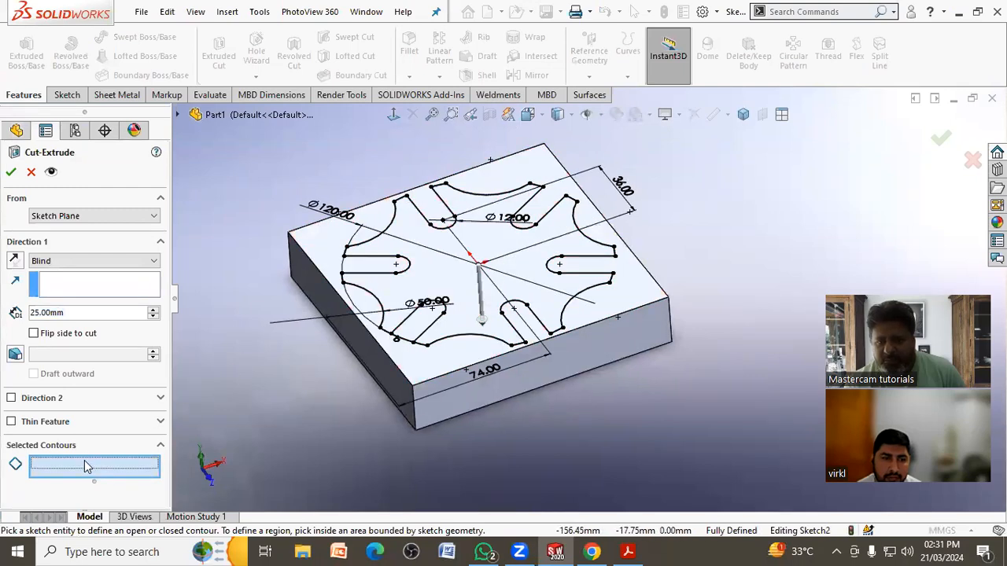
{"action": "double_click", "coordinate": [74, 312]}
{"action": "type", "text": "4"}
{"action": "key", "text": "Return"}
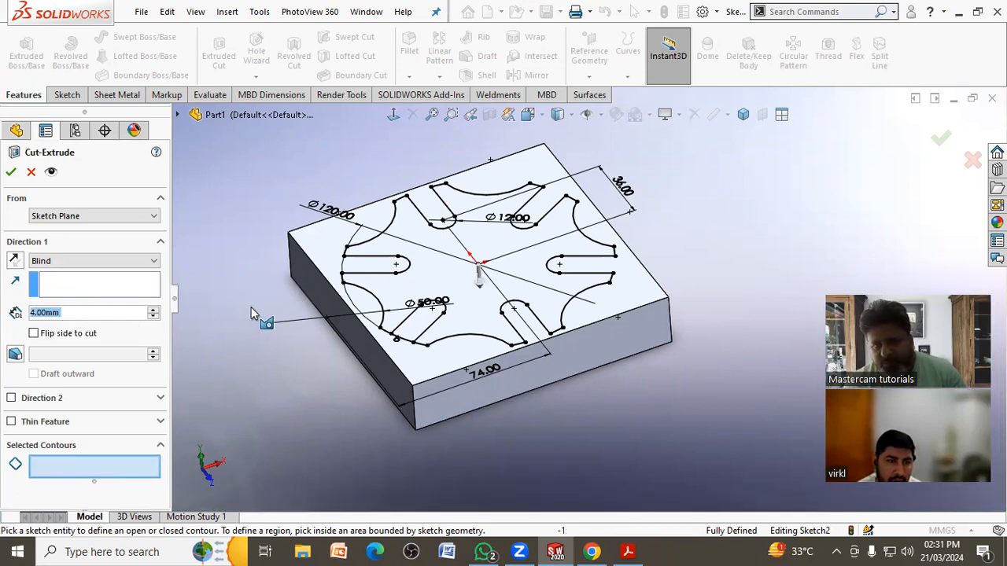
- Use the inner star-shaped region as the cut's contour, flip the side to cut and create the cut
{"action": "left_click", "coordinate": [400, 283]}
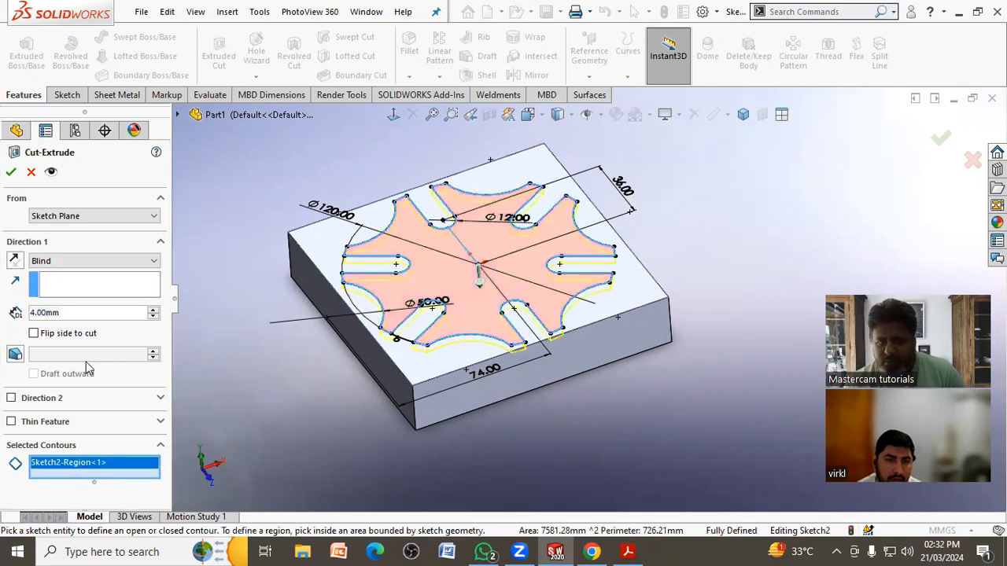
{"action": "left_click", "coordinate": [33, 334]}
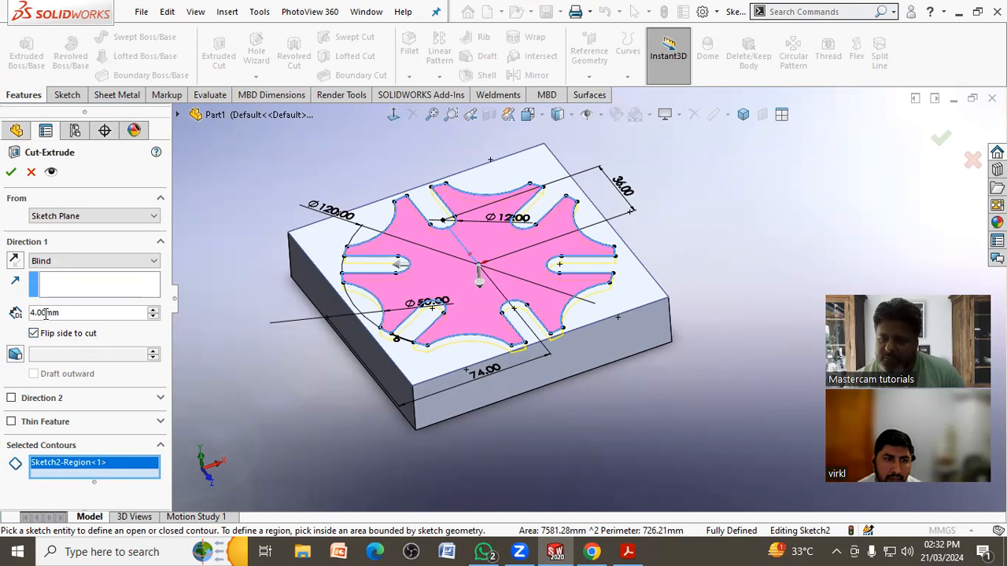
{"action": "left_click", "coordinate": [11, 172]}
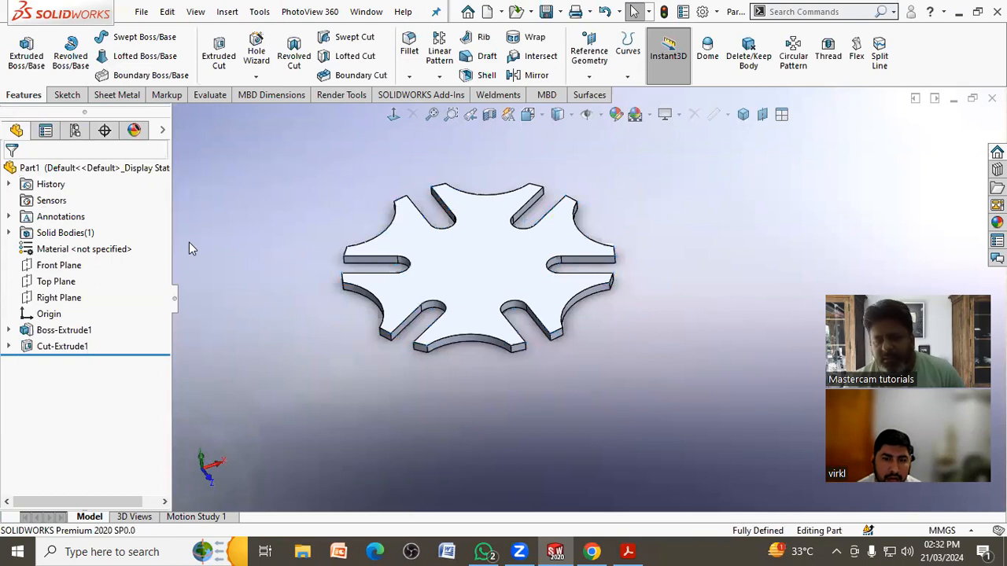
- Edit the cut to remove its inner contour, turn off Flip side to cut and use the region outside the profile instead
{"action": "left_click", "coordinate": [62, 346]}
{"action": "left_click", "coordinate": [94, 307]}
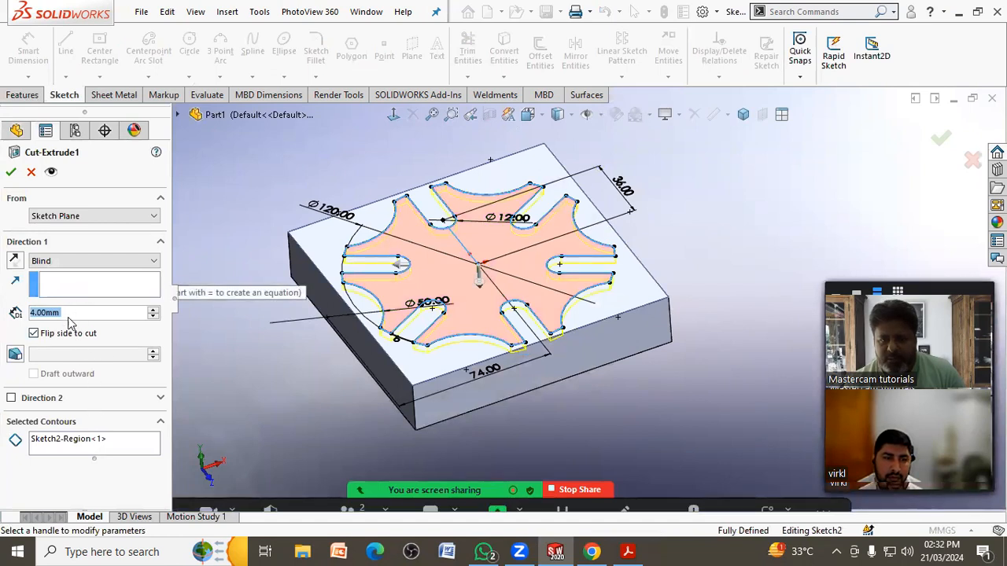
{"action": "right_click", "coordinate": [78, 445]}
{"action": "left_click", "coordinate": [118, 450]}
{"action": "left_click", "coordinate": [34, 333]}
{"action": "left_click", "coordinate": [409, 384]}
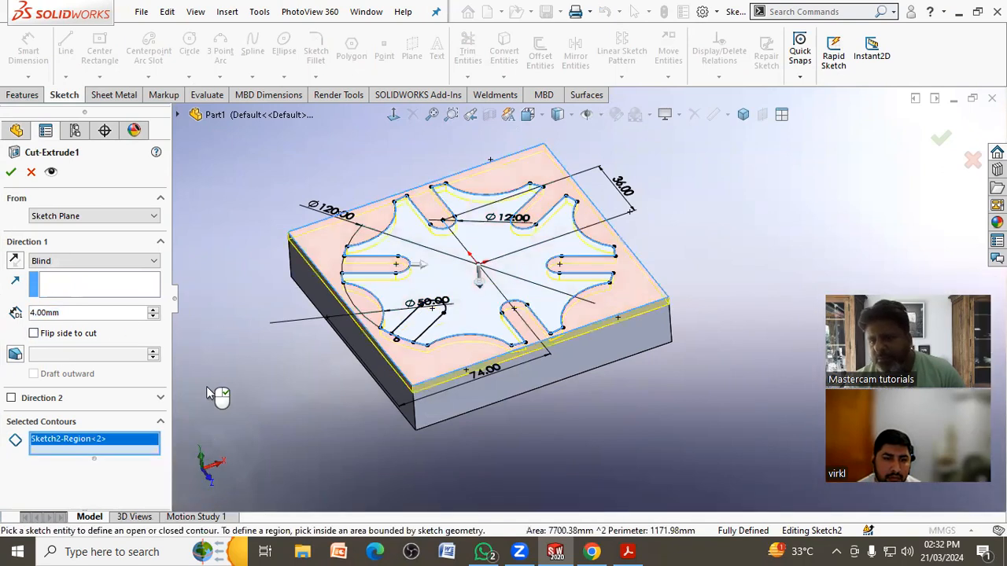
{"action": "mouse_move", "coordinate": [323, 348]}
{"action": "middle_mouse_down"}
{"action": "mouse_move", "coordinate": [365, 351]}
{"action": "mouse_move", "coordinate": [342, 348]}
{"action": "middle_mouse_up"}
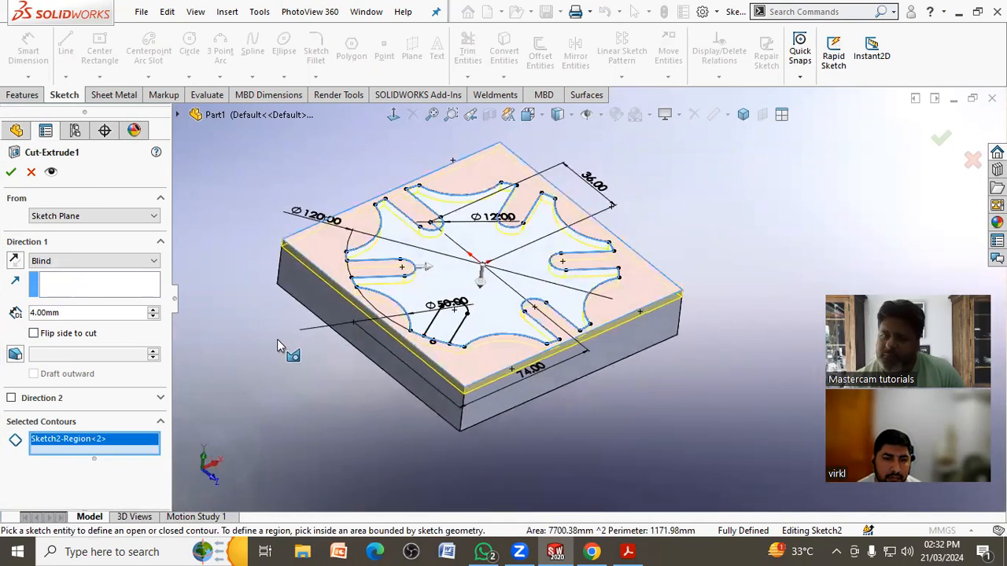
{"action": "left_click", "coordinate": [12, 173]}
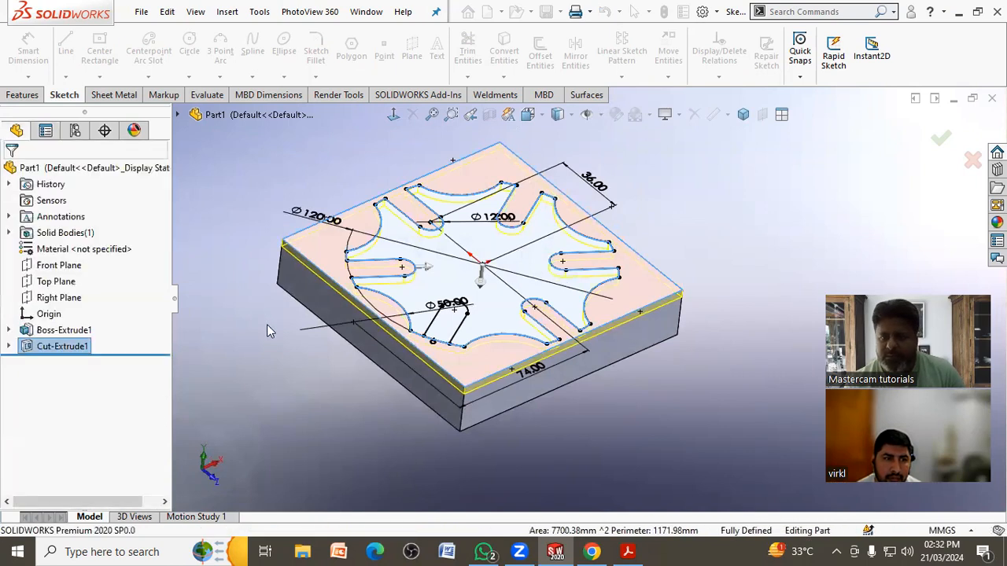
- Edit the cut again and add the remaining closed slot region to its selected contours
{"action": "left_click", "coordinate": [78, 347]}
{"action": "left_click", "coordinate": [88, 297]}
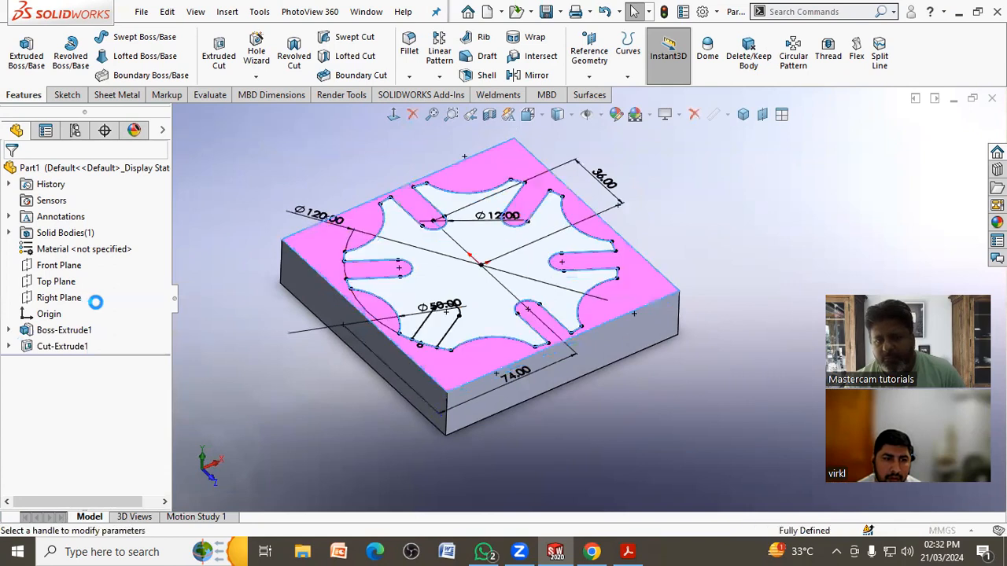
{"action": "left_click", "coordinate": [426, 340]}
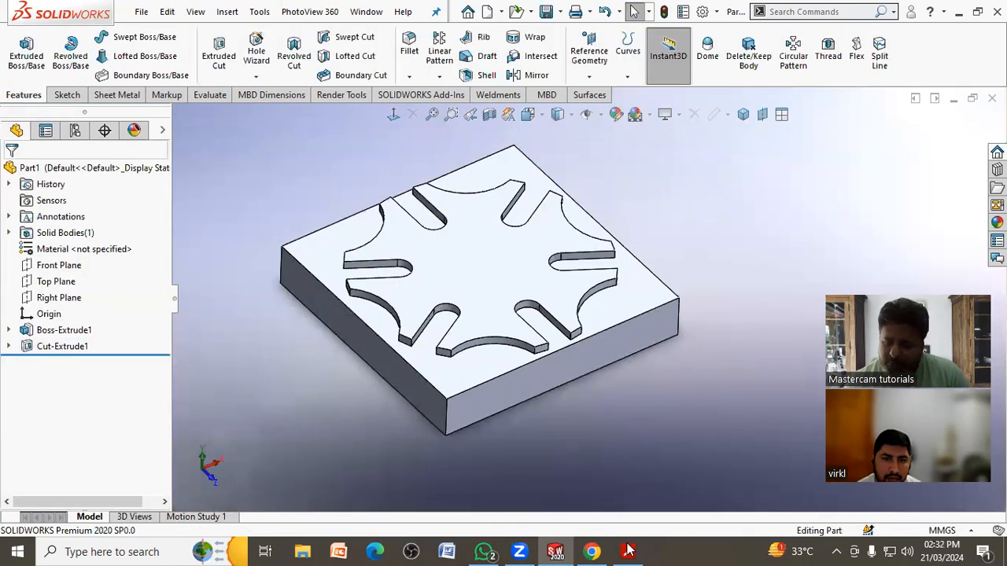
- Consult the PDF drawing and try a 2 mm fillet on one vertical corner edge at a slot's mouth
{"action": "key", "text": "alt+Tab"}
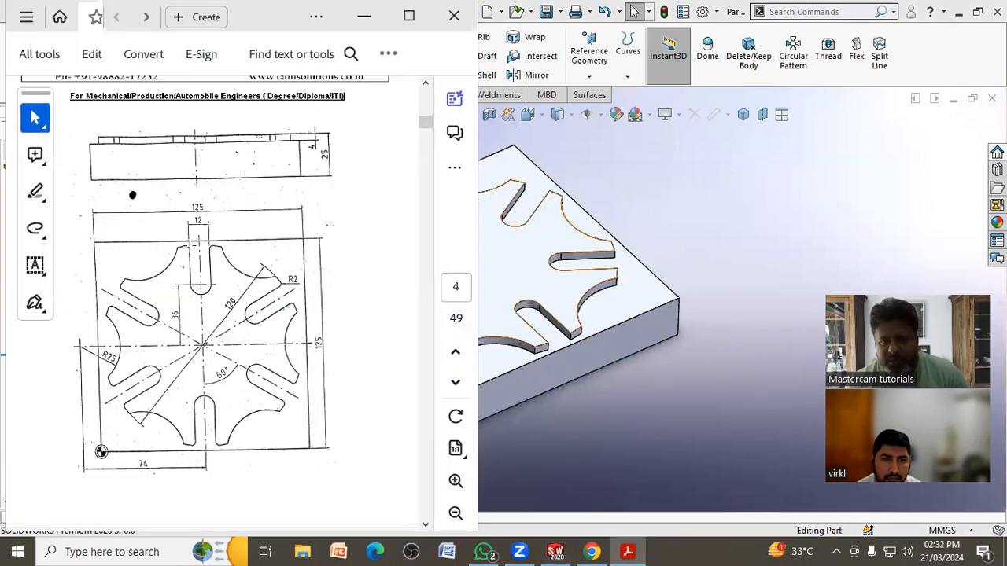
{"action": "left_click", "coordinate": [648, 205]}
{"action": "middle_click_drag", "start_coordinate": [644, 205], "coordinate": [724, 373]}
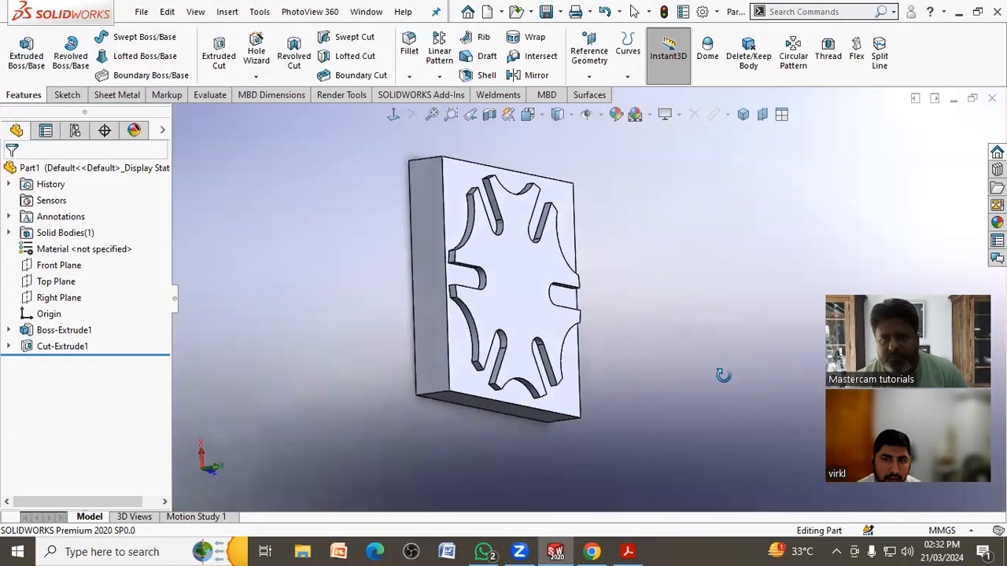
{"action": "left_click", "coordinate": [409, 41]}
{"action": "scroll", "coordinate": [486, 278], "scroll_direction": "down", "scroll_amount": 5}
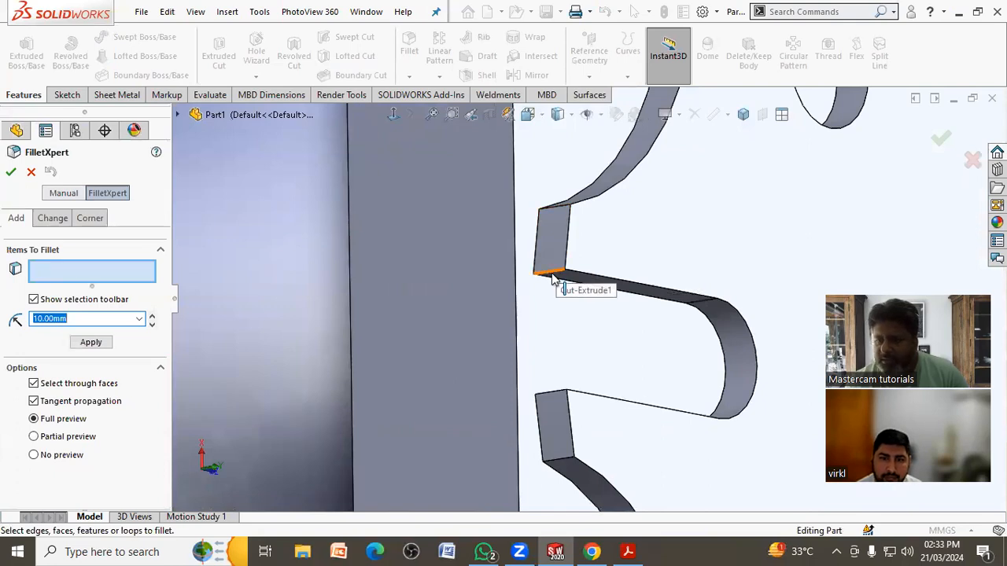
{"action": "left_click", "coordinate": [552, 277]}
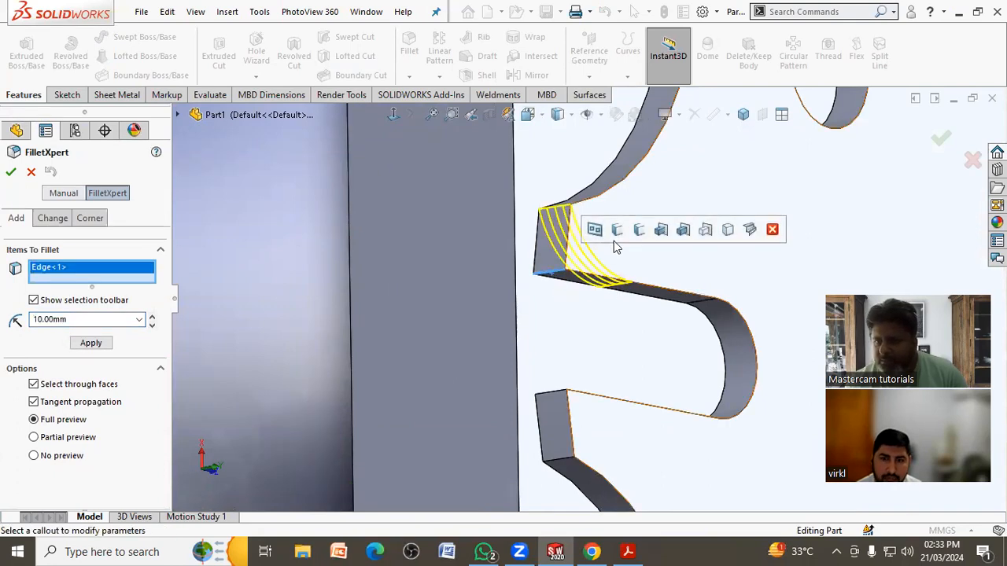
{"action": "double_click", "coordinate": [73, 317]}
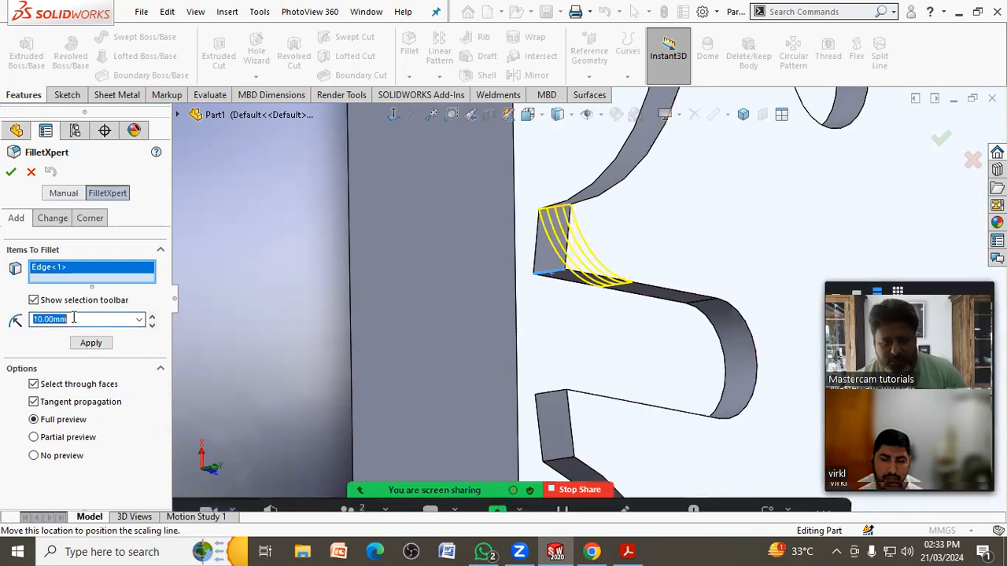
{"action": "type", "text": "2"}
{"action": "key", "text": "Return"}
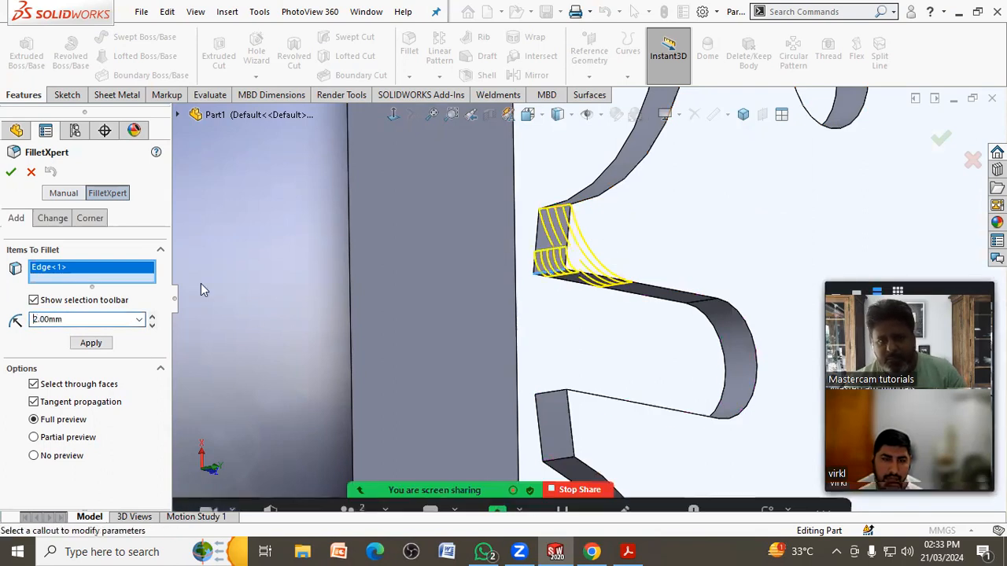
{"action": "left_click", "coordinate": [30, 172]}
- Fillet both vertical corner edges at one slot's mouth with a 2 mm radius
{"action": "left_click", "coordinate": [411, 44]}
{"action": "left_click", "coordinate": [555, 273]}
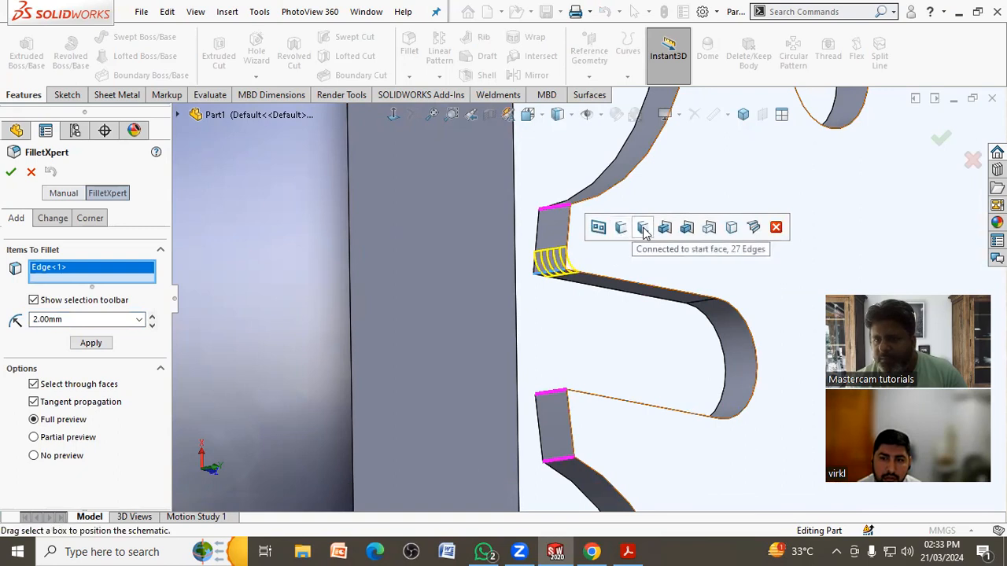
{"action": "scroll", "coordinate": [484, 310], "scroll_direction": "up", "scroll_amount": 9}
{"action": "middle_click_drag", "start_coordinate": [692, 336], "coordinate": [729, 296]}
{"action": "scroll", "coordinate": [678, 375], "scroll_direction": "down", "scroll_amount": 5}
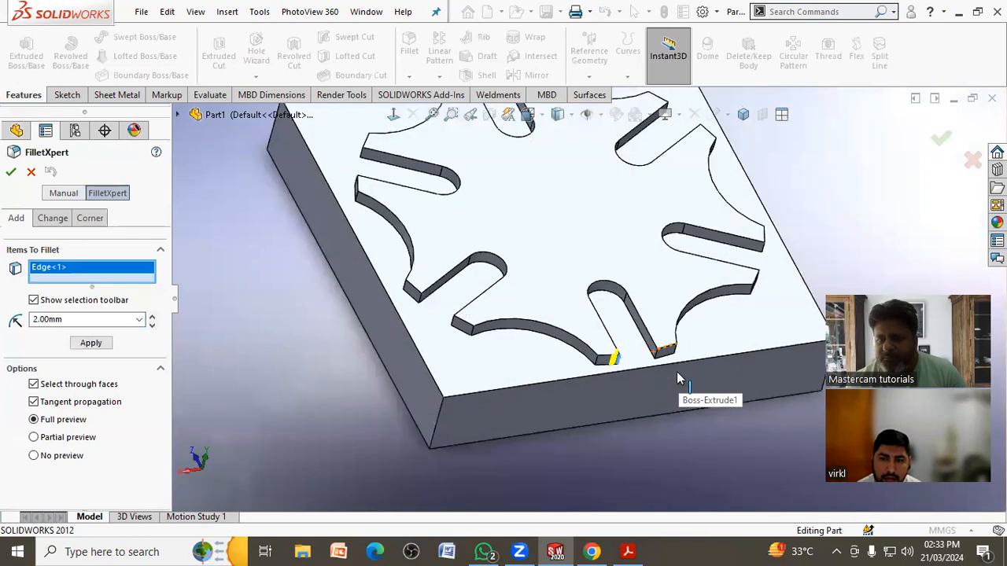
{"action": "left_click", "coordinate": [650, 356]}
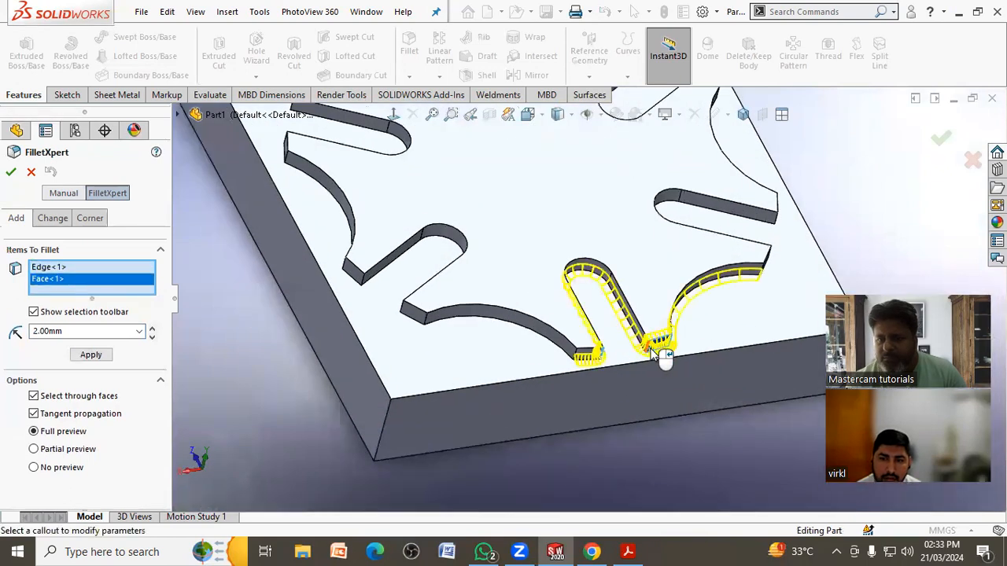
{"action": "left_click", "coordinate": [652, 354]}
{"action": "left_click", "coordinate": [649, 354]}
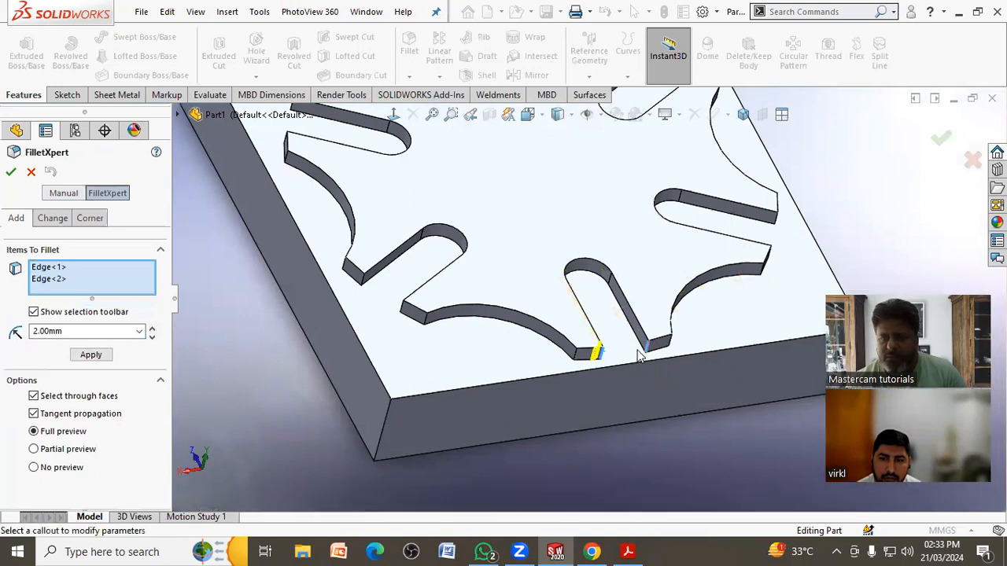
{"action": "scroll", "coordinate": [509, 373], "scroll_direction": "up", "scroll_amount": 5}
{"action": "middle_click_drag", "start_coordinate": [509, 373], "coordinate": [407, 392]}
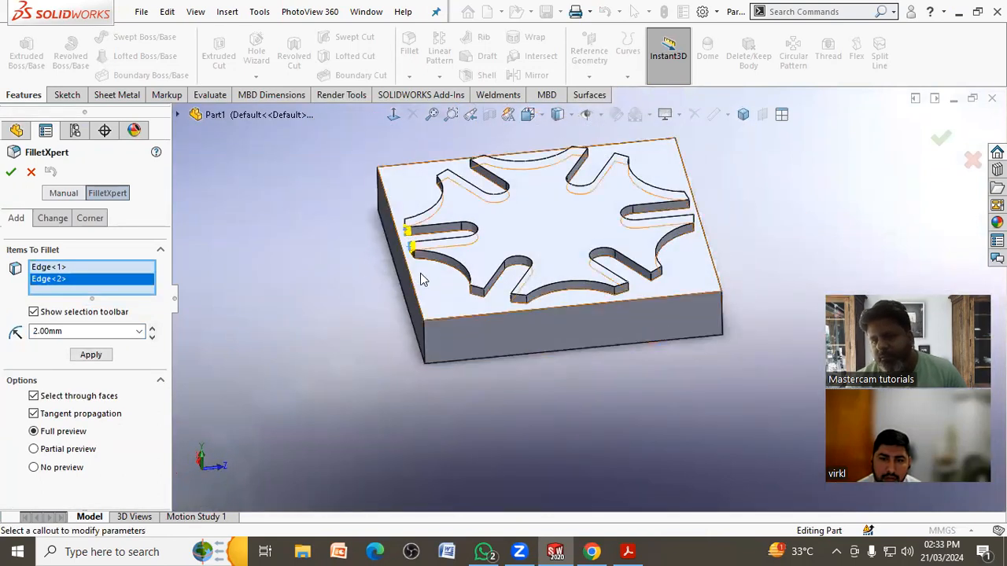
{"action": "scroll", "coordinate": [420, 279], "scroll_direction": "down", "scroll_amount": 6}
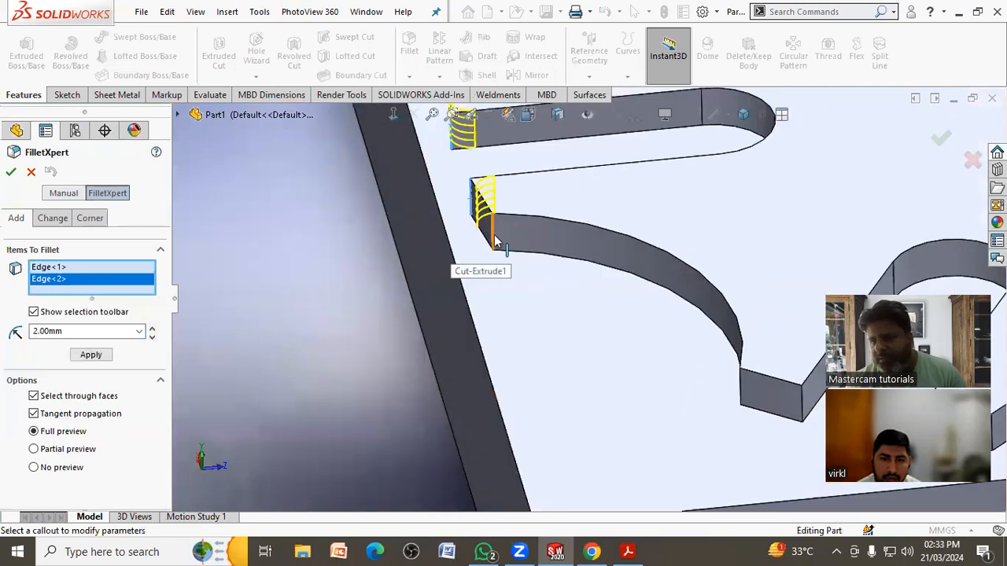
{"action": "scroll", "coordinate": [389, 283], "scroll_direction": "up", "scroll_amount": 6}
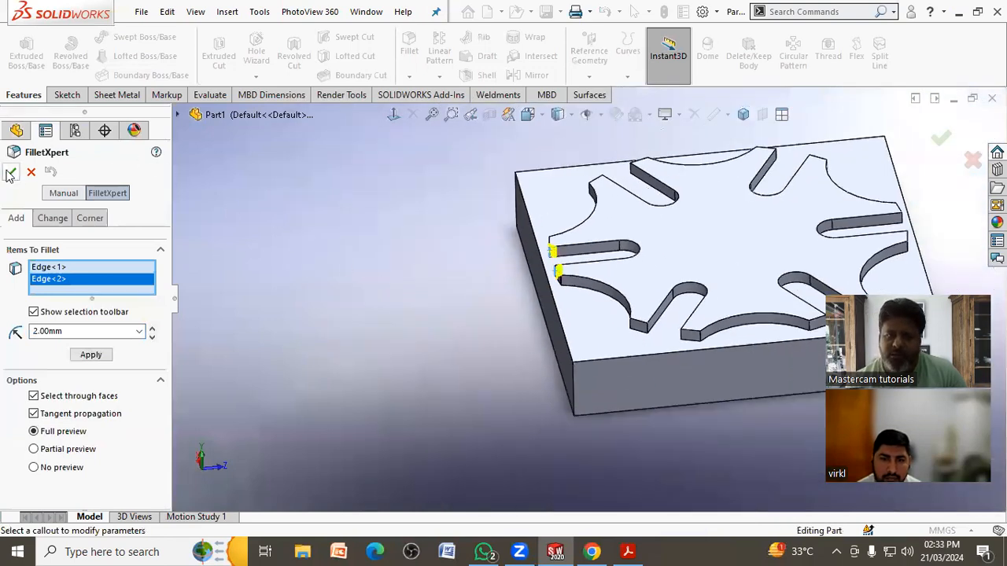
{"action": "left_click", "coordinate": [11, 174]}
- Start a circular pattern with the 2 mm slot-mouth fillet as the feature to repeat
{"action": "middle_click_drag", "start_coordinate": [407, 255], "coordinate": [368, 341]}
{"action": "scroll", "coordinate": [732, 261], "scroll_direction": "down", "scroll_amount": 1}
{"action": "scroll", "coordinate": [674, 253], "scroll_direction": "up", "scroll_amount": 3}
{"action": "scroll", "coordinate": [741, 226], "scroll_direction": "down", "scroll_amount": 3}
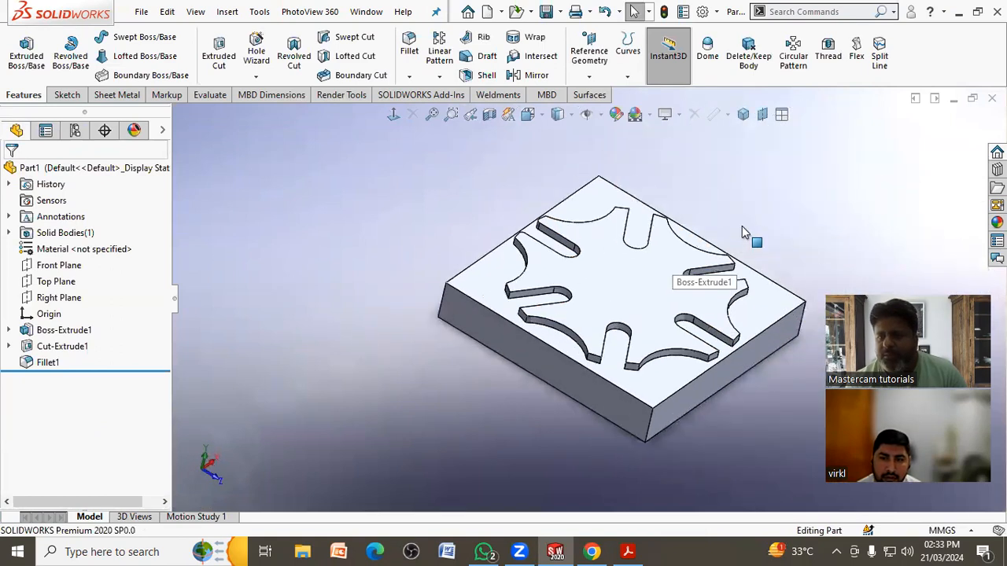
{"action": "left_click", "coordinate": [439, 76]}
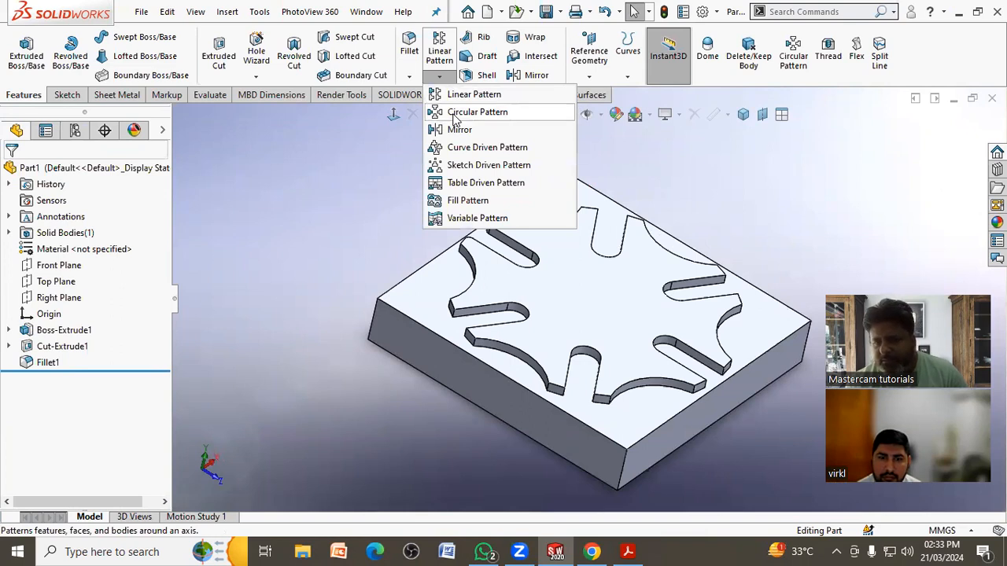
{"action": "left_click", "coordinate": [454, 114]}
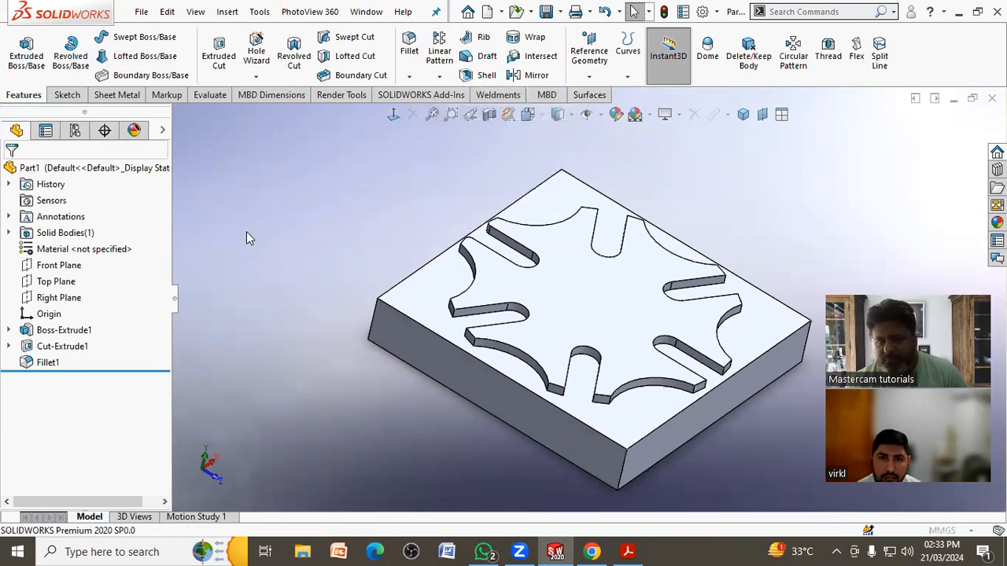
{"action": "scroll", "coordinate": [456, 250], "scroll_direction": "down", "scroll_amount": 5}
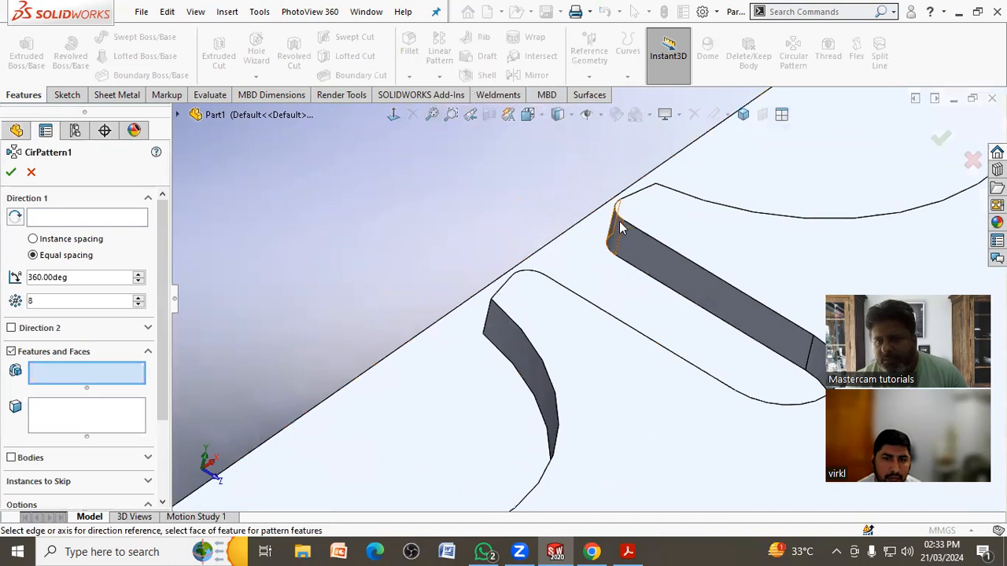
{"action": "left_click", "coordinate": [622, 229]}
{"action": "middle_click_drag", "start_coordinate": [484, 251], "coordinate": [442, 394]}
{"action": "left_click", "coordinate": [475, 325]}
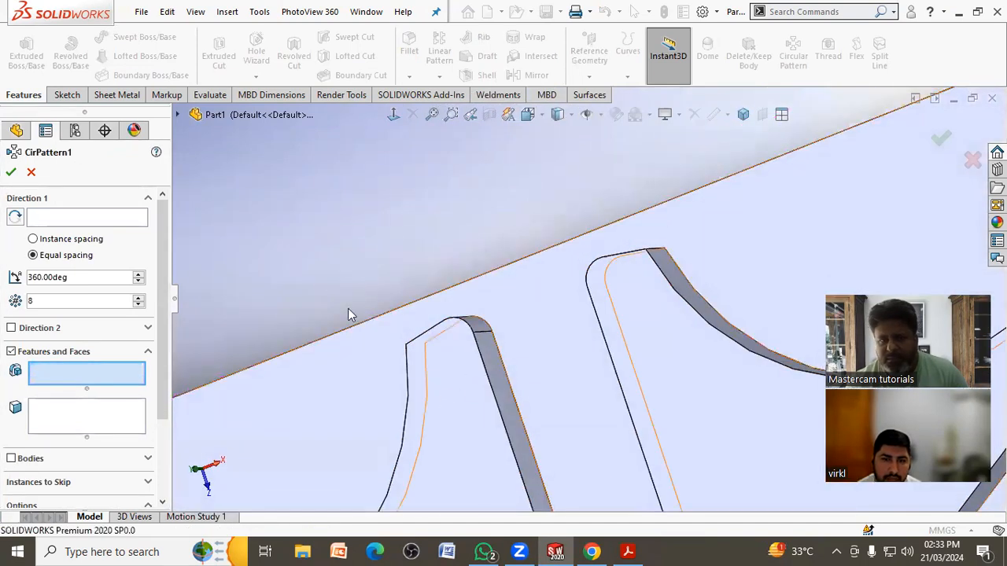
- Display the temporary axes to provide a rotation reference for the circular pattern
{"action": "left_click", "coordinate": [66, 217]}
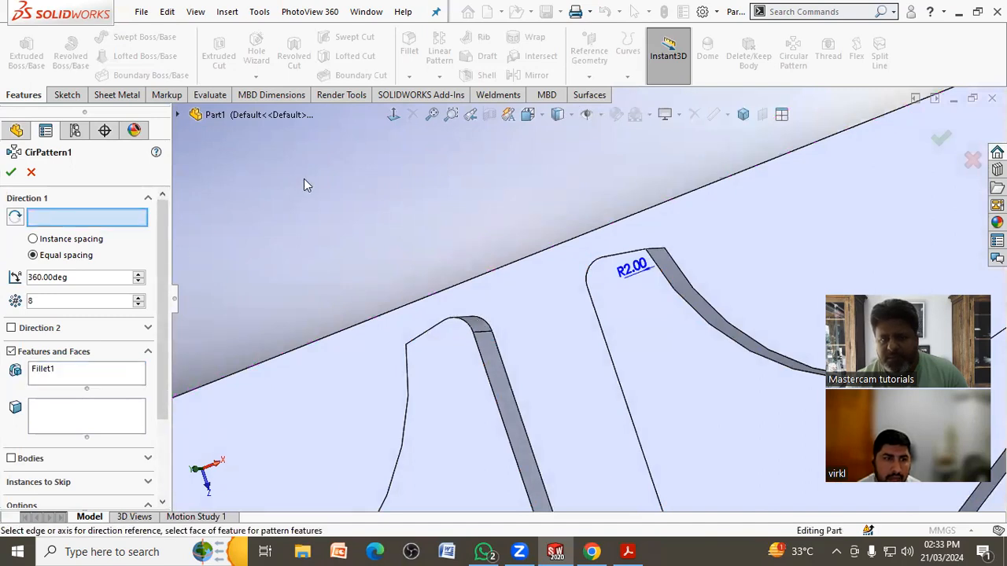
{"action": "scroll", "coordinate": [313, 185], "scroll_direction": "up", "scroll_amount": 7}
{"action": "middle_click_drag", "start_coordinate": [531, 317], "coordinate": [451, 126]}
{"action": "mouse_move", "coordinate": [456, 276]}
{"action": "middle_mouse_down"}
{"action": "mouse_move", "coordinate": [448, 242]}
{"action": "mouse_move", "coordinate": [459, 247]}
{"action": "mouse_move", "coordinate": [449, 271]}
{"action": "middle_mouse_up"}
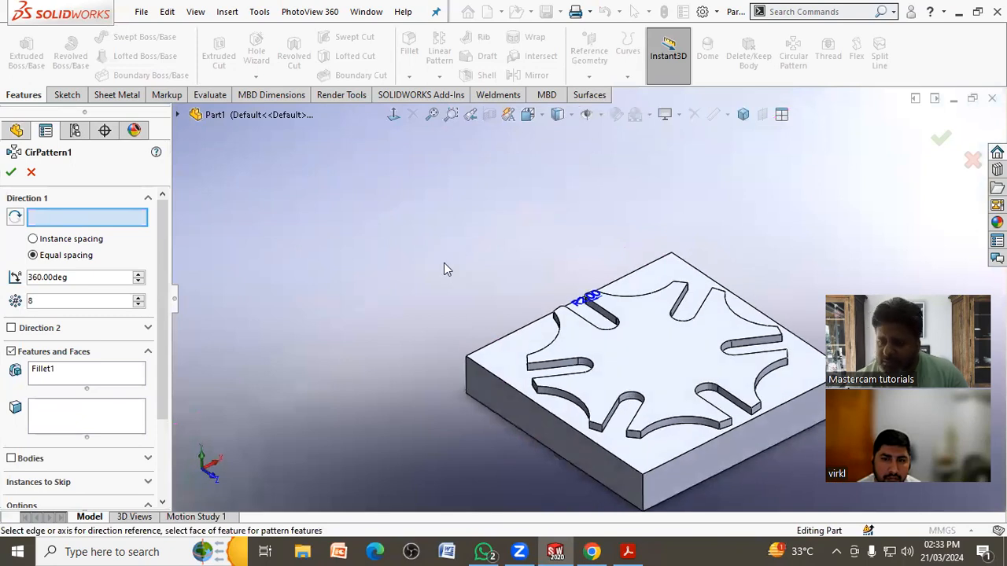
{"action": "left_click", "coordinate": [601, 115]}
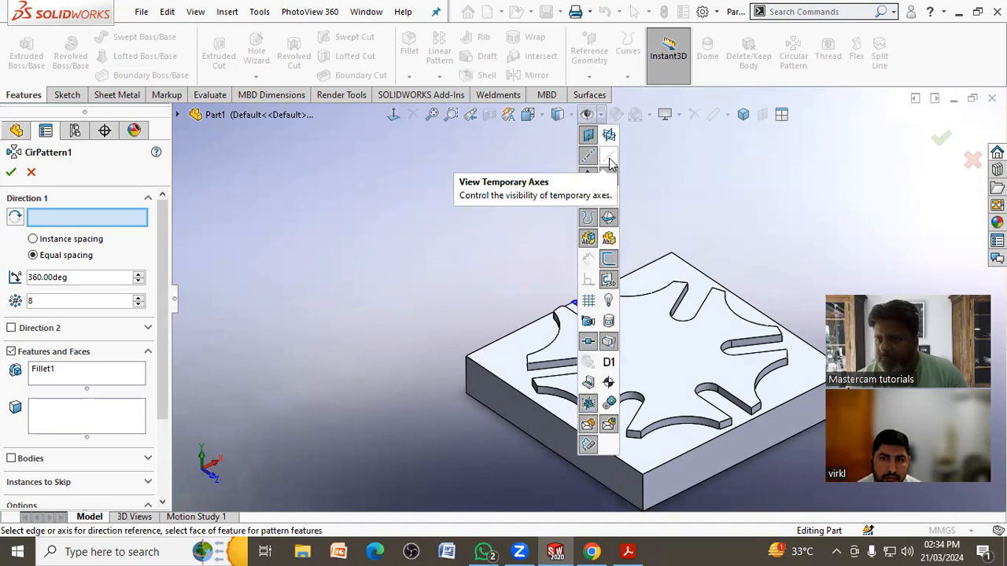
{"action": "left_click", "coordinate": [611, 162]}
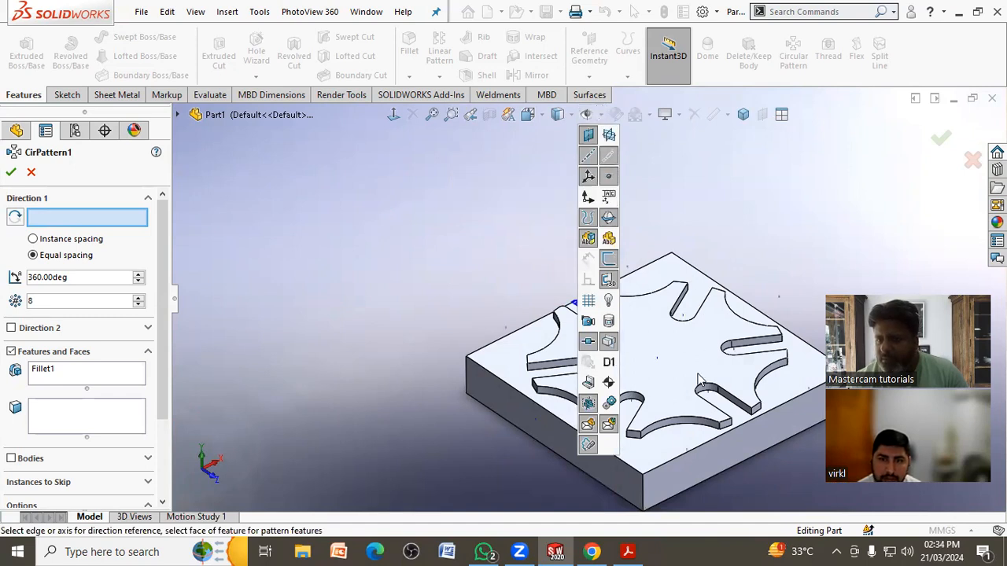
- Try to pattern the fillet around the profile's central axis with 6 equally spaced instances over 360 degrees
{"action": "scroll", "coordinate": [511, 299], "scroll_direction": "down", "scroll_amount": 3}
{"action": "scroll", "coordinate": [530, 303], "scroll_direction": "up", "scroll_amount": 2}
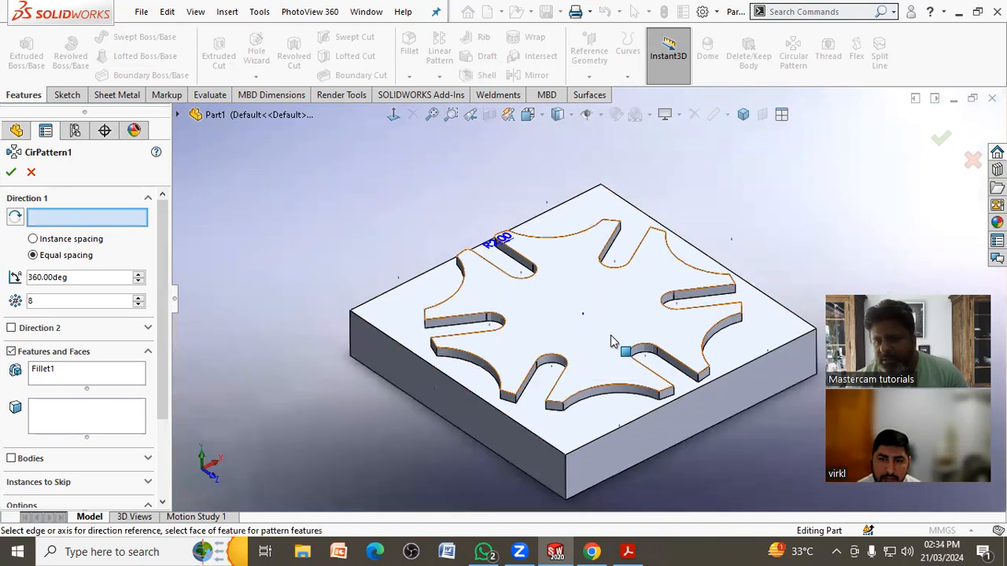
{"action": "scroll", "coordinate": [609, 339], "scroll_direction": "down", "scroll_amount": 3}
{"action": "scroll", "coordinate": [606, 330], "scroll_direction": "down", "scroll_amount": 4}
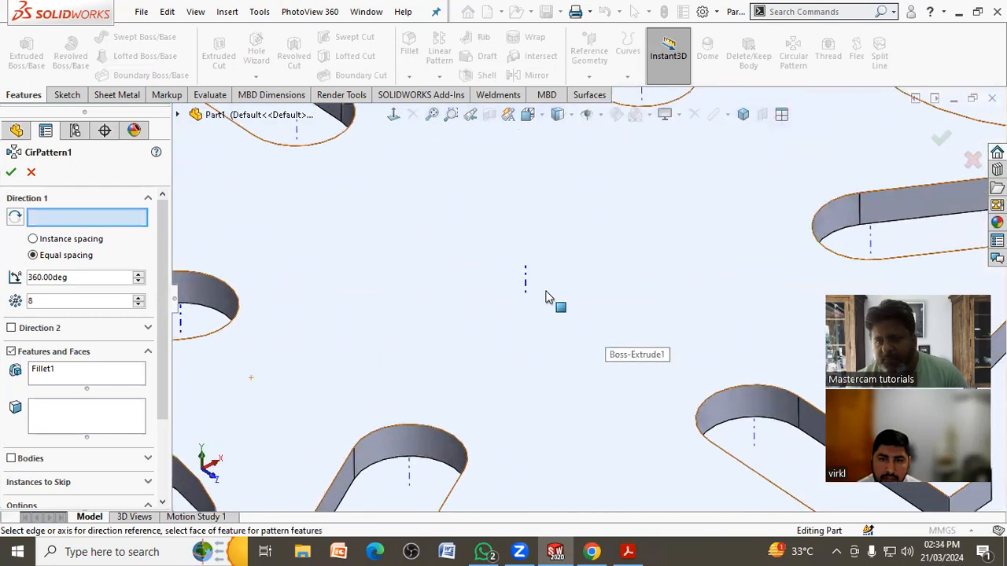
{"action": "left_click", "coordinate": [525, 279]}
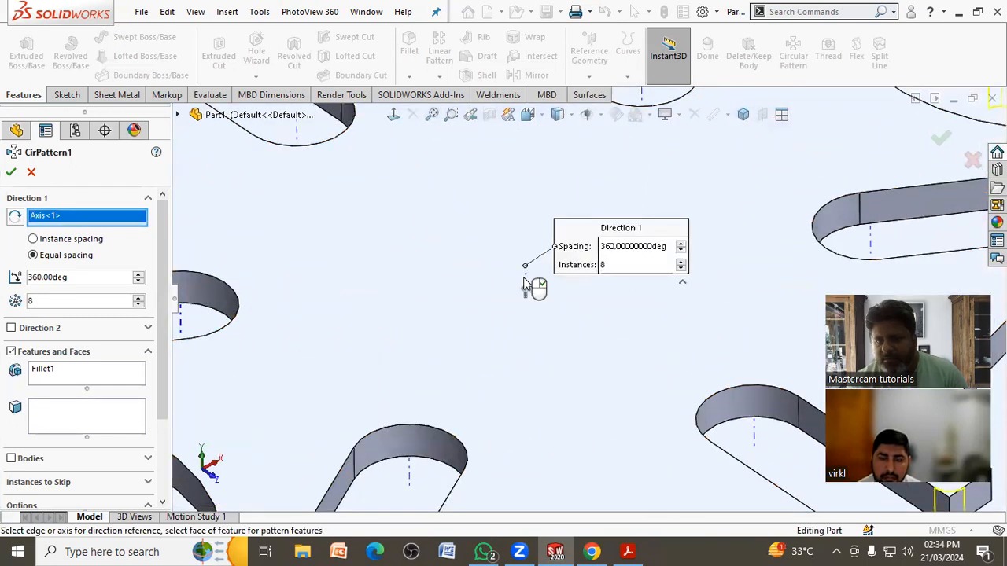
{"action": "scroll", "coordinate": [532, 332], "scroll_direction": "up", "scroll_amount": 6}
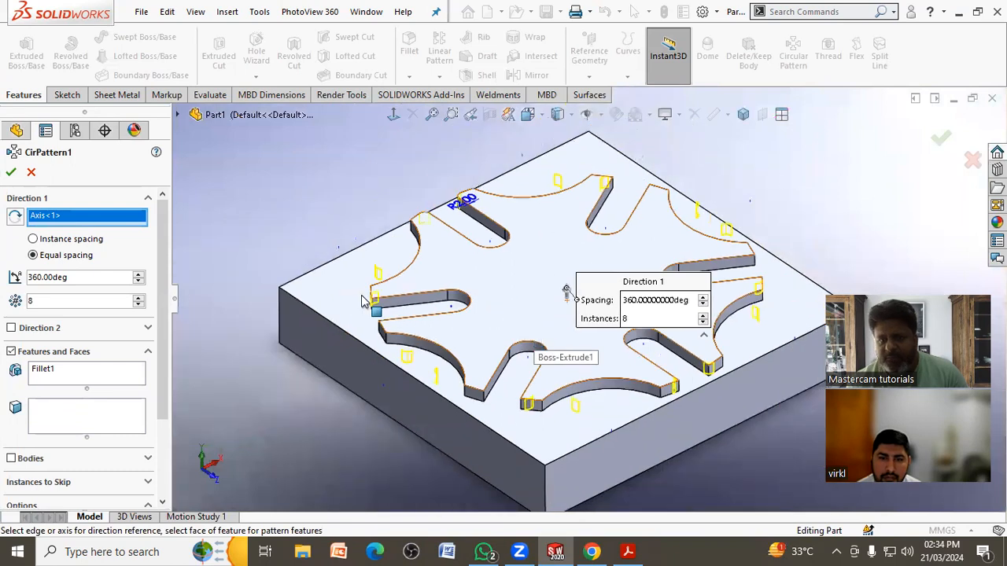
{"action": "left_click", "coordinate": [139, 305]}
{"action": "left_click", "coordinate": [139, 305]}
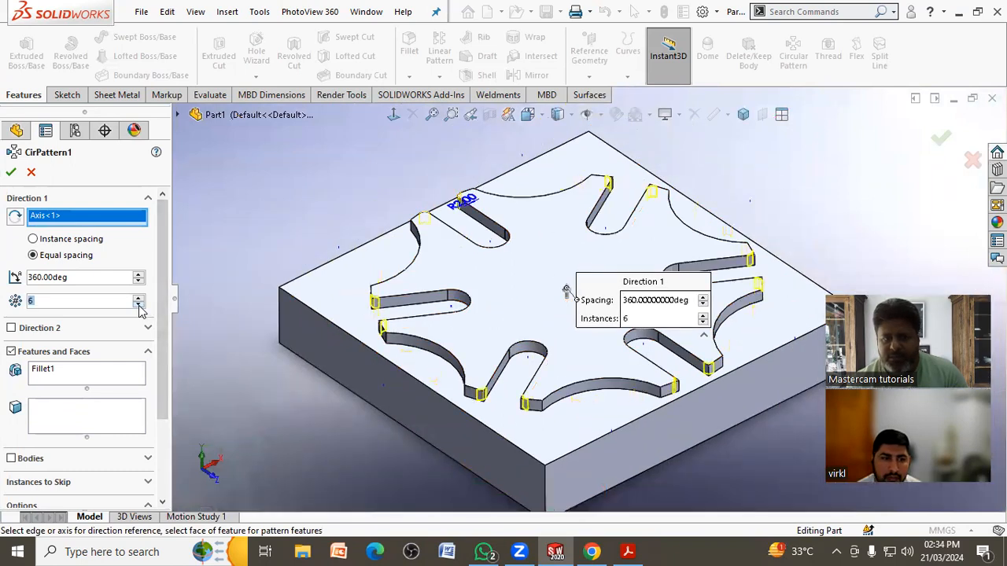
{"action": "left_click", "coordinate": [92, 281]}
{"action": "left_click", "coordinate": [11, 173]}
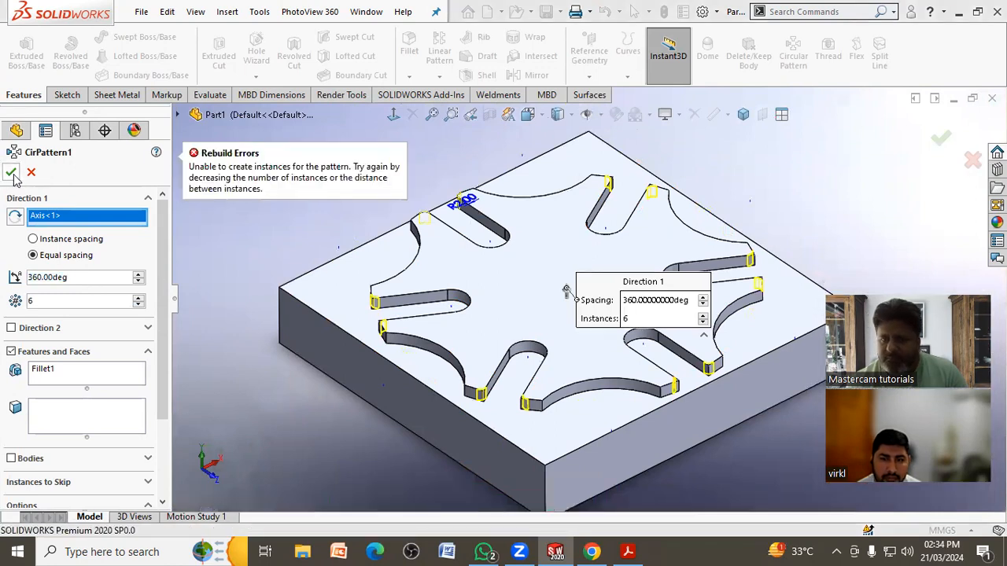
- Retry the fillet pattern with changed Geometry pattern and Propagate visual properties options, and abandon the circular pattern
{"action": "middle_click_drag", "start_coordinate": [318, 243], "coordinate": [321, 274]}
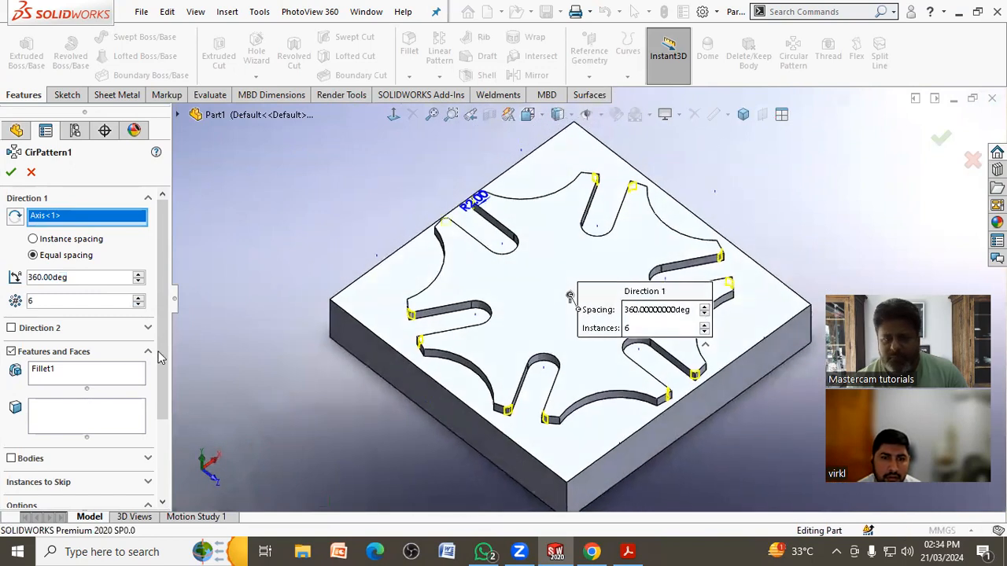
{"action": "left_click", "coordinate": [36, 375]}
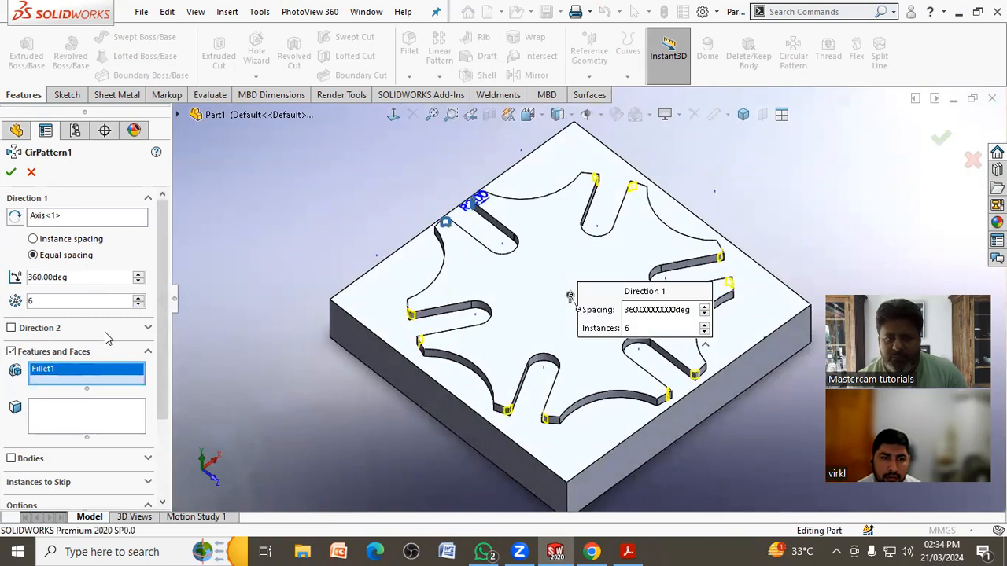
{"action": "scroll", "coordinate": [110, 354], "scroll_direction": "down", "scroll_amount": 3}
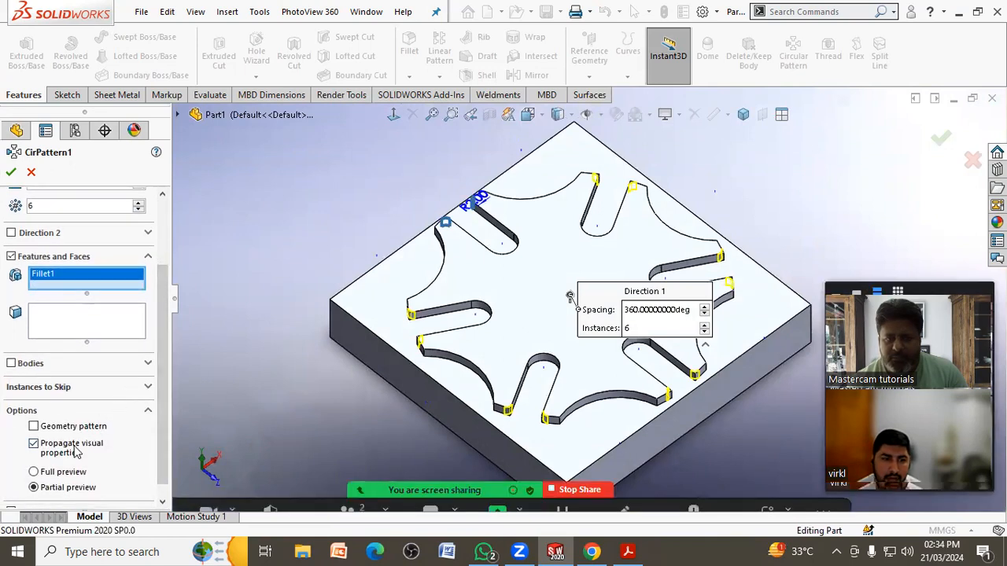
{"action": "left_click", "coordinate": [34, 427]}
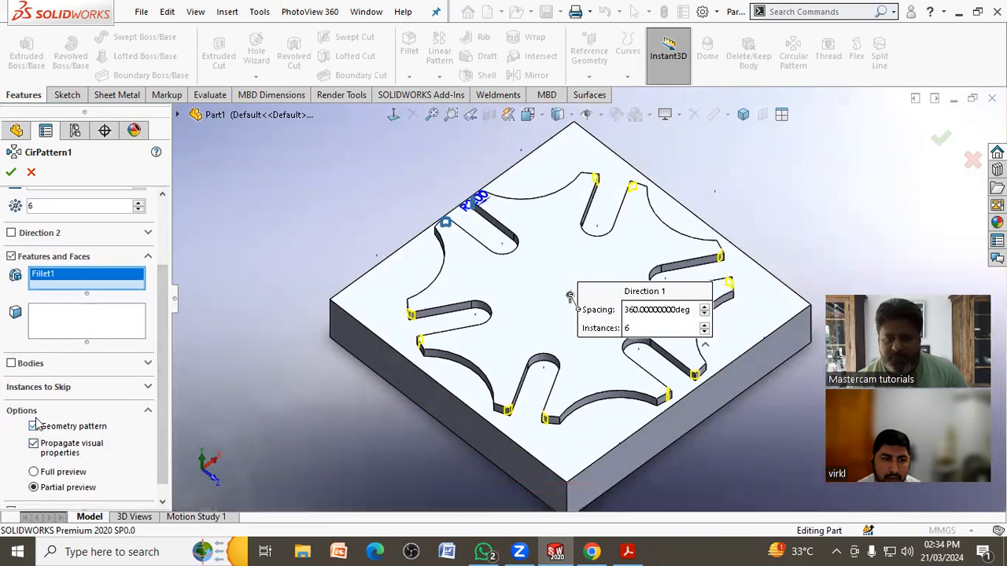
{"action": "left_click", "coordinate": [12, 180]}
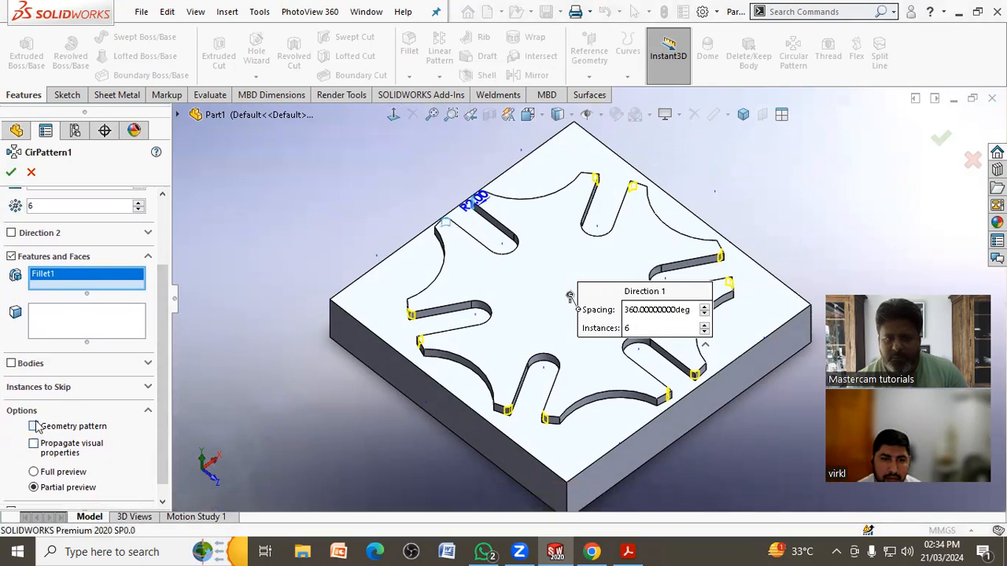
{"action": "left_click", "coordinate": [11, 173]}
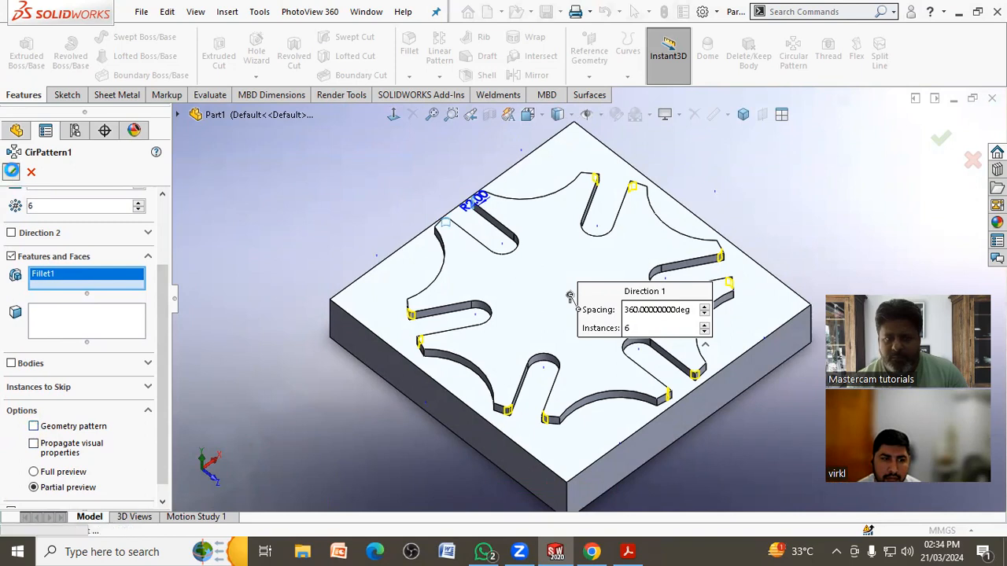
{"action": "left_click", "coordinate": [30, 172]}
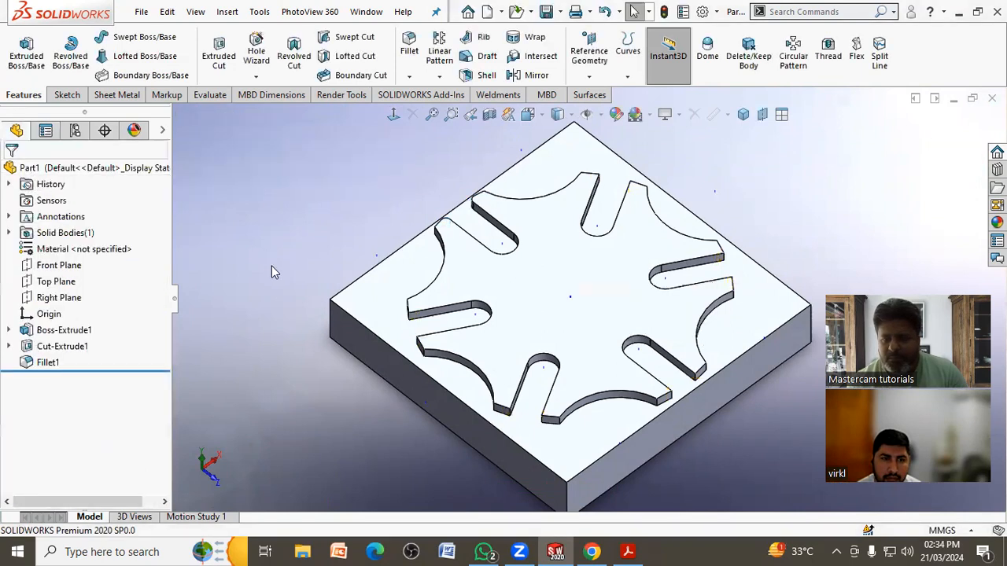
- Edit the existing 2 mm fillet feature and add the mouth edges of the next slots around the profile
{"action": "middle_click_drag", "start_coordinate": [273, 275], "coordinate": [312, 308]}
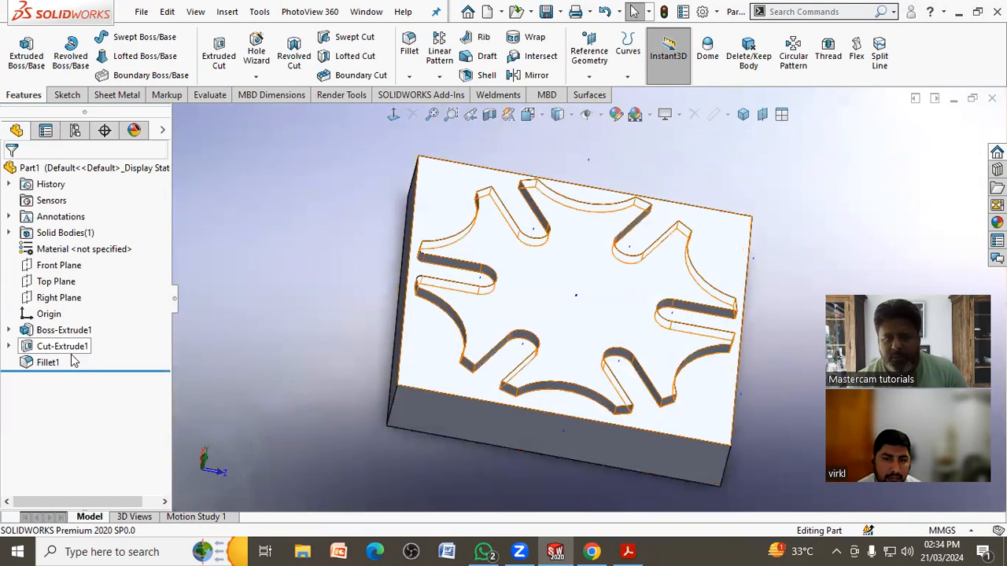
{"action": "left_click", "coordinate": [47, 363]}
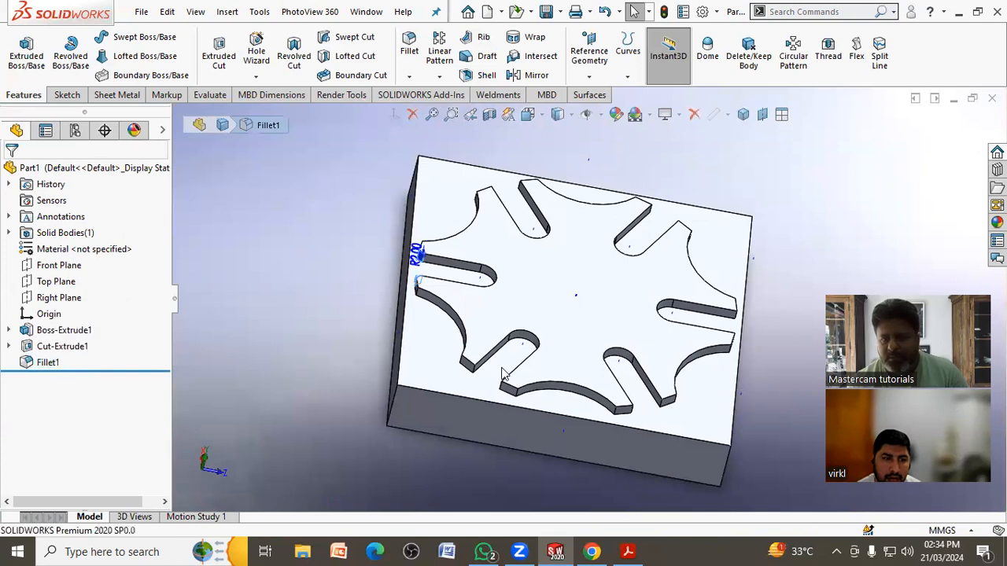
{"action": "left_click", "coordinate": [474, 370]}
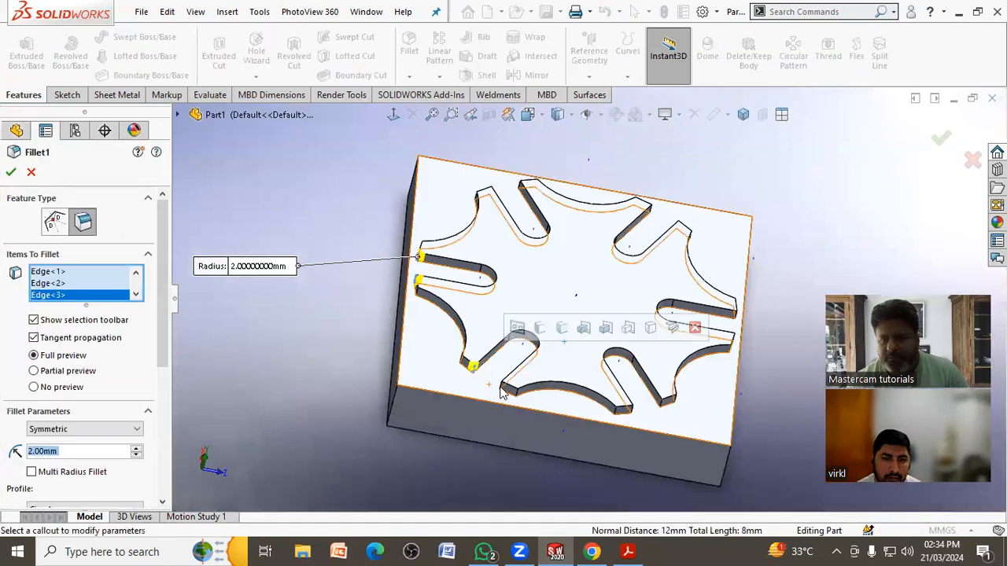
{"action": "left_click", "coordinate": [504, 393]}
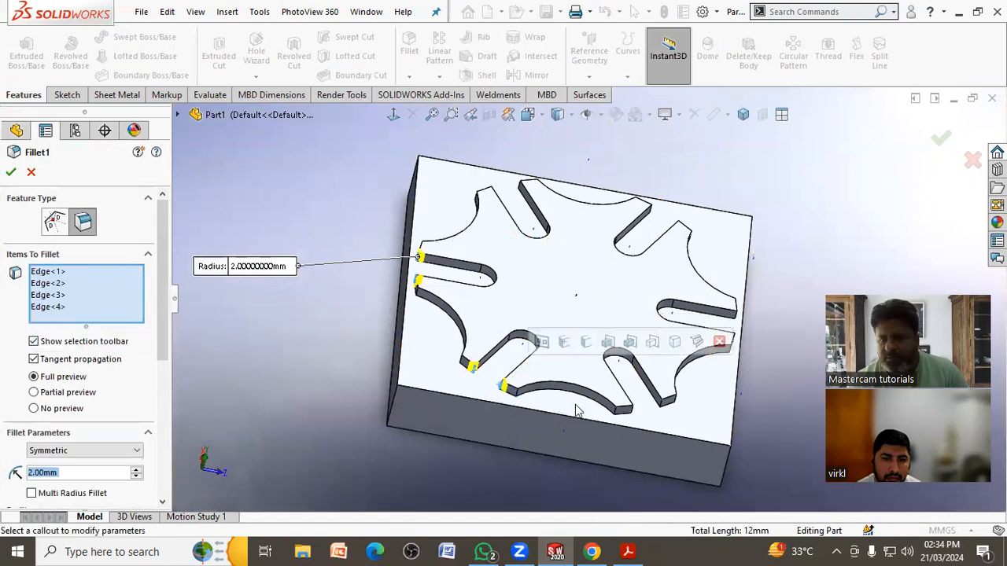
{"action": "left_click", "coordinate": [638, 413]}
{"action": "left_click", "coordinate": [663, 400]}
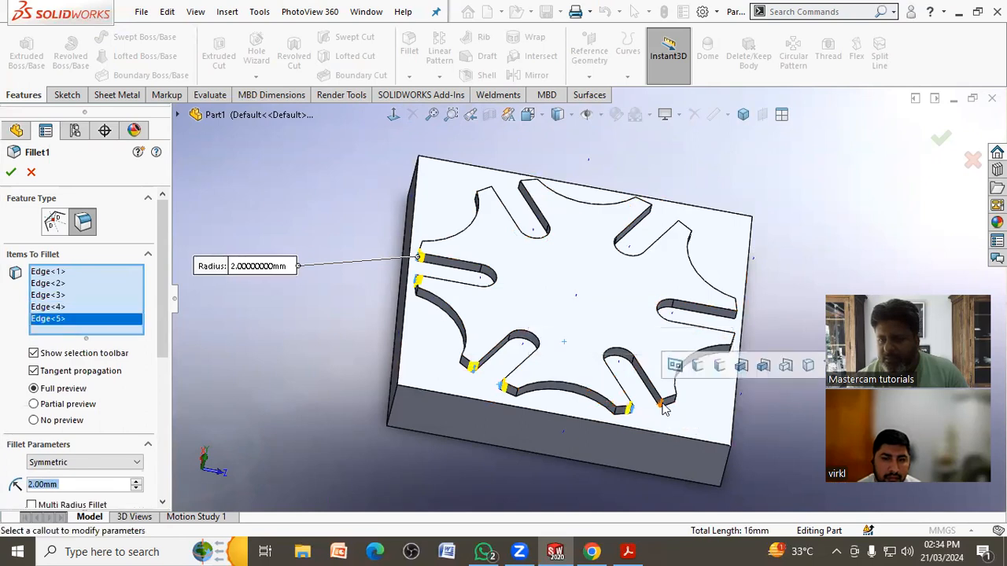
{"action": "left_click", "coordinate": [732, 331]}
- Add the remaining slot-mouth edges to the 2 mm fillet for twelve edges in total, and apply it
{"action": "middle_click_drag", "start_coordinate": [731, 331], "coordinate": [681, 408]}
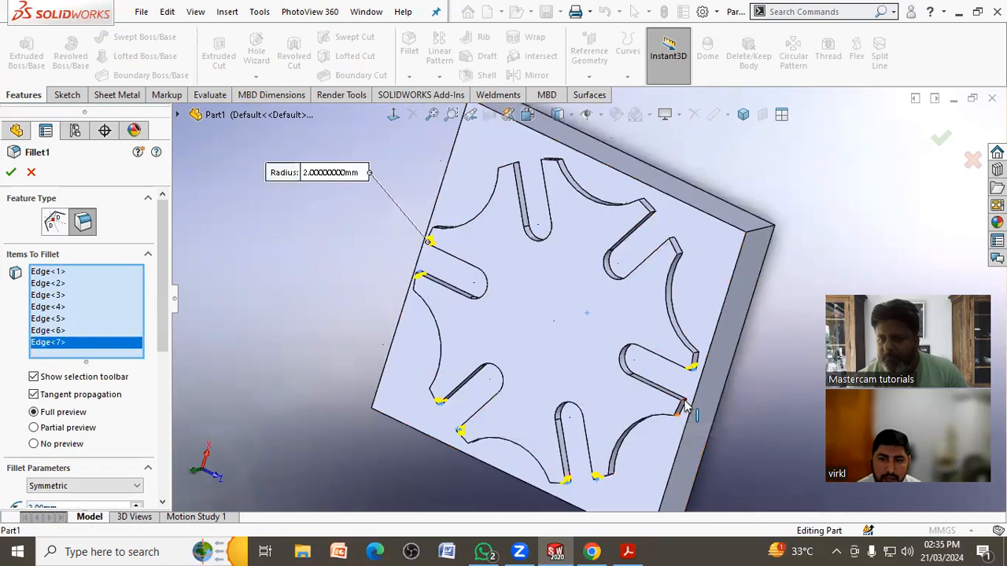
{"action": "left_click", "coordinate": [683, 406]}
{"action": "left_click", "coordinate": [673, 243]}
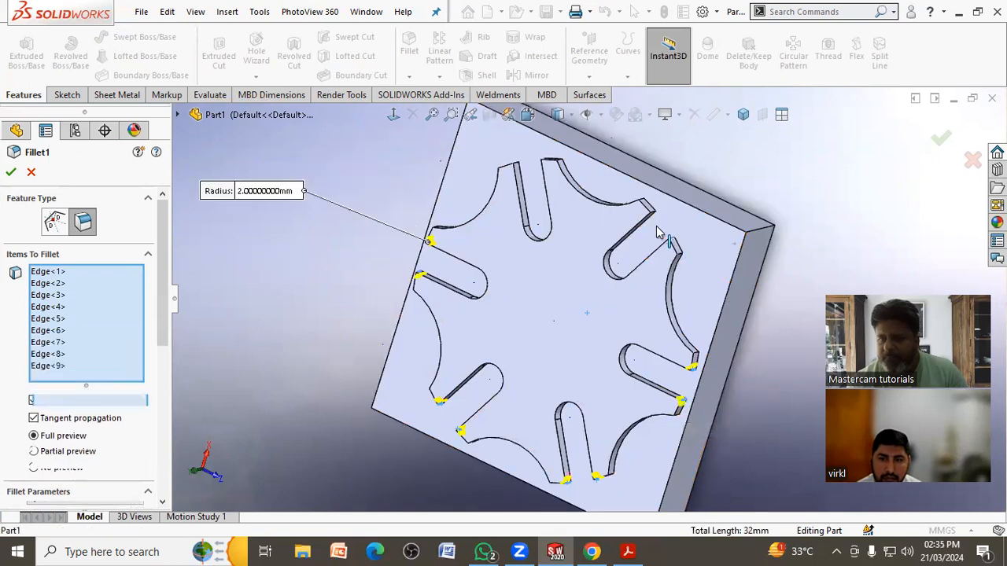
{"action": "left_click", "coordinate": [650, 211]}
{"action": "middle_click_drag", "start_coordinate": [488, 176], "coordinate": [606, 259]}
{"action": "scroll", "coordinate": [617, 260], "scroll_direction": "down", "scroll_amount": 5}
{"action": "left_click", "coordinate": [616, 256]}
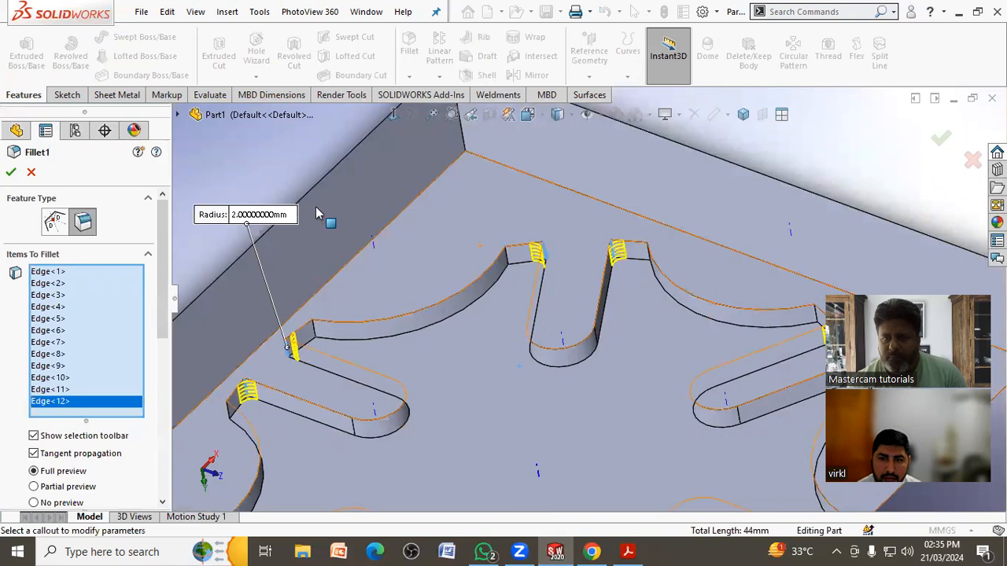
{"action": "left_click", "coordinate": [11, 172]}
- Roll the feature history back to just after the base block, ahead of the profile cut and fillet
{"action": "scroll", "coordinate": [418, 228], "scroll_direction": "up", "scroll_amount": 10}
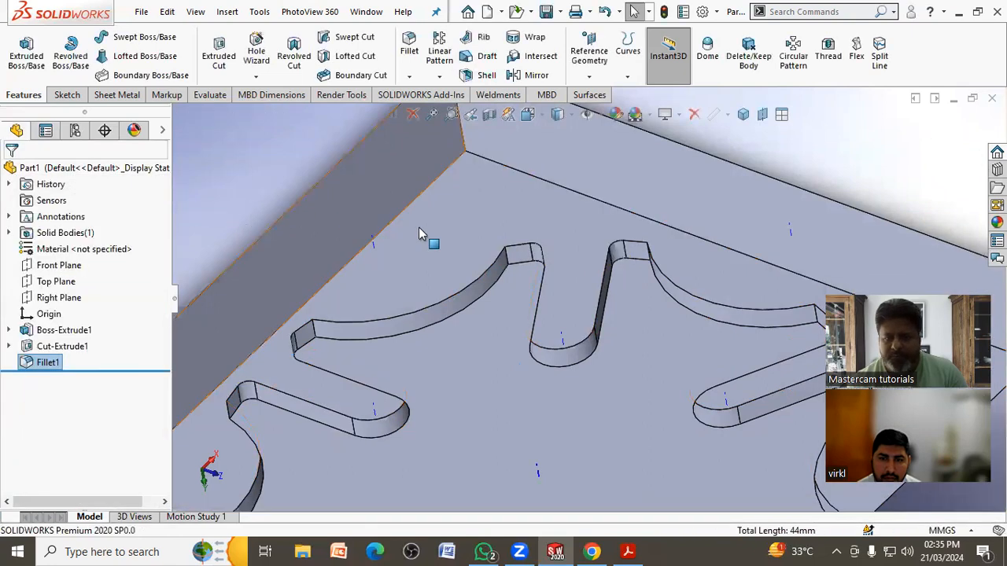
{"action": "middle_click_drag", "start_coordinate": [553, 442], "coordinate": [696, 401]}
{"action": "scroll", "coordinate": [696, 401], "scroll_direction": "down", "scroll_amount": 2}
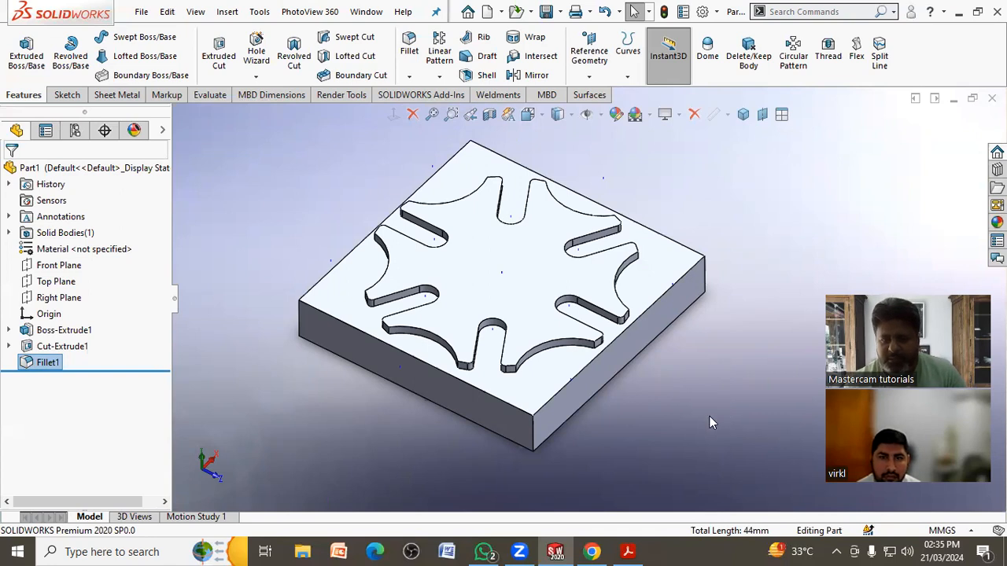
{"action": "left_click", "coordinate": [351, 428]}
{"action": "left_click_drag", "start_coordinate": [98, 372], "coordinate": [101, 339]}
{"action": "middle_click_drag", "start_coordinate": [302, 379], "coordinate": [315, 359]}
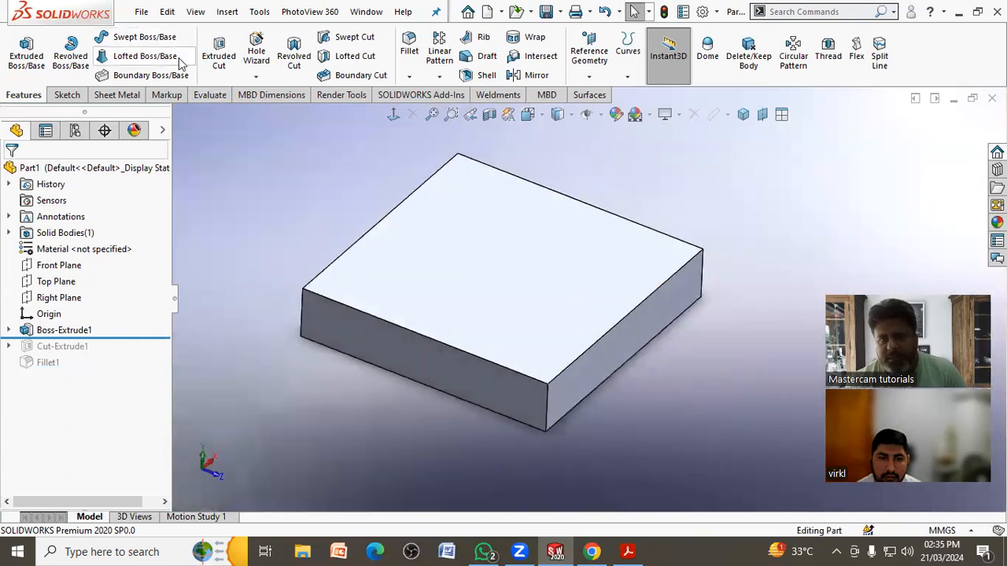
- Start an extruded cut on the block's top face and sketch a circle about 103 mm in diameter centred on the origin
{"action": "left_click", "coordinate": [214, 71]}
{"action": "left_click", "coordinate": [465, 259]}
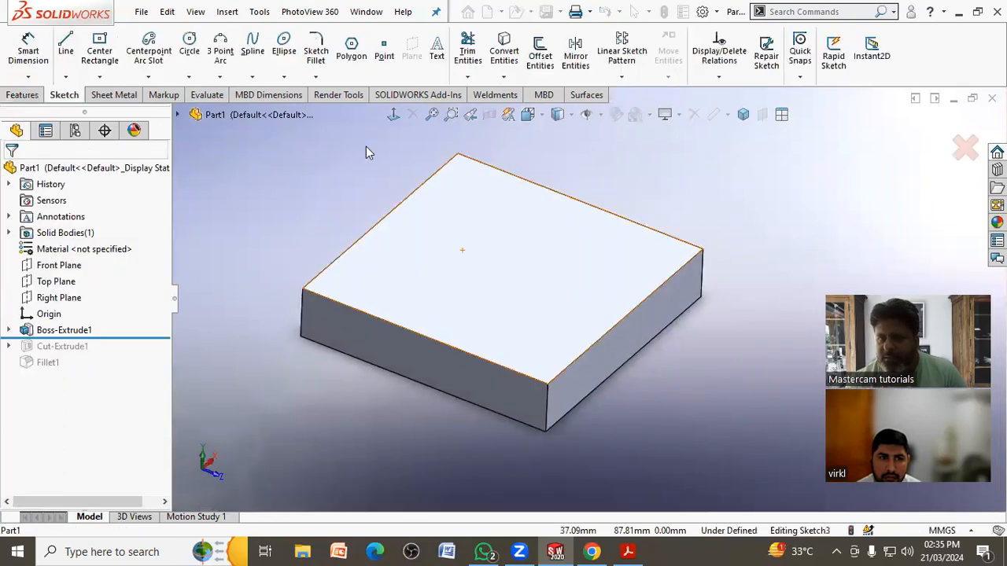
{"action": "left_click", "coordinate": [394, 116]}
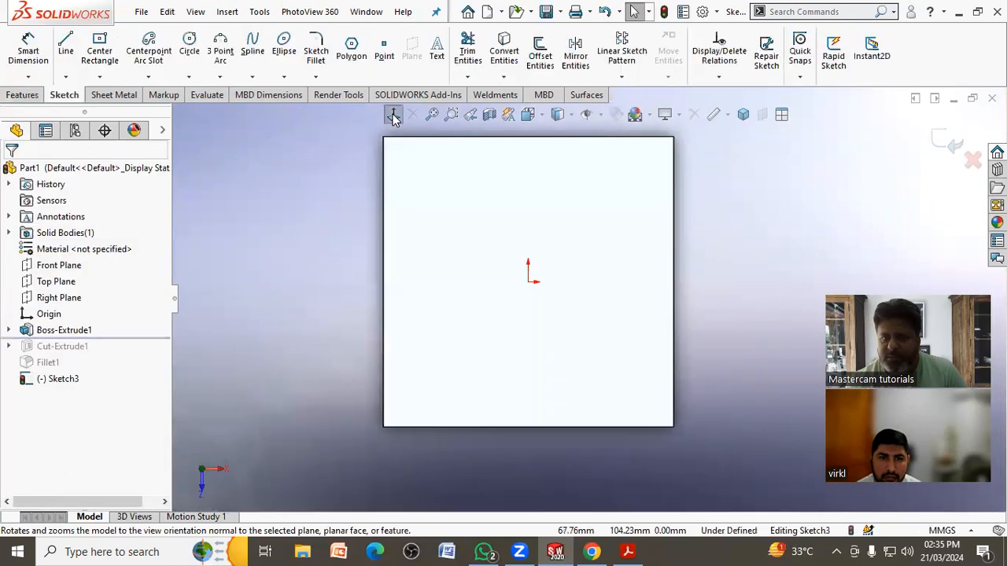
{"action": "left_click", "coordinate": [189, 49]}
{"action": "left_click_drag", "start_coordinate": [528, 281], "coordinate": [537, 162]}
{"action": "right_click", "coordinate": [312, 213]}
{"action": "left_click", "coordinate": [313, 214]}
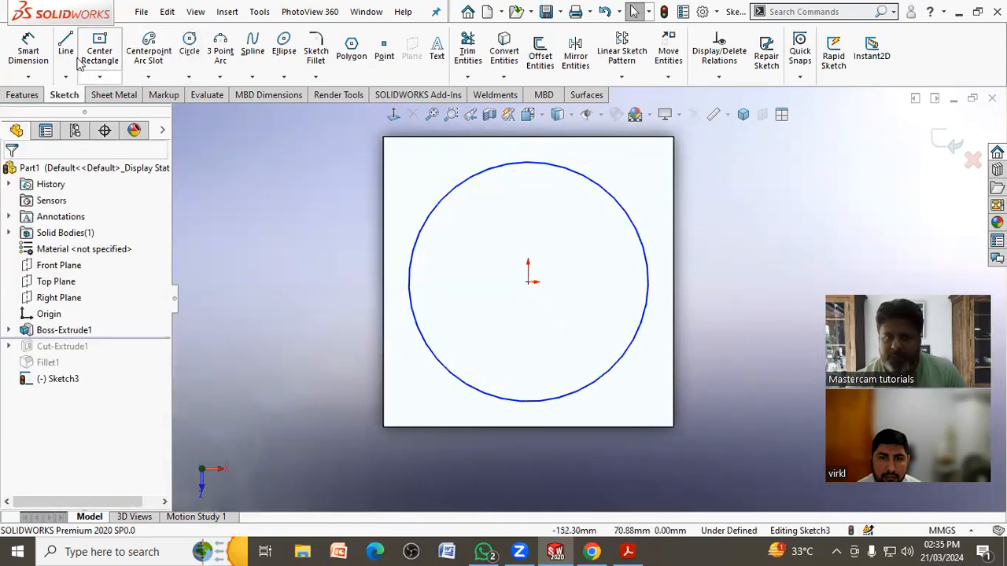
- Dimension the circle's diameter and set it to 120 mm
{"action": "left_click", "coordinate": [28, 51]}
{"action": "left_click", "coordinate": [423, 236]}
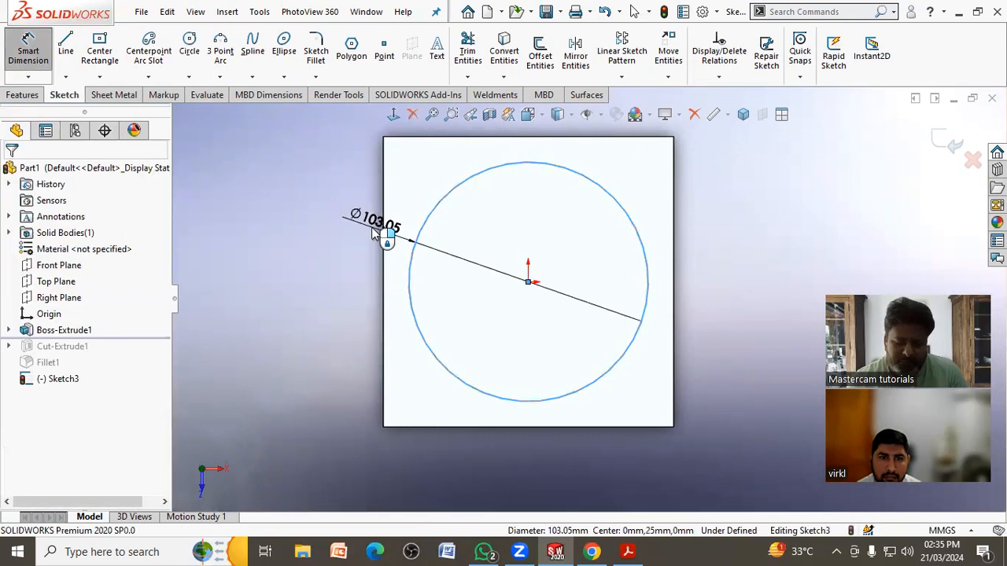
{"action": "left_click", "coordinate": [371, 230]}
{"action": "type", "text": "120"}
{"action": "key", "text": "Return"}
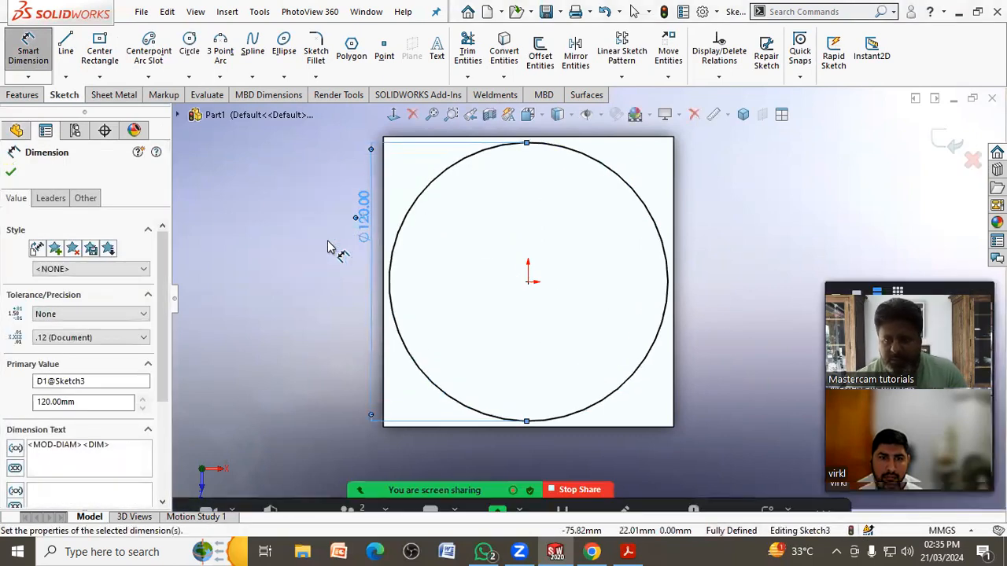
- Check the PDF drawing, and cut away the material outside the circle 4 mm deep, using Blind and Flip side to cut
{"action": "left_click", "coordinate": [634, 552]}
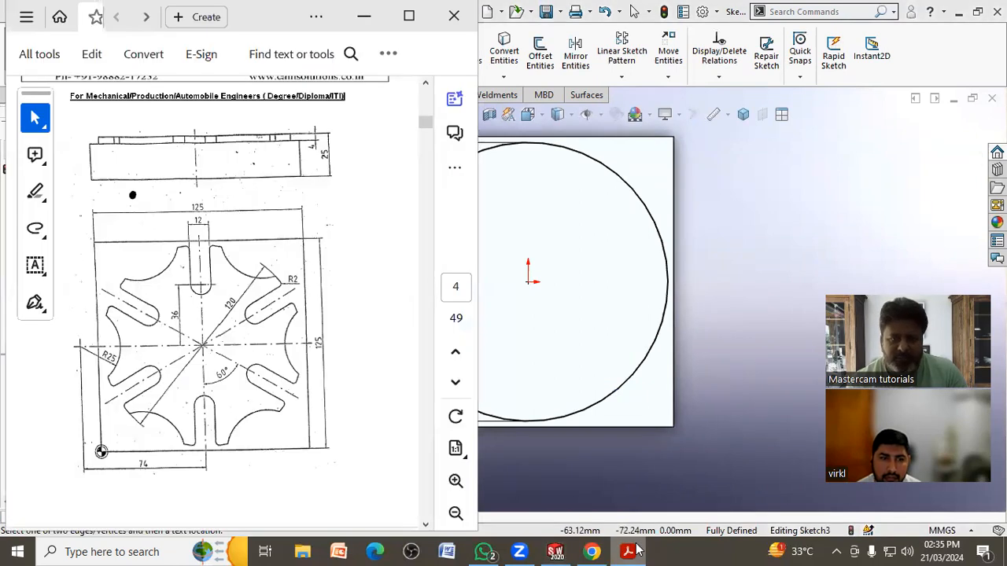
{"action": "left_click", "coordinate": [638, 551]}
{"action": "middle_click_drag", "start_coordinate": [557, 467], "coordinate": [569, 325]}
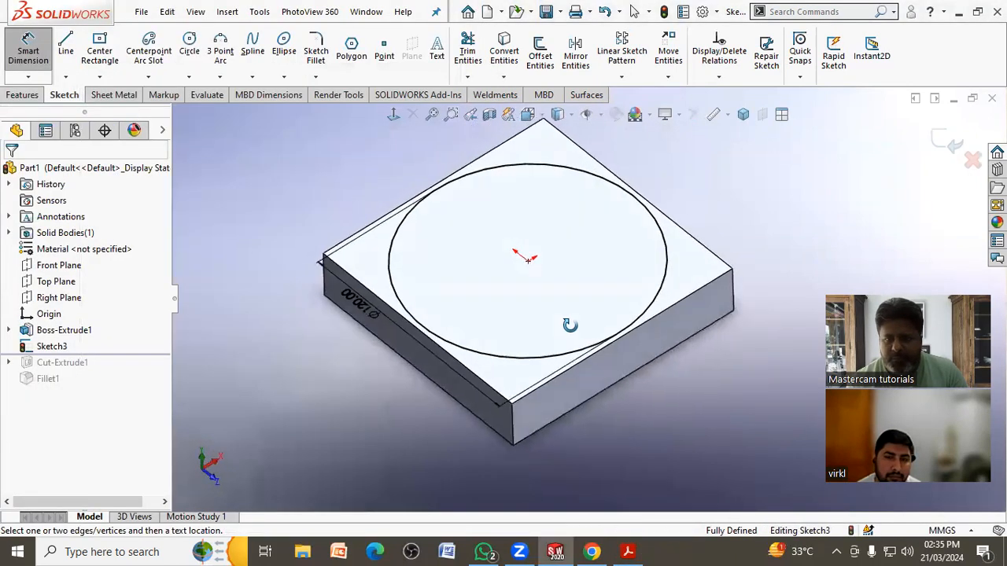
{"action": "left_click", "coordinate": [15, 95]}
{"action": "left_click", "coordinate": [209, 62]}
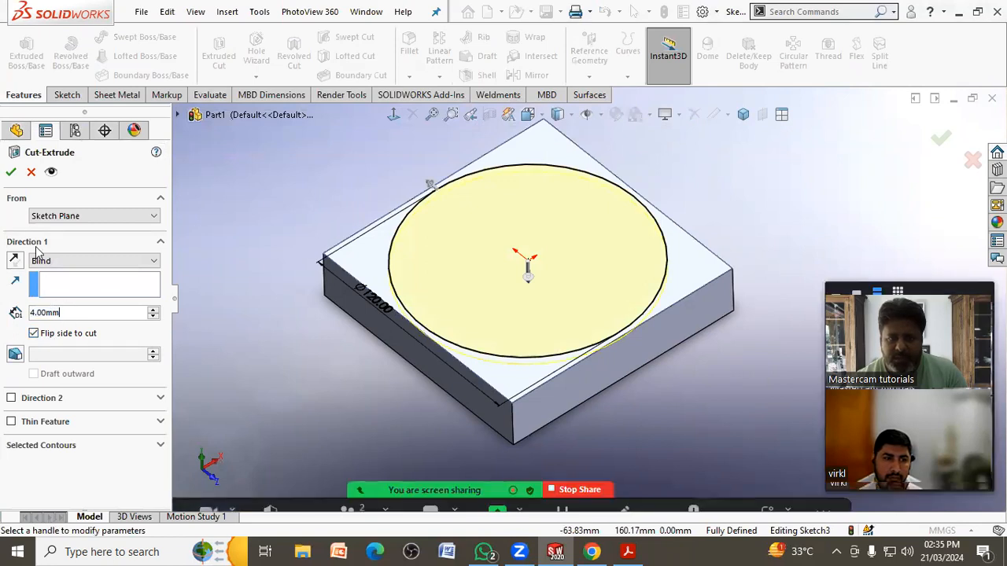
{"action": "left_click", "coordinate": [12, 173]}
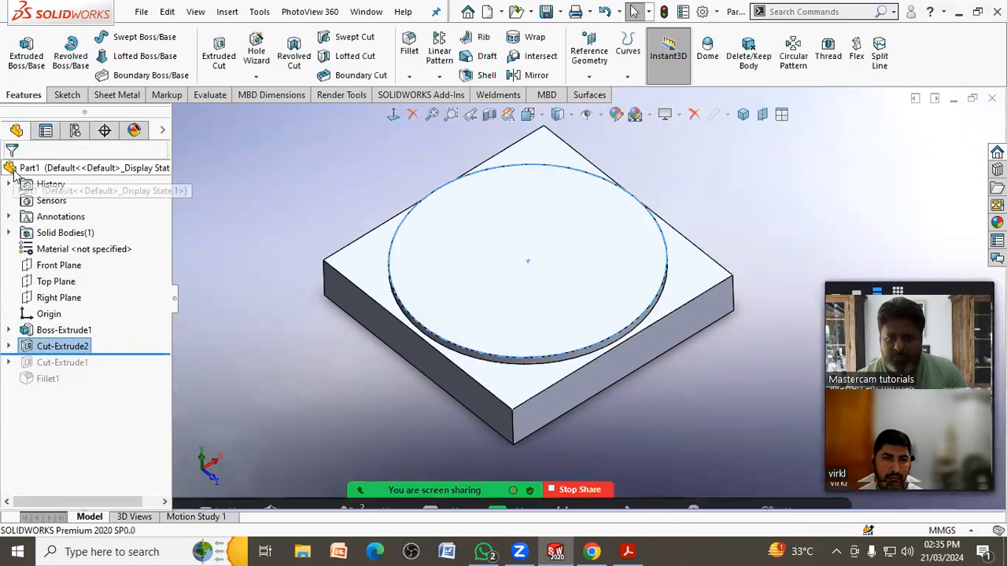
{"action": "left_click", "coordinate": [259, 358]}
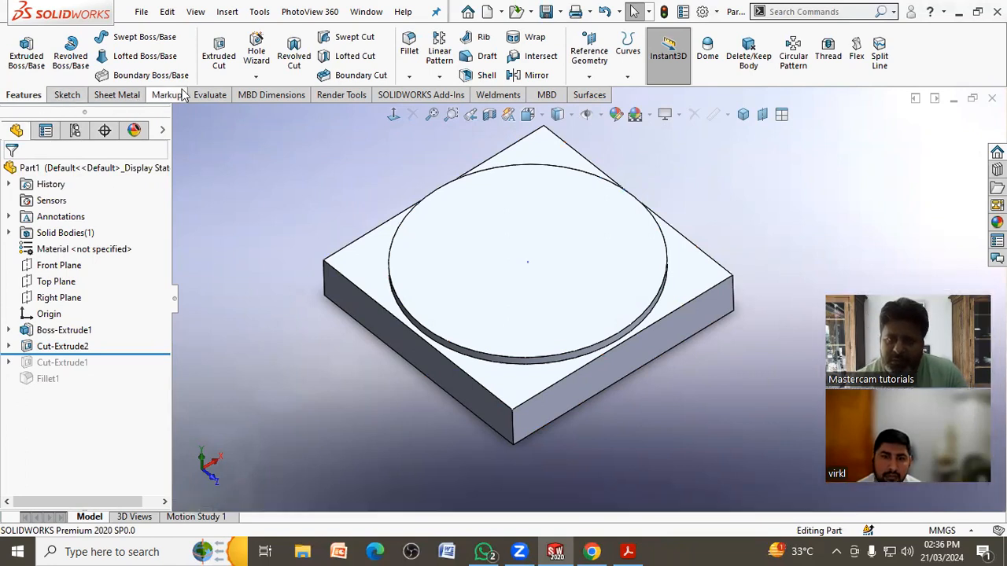
- Start a cut on the raised disc's top face and sketch a circle about 39 mm in diameter, about 70 mm left of the origin
{"action": "left_click", "coordinate": [219, 52]}
{"action": "left_click", "coordinate": [421, 283]}
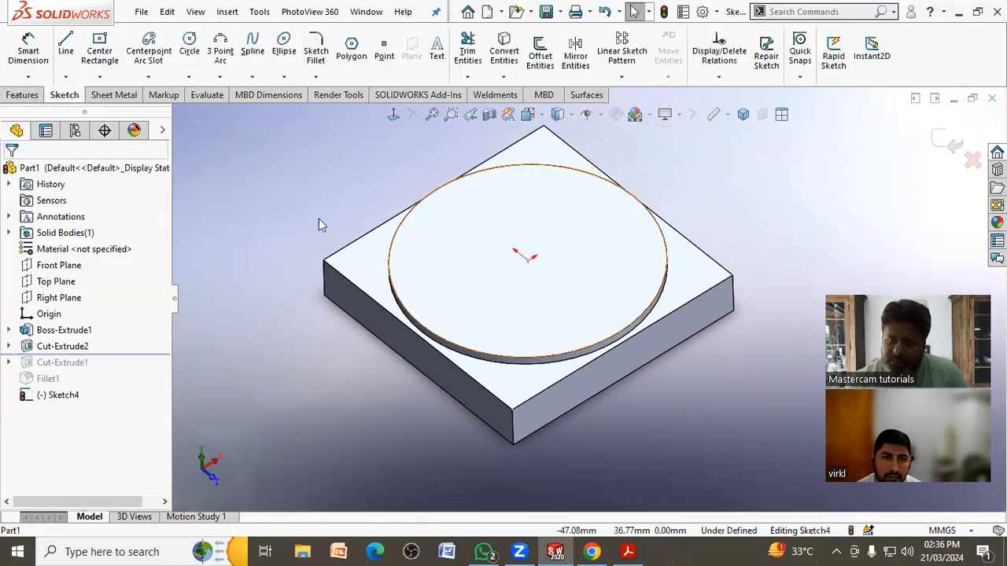
{"action": "left_click", "coordinate": [394, 115]}
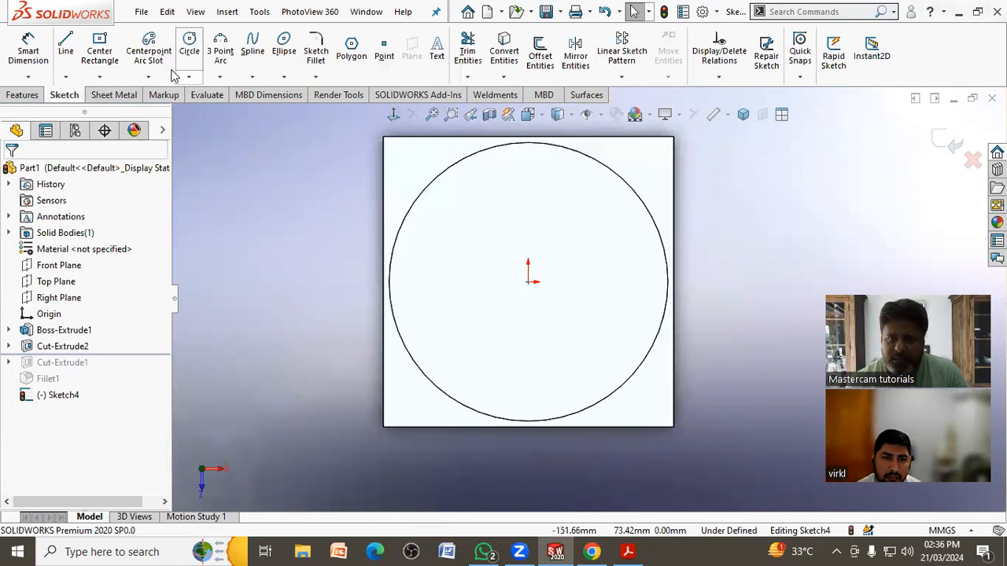
{"action": "left_click", "coordinate": [189, 41]}
{"action": "left_click", "coordinate": [366, 281]}
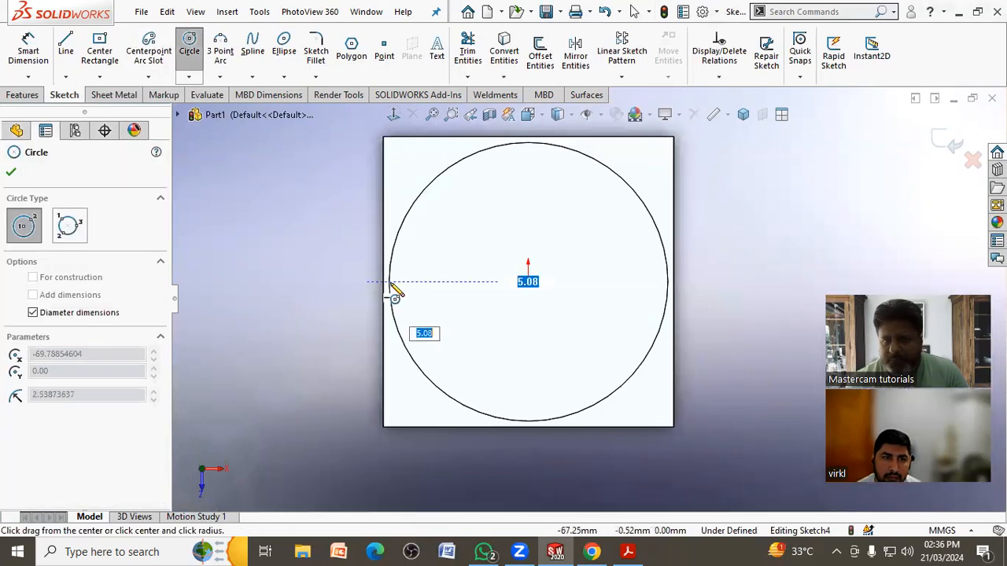
{"action": "left_click", "coordinate": [417, 288]}
- Dimension the horizontal distance from the small circle's centre to the origin and set it to 74 mm
{"action": "left_click", "coordinate": [29, 49]}
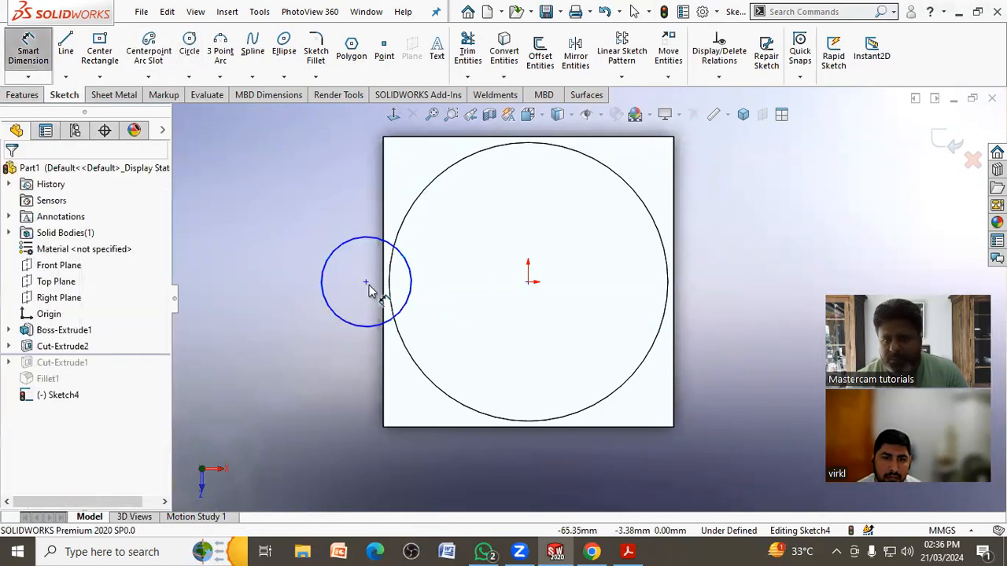
{"action": "left_click", "coordinate": [527, 282]}
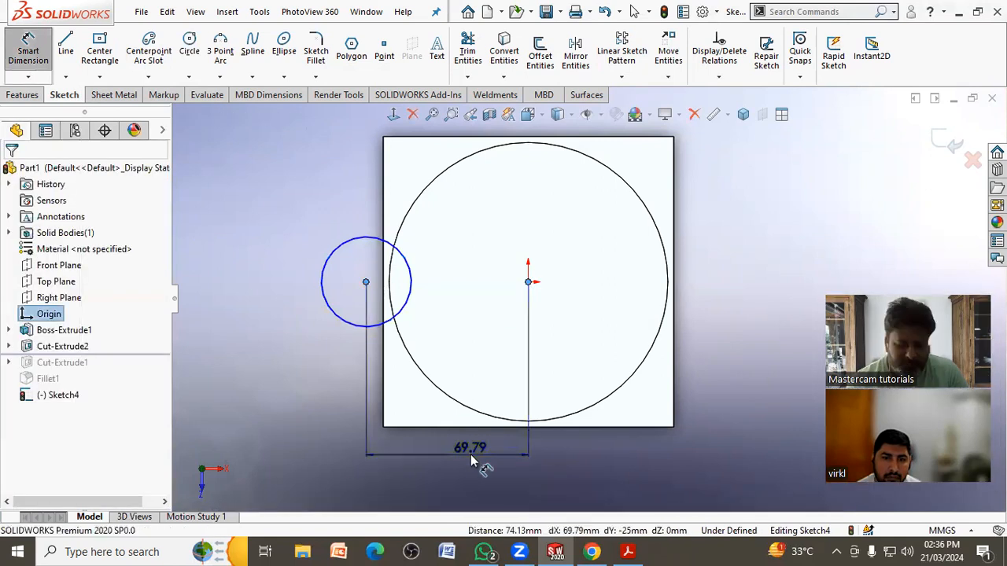
{"action": "left_click", "coordinate": [471, 455]}
{"action": "type", "text": "74"}
{"action": "key", "text": "Return"}
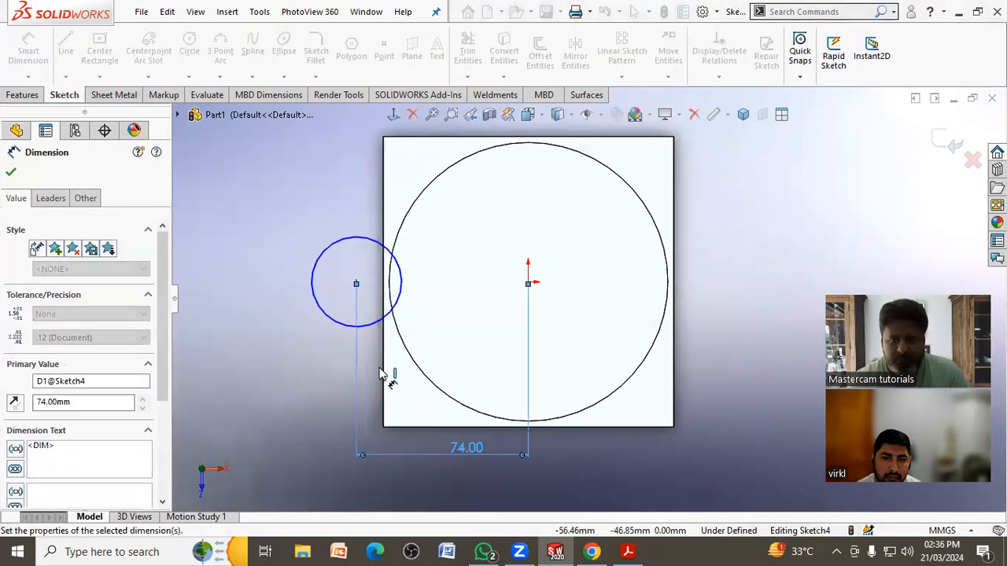
- Set the small circle's diameter to 50 mm and finish dimensioning
{"action": "left_click", "coordinate": [321, 343]}
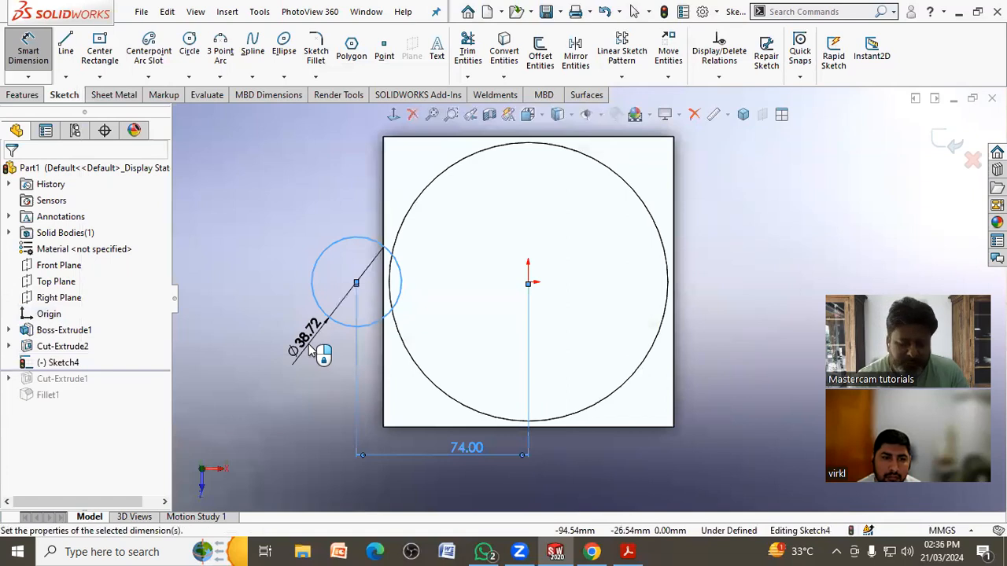
{"action": "left_click", "coordinate": [311, 349]}
{"action": "type", "text": "50"}
{"action": "key", "text": "Return"}
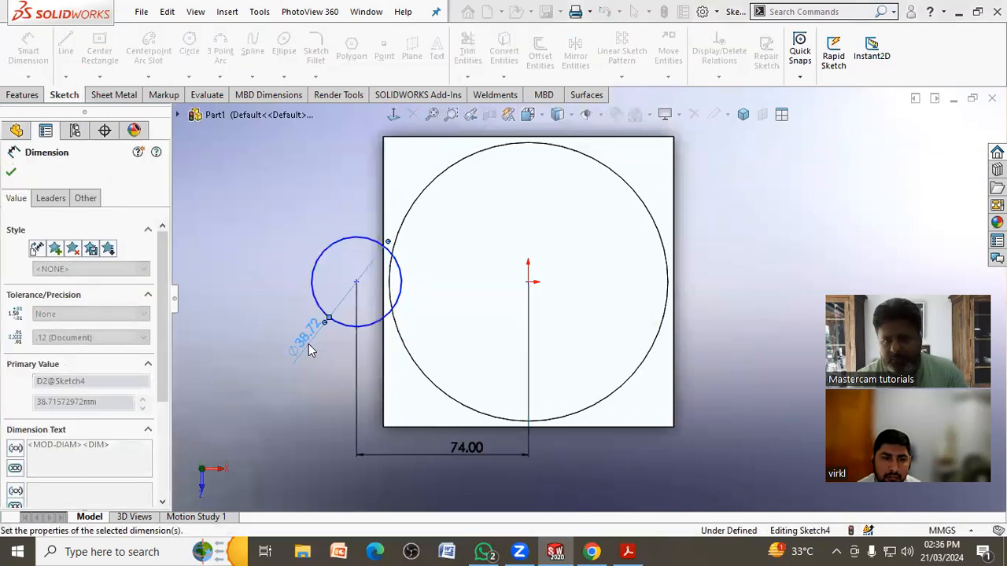
{"action": "right_click", "coordinate": [295, 414]}
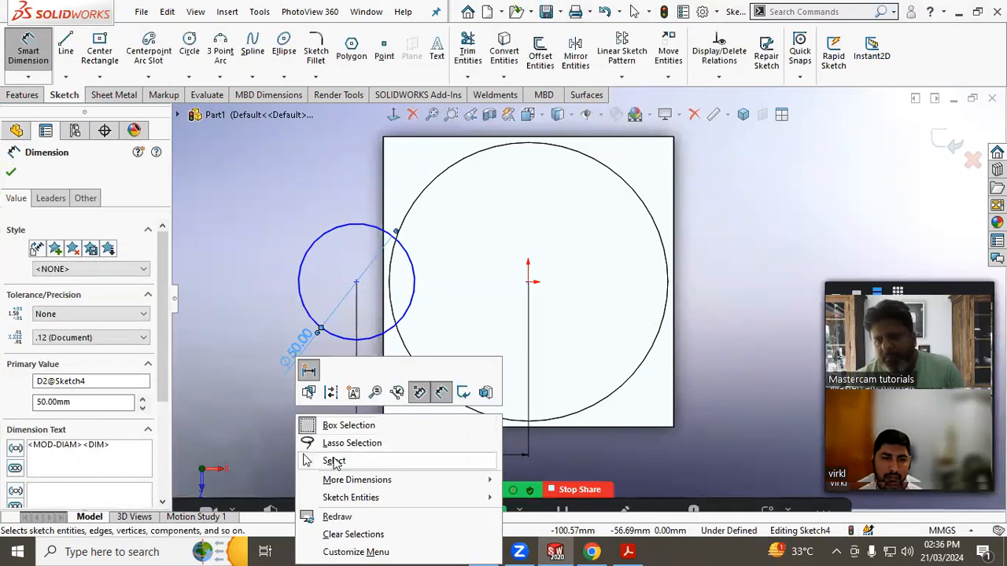
{"action": "left_click", "coordinate": [313, 459]}
- Add a horizontal relation between the 50 mm circle's centre and the origin
{"action": "left_click", "coordinate": [357, 283]}
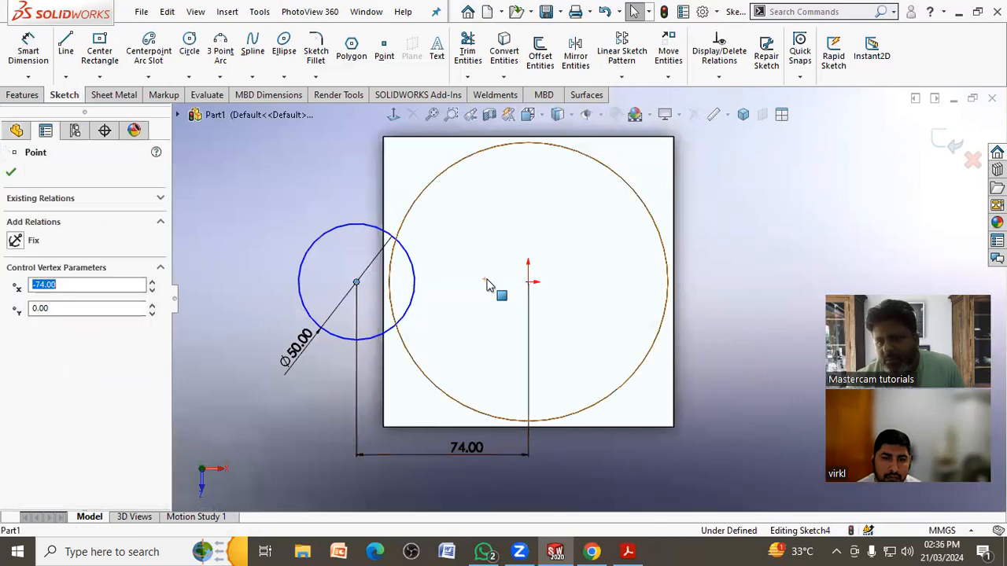
{"action": "left_click", "coordinate": [528, 282], "text": "ctrl"}
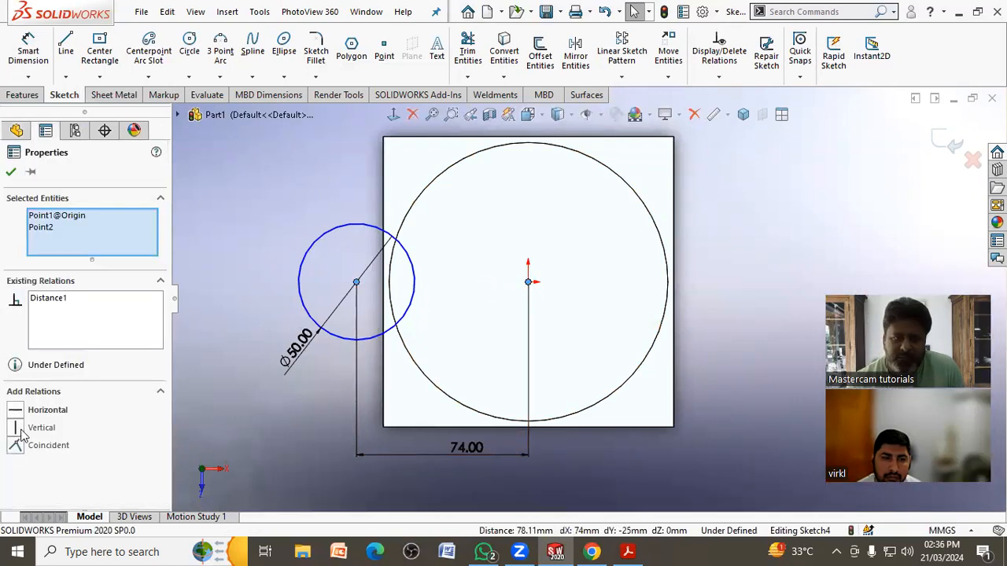
{"action": "left_click", "coordinate": [15, 410]}
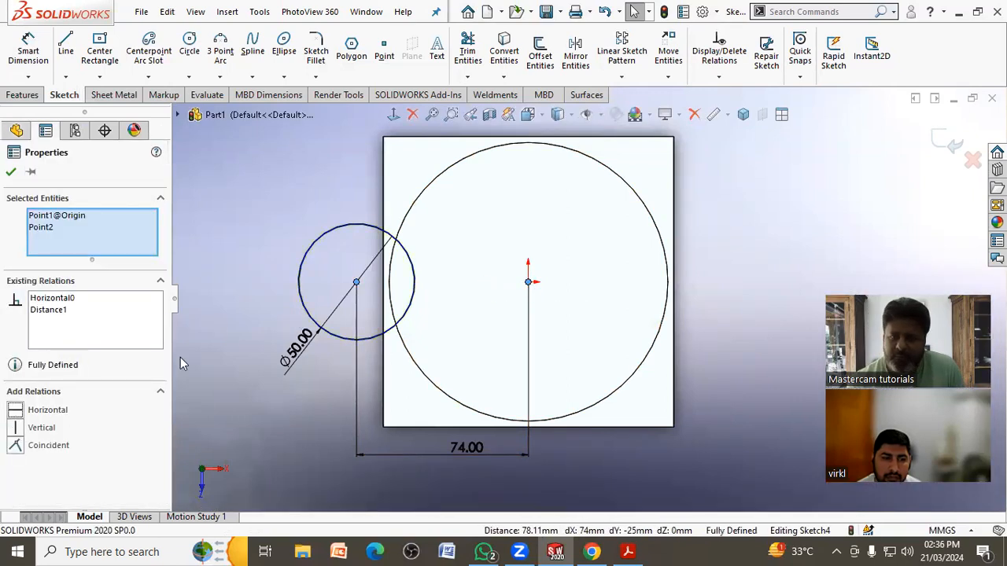
{"action": "left_click", "coordinate": [248, 360]}
- Extrude-cut the 50 mm circle into the rim of the raised disc to form one scallop
{"action": "left_click", "coordinate": [23, 94]}
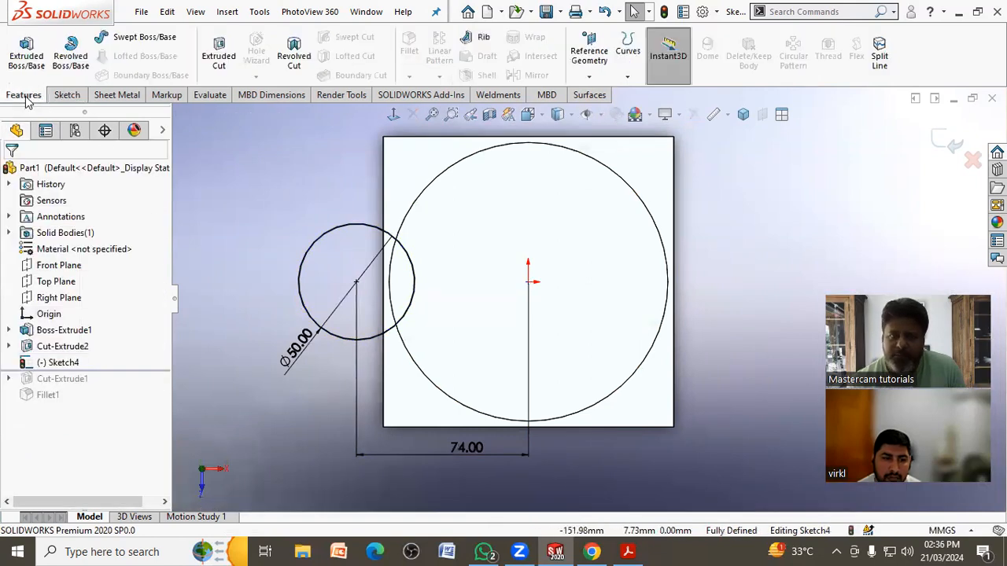
{"action": "left_click", "coordinate": [206, 63]}
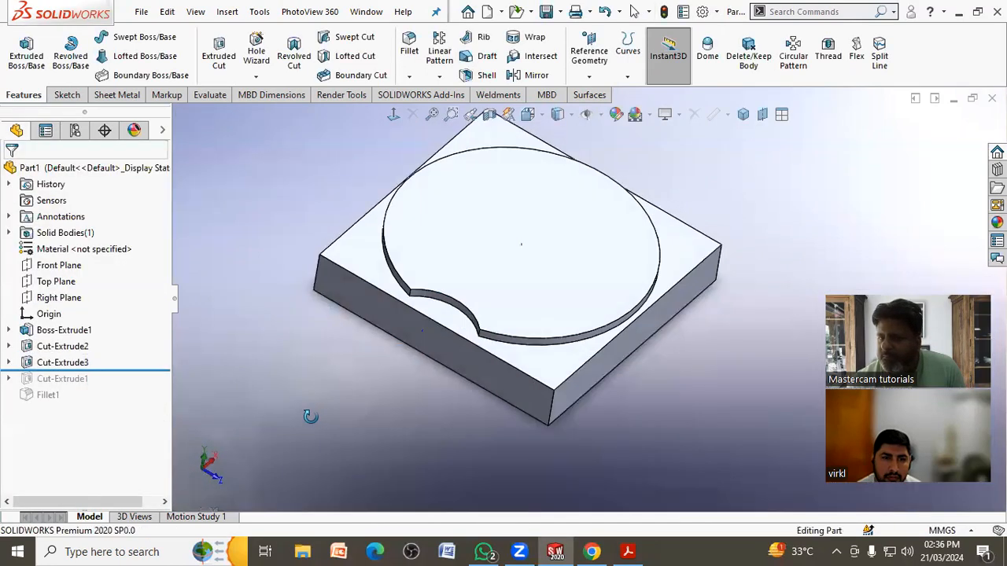
- Start a cut sketch on the raised disc's top face and draw a circle about 11 mm in diameter directly above the origin
{"action": "middle_click_drag", "start_coordinate": [310, 417], "coordinate": [306, 412]}
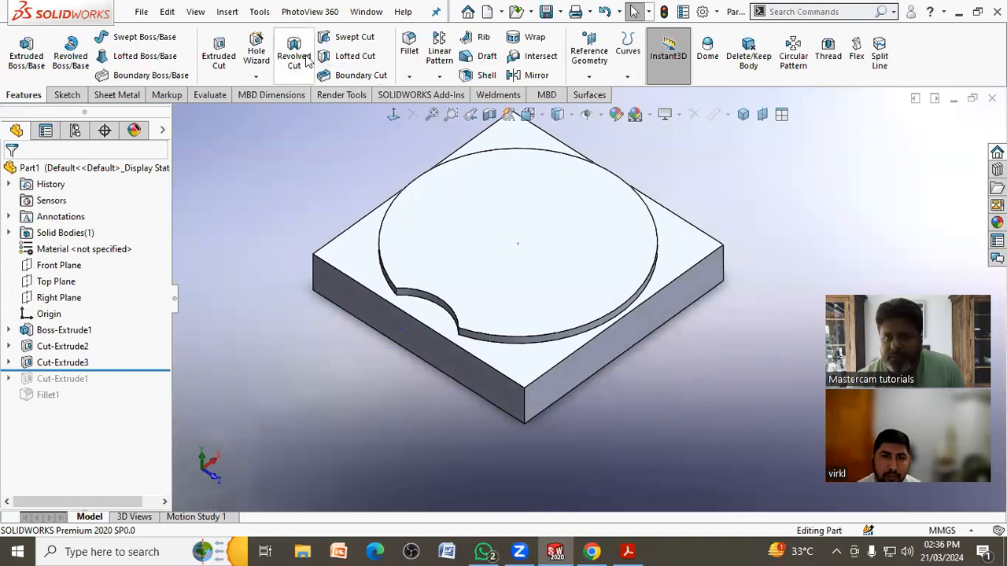
{"action": "left_click", "coordinate": [219, 57]}
{"action": "left_click", "coordinate": [495, 220]}
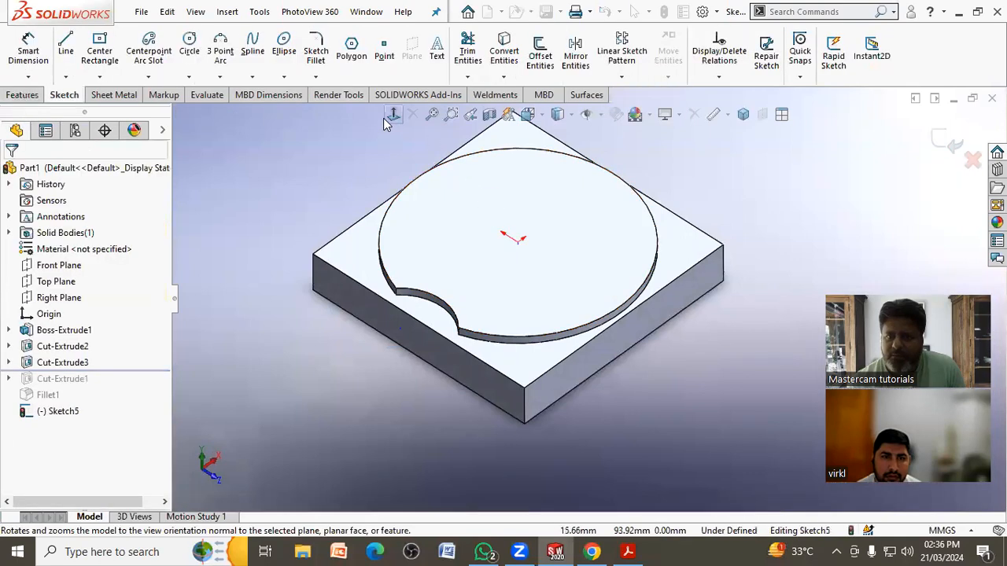
{"action": "left_click", "coordinate": [393, 115]}
{"action": "scroll", "coordinate": [351, 285], "scroll_direction": "up", "scroll_amount": 2}
{"action": "scroll", "coordinate": [692, 157], "scroll_direction": "down", "scroll_amount": 2}
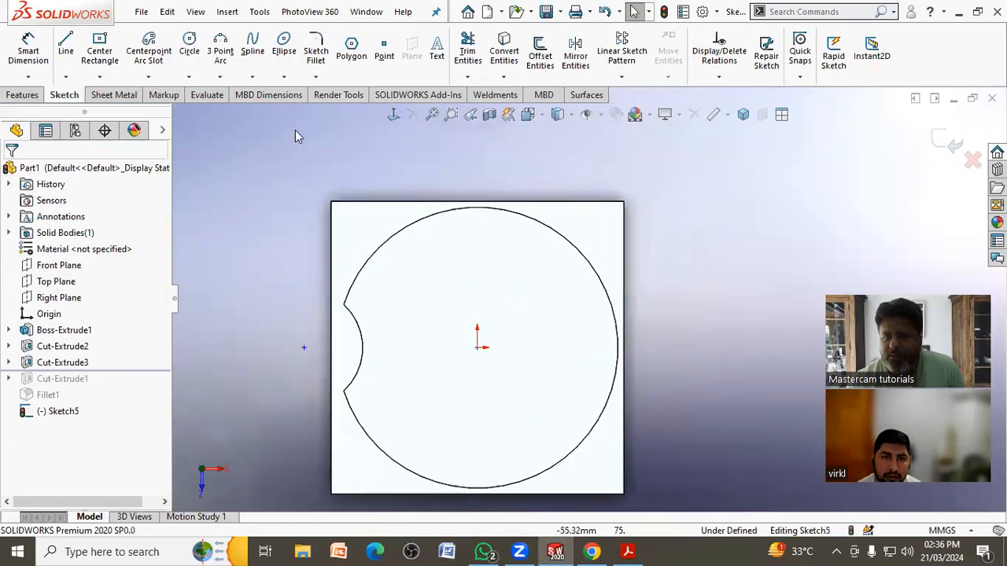
{"action": "left_click", "coordinate": [193, 48]}
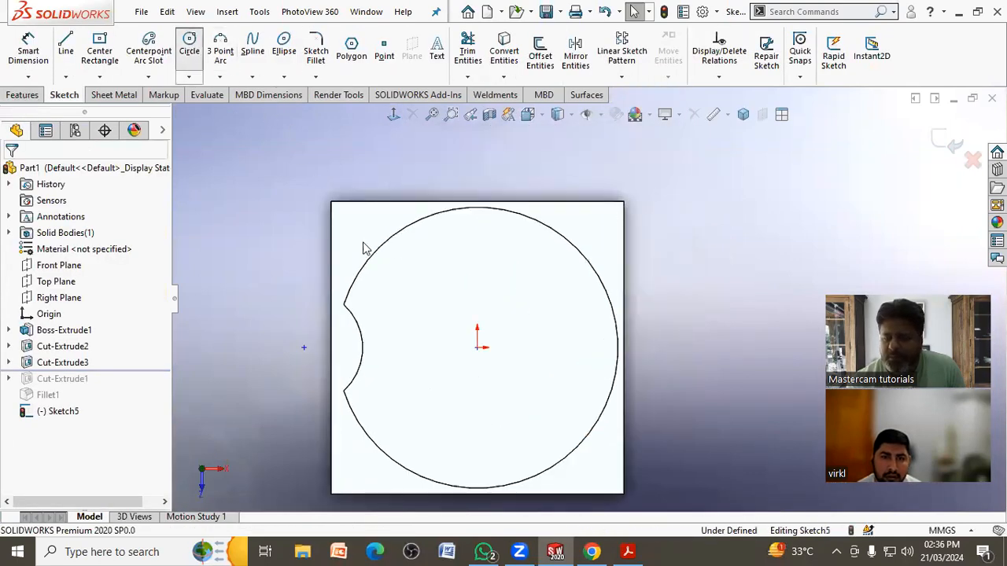
{"action": "left_click", "coordinate": [477, 275]}
{"action": "left_click", "coordinate": [473, 288]}
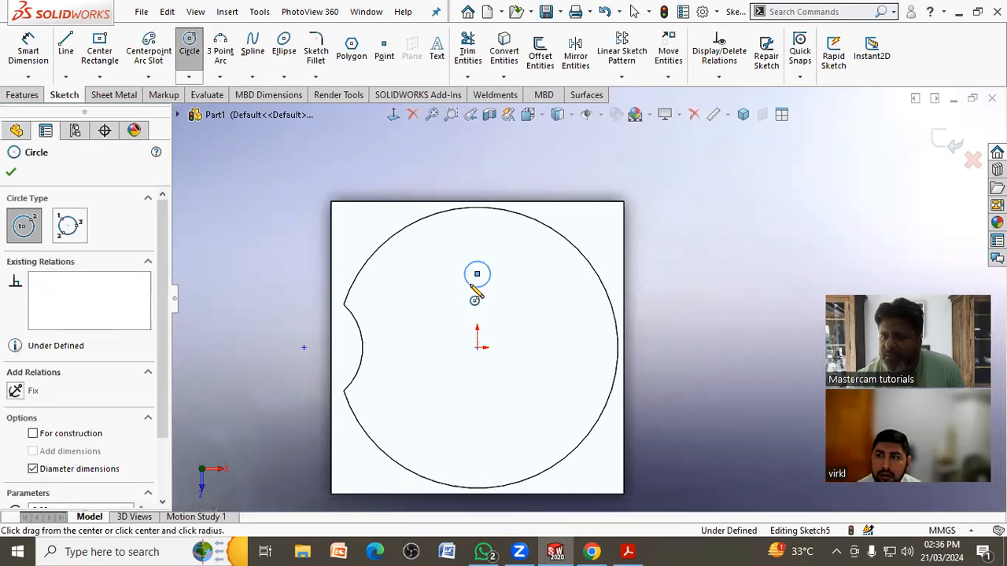
{"action": "key", "text": "Escape"}
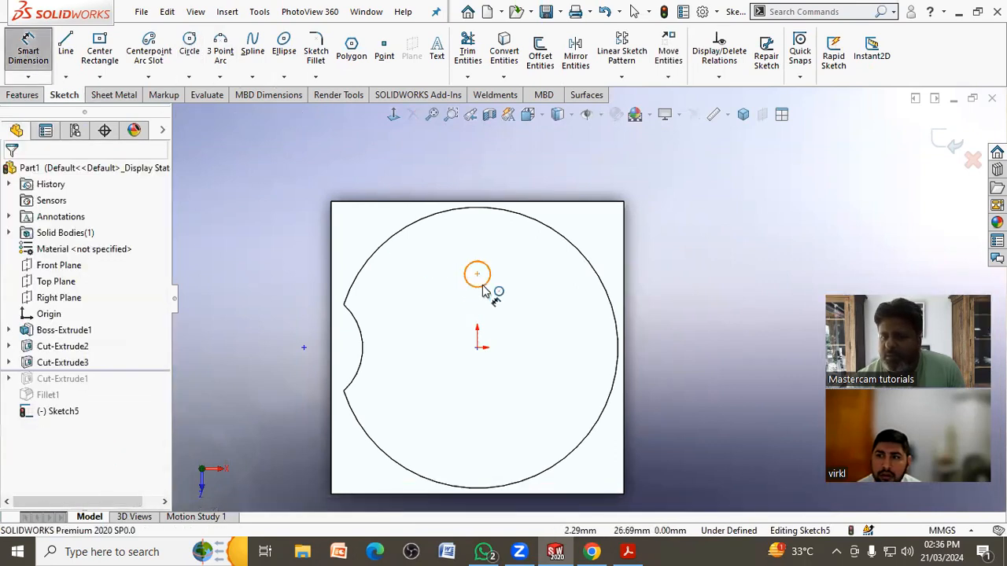
- Dimension the small circle's diameter and set it to 12 mm
{"action": "left_click", "coordinate": [486, 283]}
{"action": "left_click", "coordinate": [535, 305]}
{"action": "type", "text": "12"}
{"action": "key", "text": "Return"}
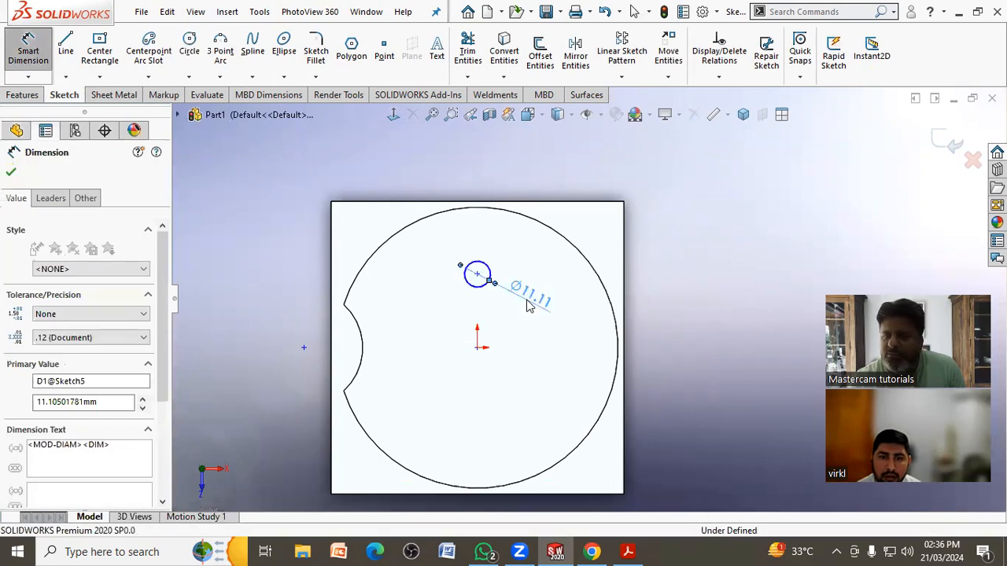
- Dimension the vertical distance from the origin to the 12 mm circle's centre, set it to 36 mm and finish dimensioning
{"action": "left_click", "coordinate": [476, 347]}
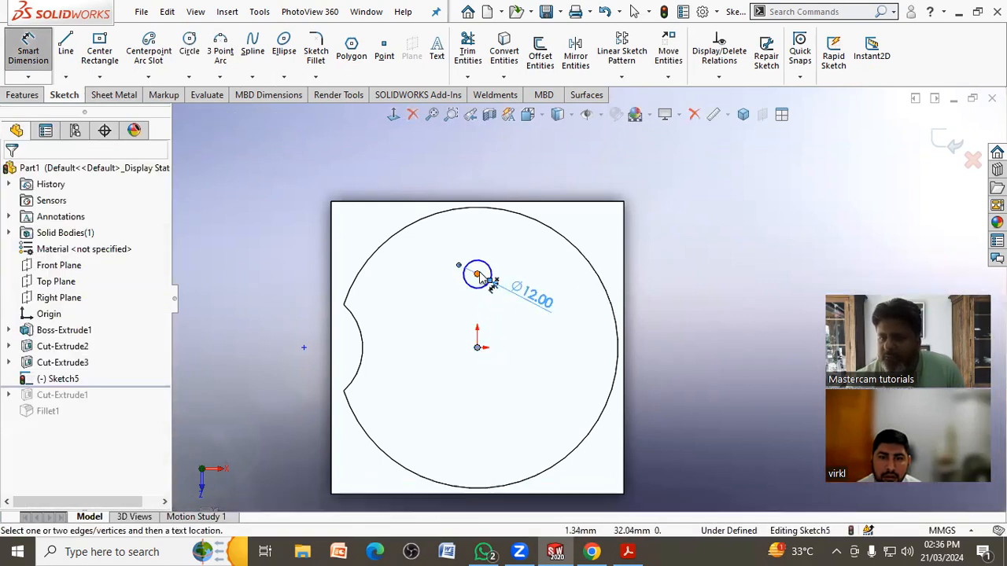
{"action": "left_click", "coordinate": [477, 275]}
{"action": "left_click", "coordinate": [434, 311]}
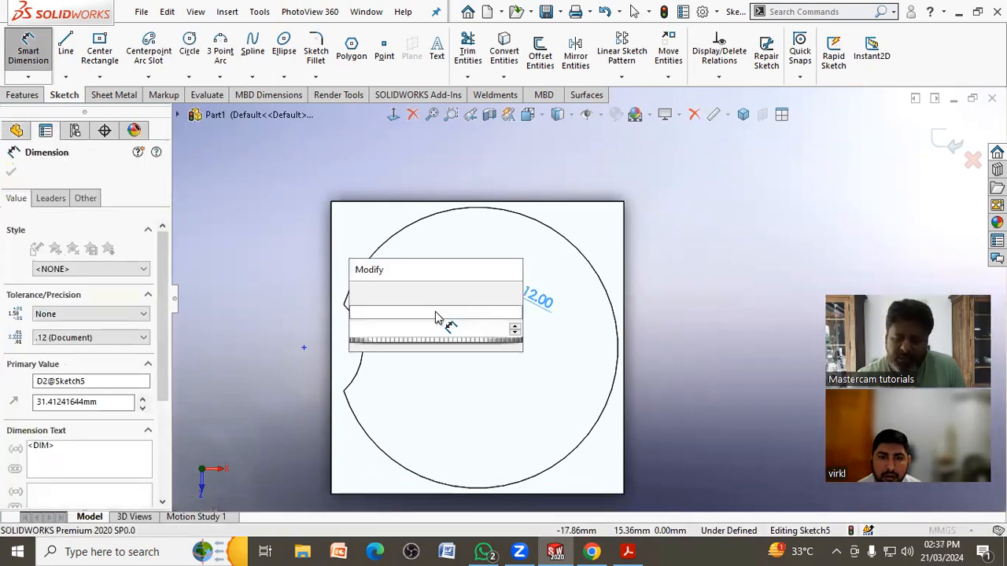
{"action": "type", "text": "36"}
{"action": "key", "text": "Return"}
{"action": "key", "text": "Escape"}
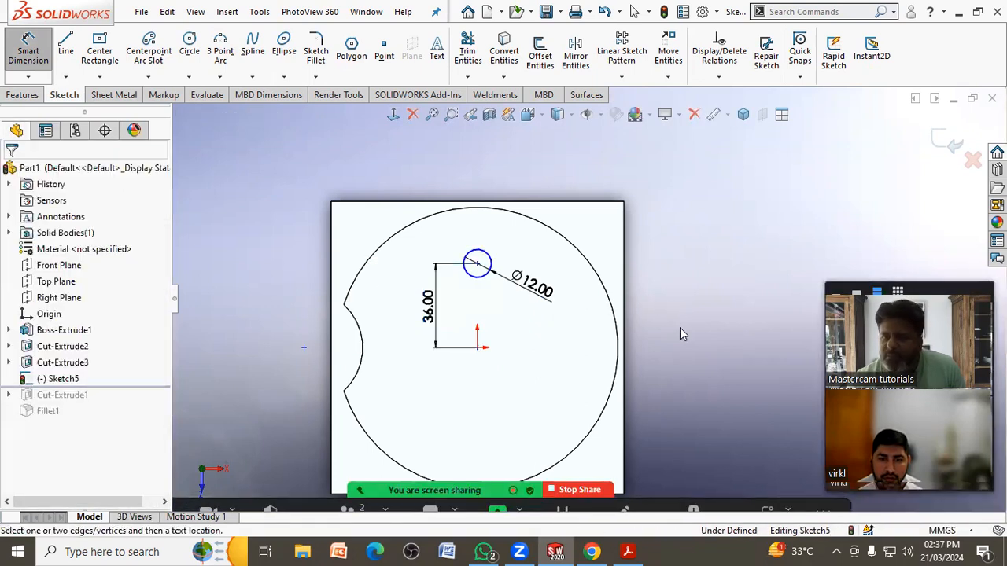
{"action": "right_click", "coordinate": [679, 327]}
{"action": "left_click", "coordinate": [697, 337]}
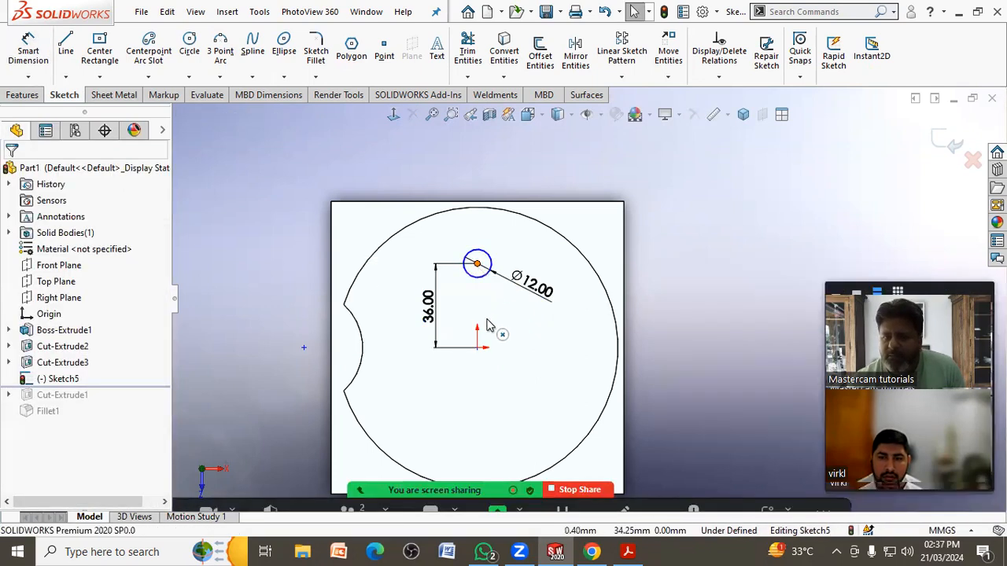
- Add a vertical relation between the 12 mm circle's centre and the origin
{"action": "left_click", "coordinate": [477, 263]}
{"action": "left_click", "coordinate": [476, 347], "text": "ctrl"}
{"action": "left_click", "coordinate": [35, 428]}
{"action": "left_click", "coordinate": [216, 339]}
- Draw two vertical lines from opposite sides of the 12 mm circle up to the disc's rim to form the slot walls
{"action": "left_click", "coordinate": [66, 45]}
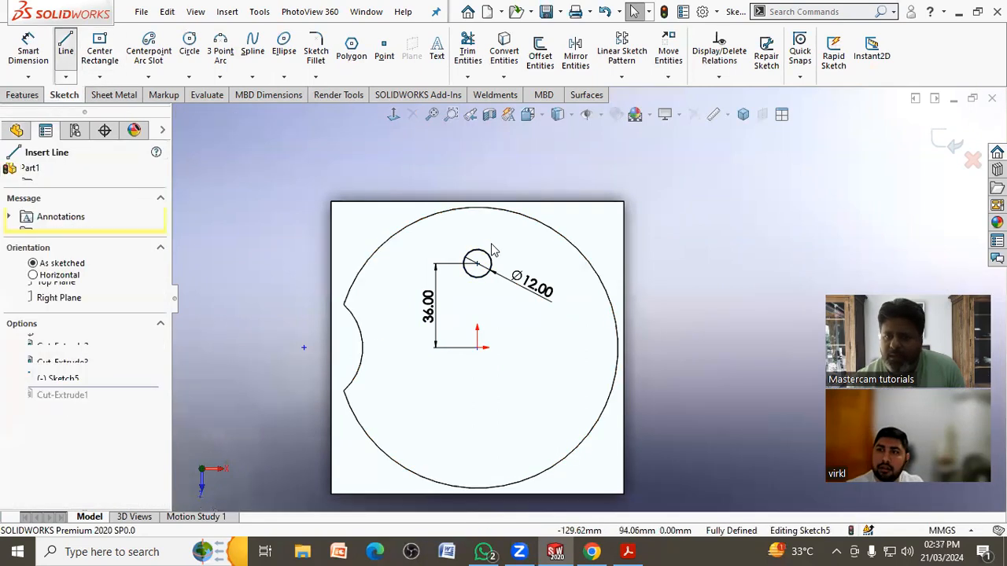
{"action": "left_click", "coordinate": [477, 263]}
{"action": "left_click", "coordinate": [464, 209]}
{"action": "right_click", "coordinate": [464, 211]}
{"action": "left_click", "coordinate": [479, 219]}
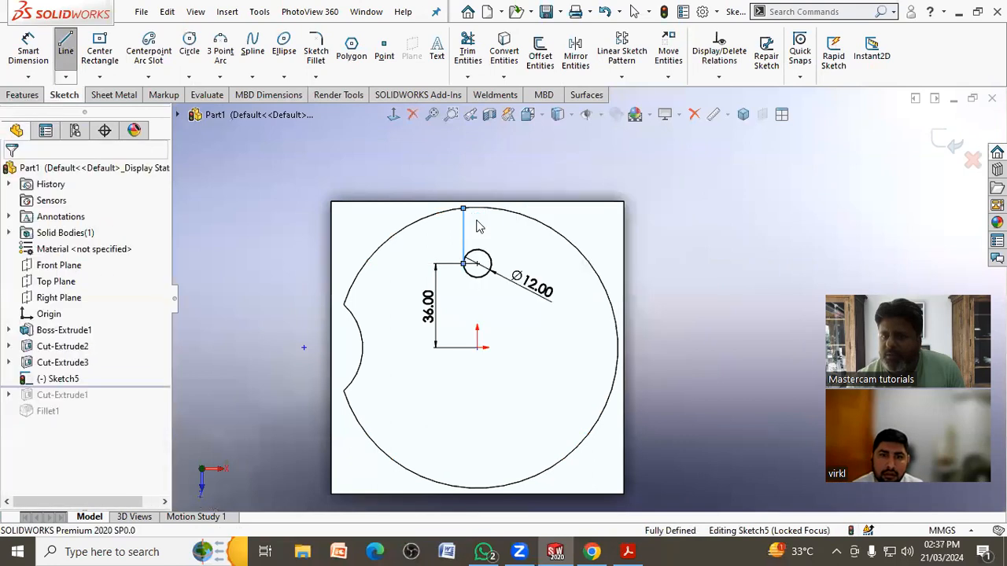
{"action": "left_click", "coordinate": [66, 49]}
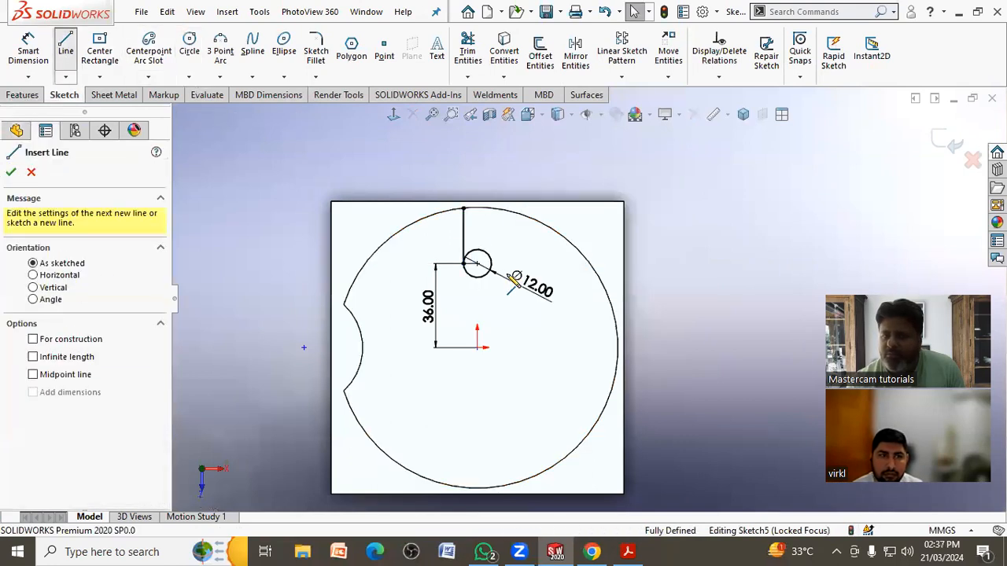
{"action": "left_click", "coordinate": [511, 217]}
{"action": "key", "text": "Escape"}
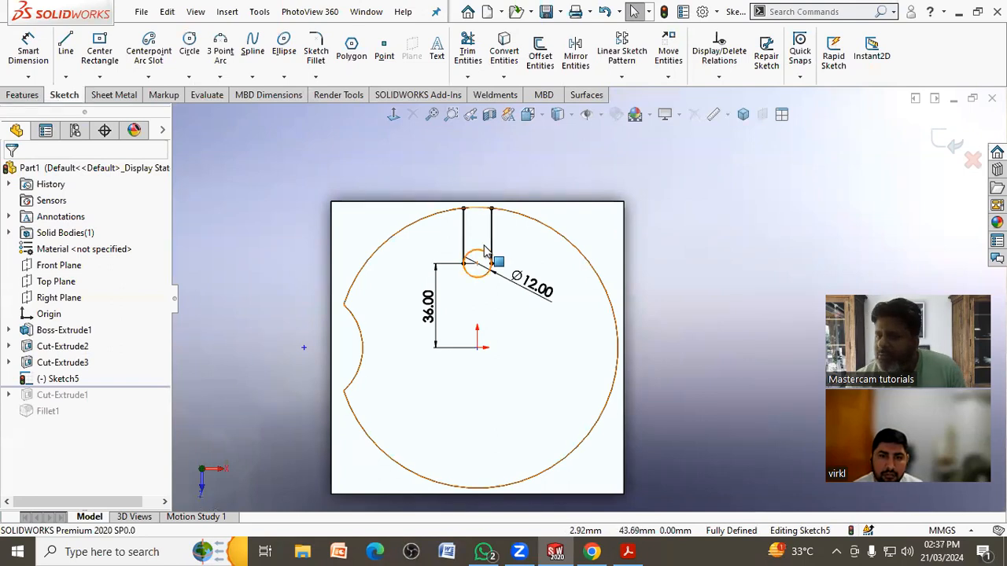
- Trim away the circle's upper half between the two slot lines, leaving a rounded slot end
{"action": "scroll", "coordinate": [493, 228], "scroll_direction": "down", "scroll_amount": 4}
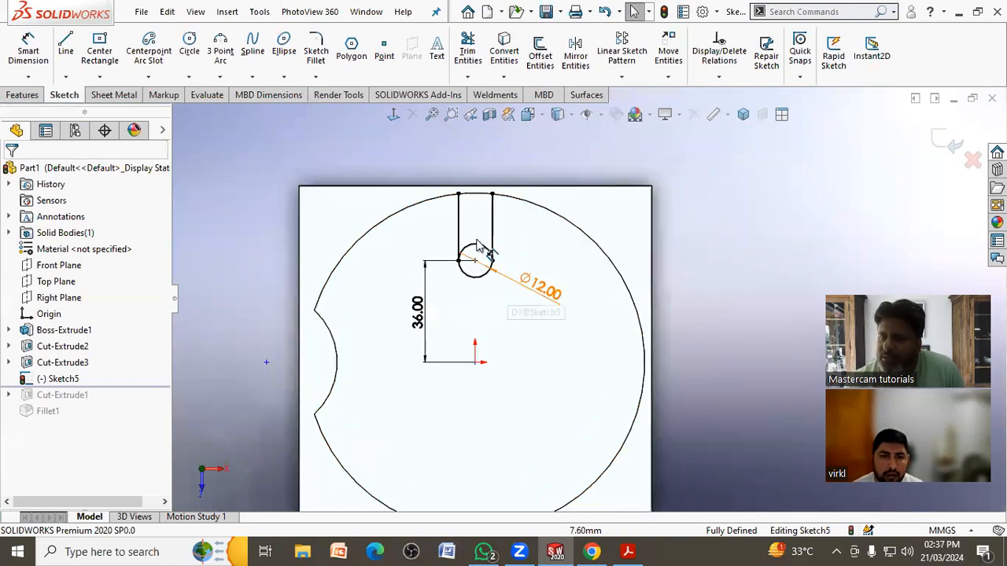
{"action": "left_click", "coordinate": [467, 49]}
{"action": "left_click", "coordinate": [499, 289]}
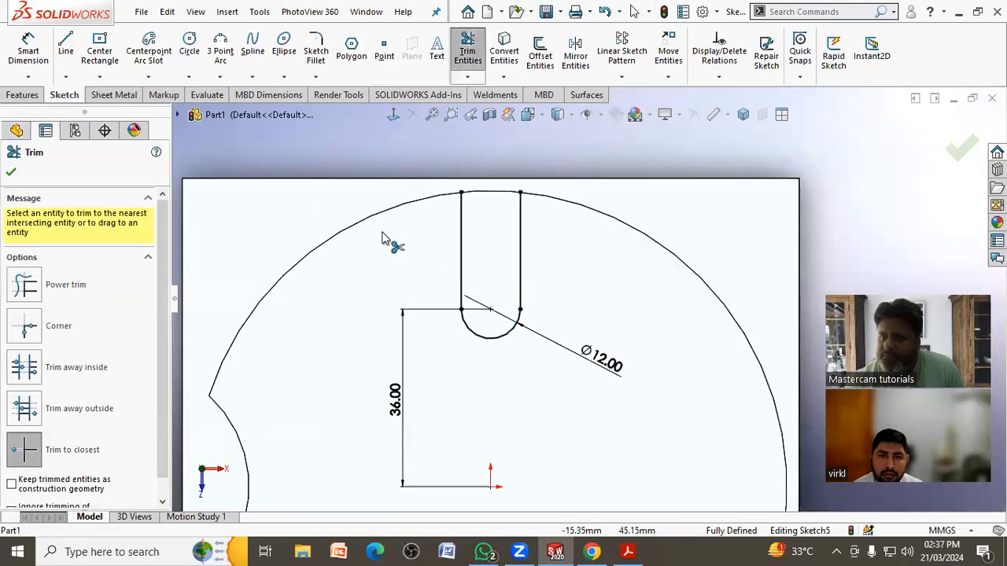
{"action": "left_click", "coordinate": [11, 173]}
- Convert the raised disc's rim edge into sketch geometry to close the slot's open end
{"action": "scroll", "coordinate": [359, 186], "scroll_direction": "up", "scroll_amount": 3}
{"action": "mouse_move", "coordinate": [409, 236]}
{"action": "middle_mouse_down"}
{"action": "mouse_move", "coordinate": [528, 269]}
{"action": "mouse_move", "coordinate": [488, 281]}
{"action": "middle_mouse_up"}
{"action": "scroll", "coordinate": [360, 236], "scroll_direction": "down", "scroll_amount": 2}
{"action": "mouse_move", "coordinate": [358, 238]}
{"action": "middle_mouse_down"}
{"action": "mouse_move", "coordinate": [301, 221]}
{"action": "mouse_move", "coordinate": [395, 223]}
{"action": "middle_mouse_up"}
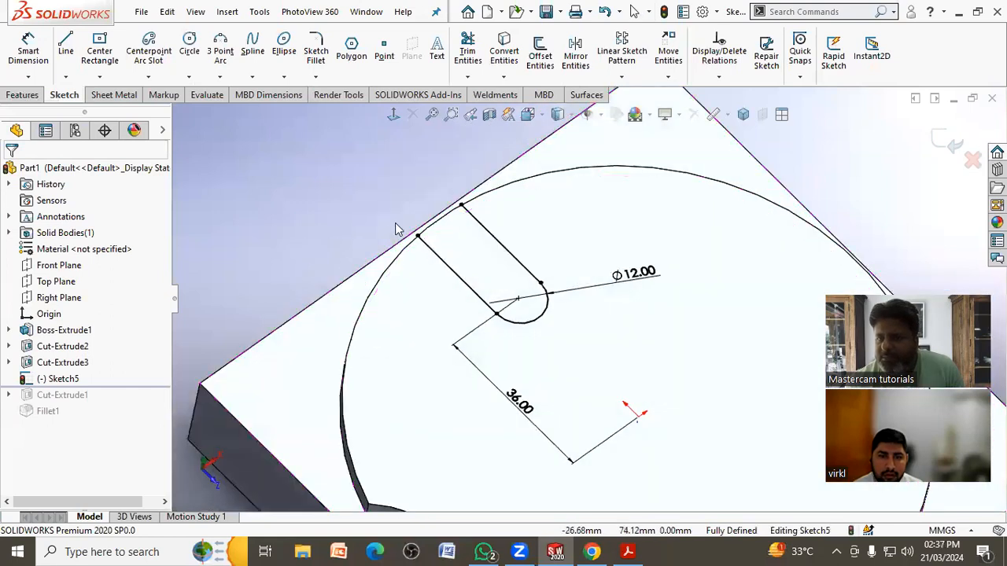
{"action": "left_click", "coordinate": [450, 222]}
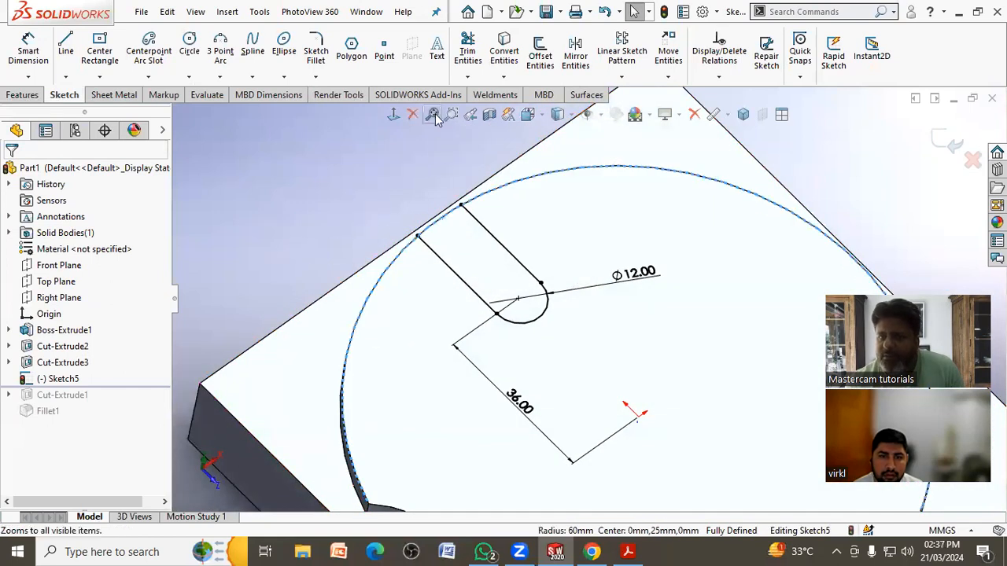
{"action": "left_click", "coordinate": [501, 58]}
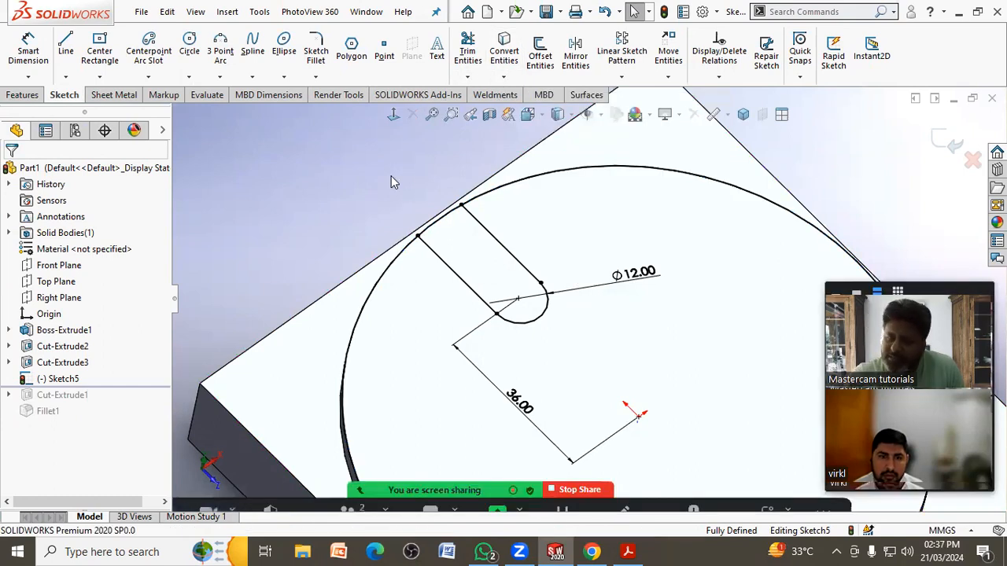
- Trim the converted rim so that only the arc between the two slot lines remains
{"action": "scroll", "coordinate": [497, 243], "scroll_direction": "up", "scroll_amount": 4}
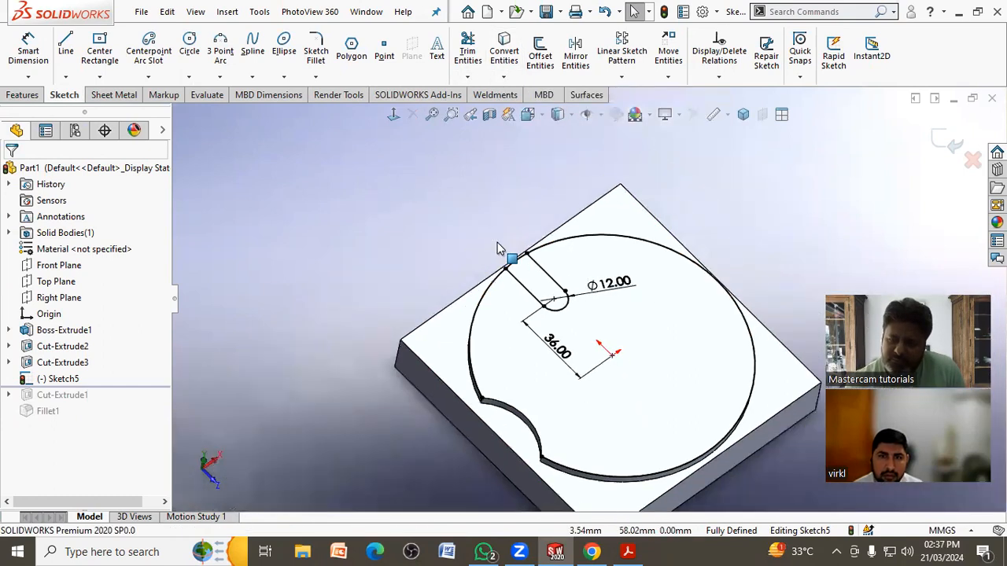
{"action": "scroll", "coordinate": [660, 403], "scroll_direction": "down", "scroll_amount": 1}
{"action": "left_click", "coordinate": [468, 51]}
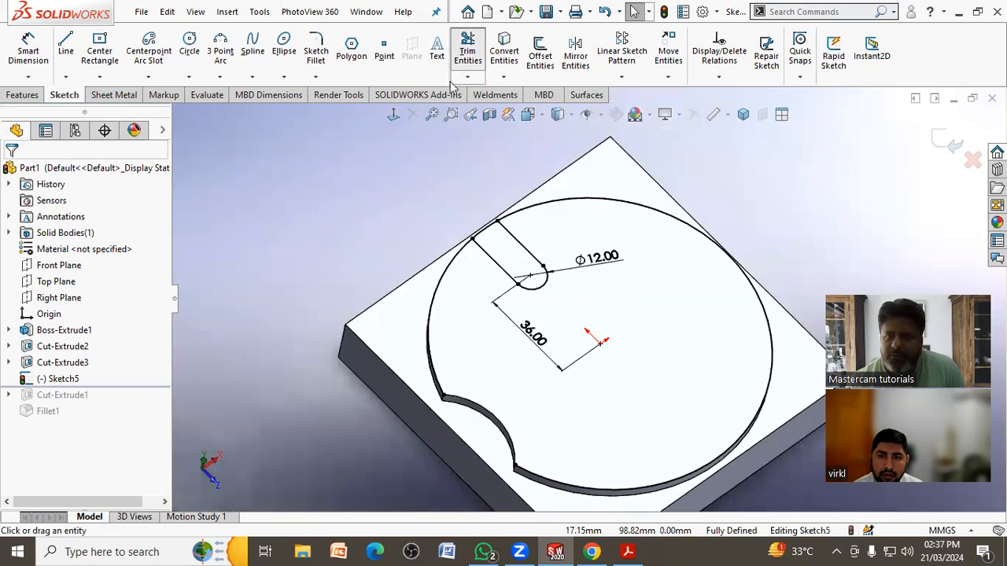
{"action": "middle_click_drag", "start_coordinate": [603, 296], "coordinate": [523, 287]}
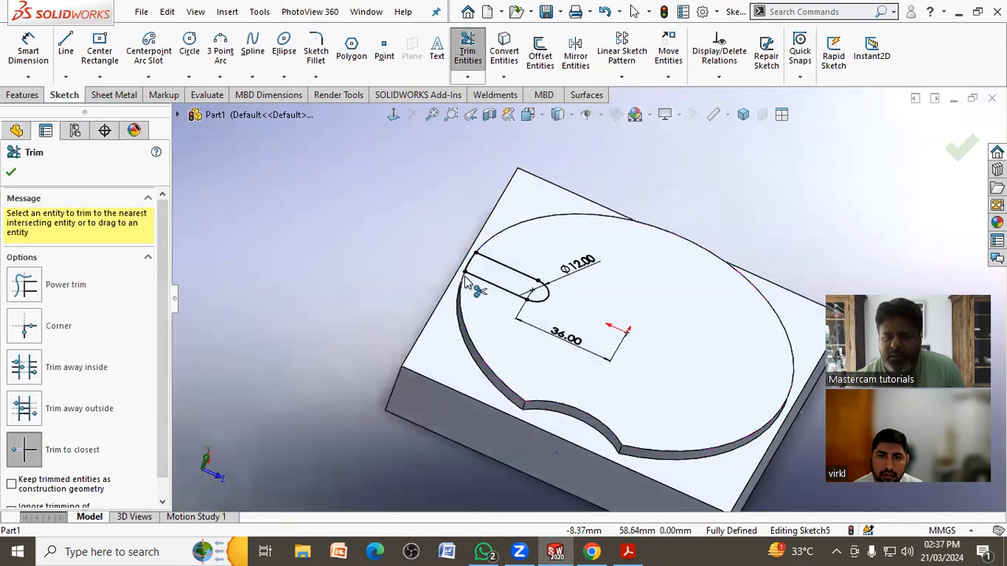
{"action": "left_click", "coordinate": [12, 173]}
- Extrude-cut the closed slot profile with a blind depth of 4 mm
{"action": "left_click", "coordinate": [30, 98]}
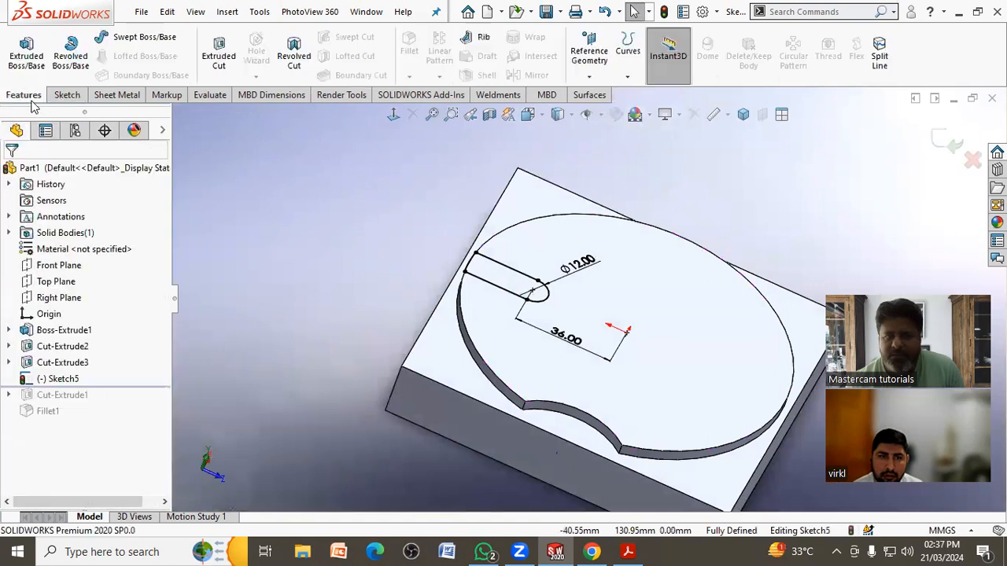
{"action": "left_click", "coordinate": [216, 67]}
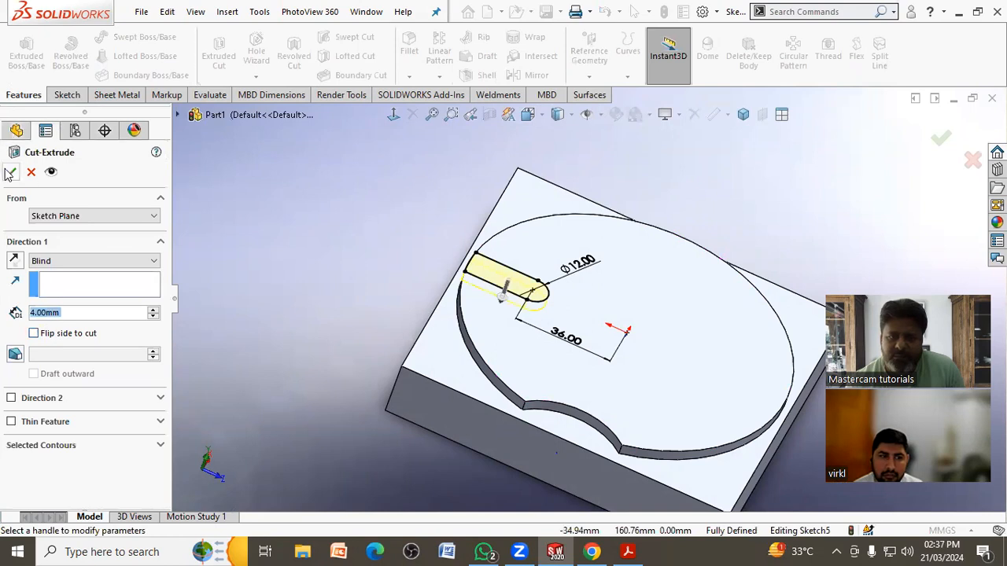
{"action": "left_click", "coordinate": [10, 172]}
{"action": "middle_click_drag", "start_coordinate": [287, 236], "coordinate": [315, 418]}
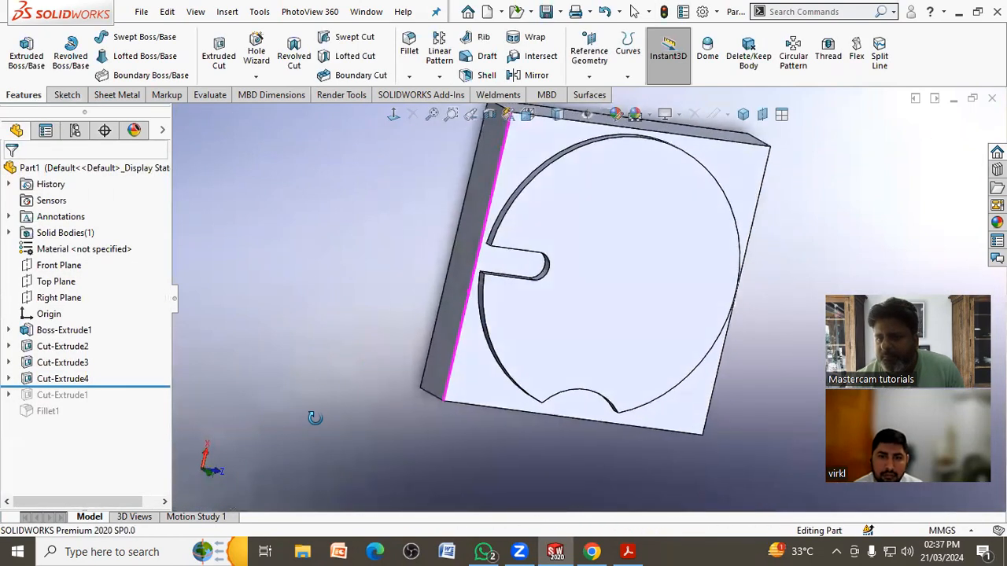
- Fillet the two vertical corner edges at the slot's mouth with a 2 mm radius
{"action": "scroll", "coordinate": [517, 251], "scroll_direction": "down", "scroll_amount": 5}
{"action": "left_click", "coordinate": [409, 48]}
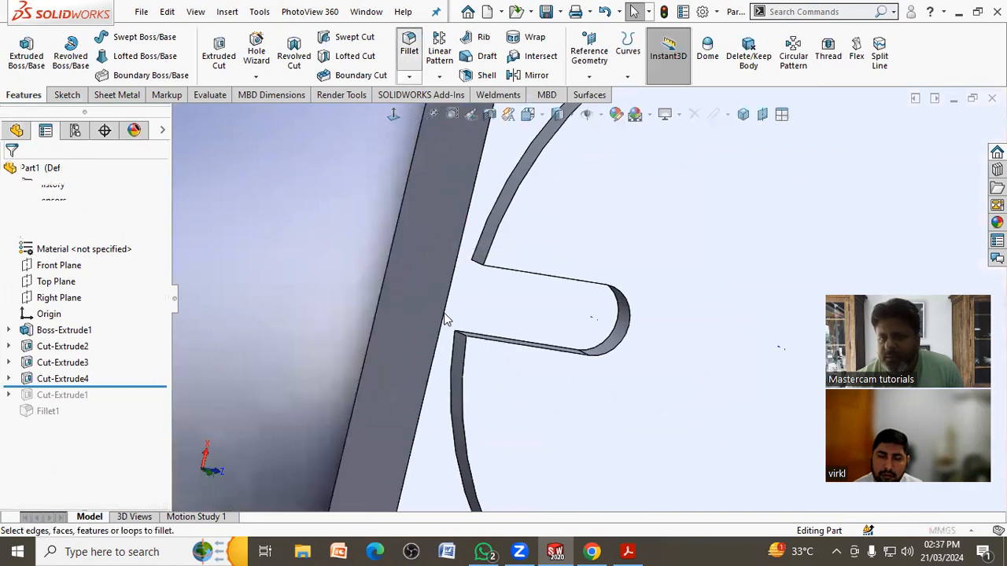
{"action": "scroll", "coordinate": [468, 338], "scroll_direction": "down", "scroll_amount": 2}
{"action": "left_click", "coordinate": [497, 352]}
{"action": "middle_click_drag", "start_coordinate": [493, 315], "coordinate": [515, 236]}
{"action": "left_click", "coordinate": [511, 230]}
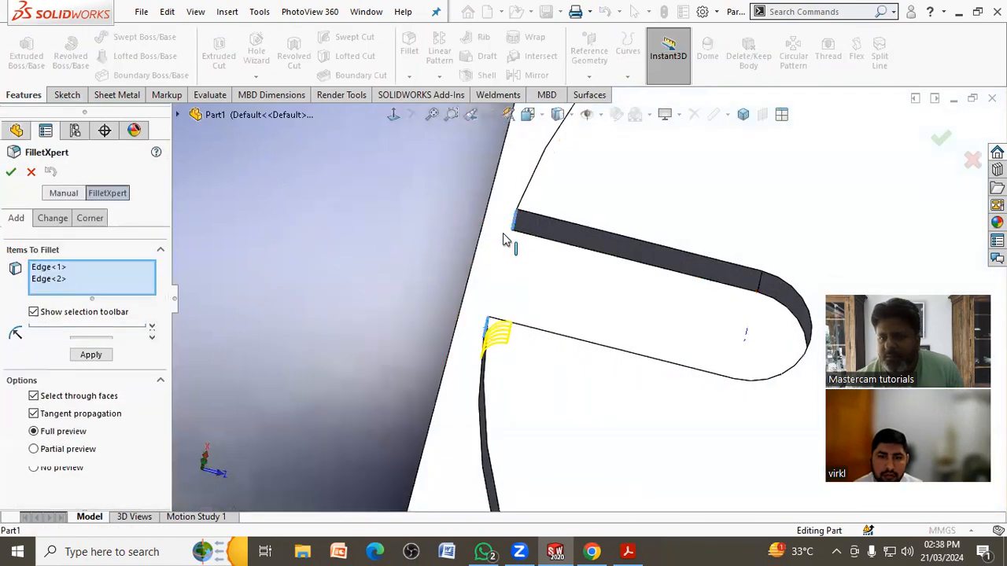
{"action": "left_click", "coordinate": [10, 172]}
{"action": "key", "text": "f"}
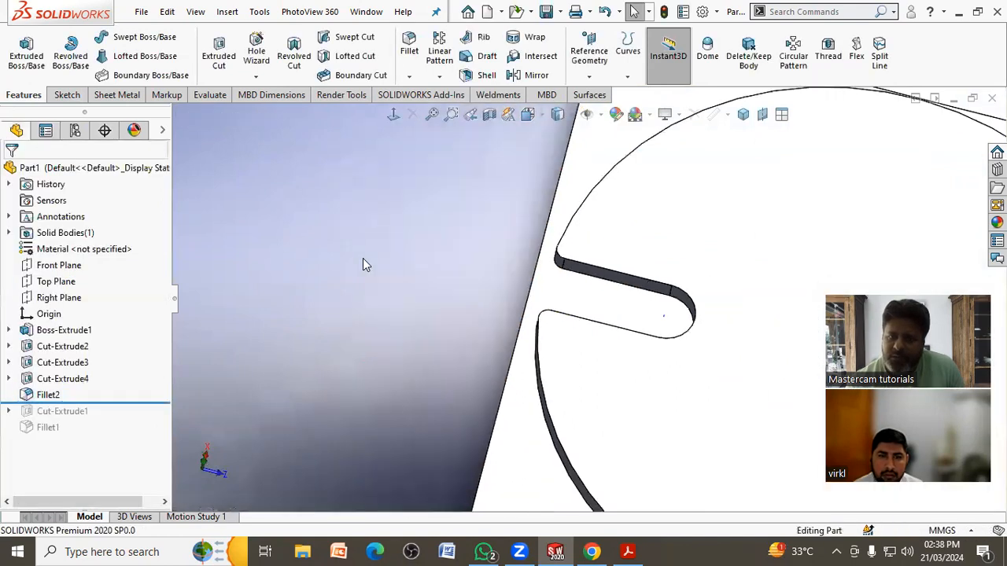
- Set up a circular pattern of the scallop cut, slot cut and mouth fillet with 6 equally spaced instances over 360 degrees
{"action": "middle_click_drag", "start_coordinate": [375, 281], "coordinate": [398, 299]}
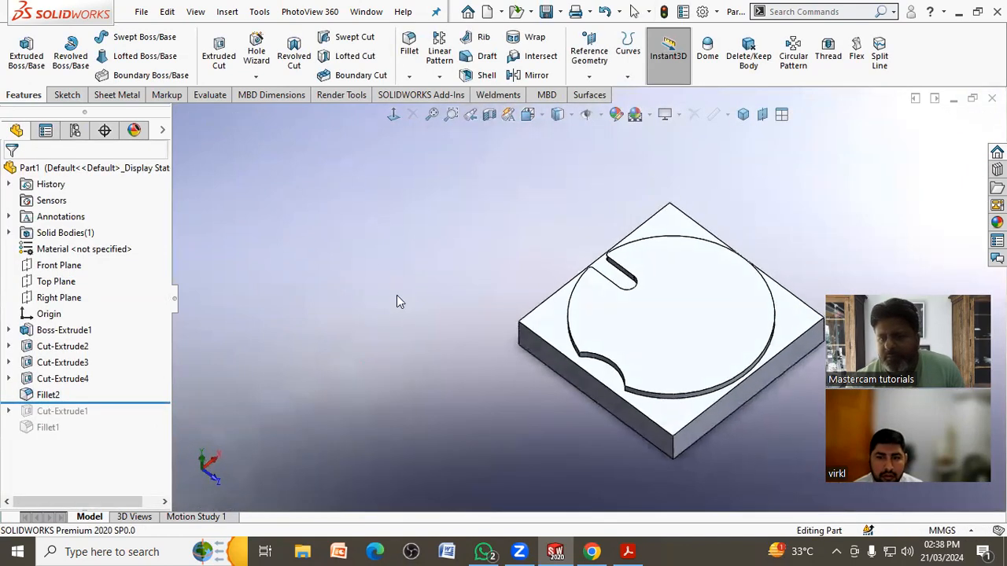
{"action": "left_click", "coordinate": [50, 395]}
{"action": "left_click", "coordinate": [54, 381], "text": "ctrl"}
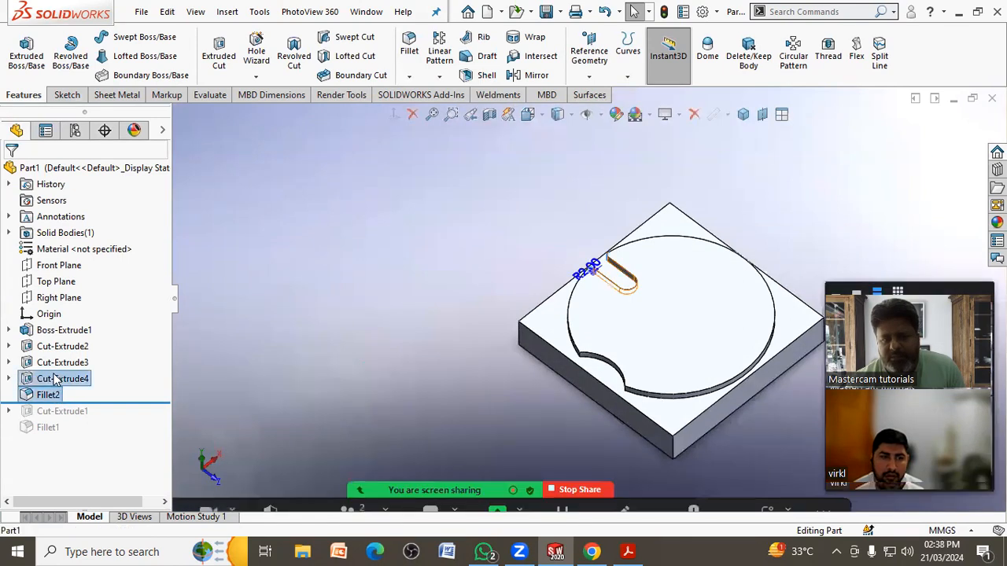
{"action": "left_click", "coordinate": [54, 365], "text": "ctrl"}
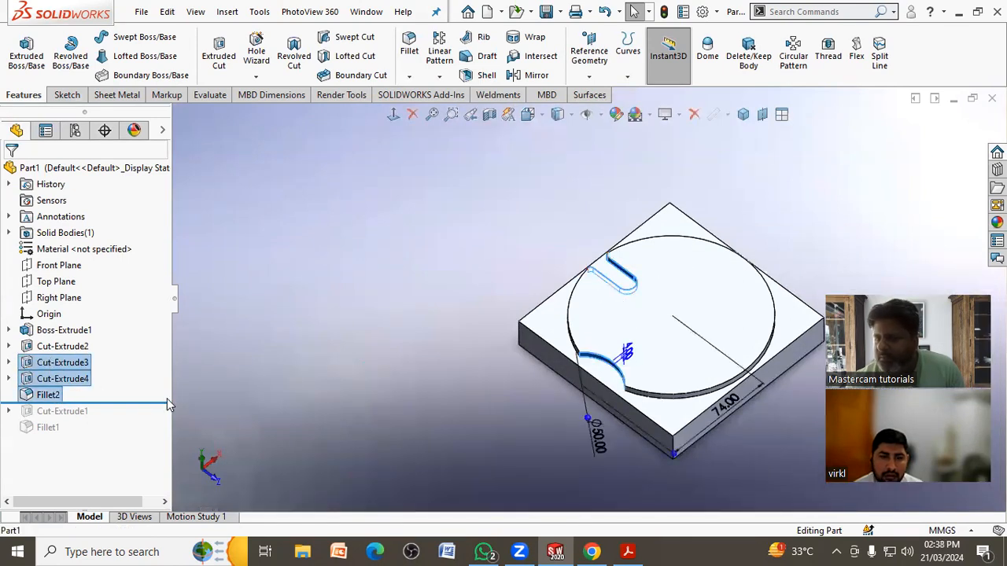
{"action": "left_click", "coordinate": [439, 76]}
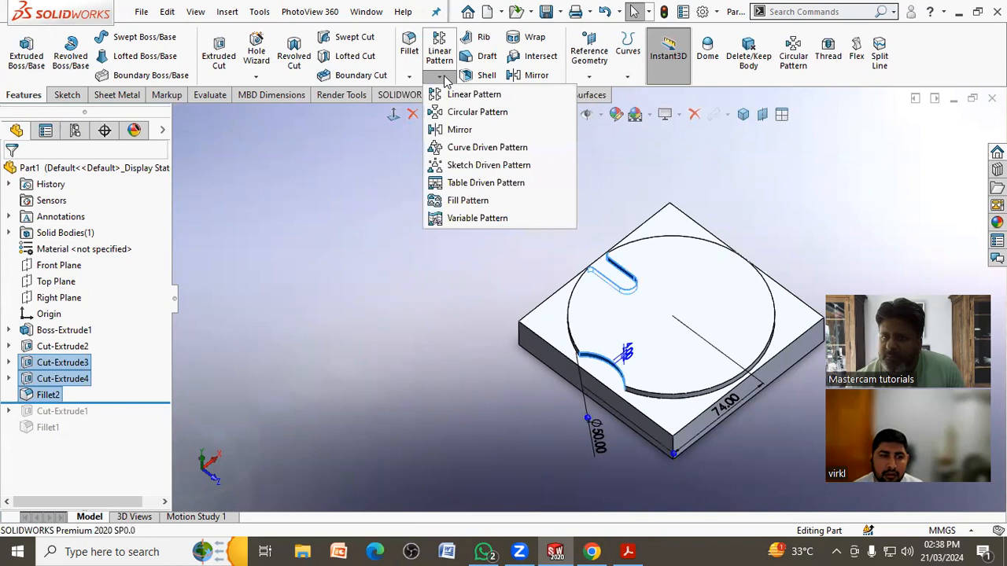
{"action": "left_click", "coordinate": [472, 112]}
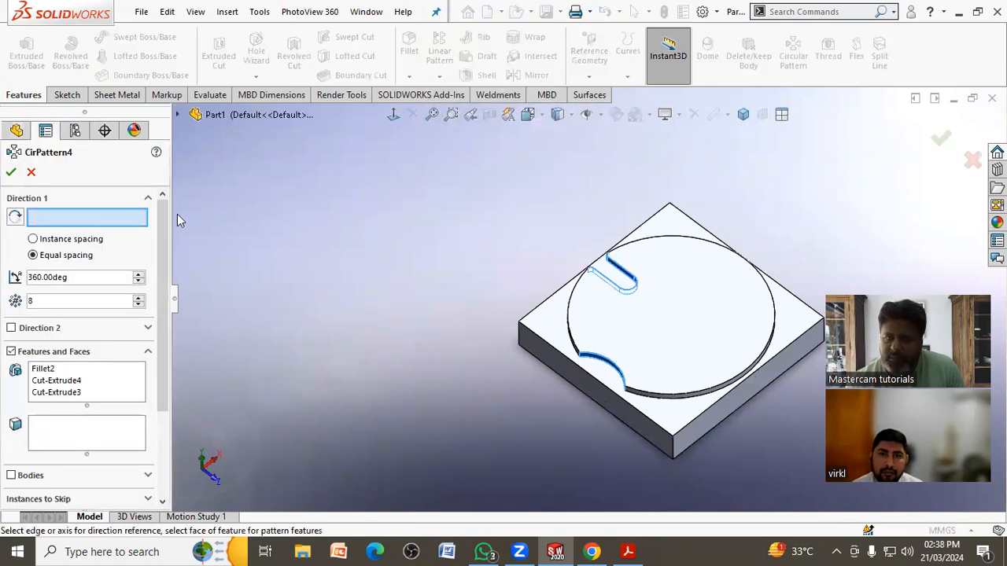
{"action": "left_click", "coordinate": [140, 305]}
{"action": "left_click", "coordinate": [141, 306]}
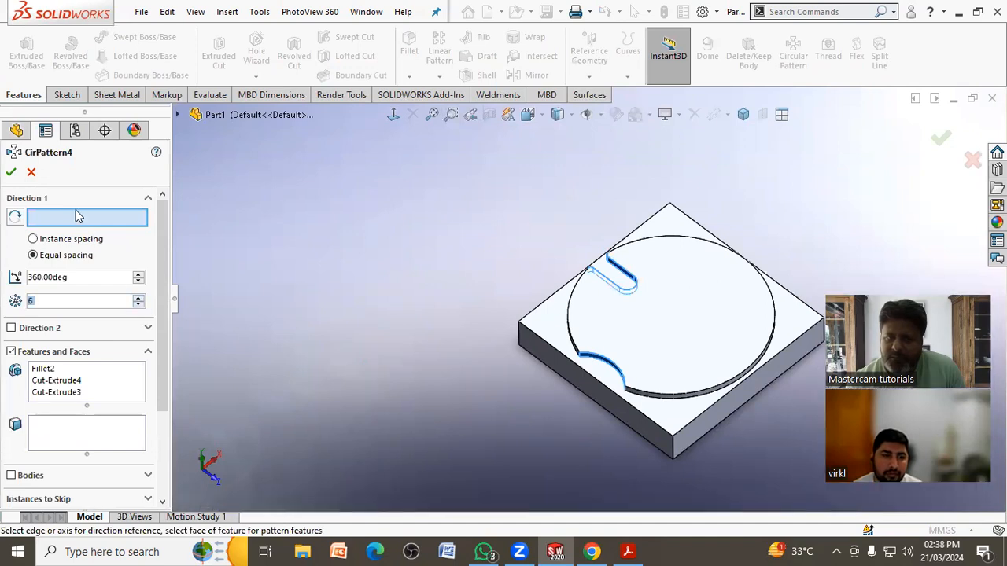
- Use the raised disc's cylindrical rim face as the pattern's rotation reference and create the circular pattern
{"action": "scroll", "coordinate": [708, 367], "scroll_direction": "down", "scroll_amount": 3}
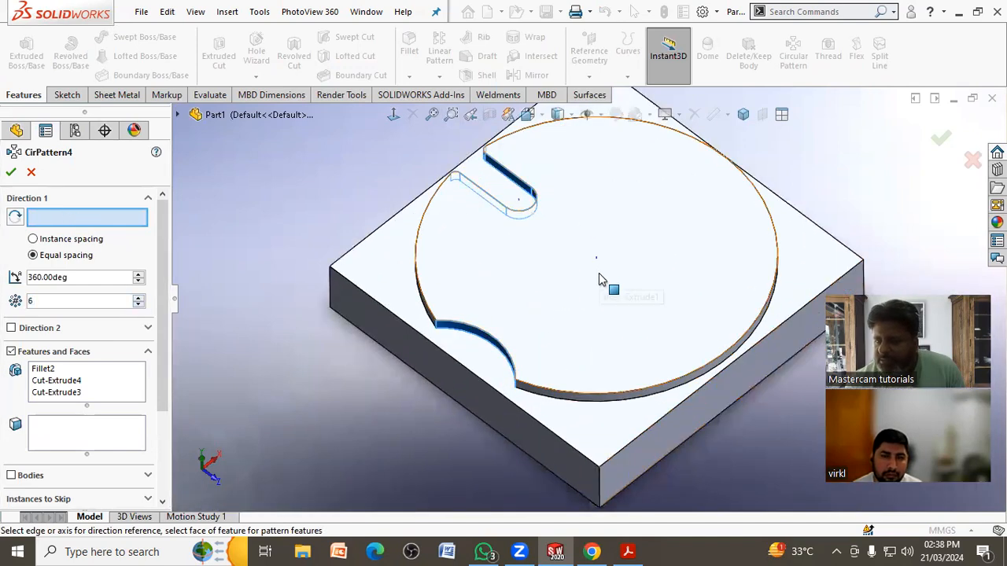
{"action": "scroll", "coordinate": [619, 403], "scroll_direction": "down", "scroll_amount": 5}
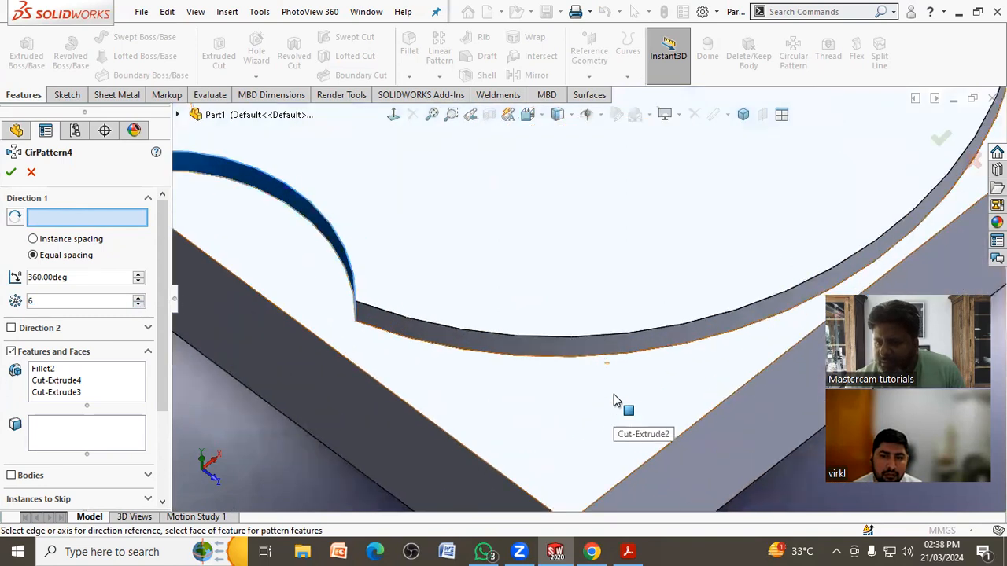
{"action": "left_click", "coordinate": [606, 355]}
{"action": "scroll", "coordinate": [564, 398], "scroll_direction": "up", "scroll_amount": 5}
{"action": "middle_click_drag", "start_coordinate": [560, 401], "coordinate": [679, 189]}
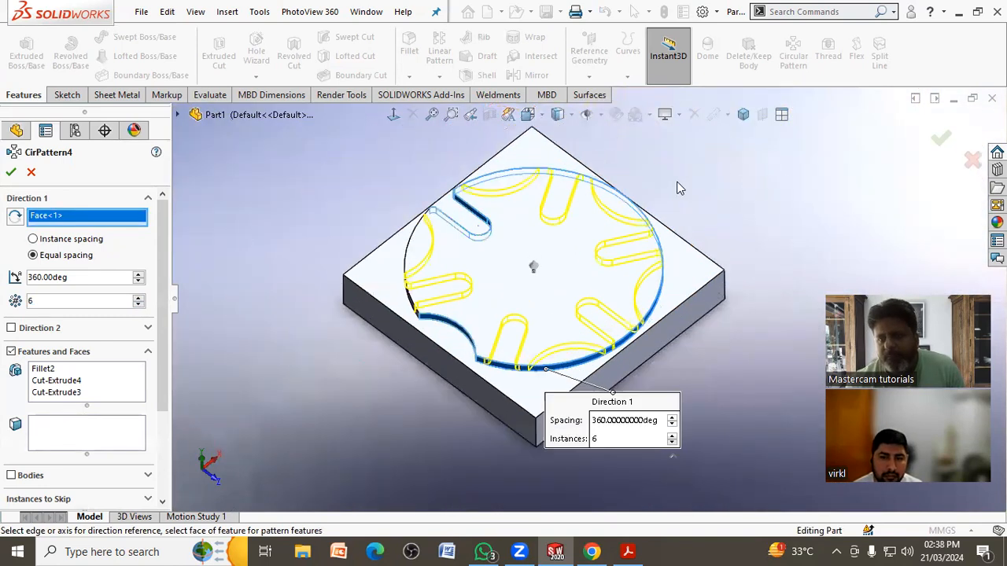
{"action": "left_click", "coordinate": [11, 173]}
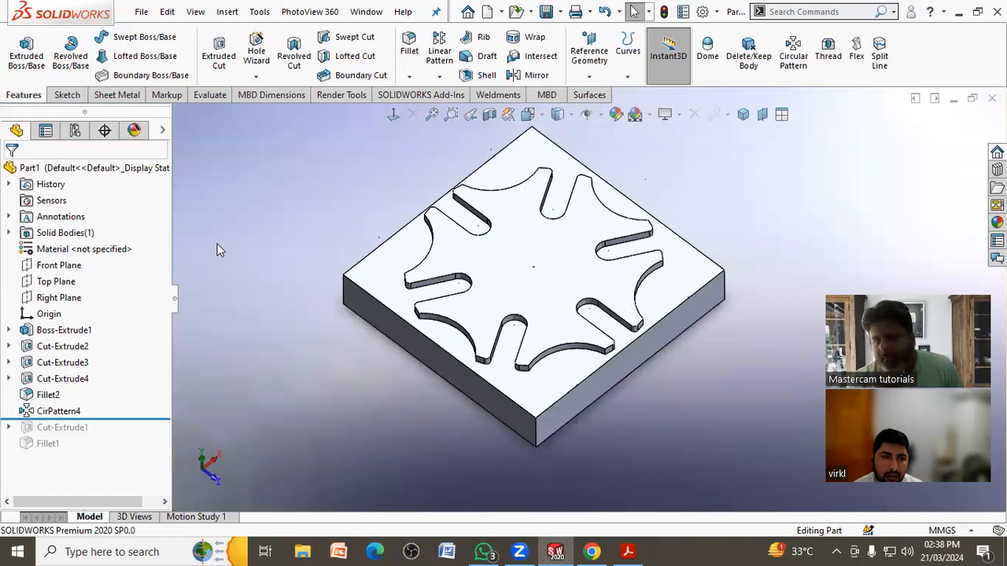
- Set the distance from the disc centre to the slot's arc centre to 30 mm in the slot cut's sketch and rebuild
{"action": "left_click", "coordinate": [8, 378]}
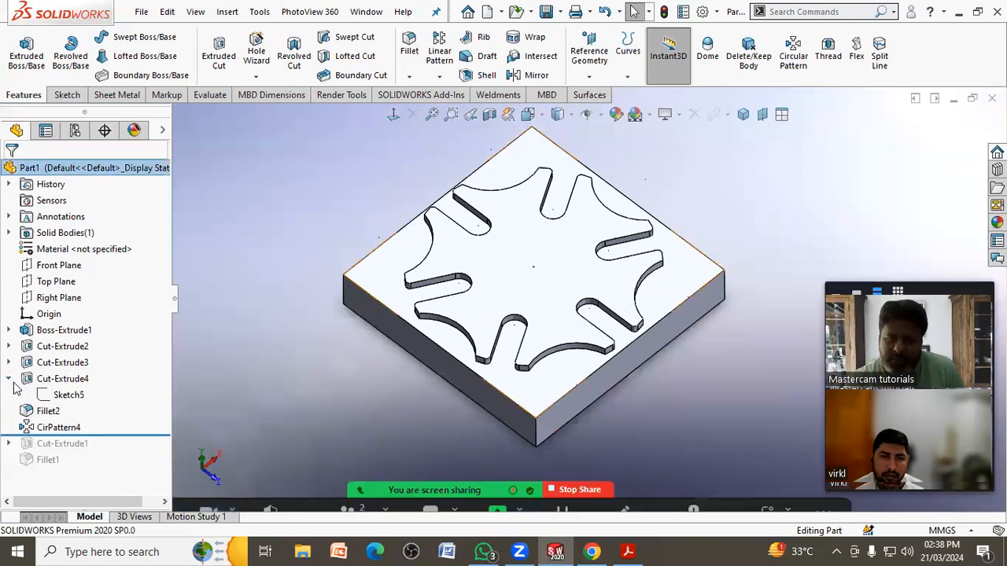
{"action": "left_click", "coordinate": [66, 395]}
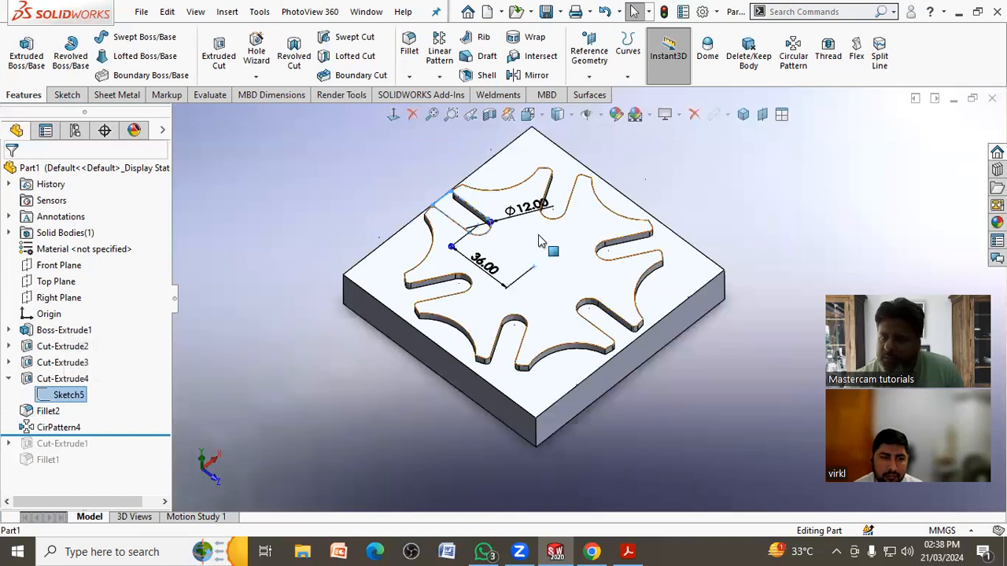
{"action": "double_click", "coordinate": [486, 264]}
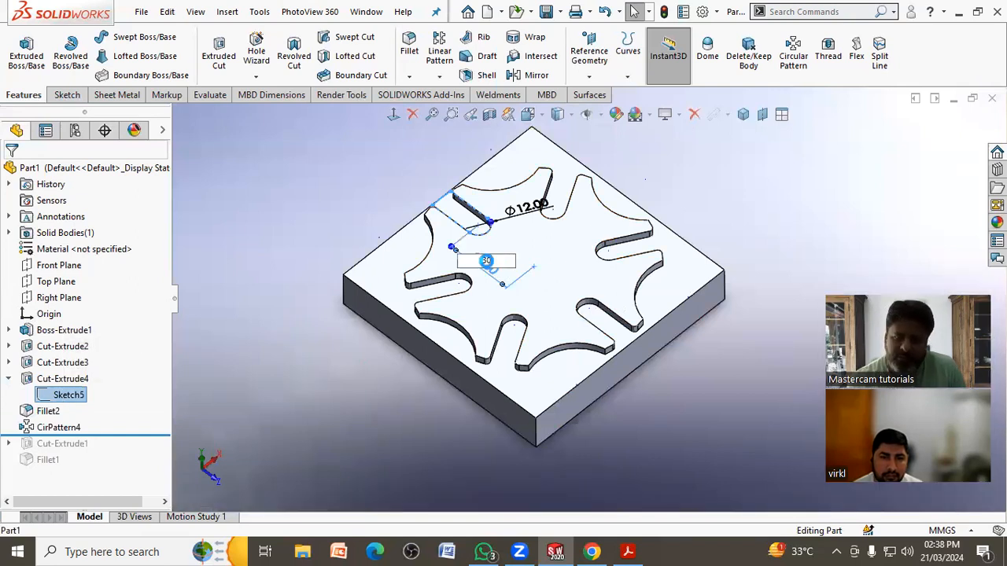
{"action": "type", "text": "30"}
{"action": "key", "text": "Return"}
{"action": "left_click", "coordinate": [668, 361]}
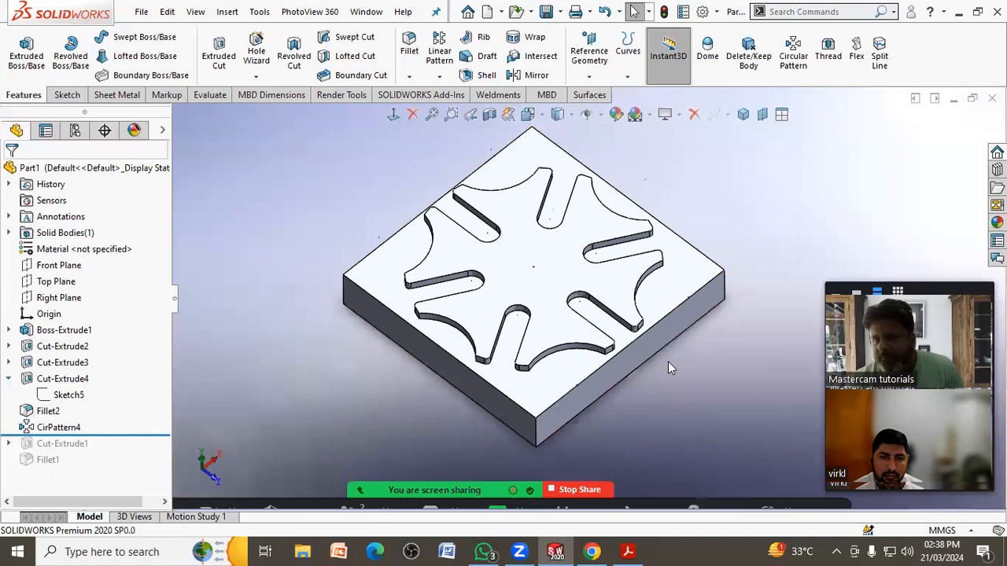
{"action": "mouse_move", "coordinate": [713, 347]}
{"action": "middle_mouse_down"}
{"action": "mouse_move", "coordinate": [724, 398]}
{"action": "mouse_move", "coordinate": [721, 353]}
{"action": "middle_mouse_up"}
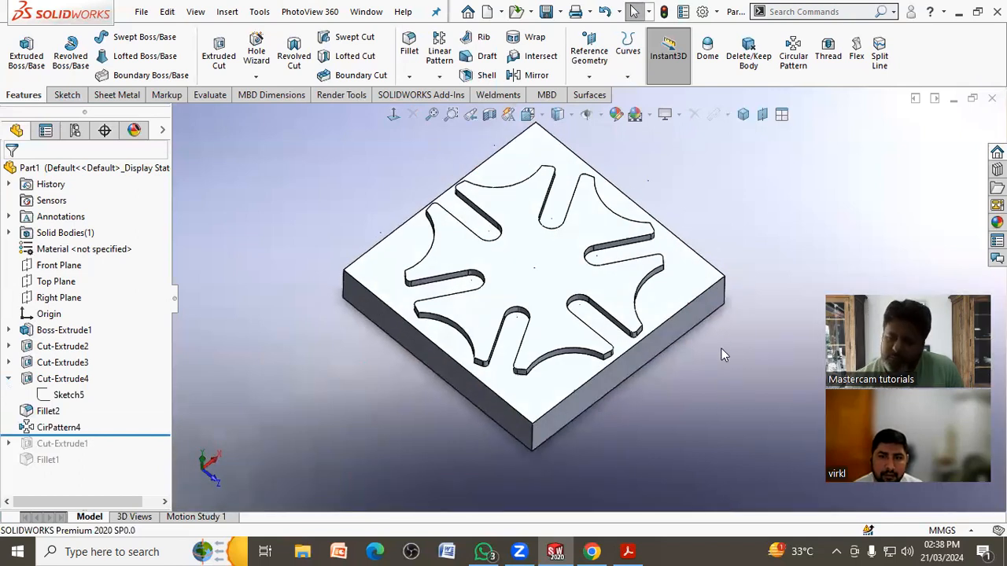
- Set the slot's centre distance in its sketch back to 36 mm and rebuild the part
{"action": "left_click", "coordinate": [534, 297]}
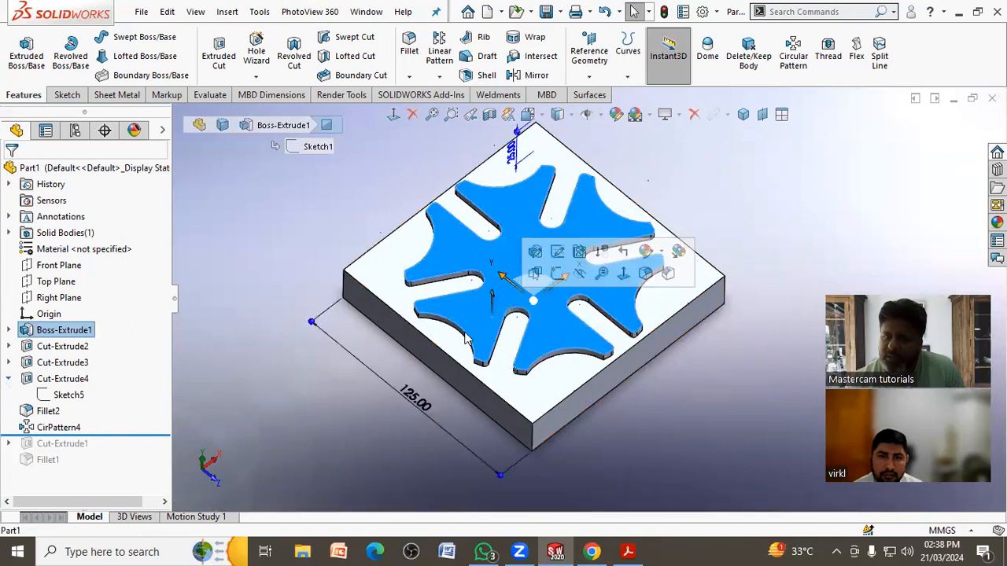
{"action": "left_click", "coordinate": [206, 370]}
{"action": "left_click", "coordinate": [68, 395]}
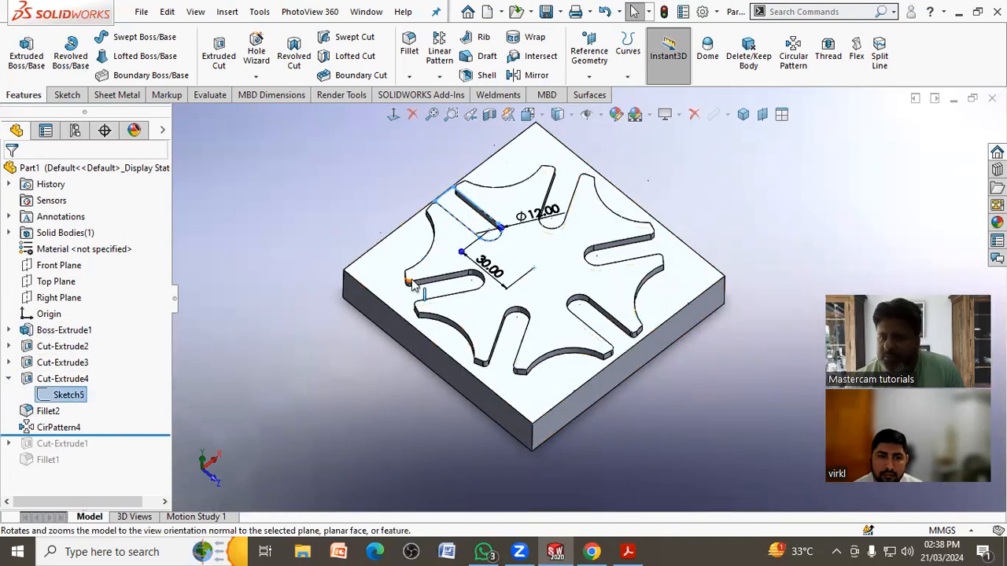
{"action": "double_click", "coordinate": [496, 269]}
{"action": "type", "text": "36"}
{"action": "key", "text": "Return"}
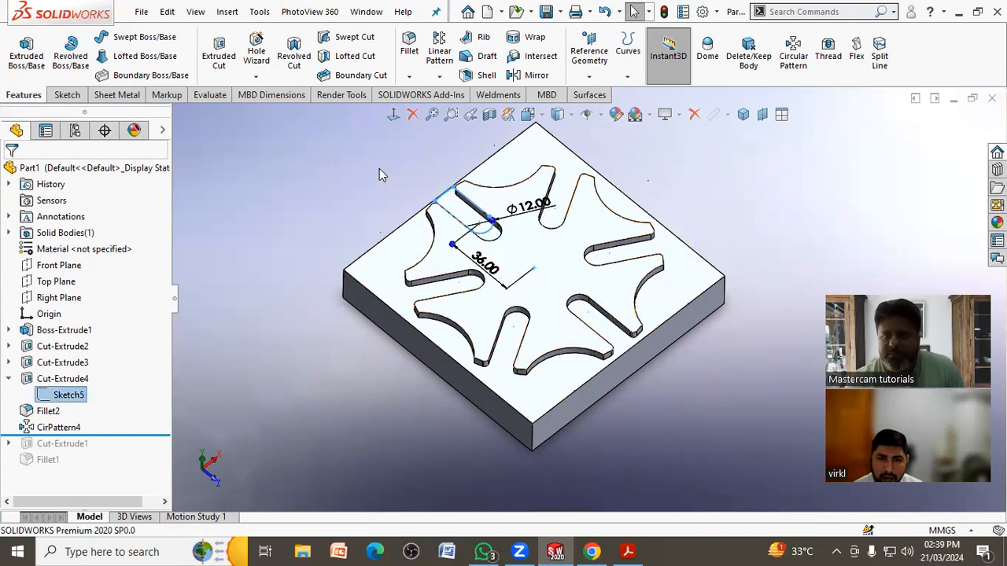
{"action": "left_click", "coordinate": [664, 12]}
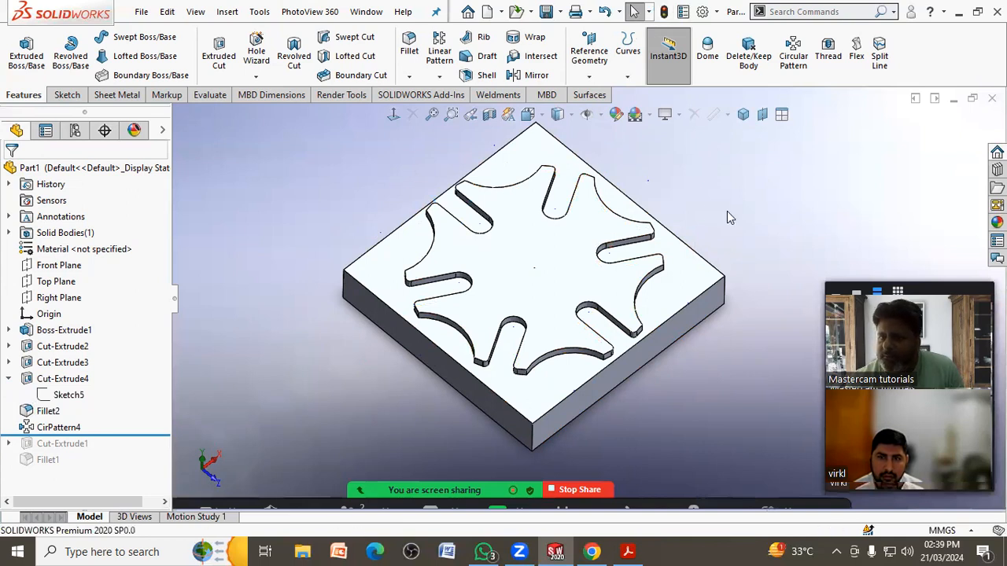
- Show the slot cut's sketch dimensions on the model again
{"action": "left_click", "coordinate": [66, 400]}
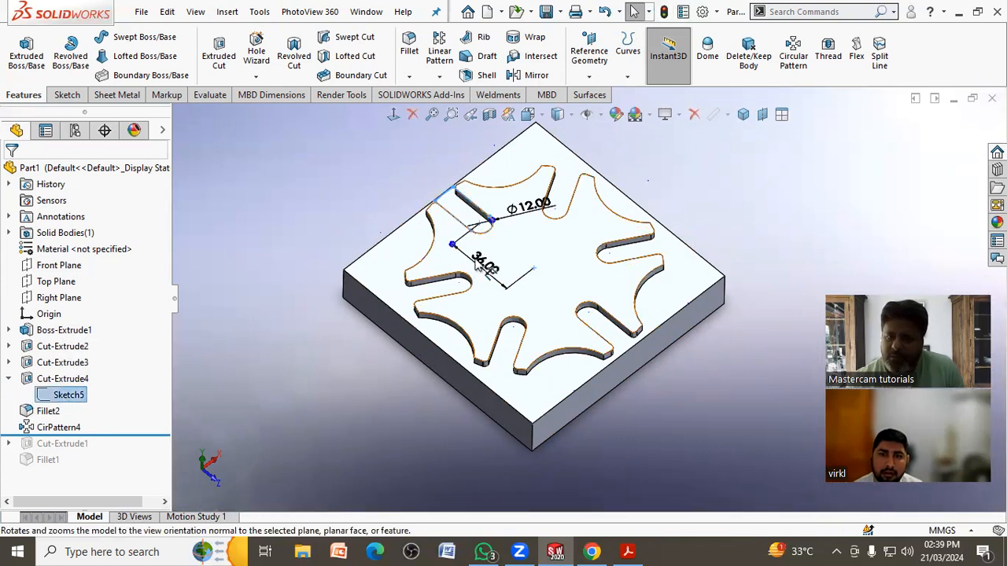
- Set the diameter of the slot's rounded end in Sketch5 to 15 mm
{"action": "double_click", "coordinate": [534, 203]}
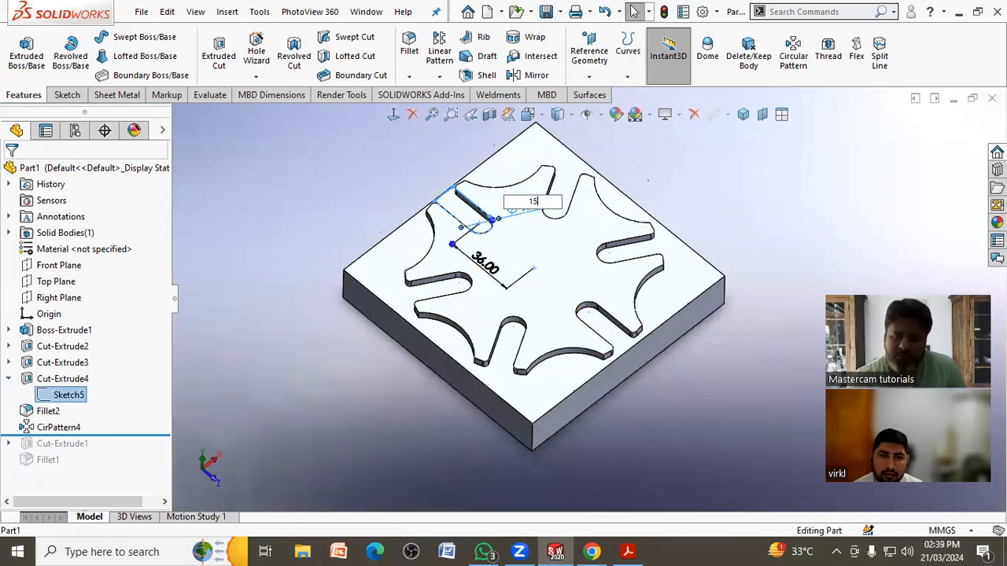
{"action": "key", "text": "Return"}
{"action": "left_click", "coordinate": [701, 160]}
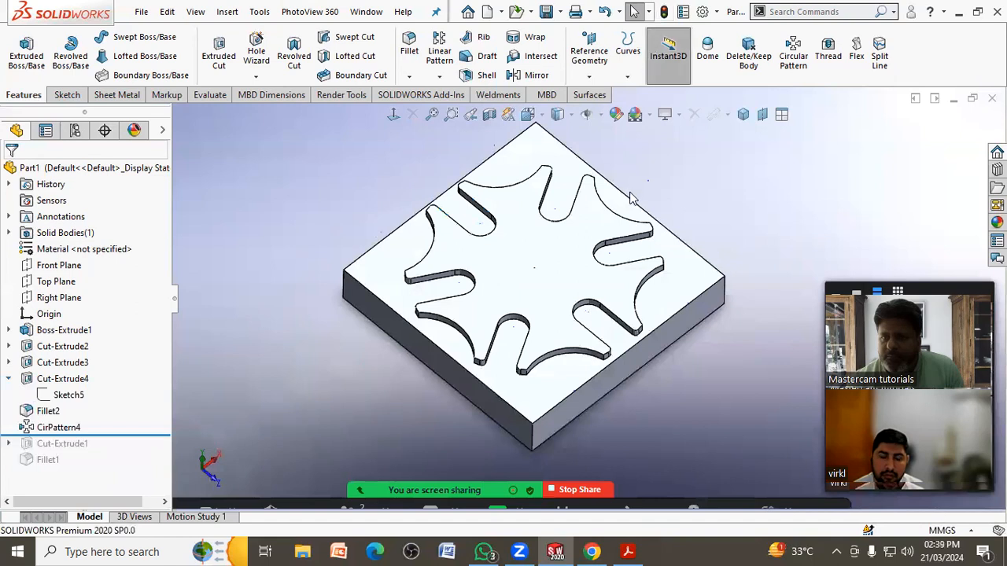
{"action": "mouse_move", "coordinate": [693, 210]}
{"action": "middle_mouse_down"}
{"action": "mouse_move", "coordinate": [714, 272]}
{"action": "mouse_move", "coordinate": [689, 211]}
{"action": "middle_mouse_up"}
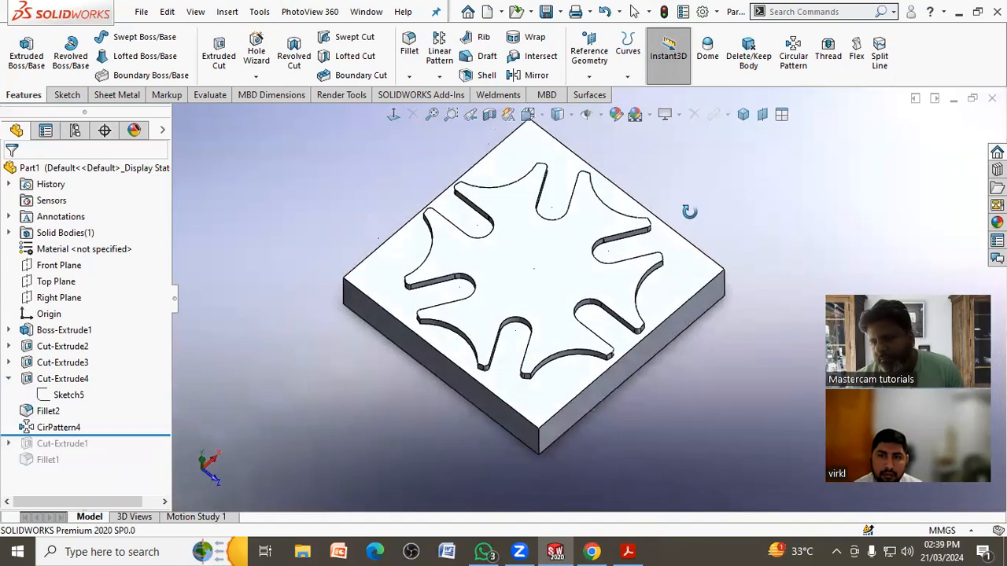
{"action": "scroll", "coordinate": [703, 225], "scroll_direction": "down", "scroll_amount": 2}
{"action": "scroll", "coordinate": [678, 292], "scroll_direction": "up", "scroll_amount": 2}
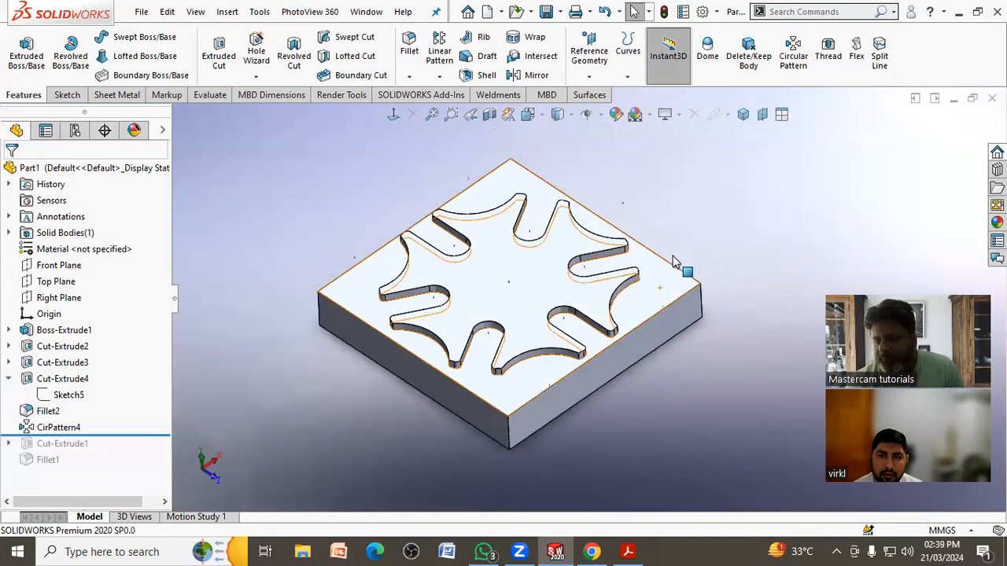
{"action": "scroll", "coordinate": [672, 262], "scroll_direction": "down", "scroll_amount": 2}
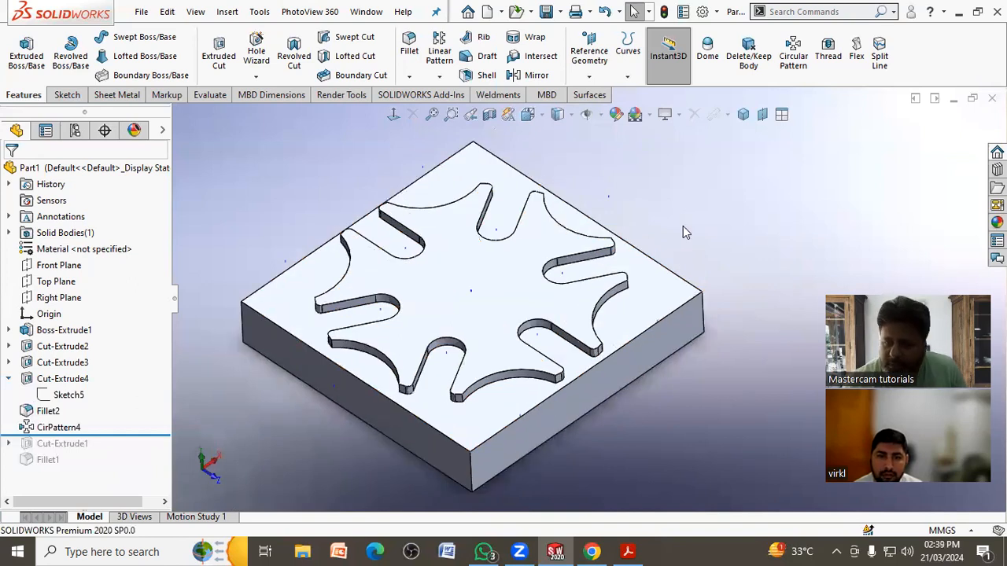
{"action": "middle_click_drag", "start_coordinate": [685, 227], "coordinate": [679, 222]}
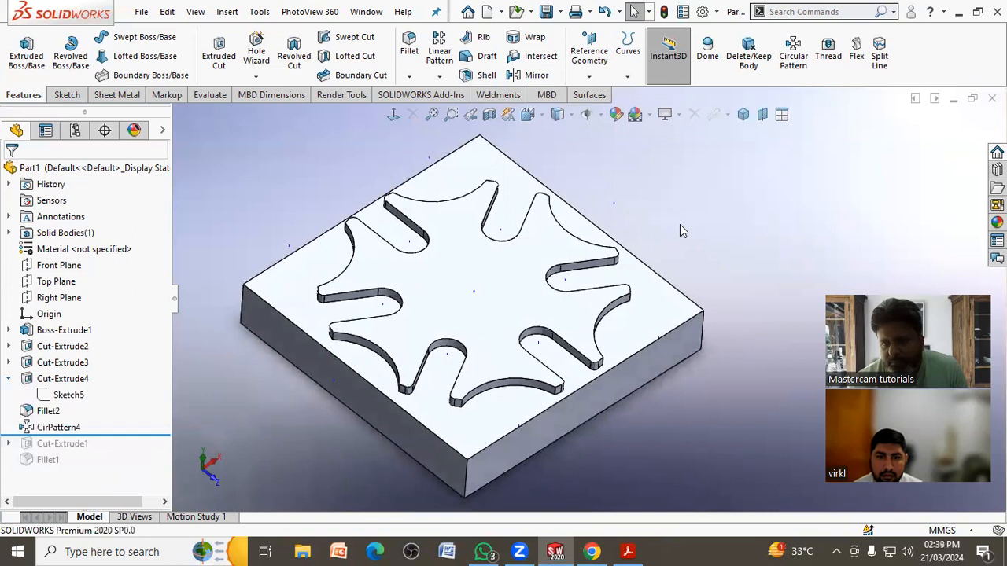
{"action": "scroll", "coordinate": [680, 224], "scroll_direction": "up", "scroll_amount": 2}
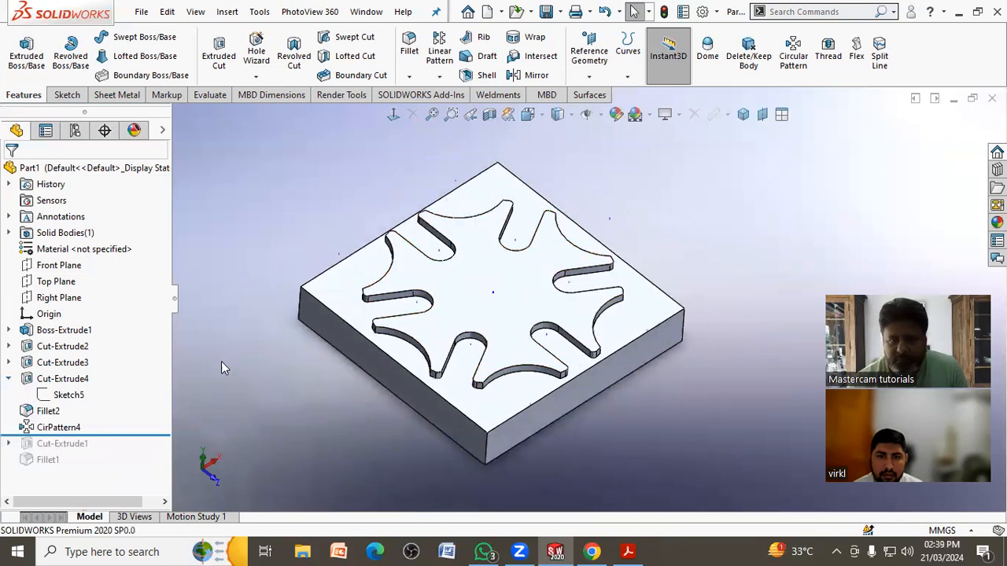
- Edit Sketch5 under Cut-Extrude4, delete the slot arc's diameter dimension, and exit the sketch
{"action": "left_click", "coordinate": [70, 395]}
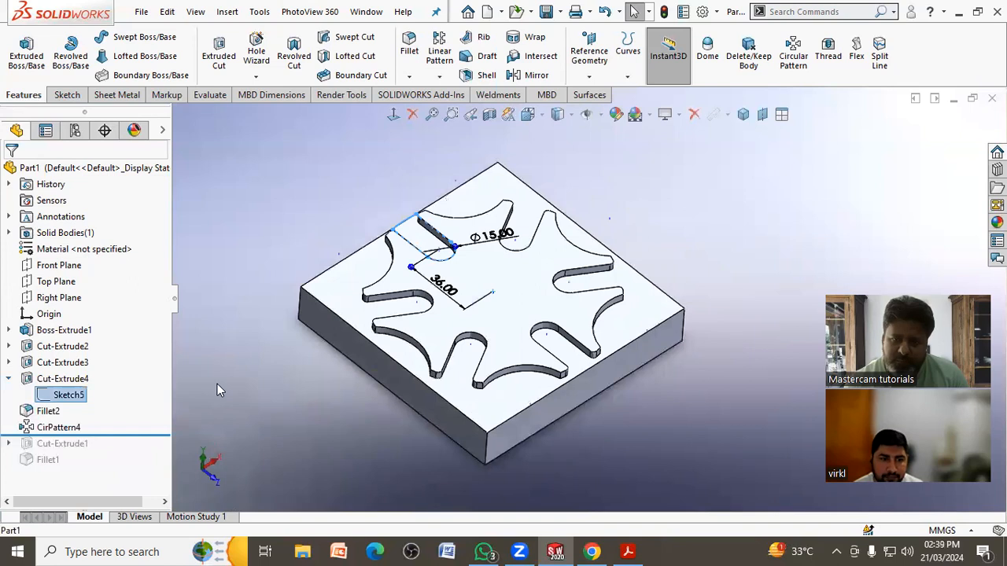
{"action": "left_click", "coordinate": [217, 384]}
{"action": "left_click", "coordinate": [70, 396]}
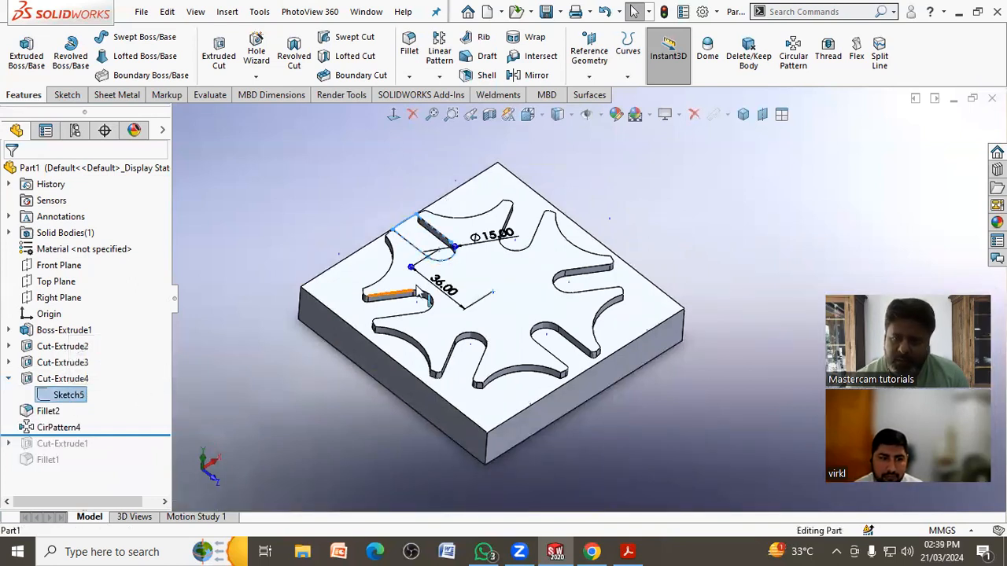
{"action": "right_click", "coordinate": [73, 398]}
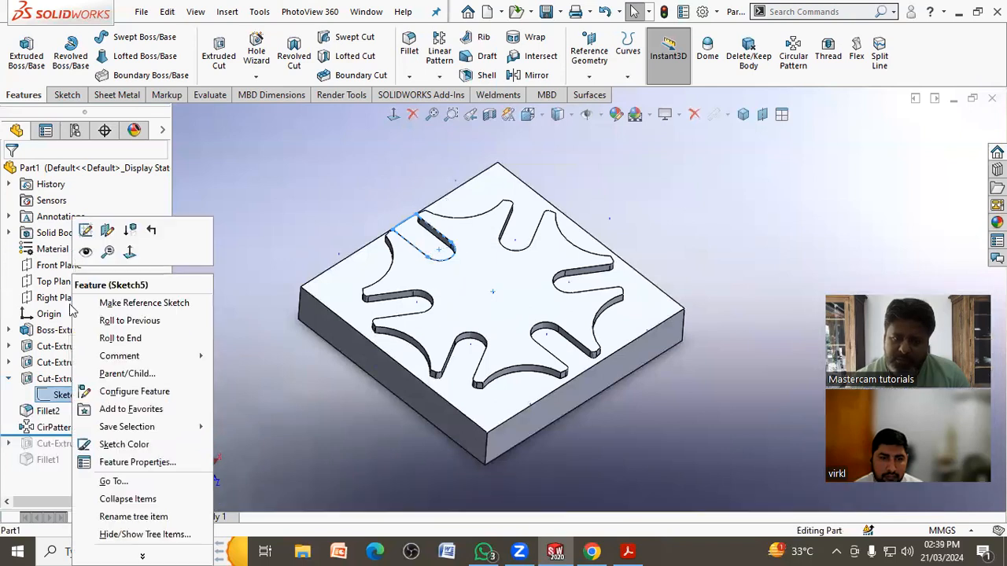
{"action": "left_click", "coordinate": [86, 229]}
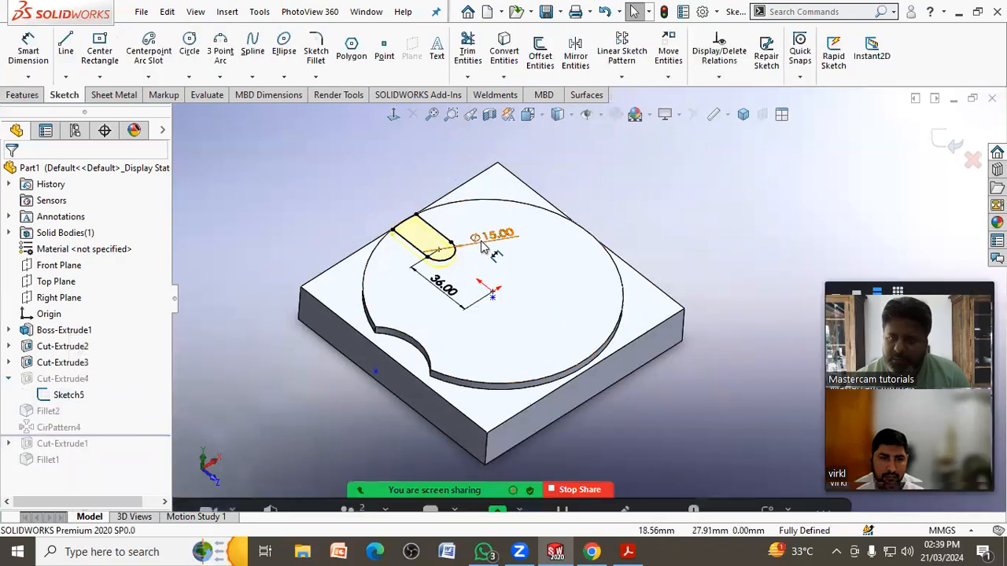
{"action": "left_click", "coordinate": [494, 234]}
{"action": "key", "text": "Delete"}
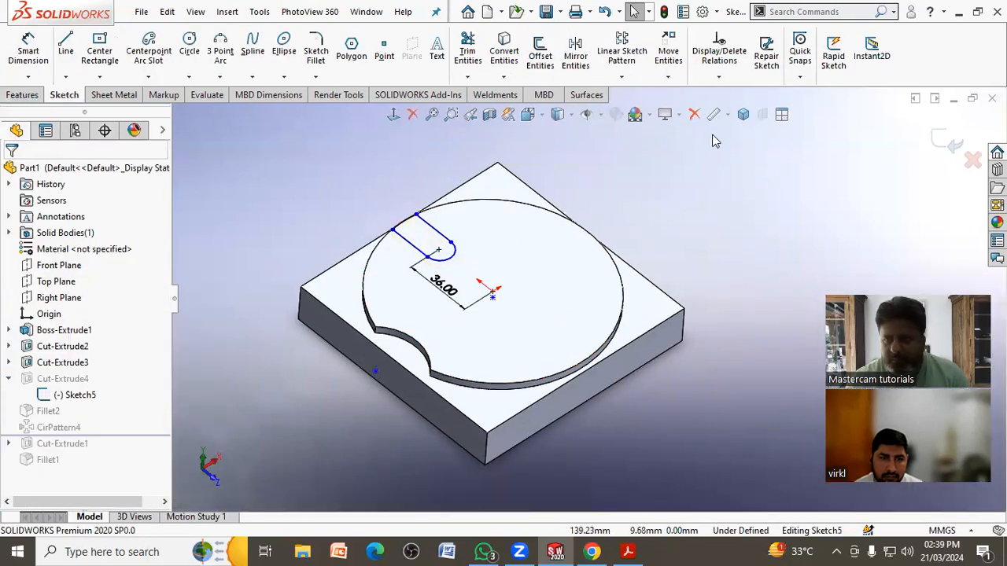
{"action": "left_click", "coordinate": [948, 142]}
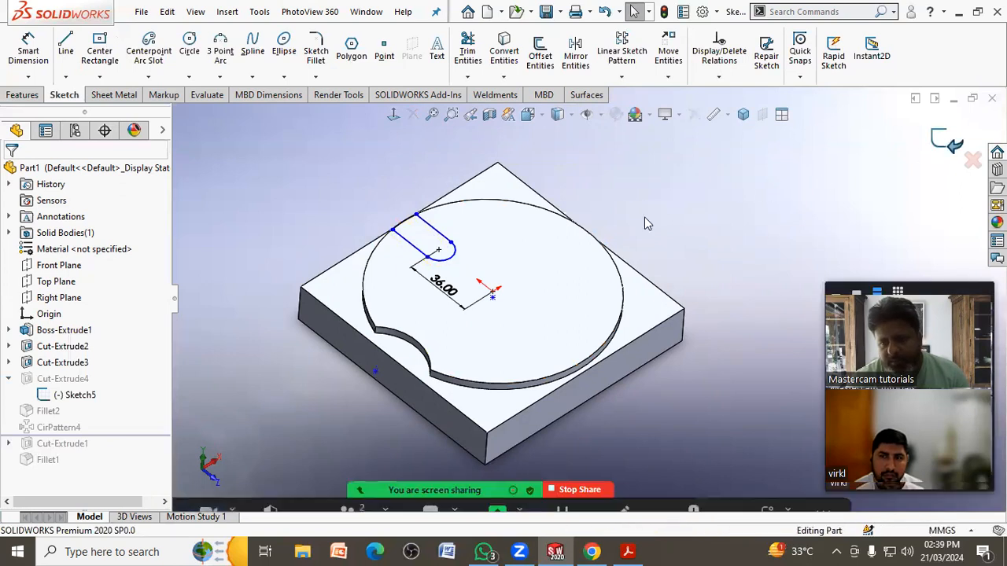
- Reopen Sketch5, add a 7.50 mm radius dimension to the slot's end arc, and exit the sketch
{"action": "left_click", "coordinate": [60, 398]}
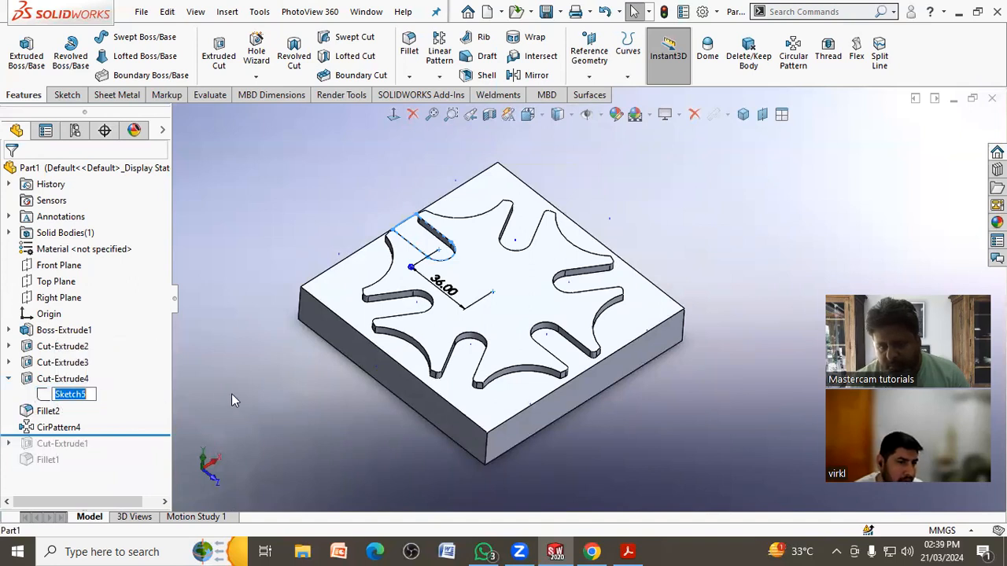
{"action": "left_click", "coordinate": [231, 394]}
{"action": "left_click", "coordinate": [75, 398]}
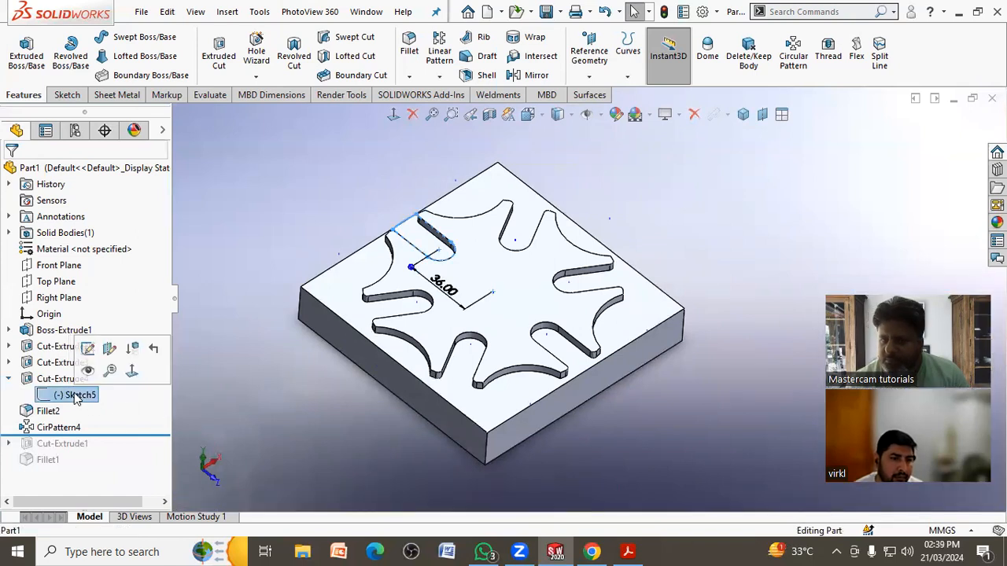
{"action": "left_click", "coordinate": [87, 347]}
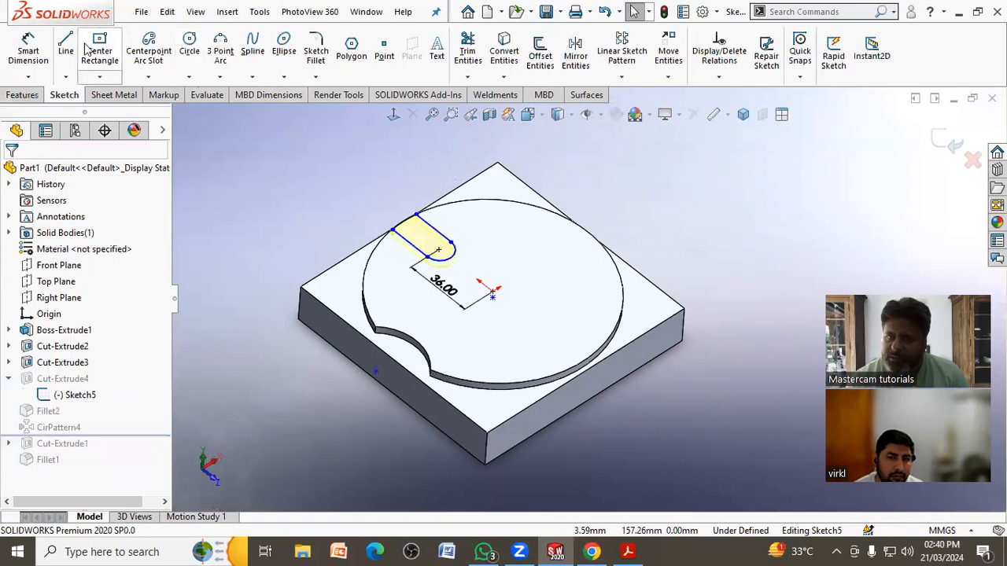
{"action": "left_click", "coordinate": [28, 48]}
{"action": "left_click", "coordinate": [456, 260]}
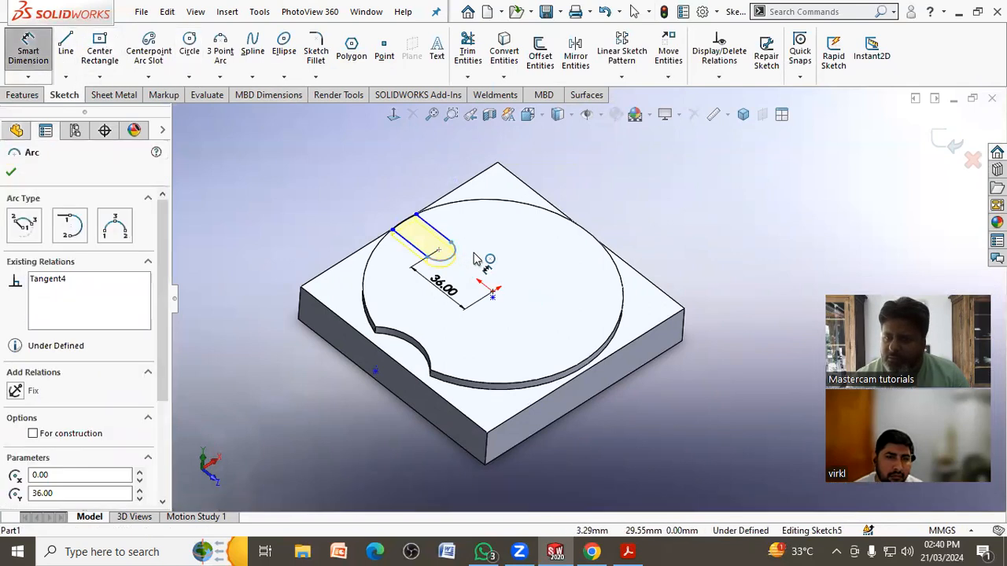
{"action": "left_click", "coordinate": [561, 250]}
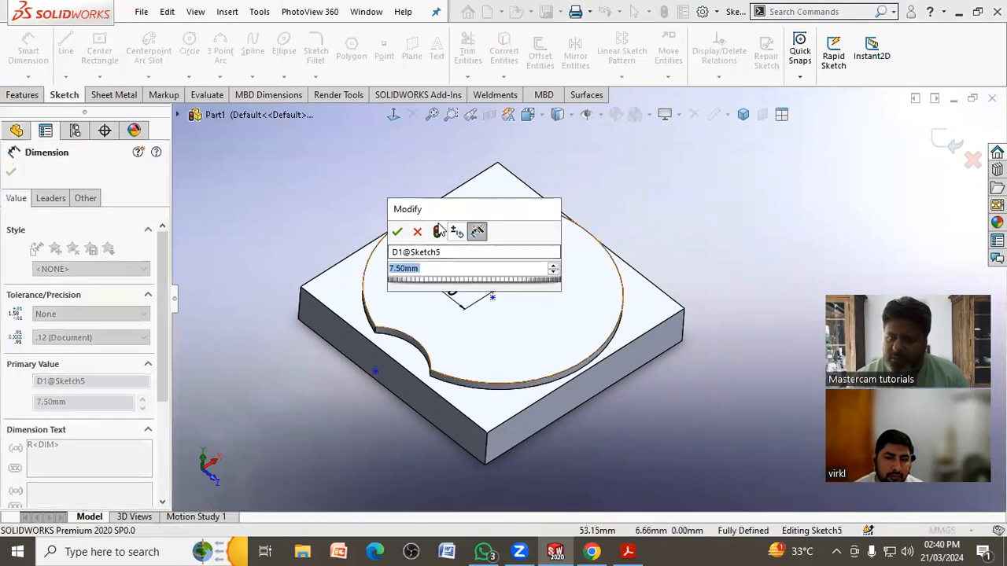
{"action": "left_click", "coordinate": [397, 232]}
{"action": "left_click", "coordinate": [759, 161]}
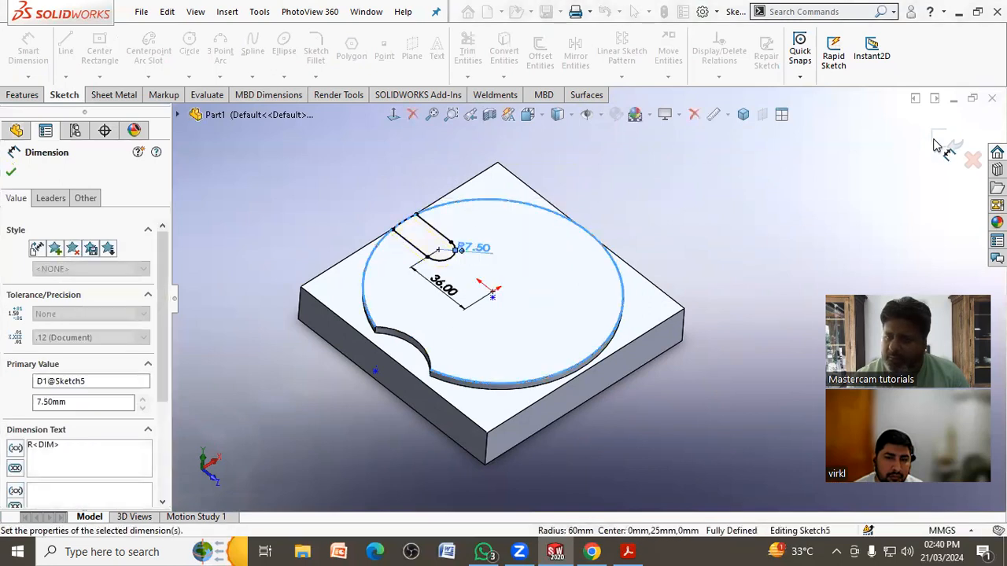
{"action": "left_click", "coordinate": [935, 140]}
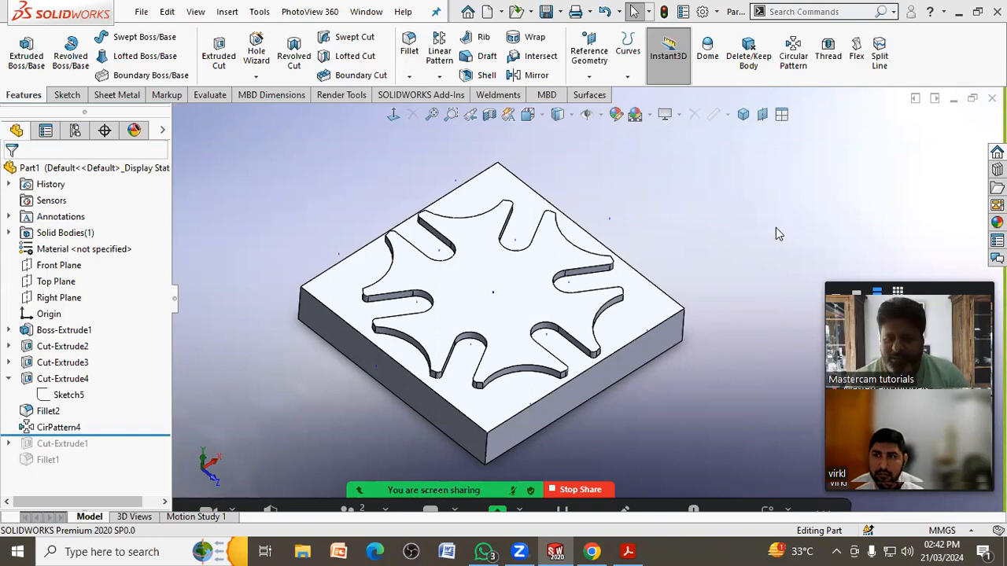
- Assign the Copper material to the part
{"action": "scroll", "coordinate": [602, 295], "scroll_direction": "down", "scroll_amount": 1}
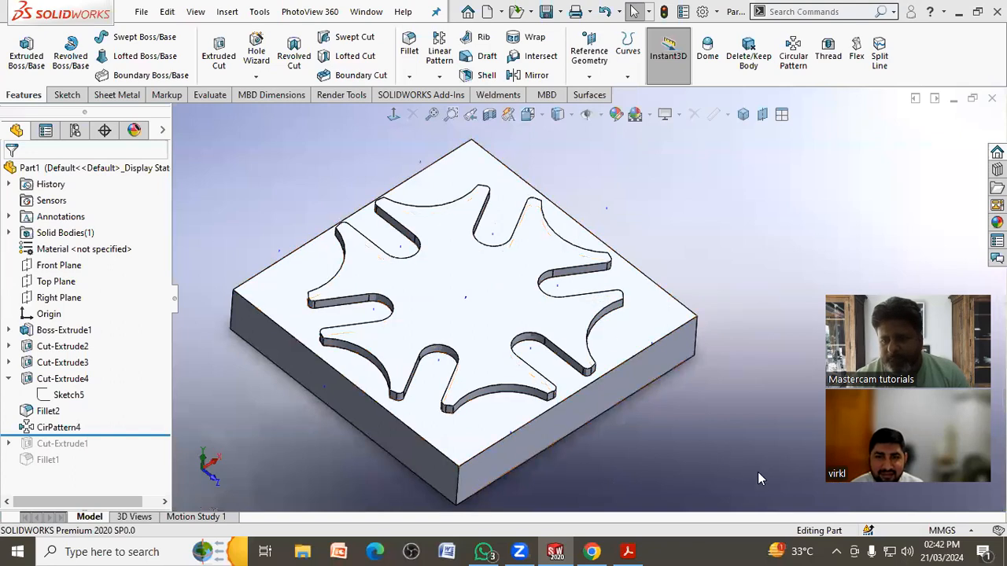
{"action": "mouse_move", "coordinate": [515, 357]}
{"action": "middle_mouse_down"}
{"action": "mouse_move", "coordinate": [517, 338]}
{"action": "mouse_move", "coordinate": [524, 355]}
{"action": "middle_mouse_up"}
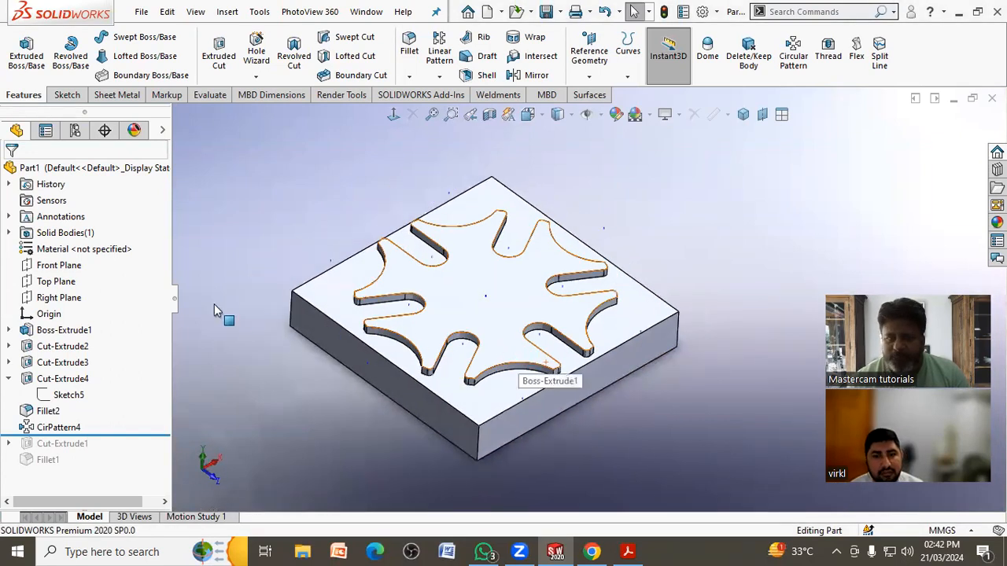
{"action": "right_click", "coordinate": [98, 249]}
{"action": "left_click", "coordinate": [208, 379]}
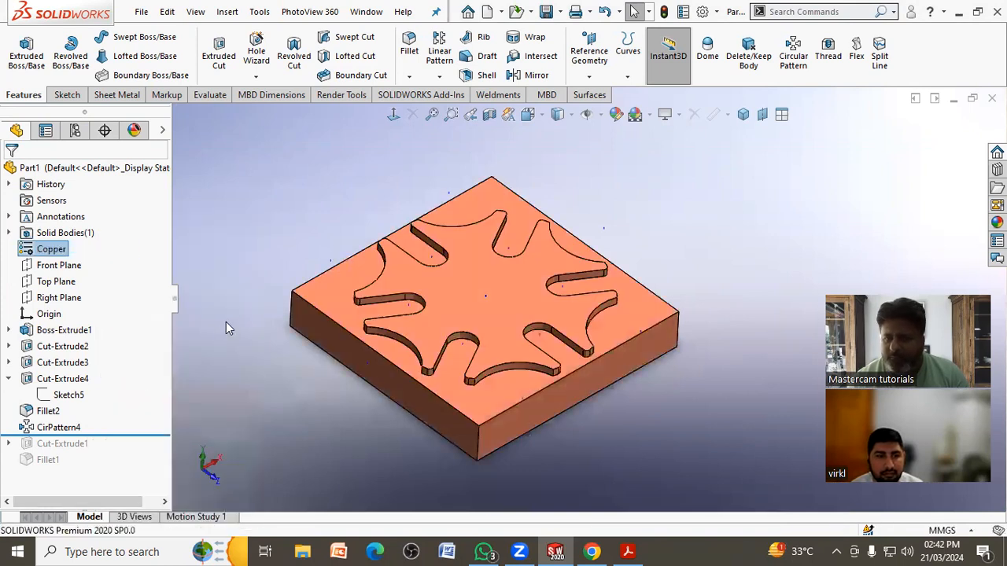
- Add Material and Weight as custom text properties in the part's file properties
{"action": "left_click", "coordinate": [141, 11]}
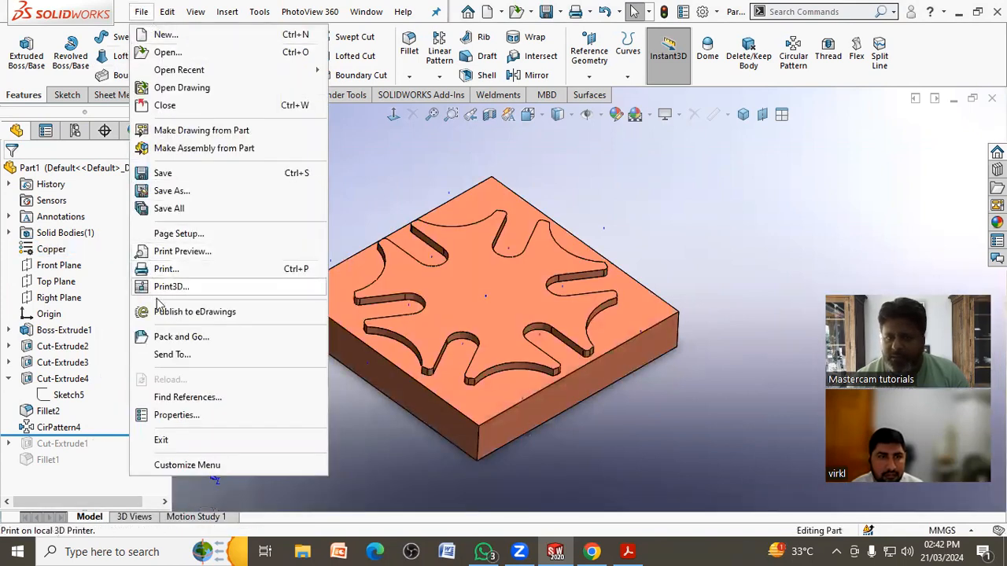
{"action": "left_click", "coordinate": [176, 415]}
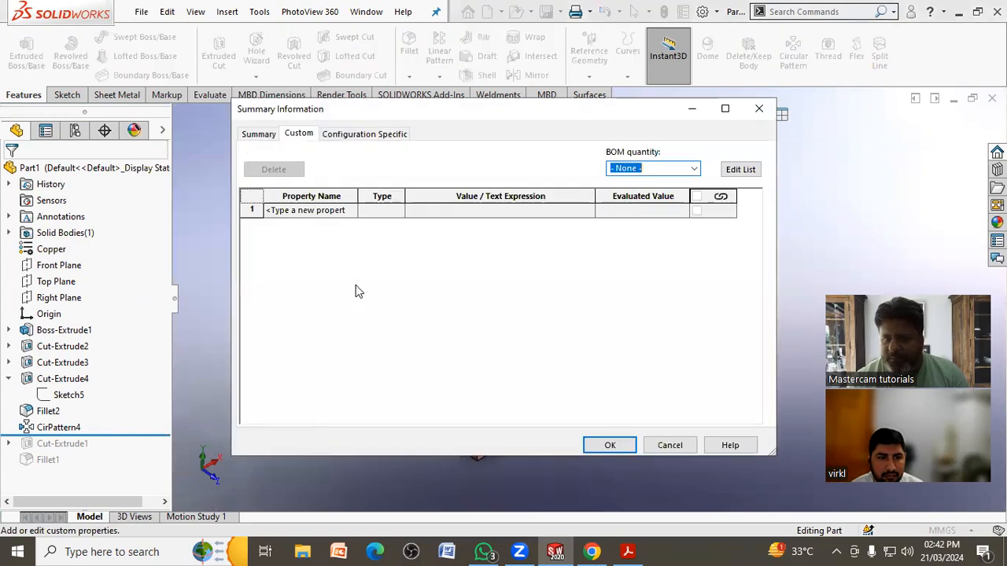
{"action": "left_click", "coordinate": [353, 212]}
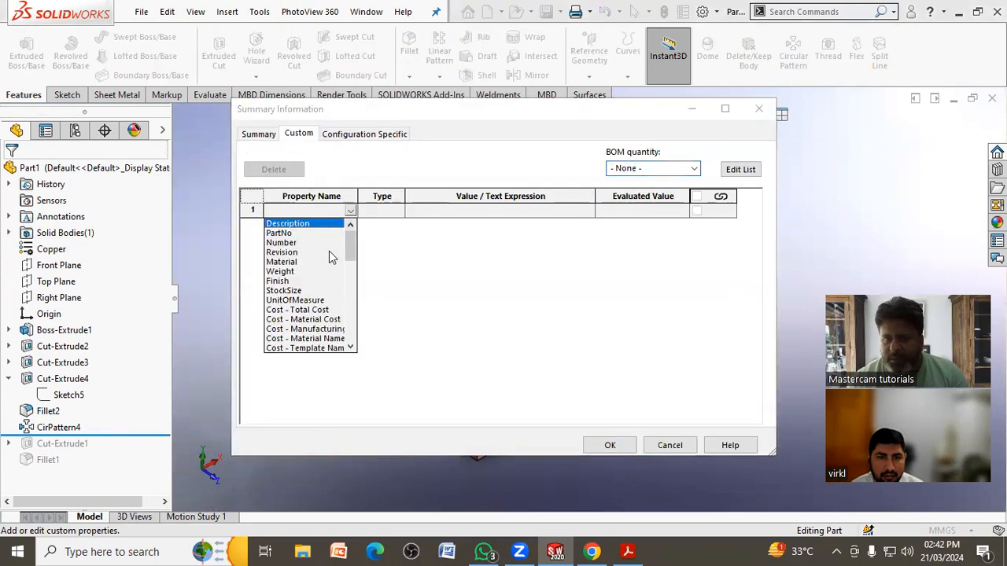
{"action": "left_click", "coordinate": [295, 263]}
{"action": "left_click", "coordinate": [347, 228]}
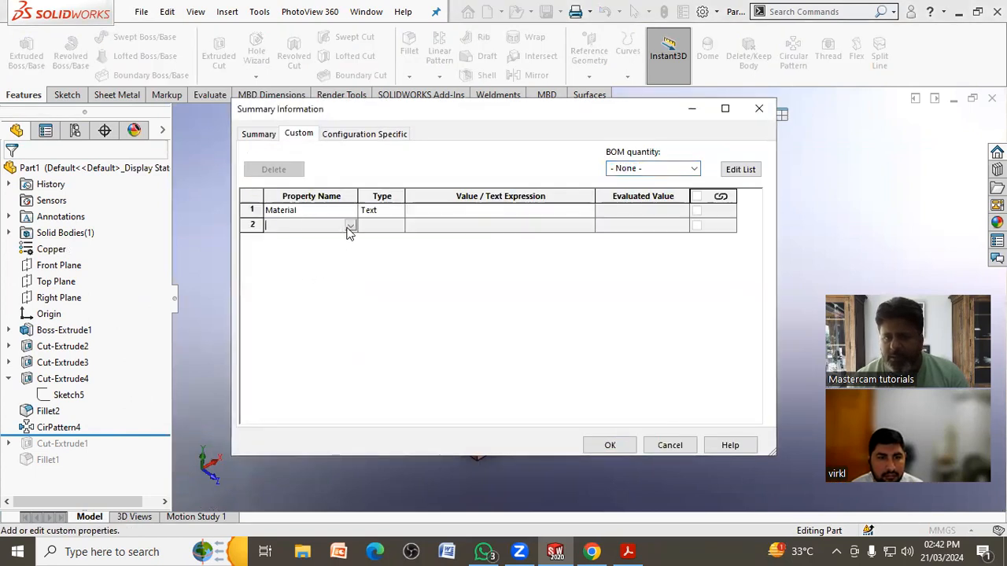
{"action": "left_click", "coordinate": [375, 226]}
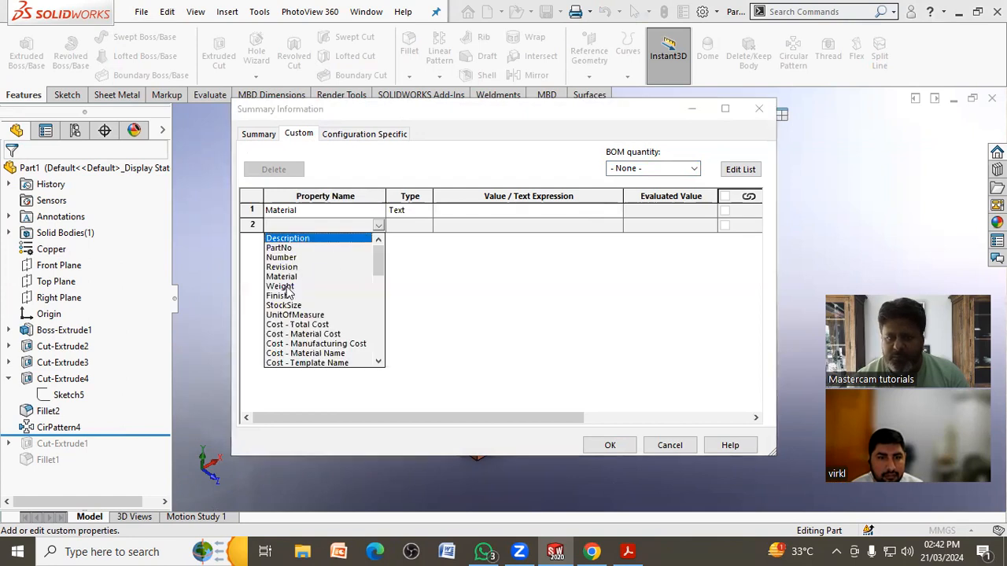
{"action": "left_click", "coordinate": [280, 286]}
- Link the Material property to the part's material and the Weight property to its mass, and accept the properties
{"action": "left_click", "coordinate": [574, 213]}
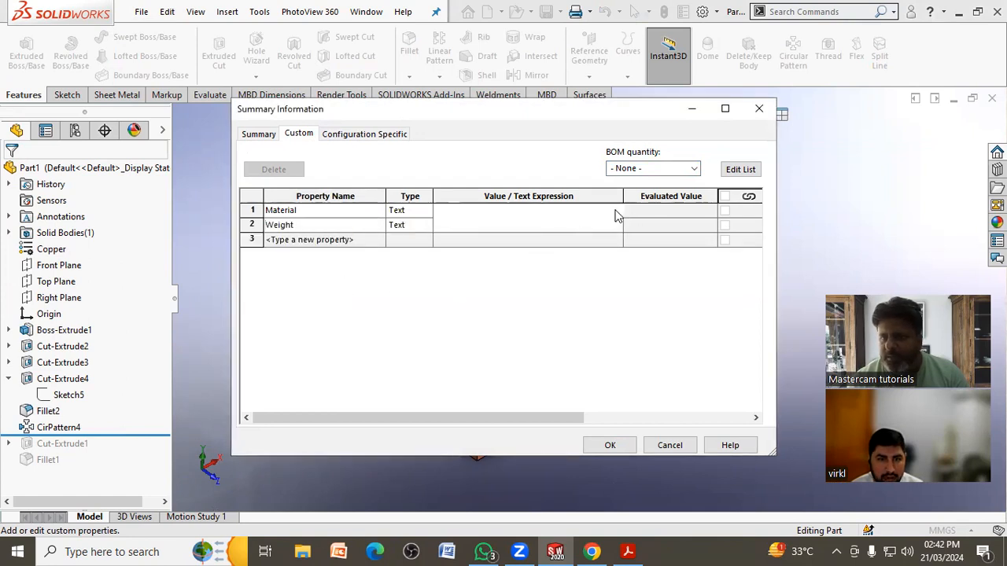
{"action": "left_click", "coordinate": [616, 211]}
{"action": "left_click", "coordinate": [452, 225]}
{"action": "left_click", "coordinate": [609, 227]}
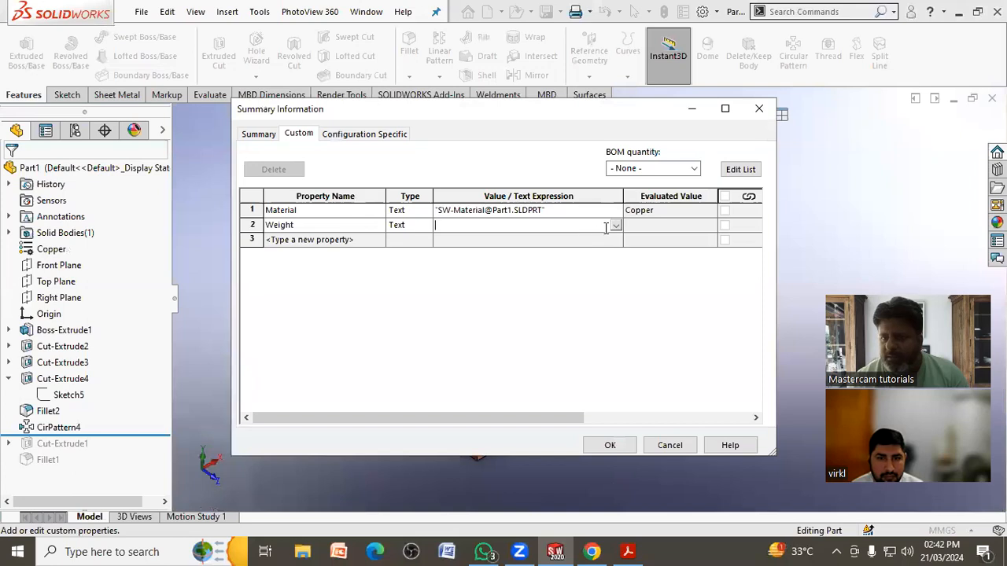
{"action": "left_click", "coordinate": [615, 225]}
{"action": "left_click", "coordinate": [456, 249]}
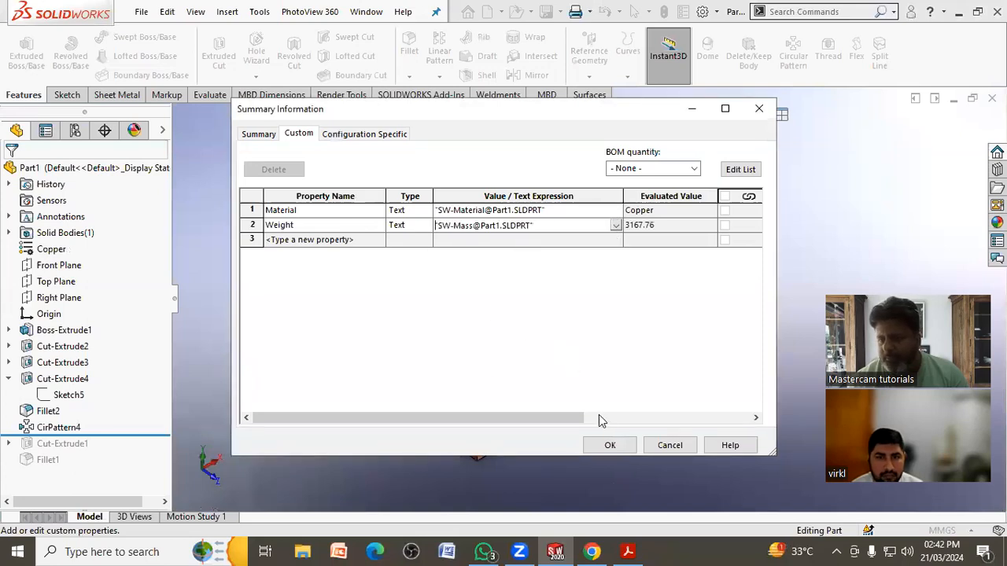
{"action": "left_click", "coordinate": [610, 445]}
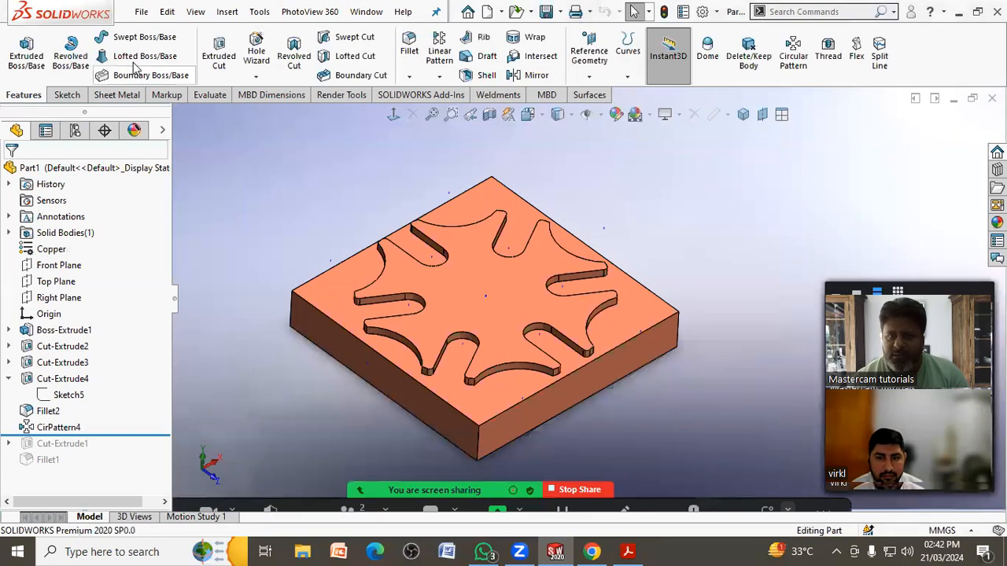
- Save the part in the Documents folder under the file name sd
{"action": "left_click", "coordinate": [141, 11]}
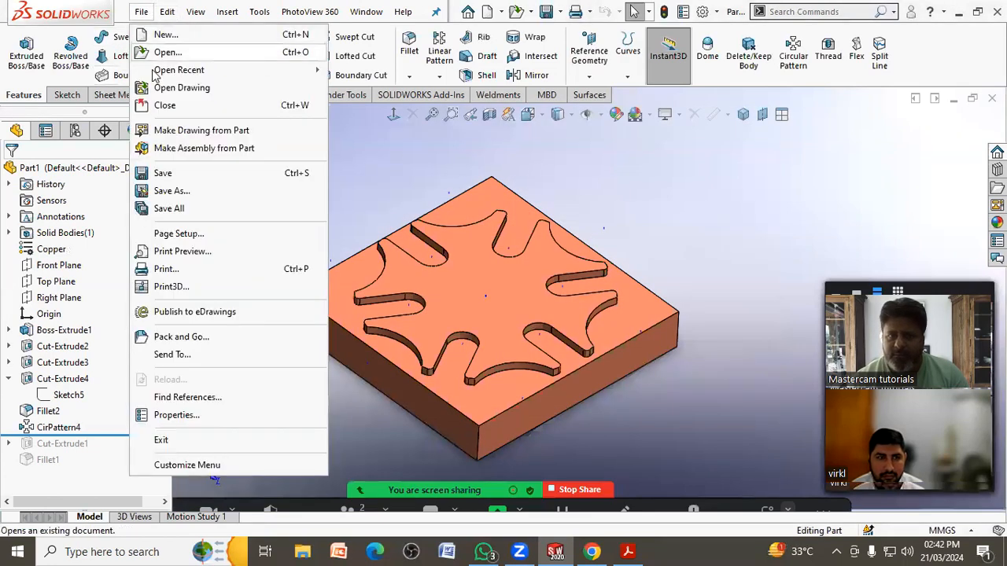
{"action": "left_click", "coordinate": [167, 173]}
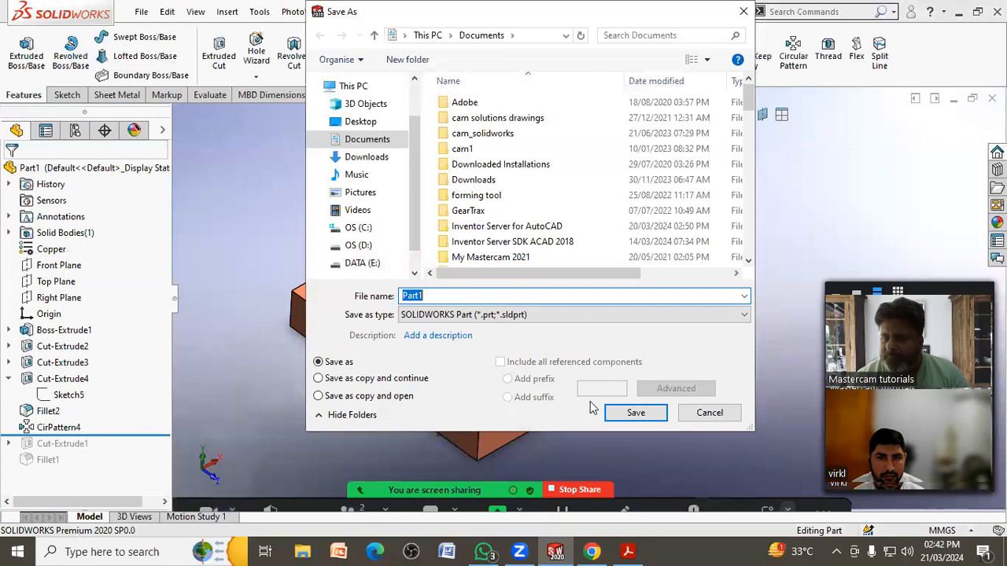
{"action": "left_click", "coordinate": [621, 417]}
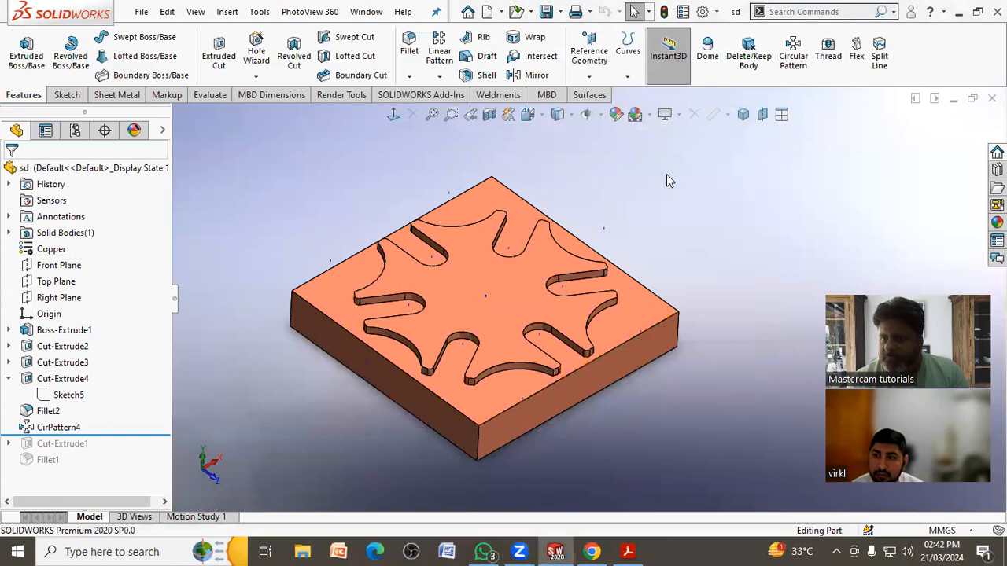
- Inspect the slotted plate from several angles and return it to the isometric view
{"action": "left_click", "coordinate": [528, 114]}
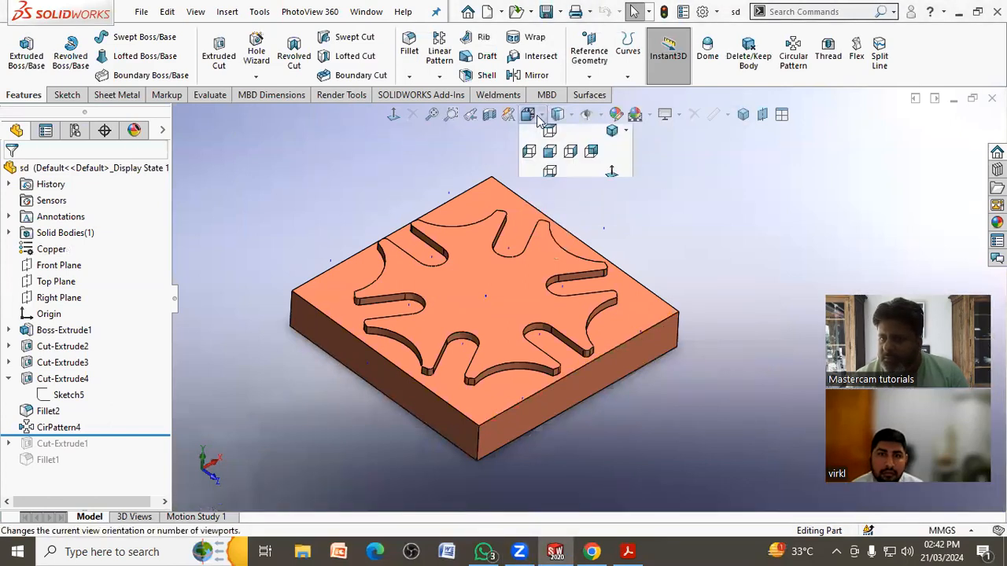
{"action": "left_click", "coordinate": [607, 157]}
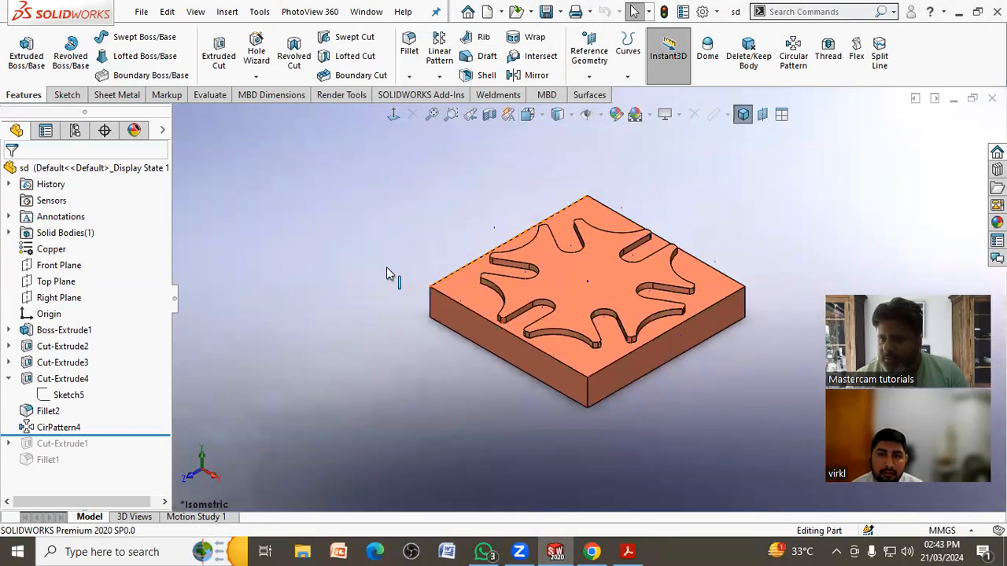
{"action": "middle_click_drag", "start_coordinate": [478, 253], "coordinate": [439, 323]}
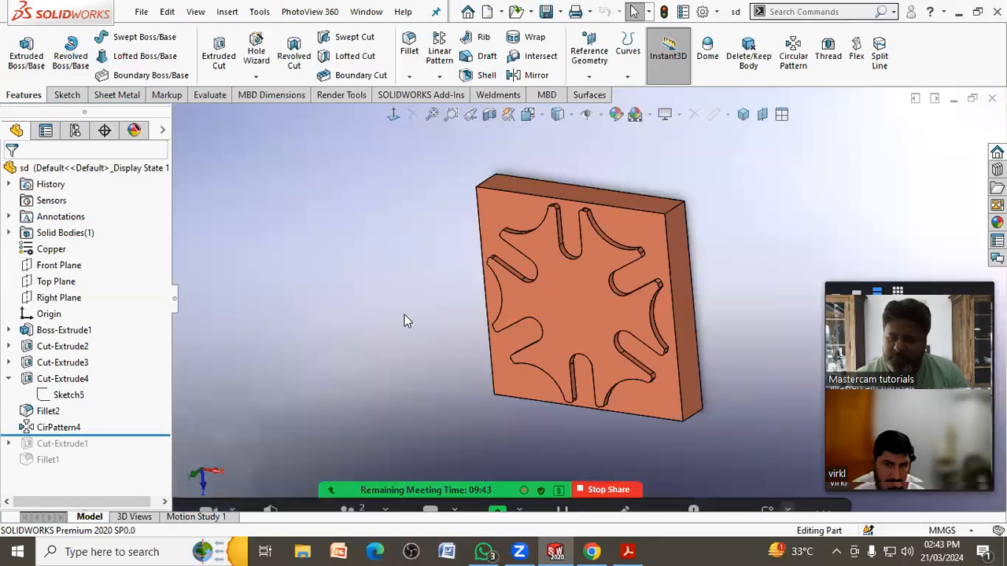
{"action": "left_click", "coordinate": [571, 116]}
{"action": "left_click", "coordinate": [528, 114]}
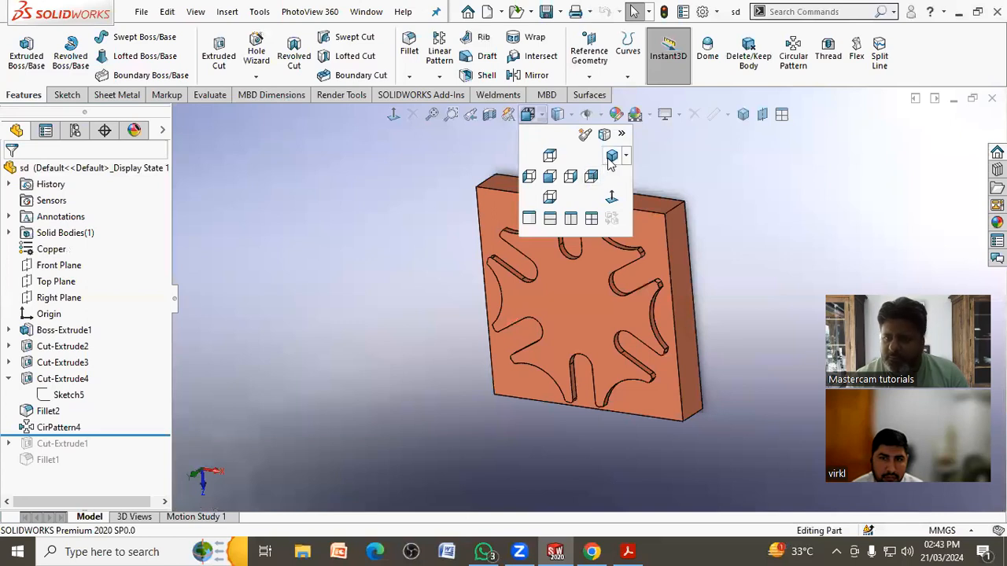
{"action": "left_click", "coordinate": [612, 156]}
{"action": "middle_click_drag", "start_coordinate": [545, 192], "coordinate": [479, 266]}
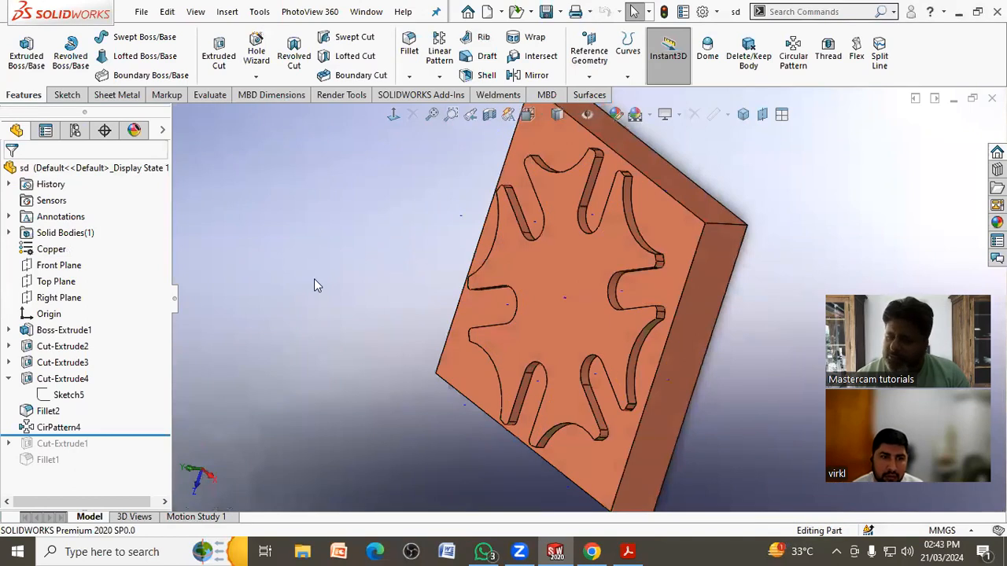
{"action": "key", "text": "f"}
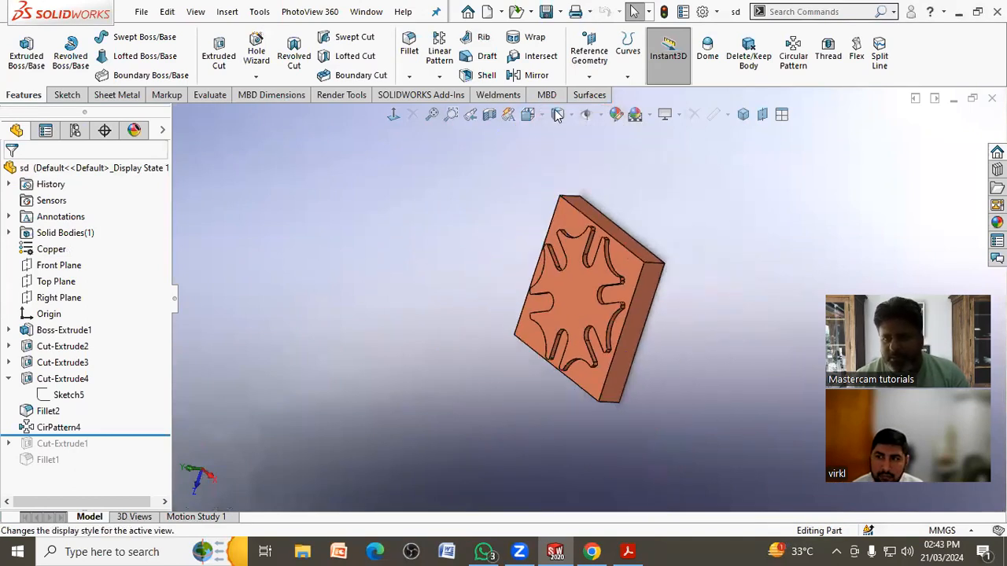
{"action": "left_click", "coordinate": [539, 115]}
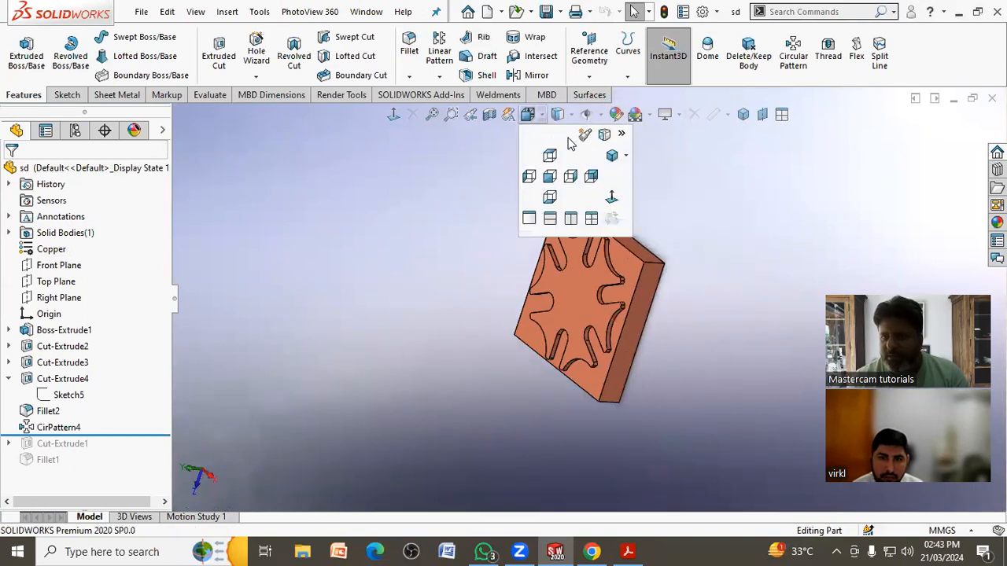
{"action": "left_click", "coordinate": [614, 157]}
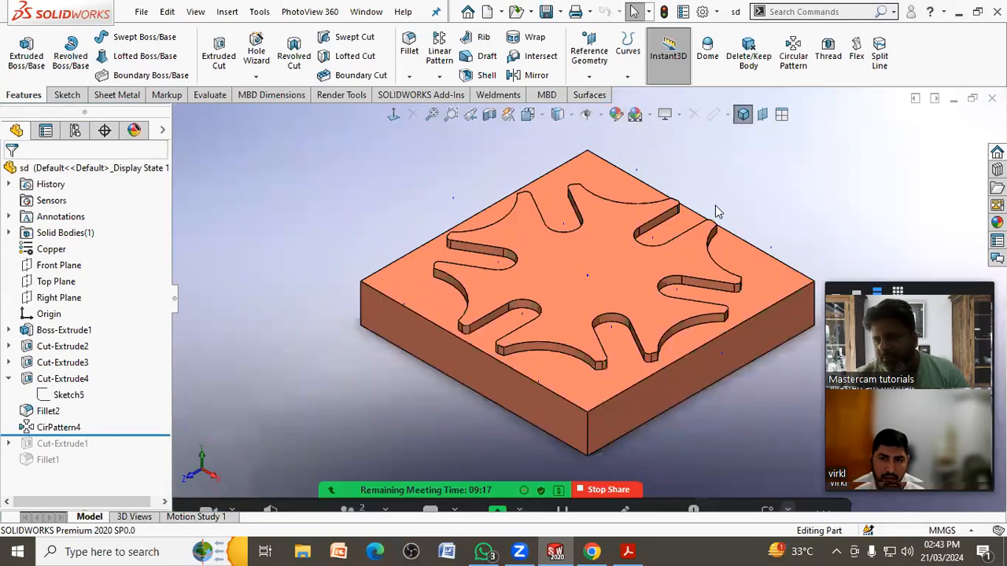
{"action": "scroll", "coordinate": [645, 274], "scroll_direction": "up", "scroll_amount": 2}
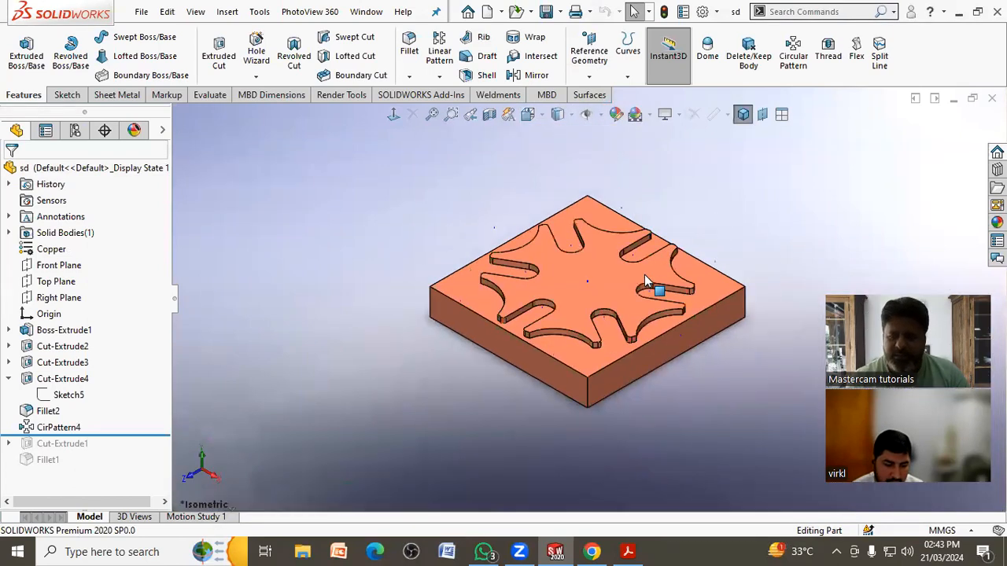
{"action": "scroll", "coordinate": [766, 229], "scroll_direction": "down", "scroll_amount": 1}
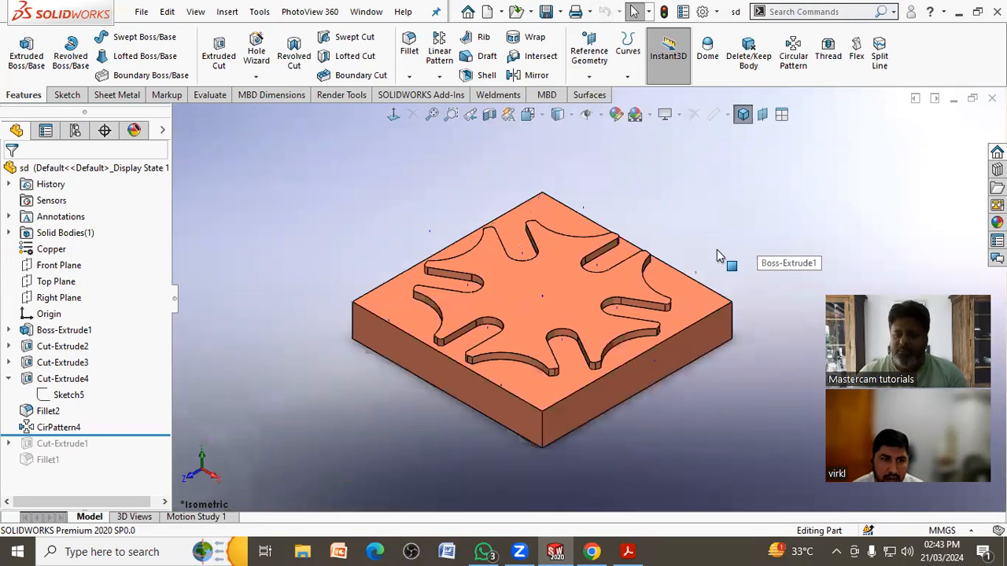
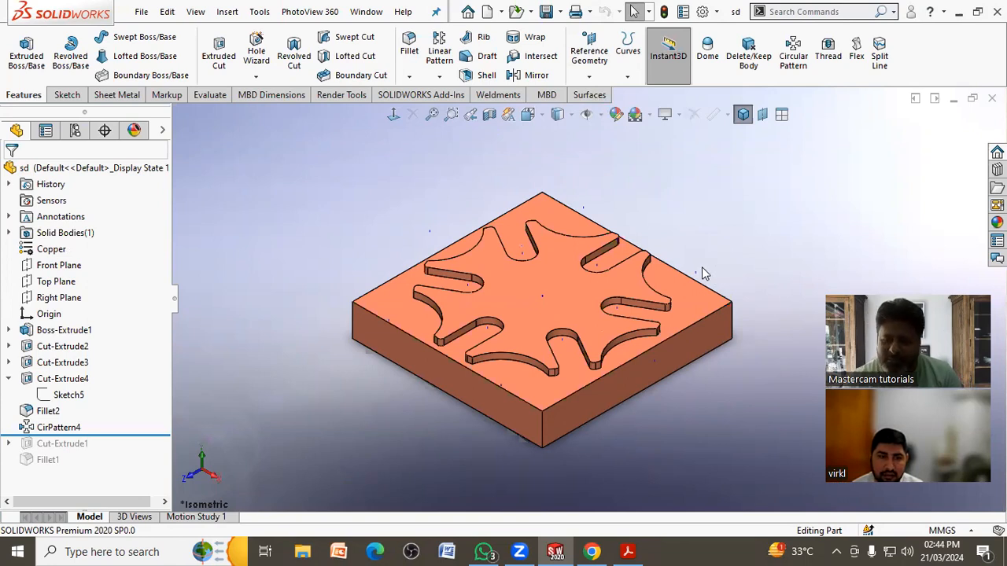
{"action": "scroll", "coordinate": [709, 349], "scroll_direction": "up", "scroll_amount": 1}
{"action": "scroll", "coordinate": [710, 348], "scroll_direction": "down", "scroll_amount": 1}
{"action": "scroll", "coordinate": [468, 271], "scroll_direction": "down", "scroll_amount": 2}
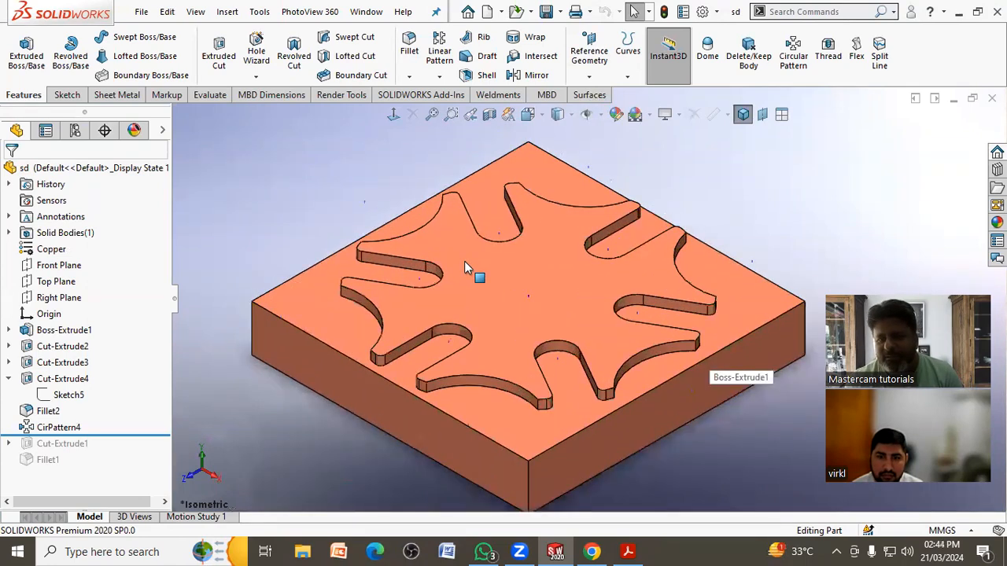
{"action": "scroll", "coordinate": [464, 268], "scroll_direction": "up", "scroll_amount": 1}
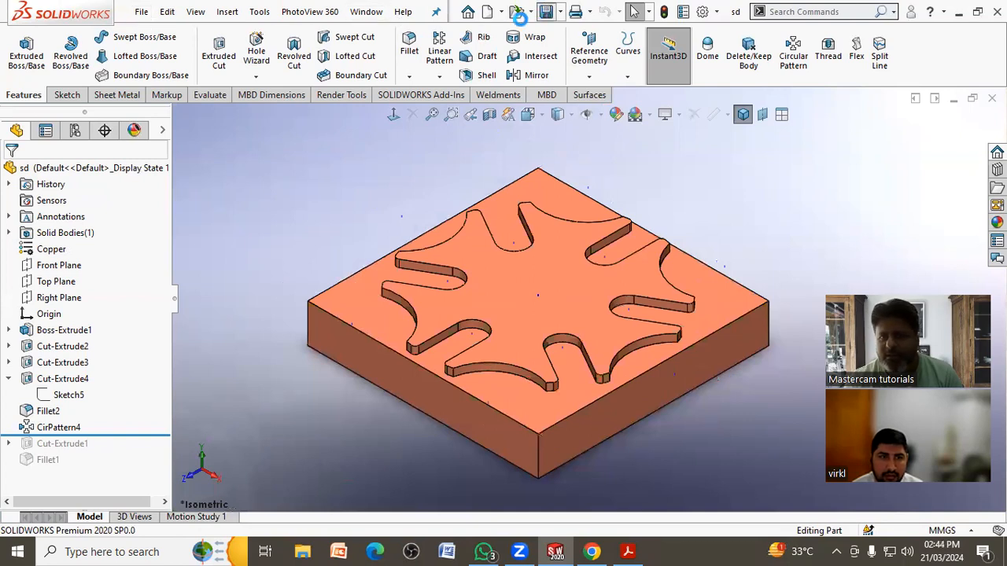
- Make a drawing from the part and project a view of the slotted face to the left of the upper side view
{"action": "left_click", "coordinate": [144, 11]}
{"action": "left_click", "coordinate": [157, 129]}
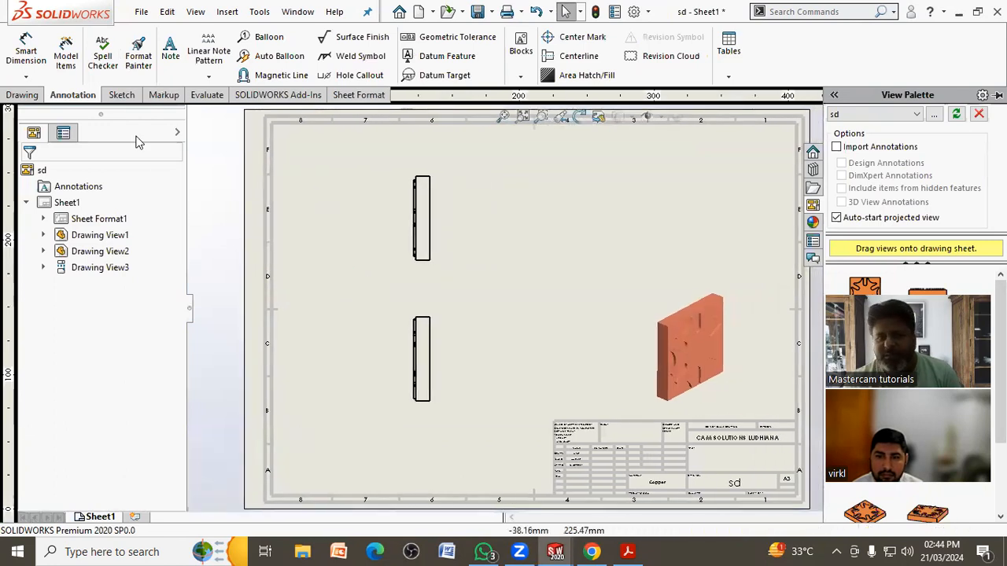
{"action": "left_click", "coordinate": [23, 95]}
{"action": "left_click", "coordinate": [54, 55]}
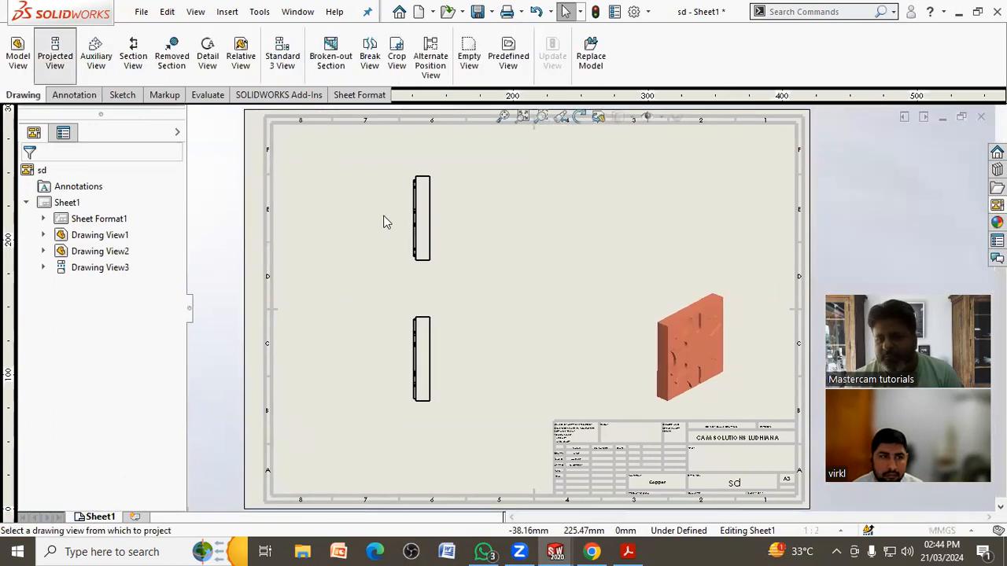
{"action": "left_click", "coordinate": [429, 240]}
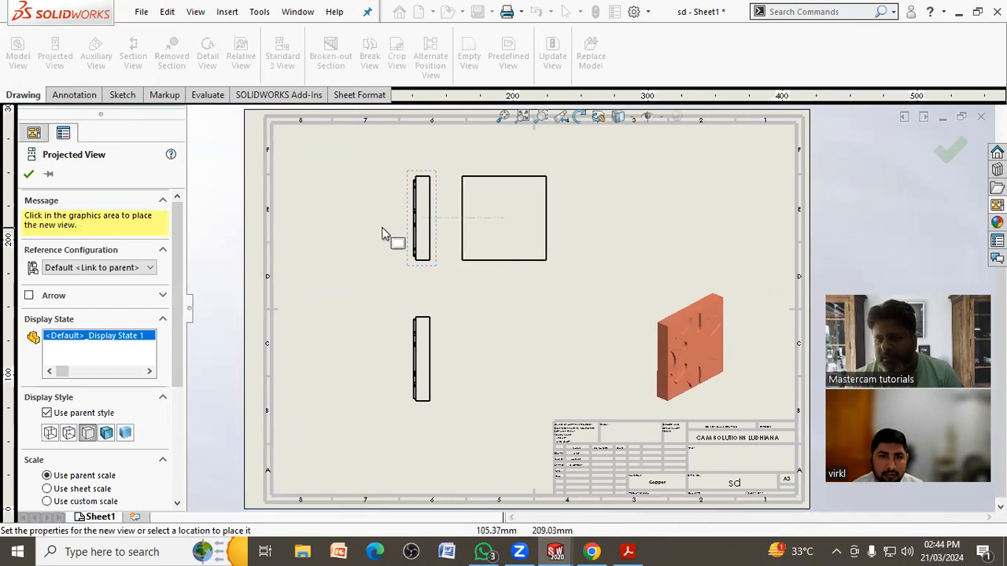
{"action": "left_click", "coordinate": [347, 227]}
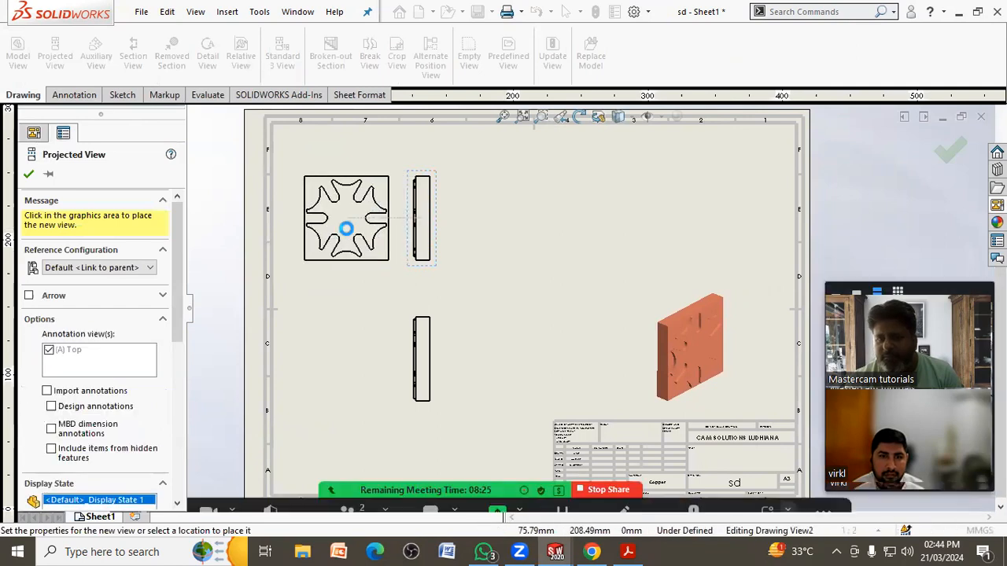
{"action": "left_click", "coordinate": [30, 174]}
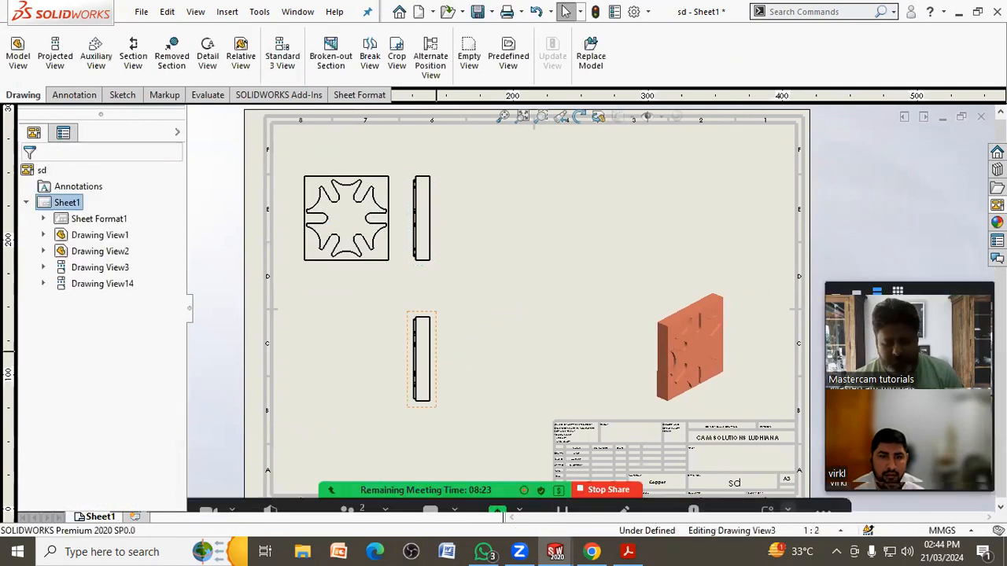
- Delete the lower side view from the sheet
{"action": "left_click", "coordinate": [438, 358]}
{"action": "key", "text": "Delete"}
{"action": "left_click", "coordinate": [603, 221]}
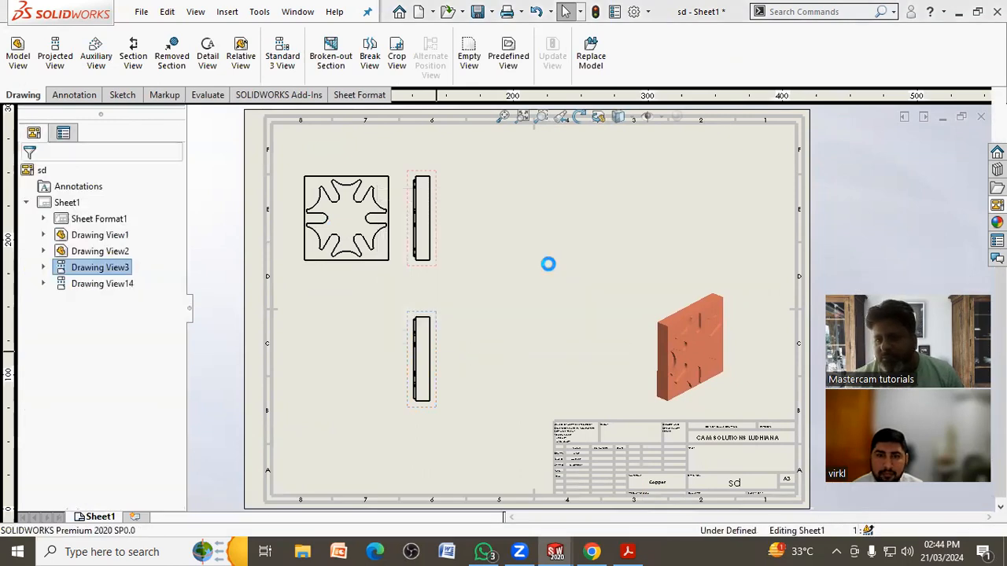
- Move the slotted face view and the side view farther into the sheet with a wider gap between them
{"action": "mouse_move", "coordinate": [443, 274]}
{"action": "left_mouse_down"}
{"action": "mouse_move", "coordinate": [530, 299]}
{"action": "mouse_move", "coordinate": [549, 293]}
{"action": "left_mouse_up"}
{"action": "mouse_move", "coordinate": [401, 286]}
{"action": "left_mouse_down"}
{"action": "mouse_move", "coordinate": [438, 322]}
{"action": "mouse_move", "coordinate": [467, 322]}
{"action": "left_mouse_up"}
{"action": "left_click", "coordinate": [465, 353]}
{"action": "scroll", "coordinate": [463, 349], "scroll_direction": "up", "scroll_amount": 3}
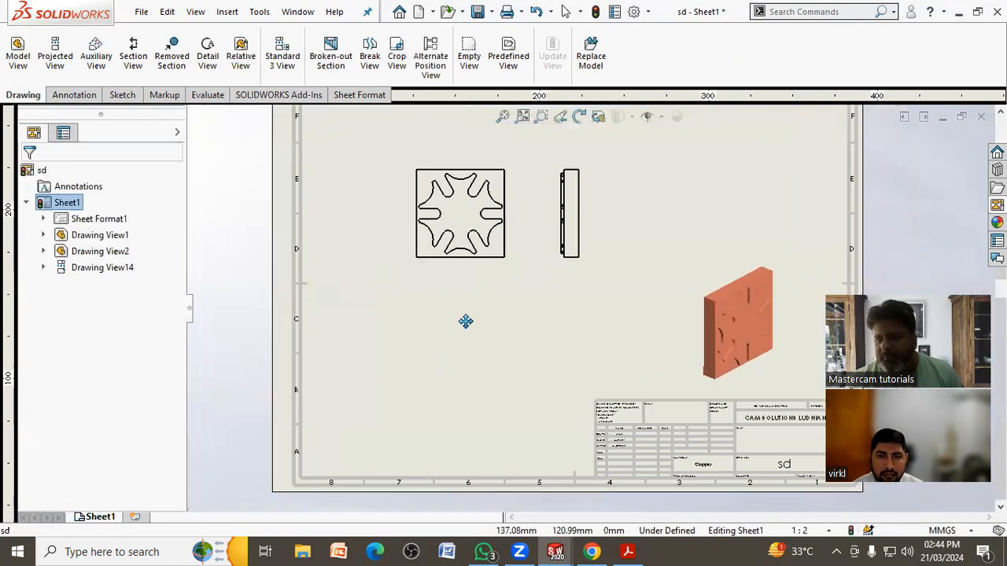
- Change the orientation of the pictorial view to Trimetric
{"action": "left_click", "coordinate": [689, 346]}
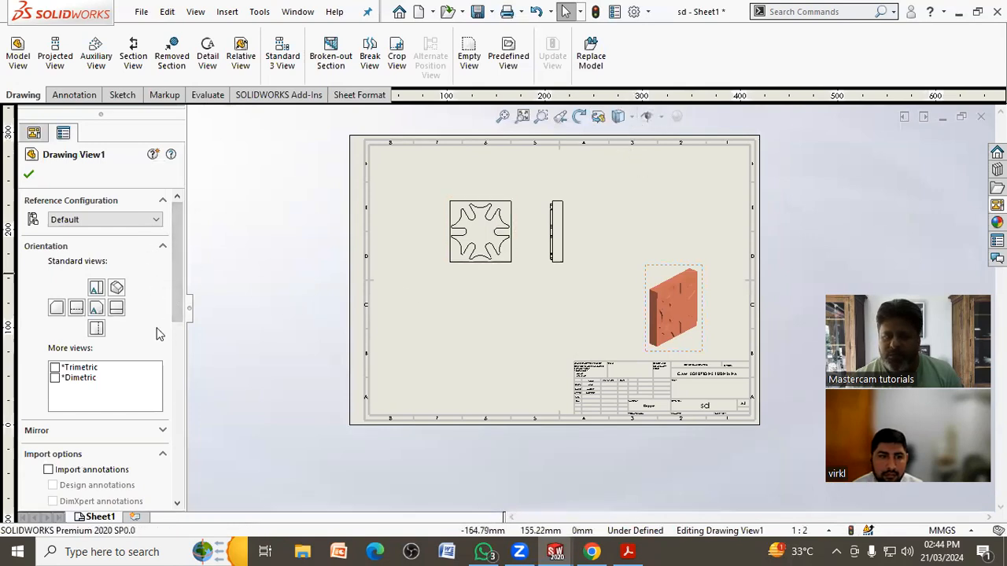
{"action": "left_click", "coordinate": [77, 369]}
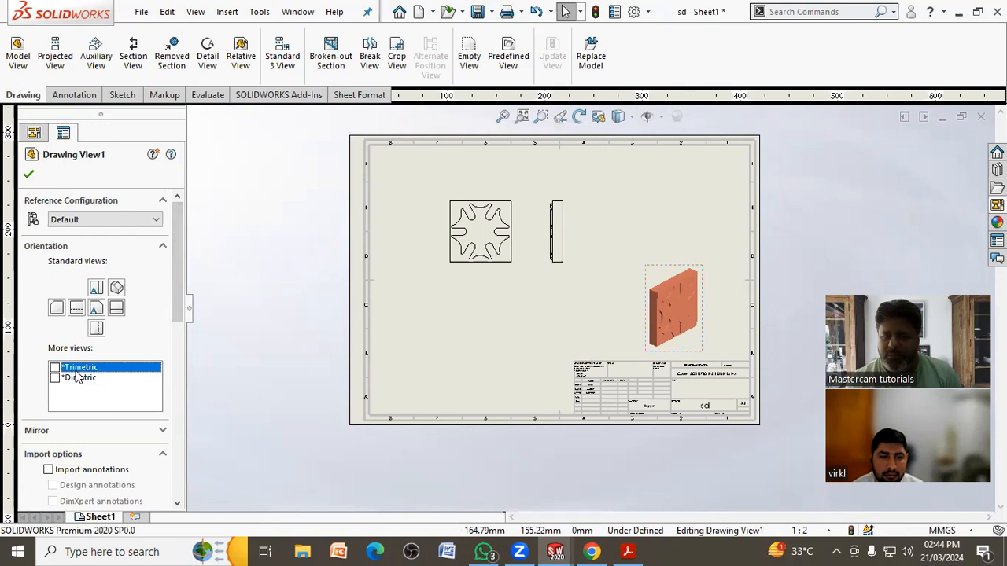
{"action": "left_click", "coordinate": [55, 369]}
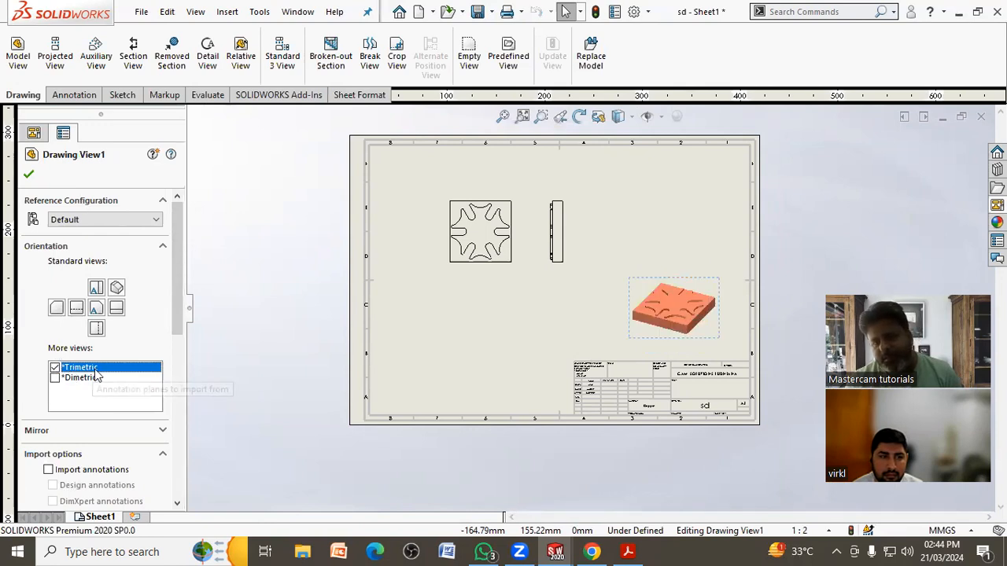
{"action": "left_click", "coordinate": [29, 175]}
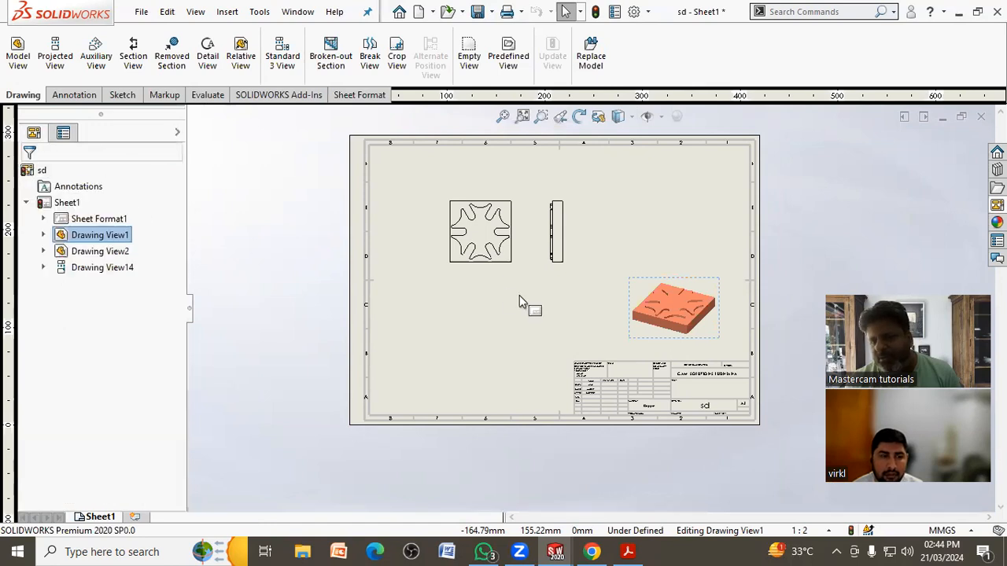
- Set the pictorial view's display style to Shaded With Edges
{"action": "left_click", "coordinate": [708, 342]}
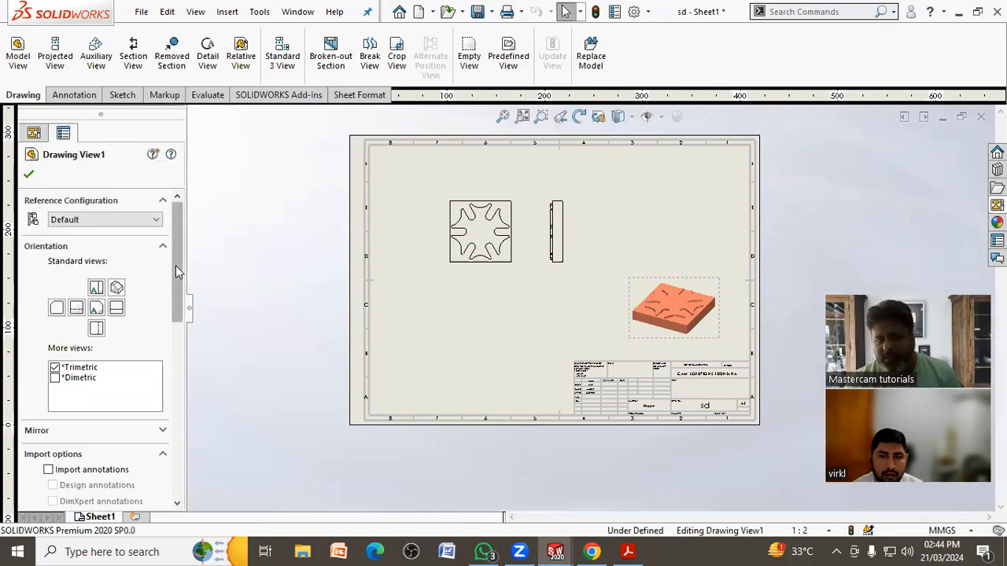
{"action": "left_click_drag", "start_coordinate": [176, 265], "coordinate": [169, 383]}
{"action": "left_click", "coordinate": [114, 353]}
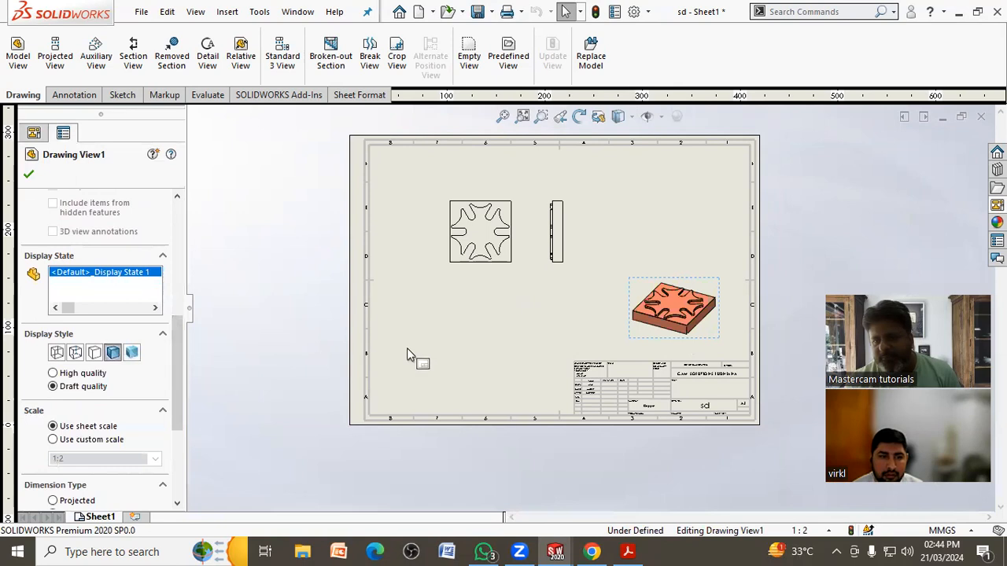
- Move the pictorial view down and to the right, just above the title block
{"action": "left_click", "coordinate": [715, 342]}
{"action": "left_click", "coordinate": [723, 358]}
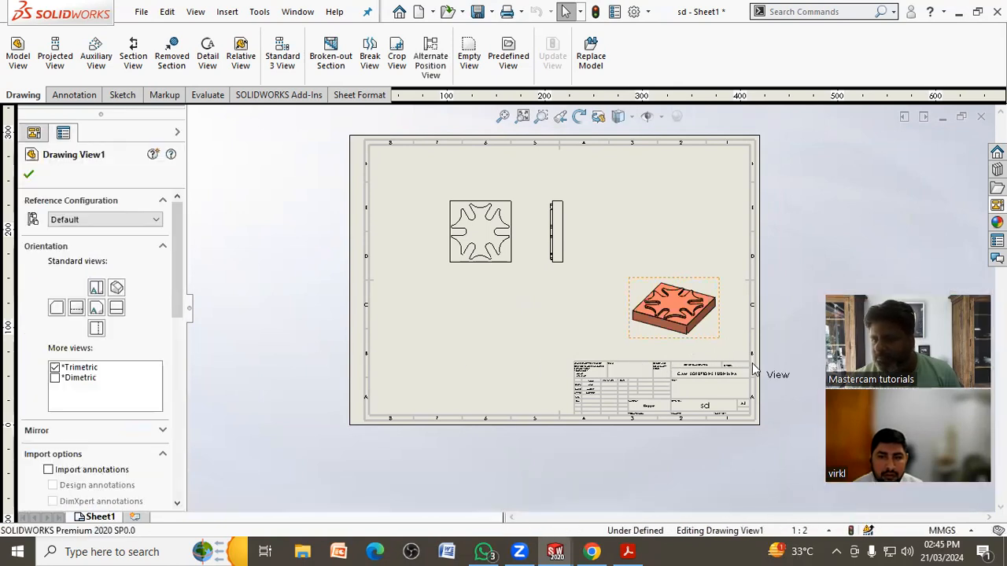
{"action": "left_click_drag", "start_coordinate": [731, 353], "coordinate": [747, 357]}
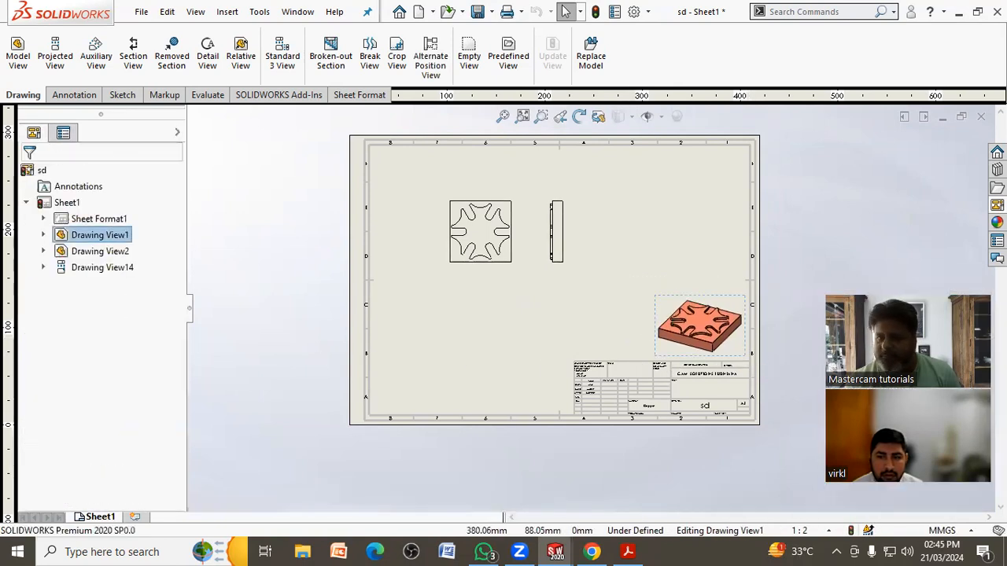
{"action": "left_click", "coordinate": [486, 301]}
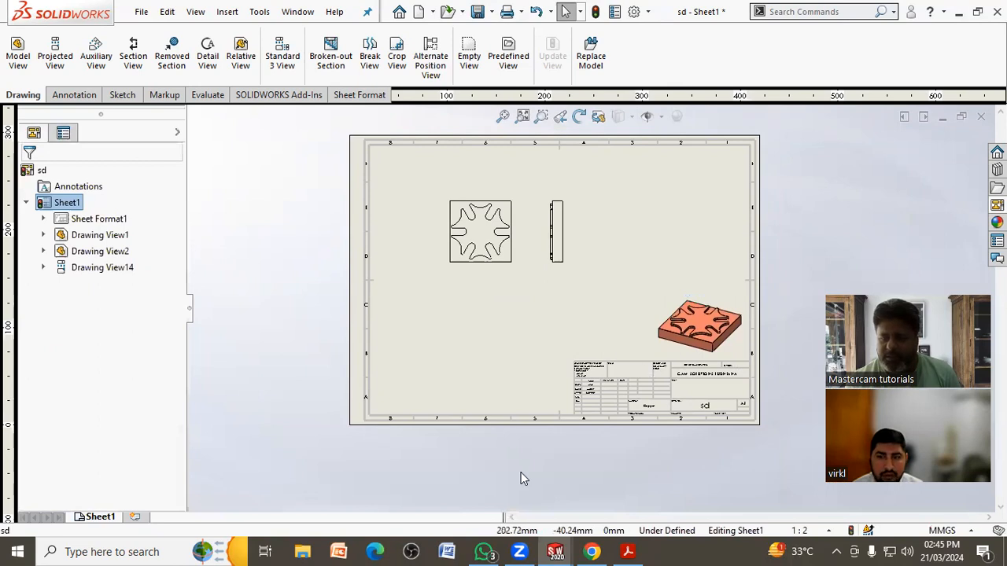
- Set the sheet scale to 1:1, then space the slotted face and side views apart and move them lower on the sheet
{"action": "left_click", "coordinate": [799, 531]}
{"action": "left_click", "coordinate": [783, 258]}
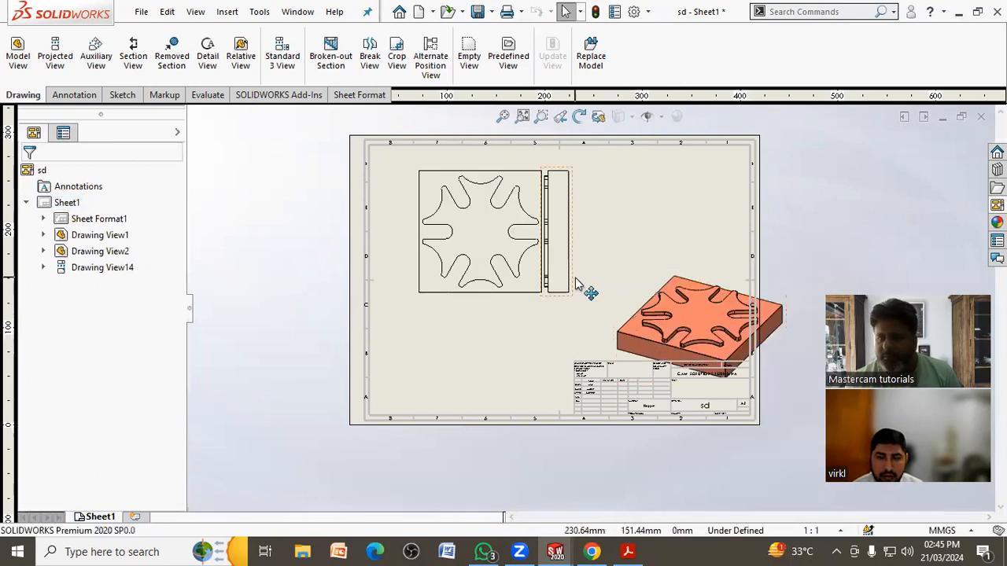
{"action": "left_click_drag", "start_coordinate": [579, 285], "coordinate": [634, 288]}
{"action": "mouse_move", "coordinate": [525, 291]}
{"action": "left_mouse_down"}
{"action": "mouse_move", "coordinate": [528, 333]}
{"action": "mouse_move", "coordinate": [537, 331]}
{"action": "left_mouse_up"}
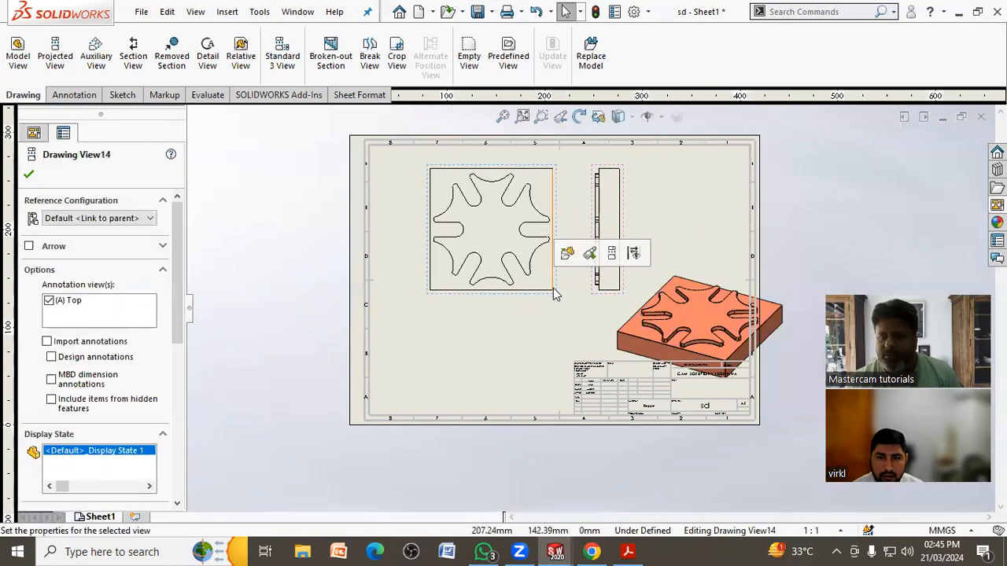
{"action": "left_click_drag", "start_coordinate": [597, 295], "coordinate": [586, 333]}
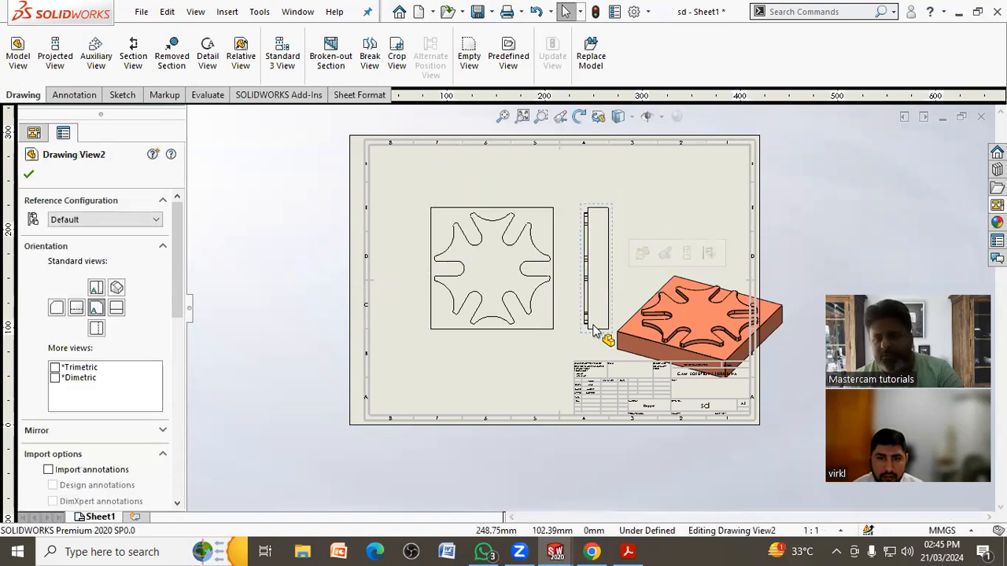
- Delete the side view and project a new edge view of the plate above the slotted face view
{"action": "key", "text": "Delete"}
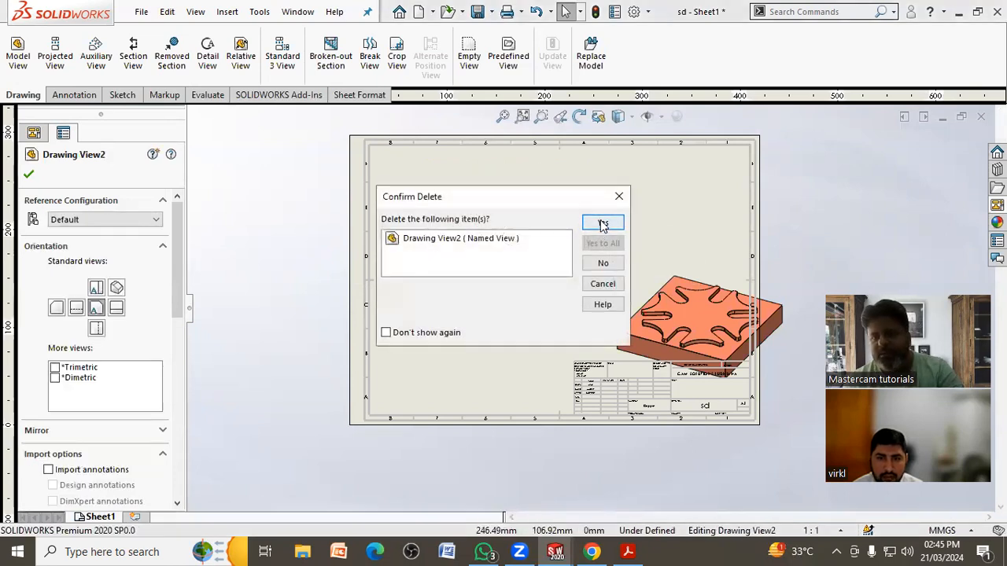
{"action": "left_click", "coordinate": [602, 225]}
{"action": "left_click", "coordinate": [55, 55]}
{"action": "left_click", "coordinate": [501, 239]}
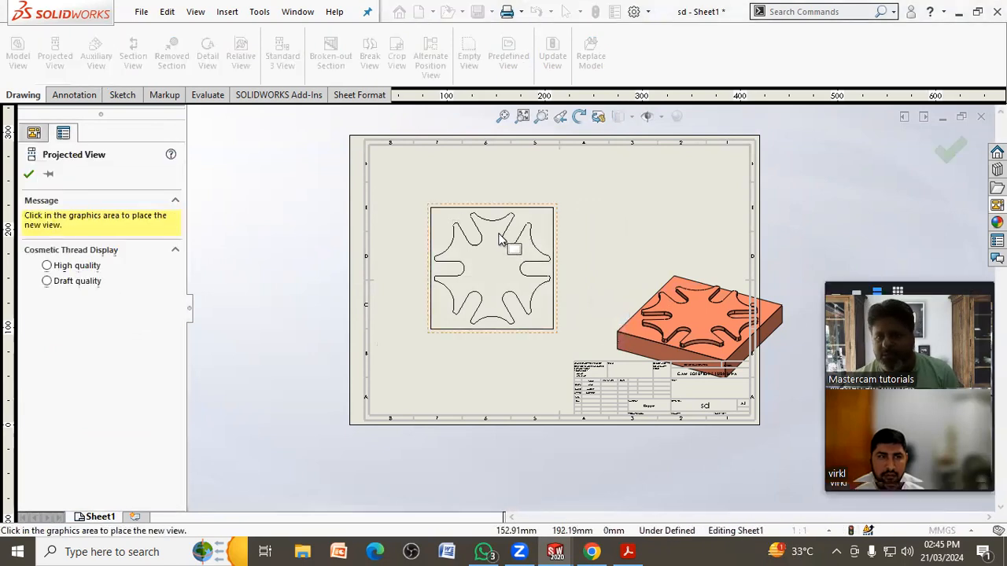
{"action": "left_click", "coordinate": [507, 190]}
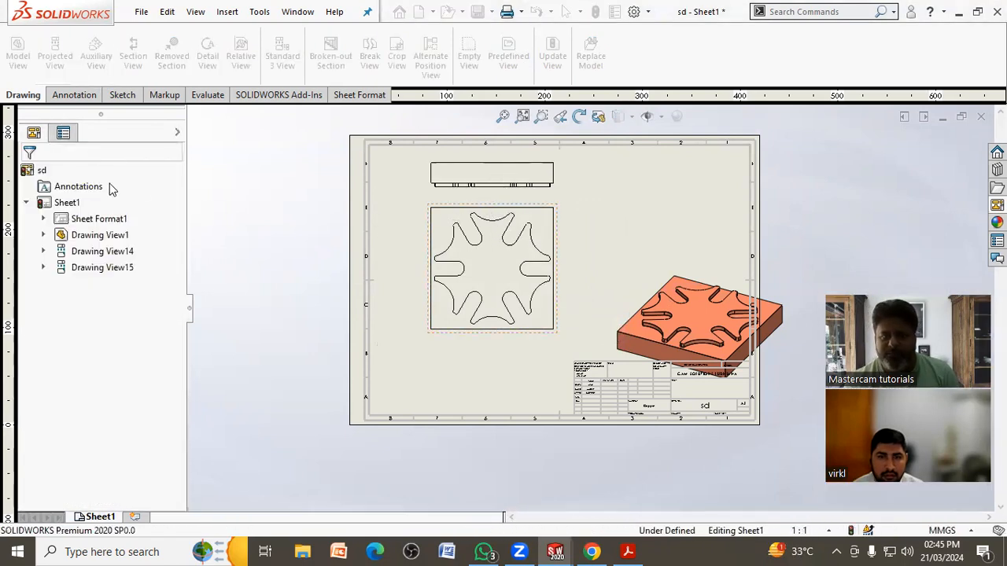
- Change the sheet's type of projection to First angle in the sheet properties
{"action": "left_click", "coordinate": [627, 551]}
{"action": "left_click", "coordinate": [627, 552]}
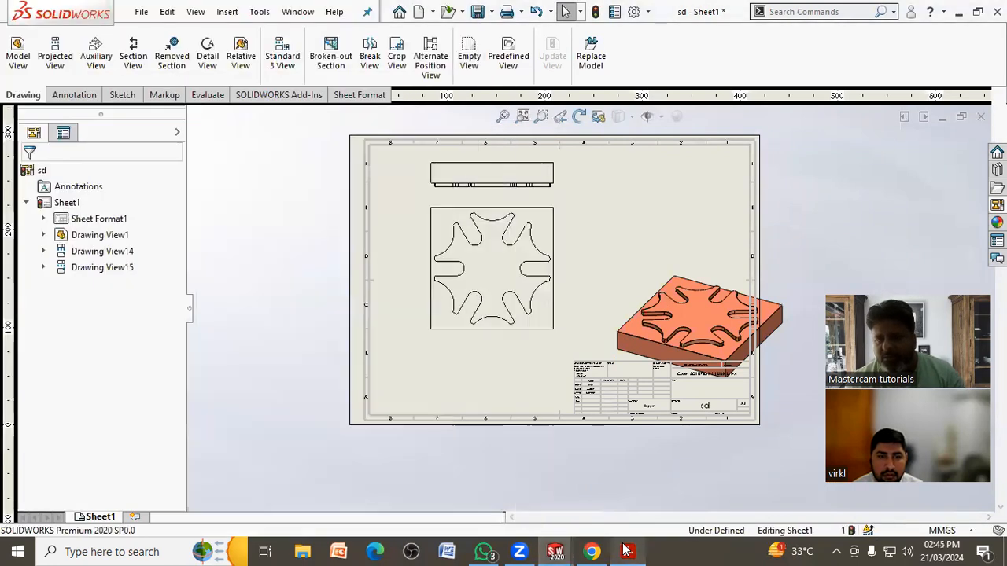
{"action": "right_click", "coordinate": [594, 189]}
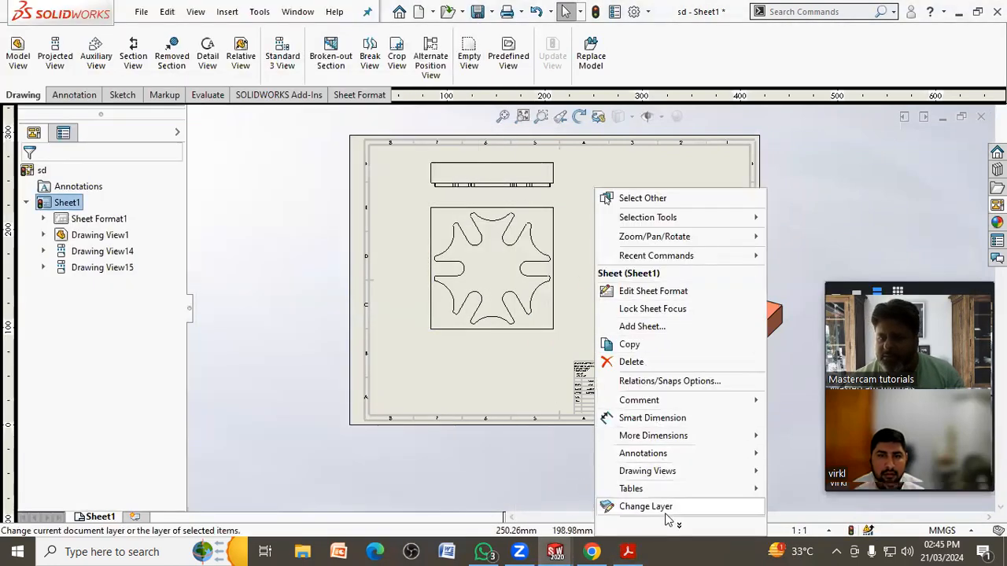
{"action": "left_click", "coordinate": [538, 419]}
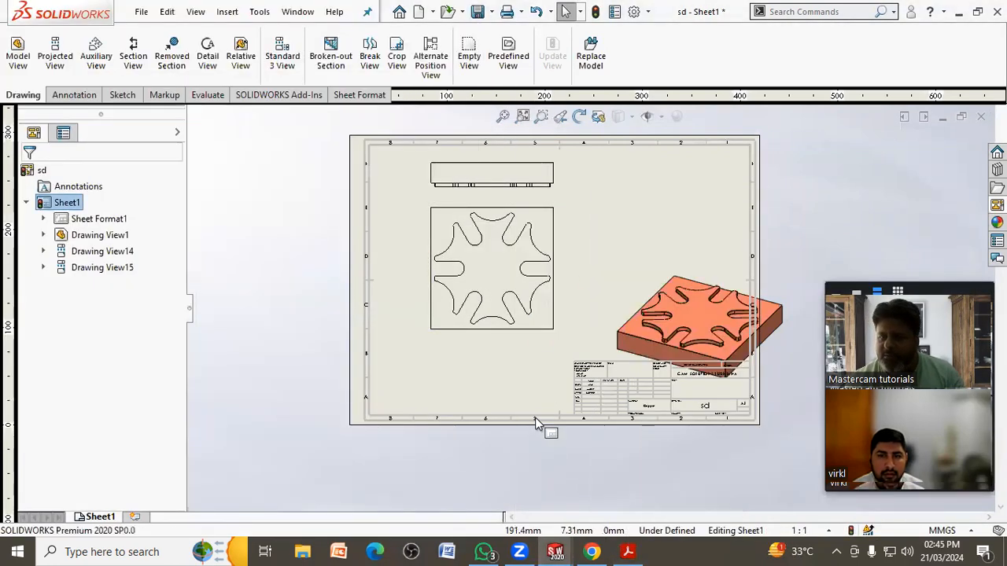
{"action": "right_click", "coordinate": [589, 167]}
{"action": "left_click", "coordinate": [658, 501]}
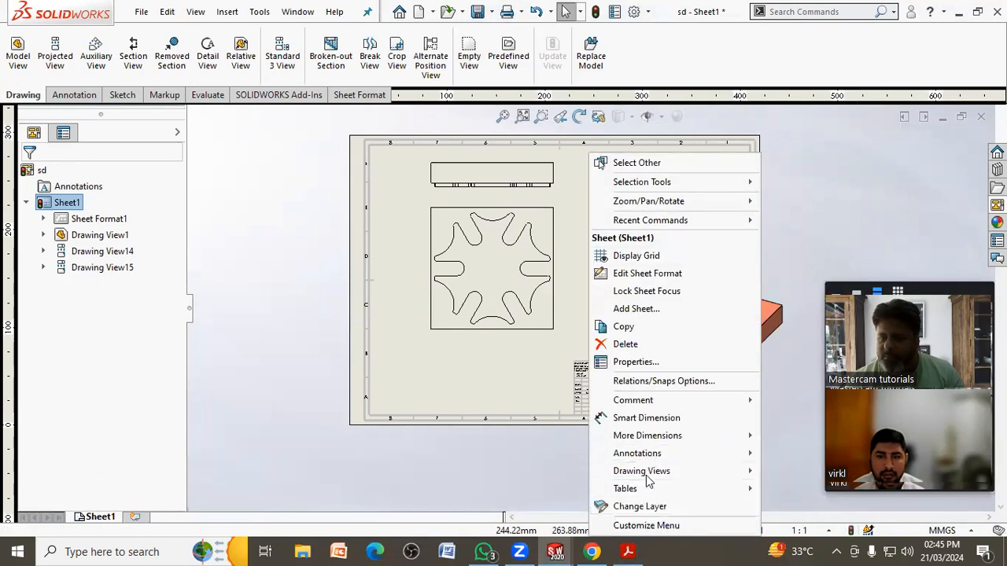
{"action": "left_click", "coordinate": [644, 367]}
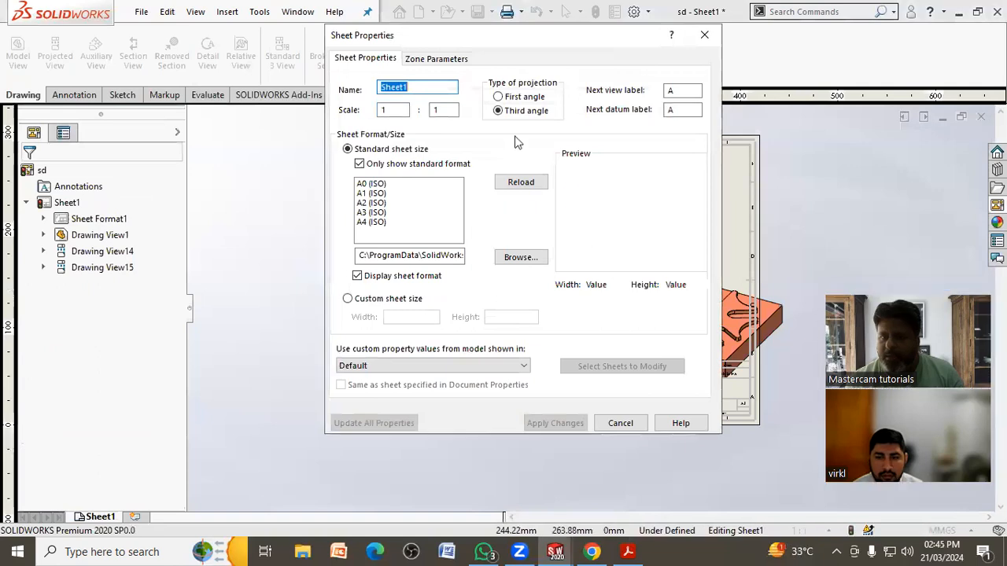
{"action": "left_click", "coordinate": [501, 98]}
{"action": "left_click", "coordinate": [557, 423]}
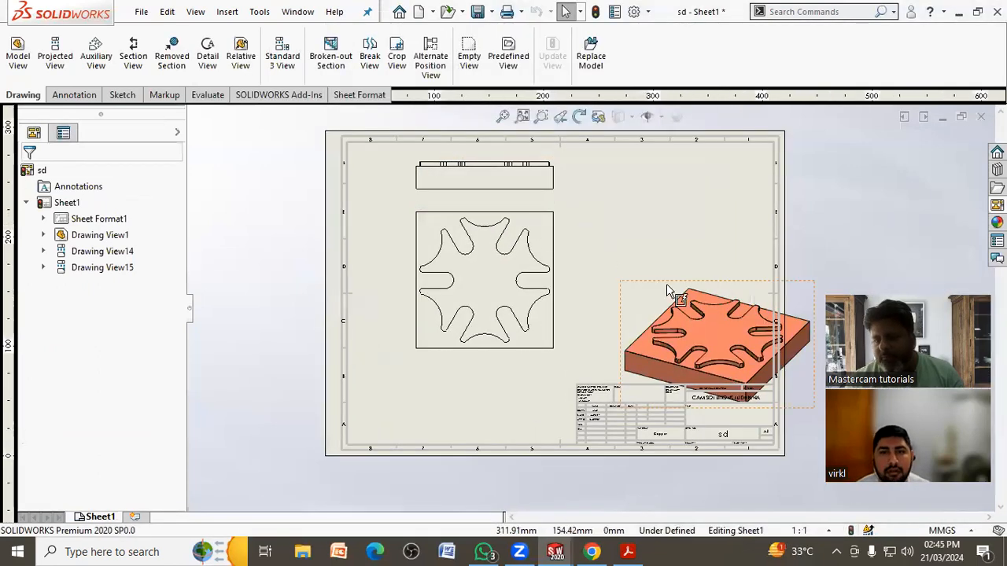
- Move the pictorial view up and left, clear of the title block, and shift the face and edge views down and left
{"action": "left_click_drag", "start_coordinate": [657, 288], "coordinate": [612, 251]}
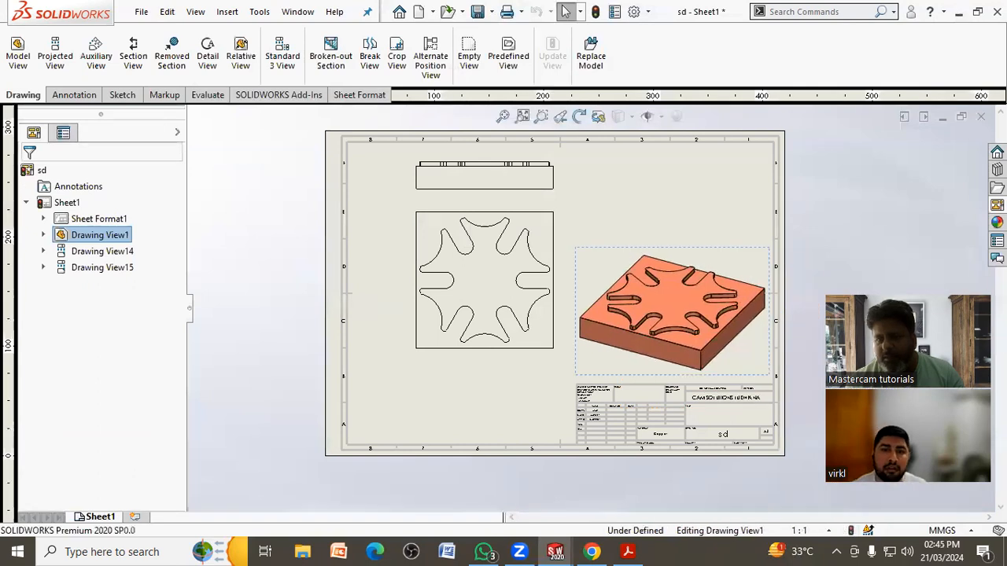
{"action": "mouse_move", "coordinate": [441, 371]}
{"action": "left_mouse_down"}
{"action": "mouse_move", "coordinate": [409, 386]}
{"action": "mouse_move", "coordinate": [407, 398]}
{"action": "left_mouse_up"}
{"action": "left_click_drag", "start_coordinate": [522, 189], "coordinate": [522, 212]}
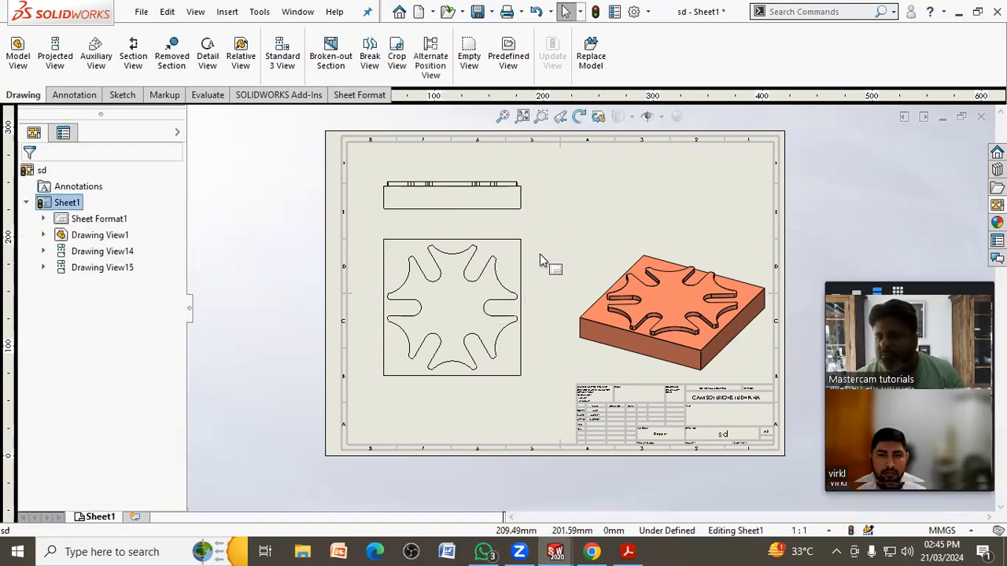
{"action": "scroll", "coordinate": [543, 263], "scroll_direction": "down", "scroll_amount": 2}
{"action": "scroll", "coordinate": [555, 275], "scroll_direction": "up", "scroll_amount": 1}
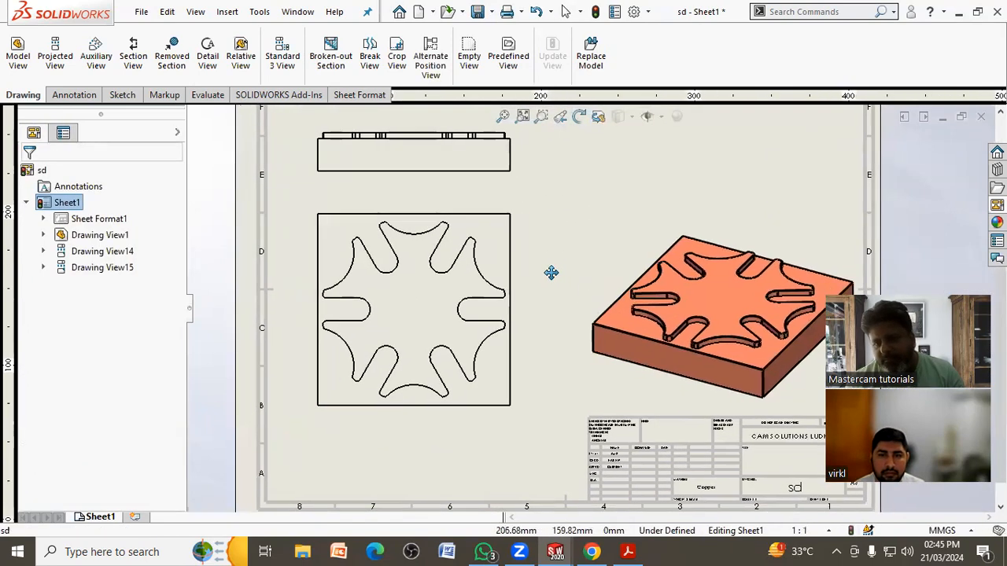
{"action": "left_click", "coordinate": [72, 94]}
{"action": "left_click", "coordinate": [63, 63]}
{"action": "left_click", "coordinate": [402, 314]}
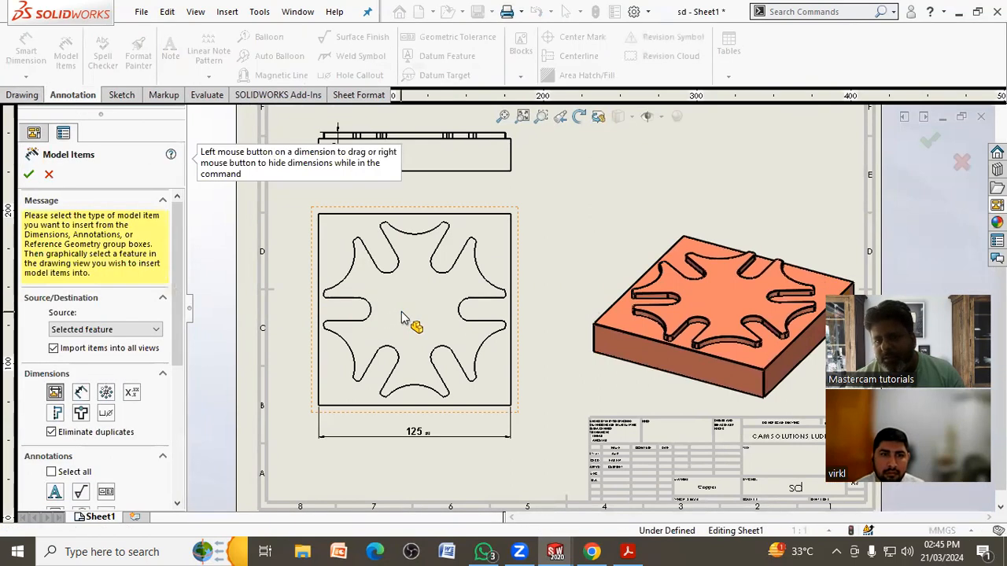
{"action": "scroll", "coordinate": [351, 375], "scroll_direction": "down", "scroll_amount": 2}
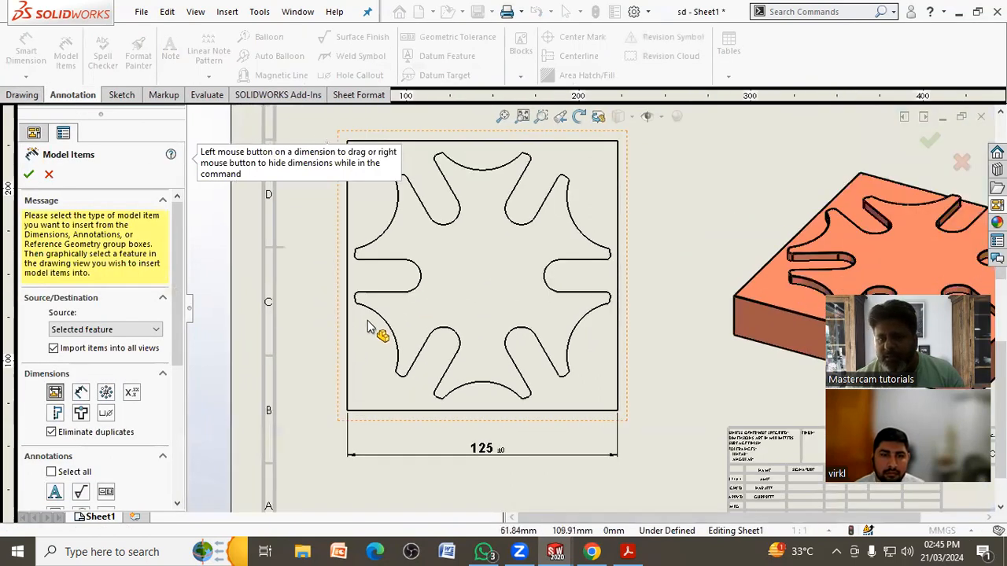
{"action": "left_click", "coordinate": [409, 288]}
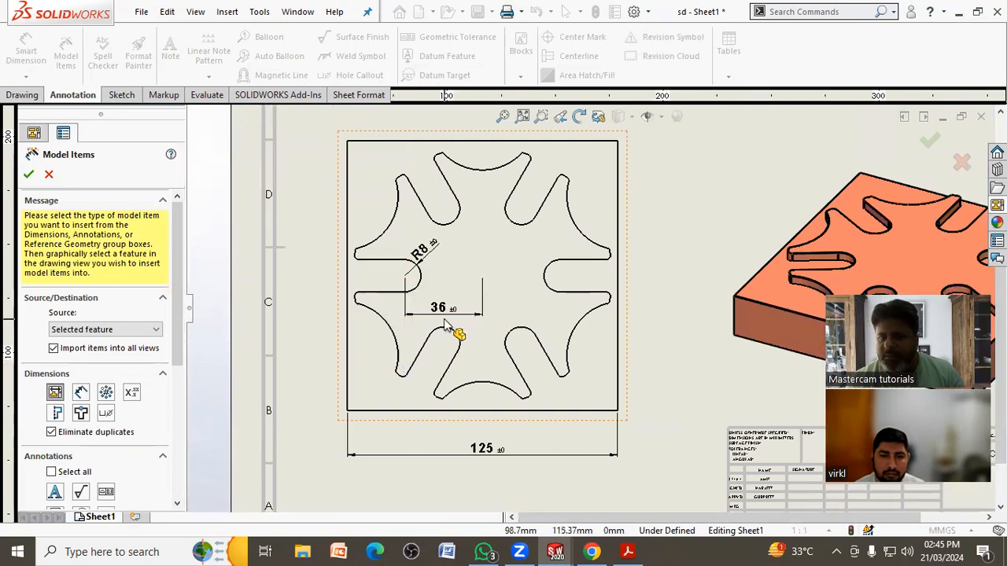
{"action": "left_click", "coordinate": [472, 385]}
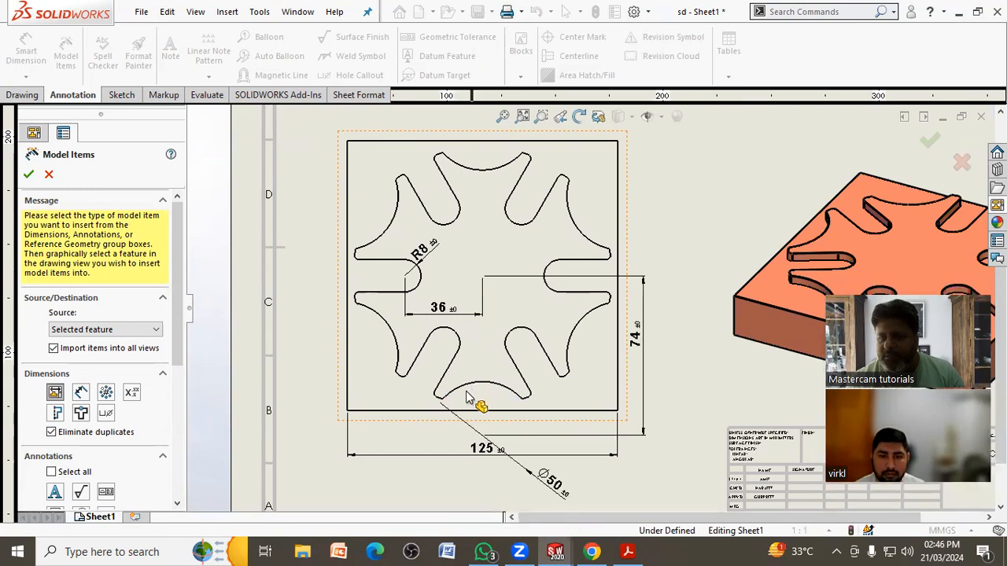
{"action": "left_click", "coordinate": [508, 441]}
{"action": "key", "text": "Escape"}
{"action": "scroll", "coordinate": [584, 403], "scroll_direction": "up", "scroll_amount": 3}
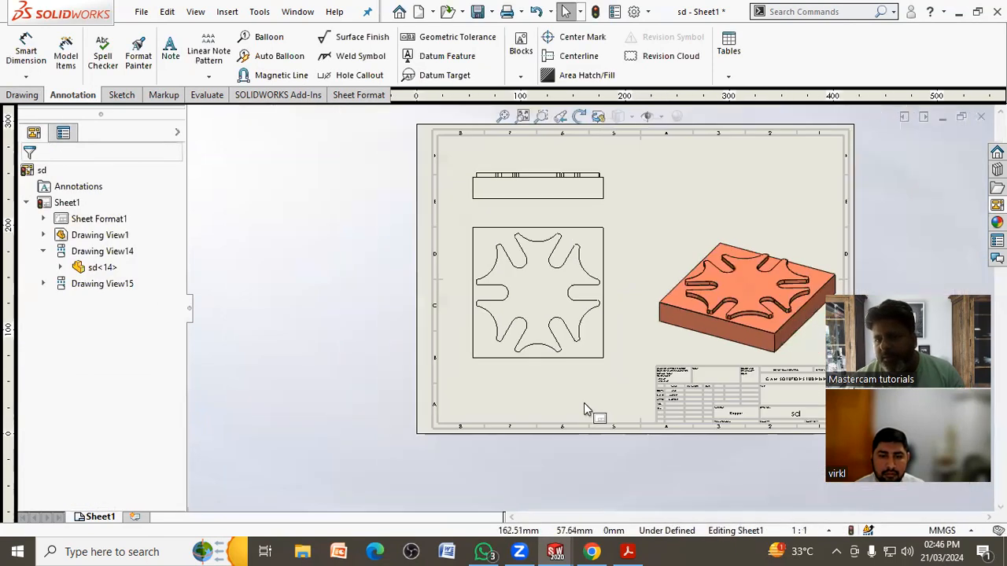
- Rotate the slotted face view to 90 degrees, letting its dependent edge view update with it
{"action": "scroll", "coordinate": [611, 342], "scroll_direction": "down", "scroll_amount": 1}
{"action": "middle_click_drag", "start_coordinate": [597, 349], "coordinate": [563, 374]}
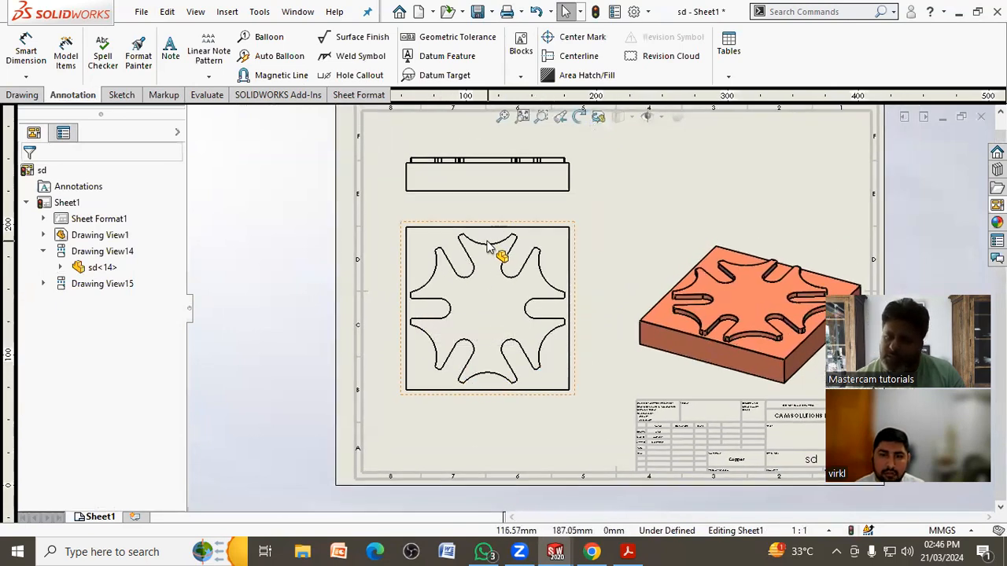
{"action": "left_click", "coordinate": [579, 117]}
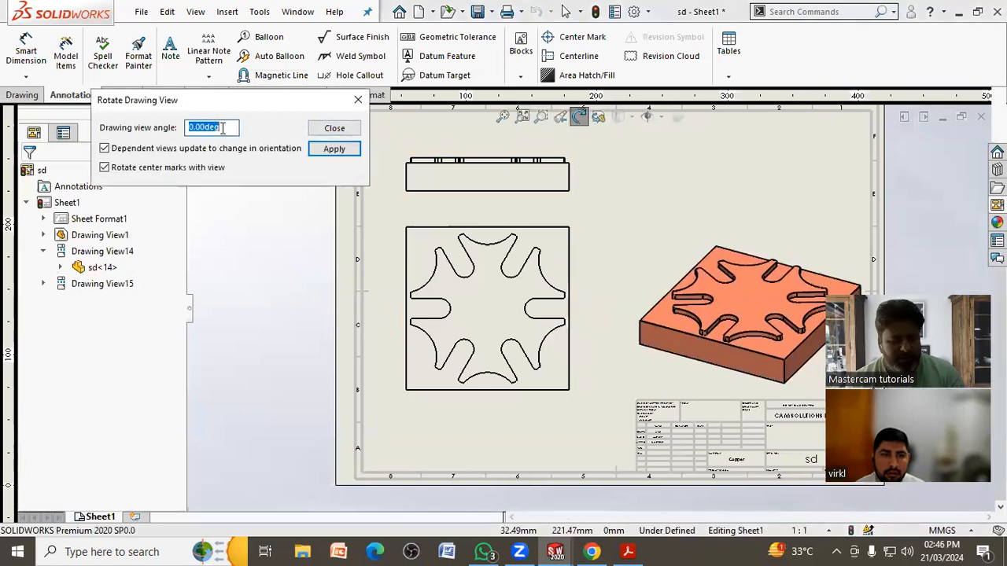
{"action": "type", "text": "90"}
{"action": "key", "text": "Return"}
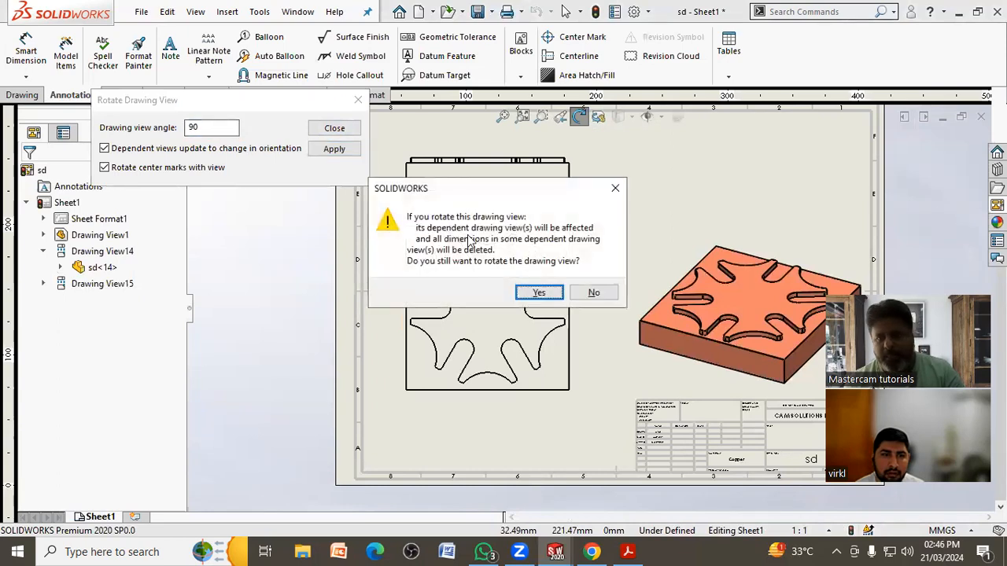
{"action": "left_click", "coordinate": [540, 293]}
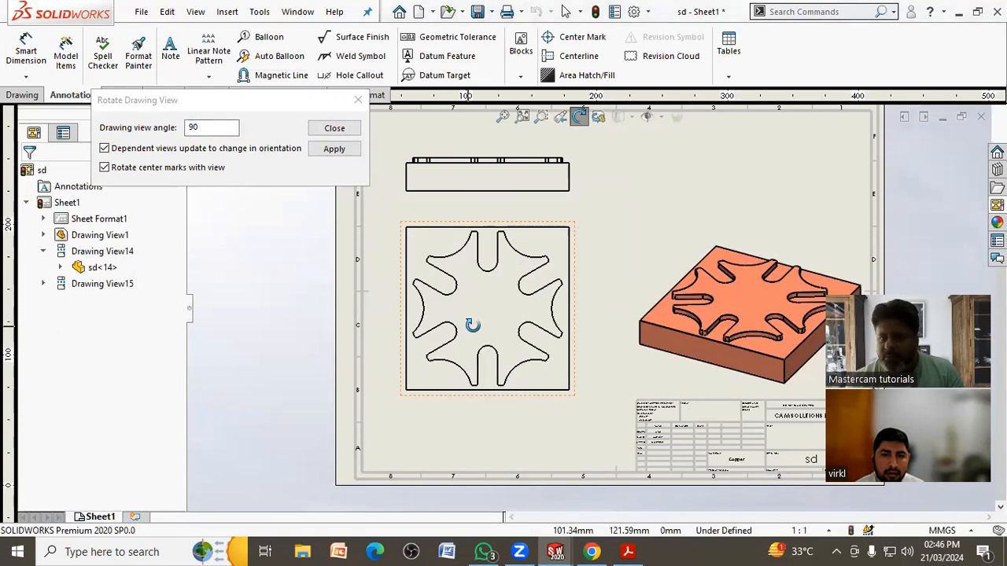
{"action": "left_click", "coordinate": [337, 132]}
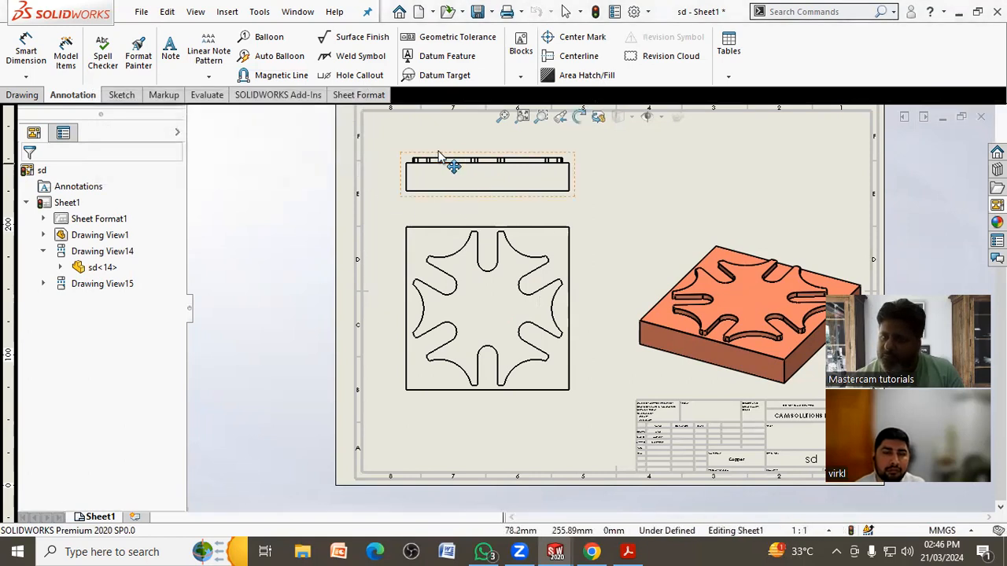
- Insert the model's marked dimensions into the drawing views from the slotted profile, using Model Items with Selected feature as source
{"action": "left_click", "coordinate": [70, 68]}
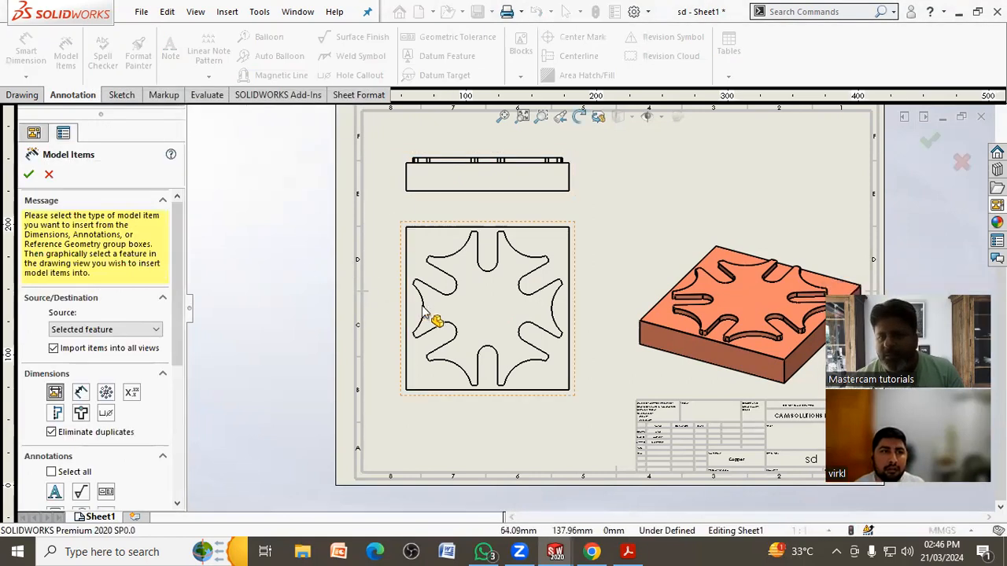
{"action": "left_click", "coordinate": [425, 312]}
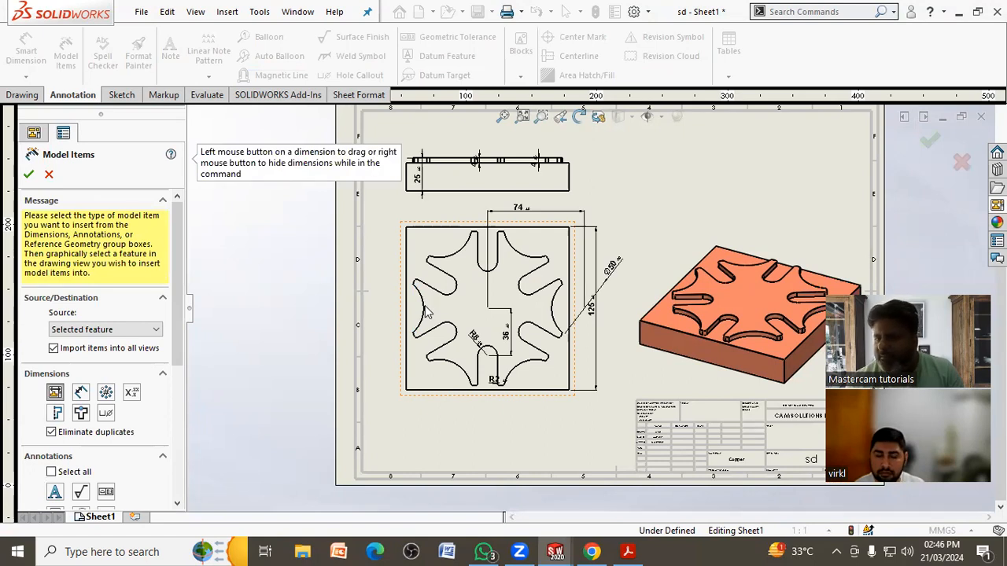
{"action": "left_click", "coordinate": [28, 175]}
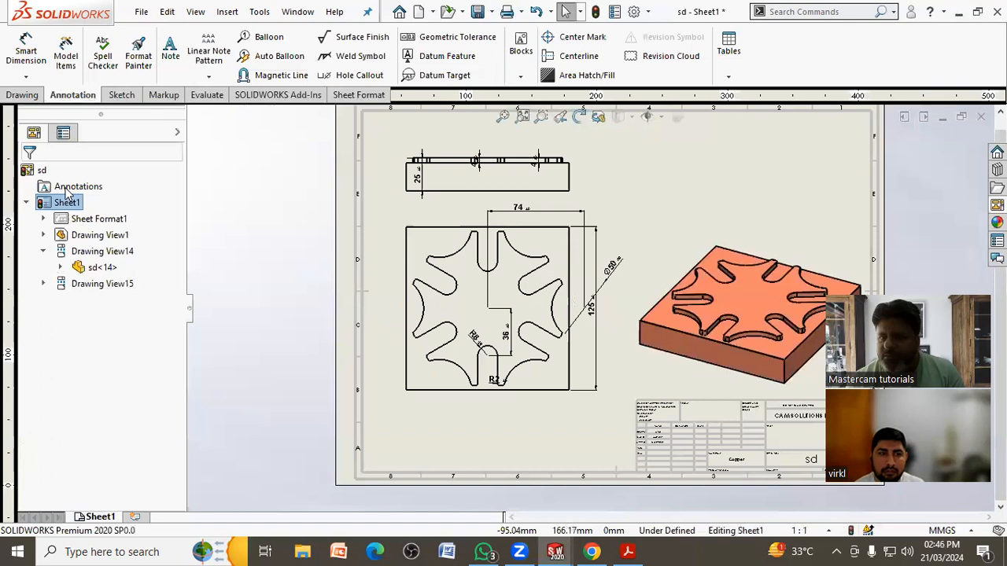
- Move the rightmost 4 mm dimension past the edge view's right end and the 25 mm dimension past its left end
{"action": "scroll", "coordinate": [535, 181], "scroll_direction": "down", "scroll_amount": 2}
{"action": "mouse_move", "coordinate": [551, 177]}
{"action": "left_mouse_down"}
{"action": "mouse_move", "coordinate": [573, 191]}
{"action": "mouse_move", "coordinate": [654, 165]}
{"action": "left_mouse_up"}
{"action": "left_click", "coordinate": [380, 212]}
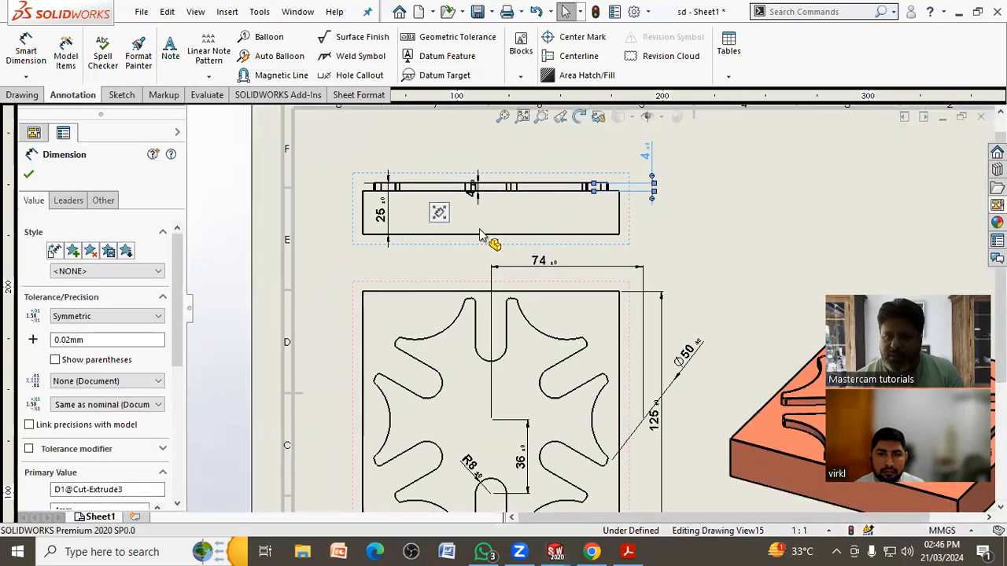
{"action": "left_click_drag", "start_coordinate": [382, 214], "coordinate": [337, 215]}
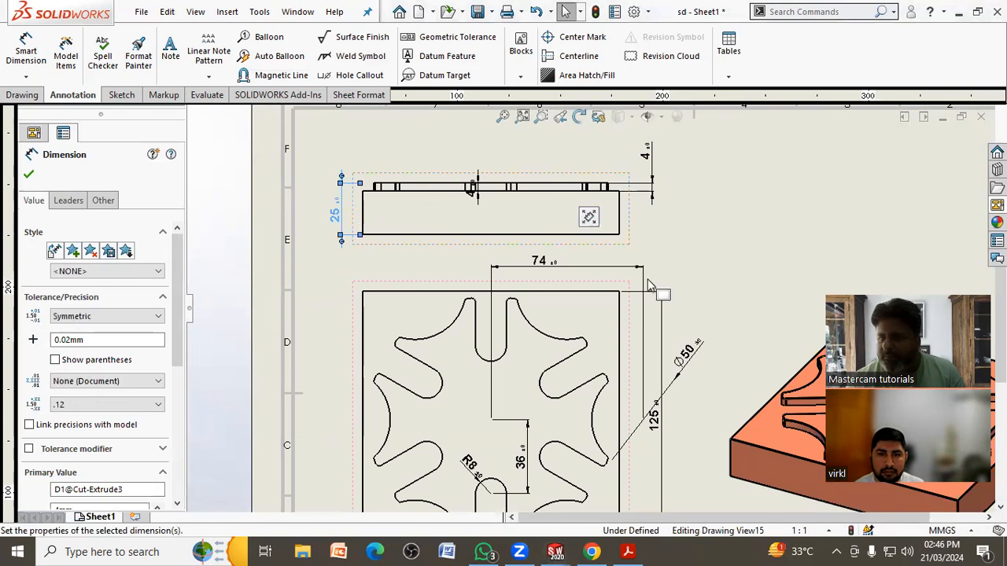
{"action": "left_click", "coordinate": [697, 282]}
- Review the dimensioned sheet as a whole and examine the material, weight and scale entries in the title block
{"action": "scroll", "coordinate": [697, 281], "scroll_direction": "up", "scroll_amount": 4}
{"action": "middle_click_drag", "start_coordinate": [722, 288], "coordinate": [668, 267]}
{"action": "scroll", "coordinate": [567, 394], "scroll_direction": "down", "scroll_amount": 2}
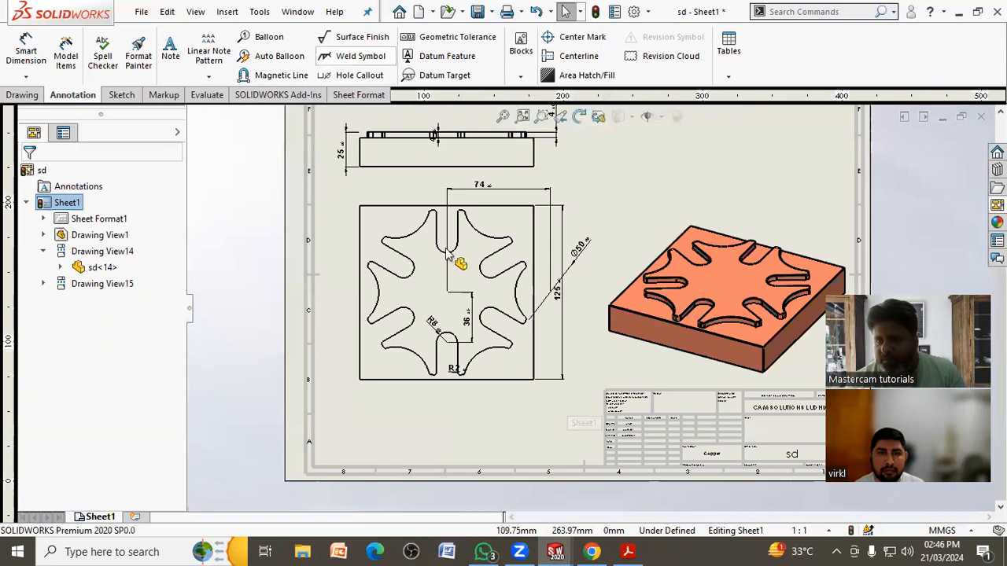
{"action": "scroll", "coordinate": [447, 253], "scroll_direction": "up", "scroll_amount": 2}
{"action": "middle_click_drag", "start_coordinate": [599, 217], "coordinate": [572, 203]}
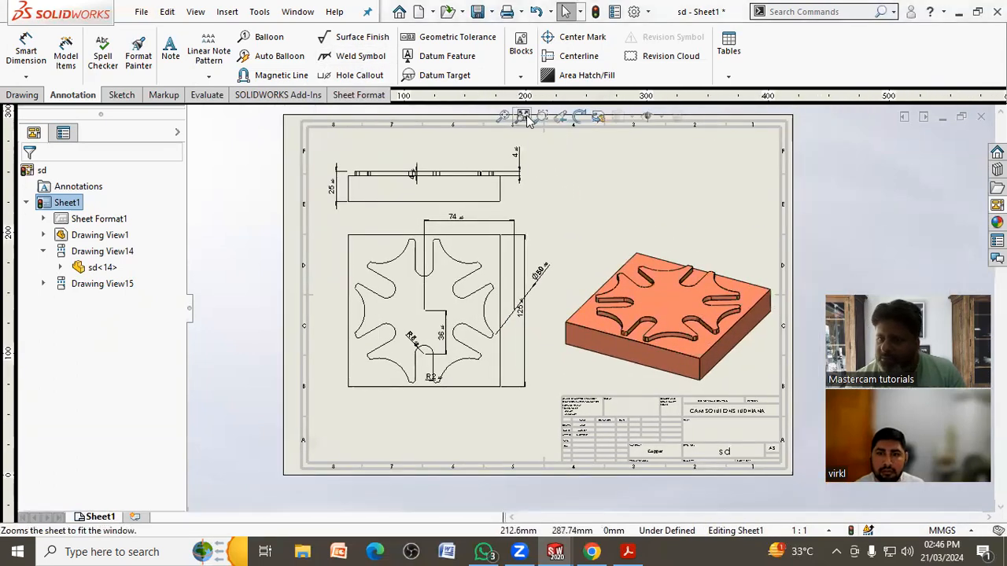
{"action": "left_click", "coordinate": [527, 118]}
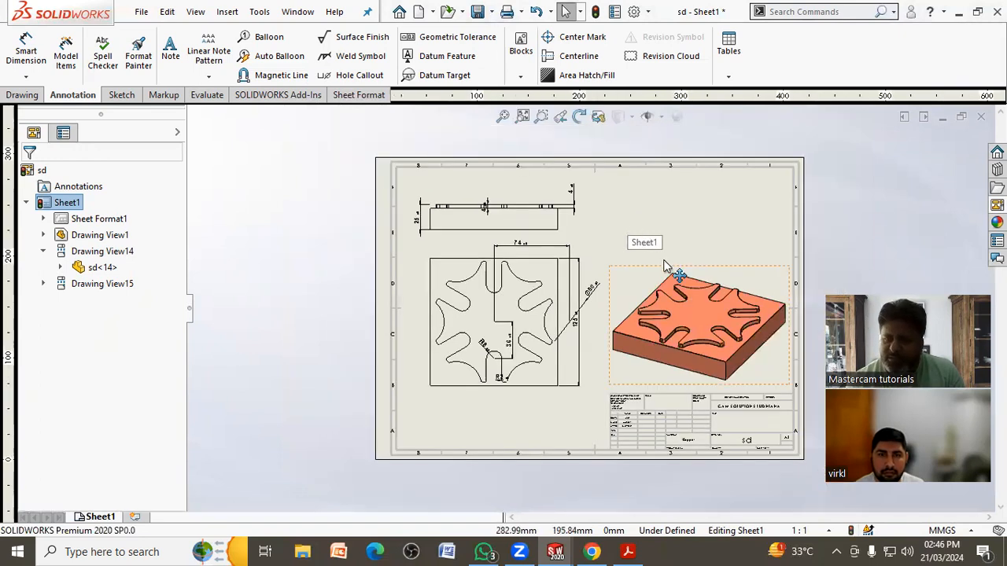
{"action": "scroll", "coordinate": [627, 255], "scroll_direction": "up", "scroll_amount": 1}
{"action": "left_click", "coordinate": [524, 116]}
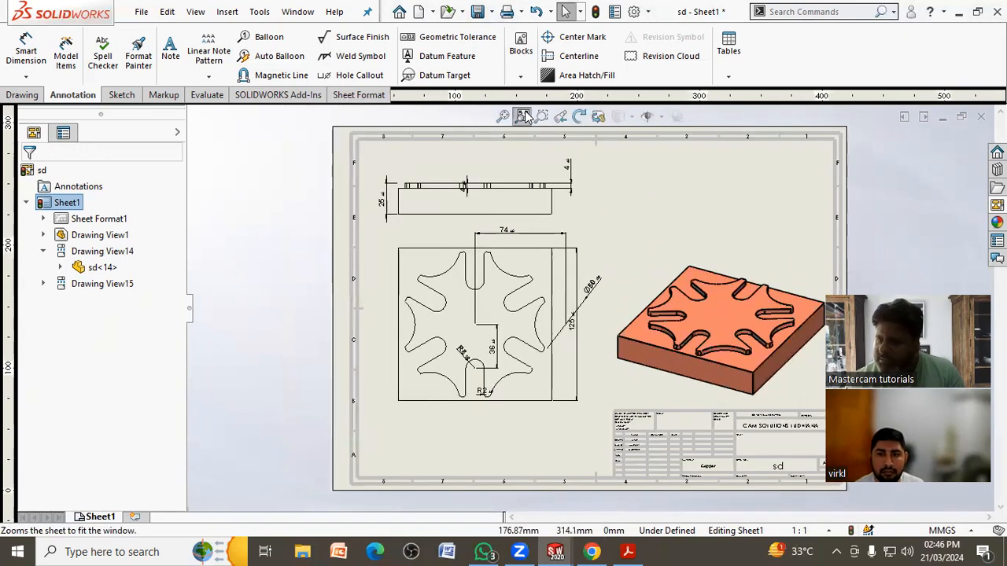
{"action": "scroll", "coordinate": [712, 464], "scroll_direction": "down", "scroll_amount": 6}
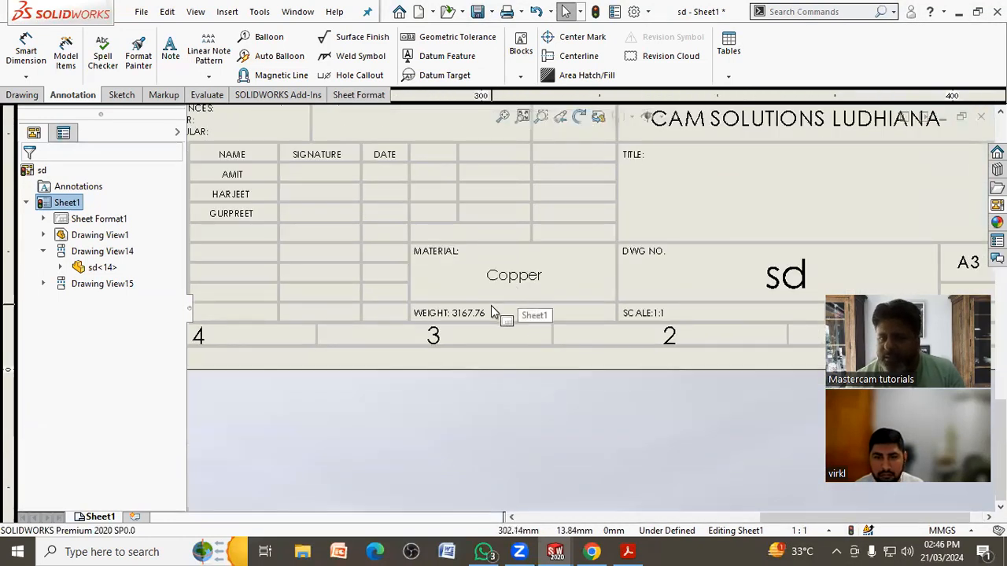
{"action": "scroll", "coordinate": [496, 314], "scroll_direction": "up", "scroll_amount": 3}
{"action": "mouse_move", "coordinate": [500, 315]}
{"action": "middle_mouse_down"}
{"action": "mouse_move", "coordinate": [589, 363]}
{"action": "mouse_move", "coordinate": [555, 317]}
{"action": "middle_mouse_up"}
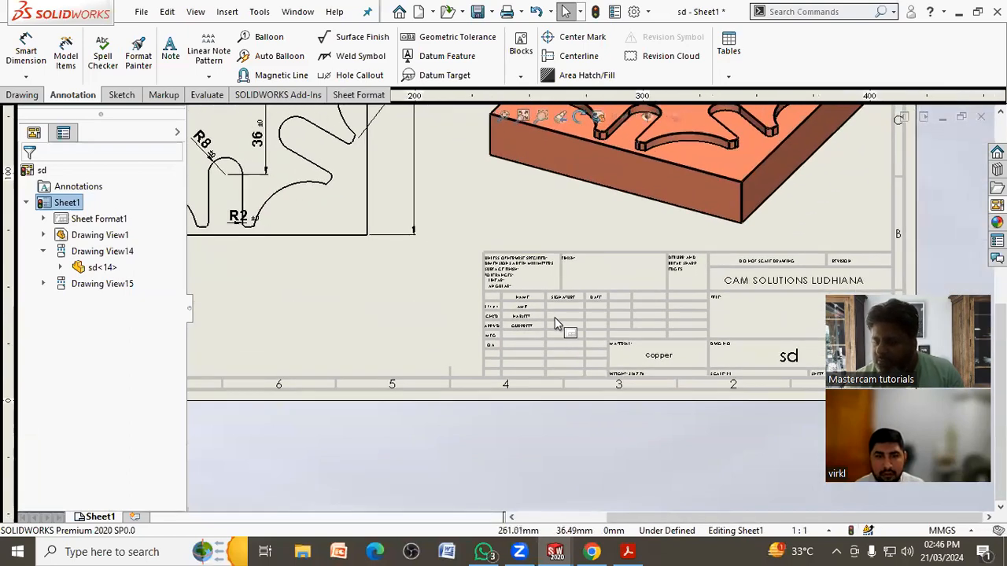
{"action": "scroll", "coordinate": [554, 317], "scroll_direction": "up", "scroll_amount": 5}
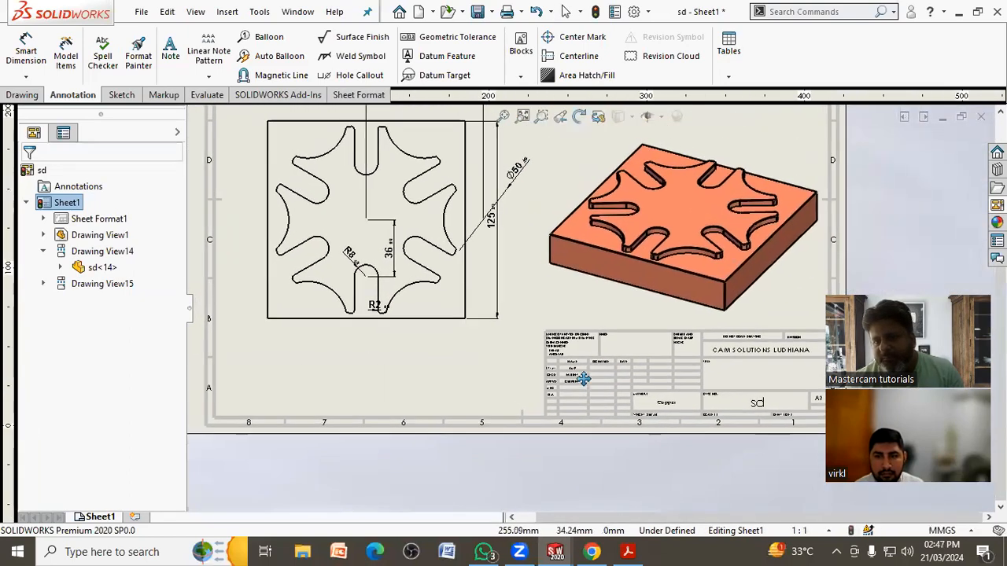
{"action": "left_click", "coordinate": [523, 116]}
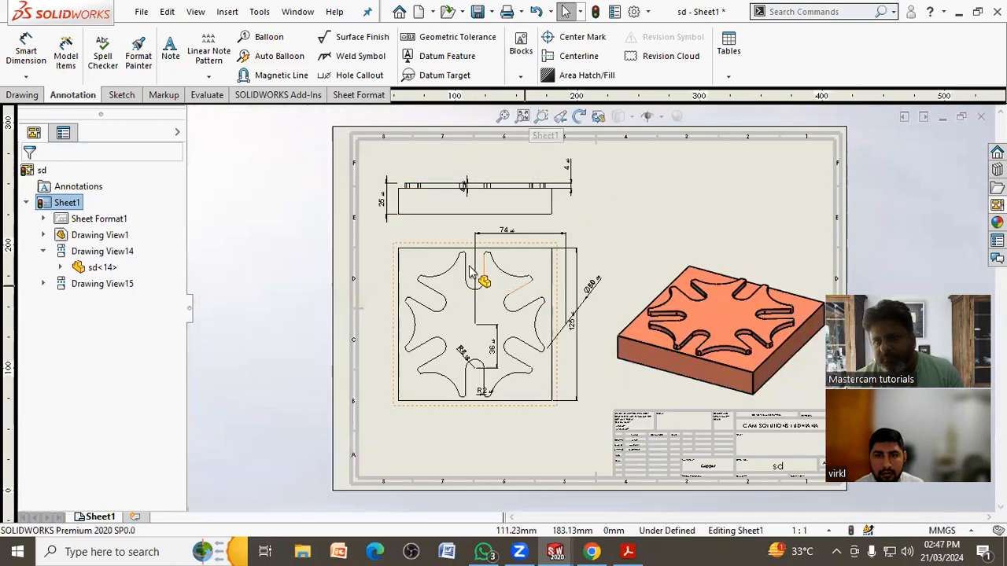
- Start saving a copy of the drawing in Adobe Portable Document Format (*.pdf), updating the views before saving
{"action": "scroll", "coordinate": [673, 350], "scroll_direction": "up", "scroll_amount": 2}
{"action": "scroll", "coordinate": [672, 350], "scroll_direction": "down", "scroll_amount": 1}
{"action": "left_click", "coordinate": [141, 11]}
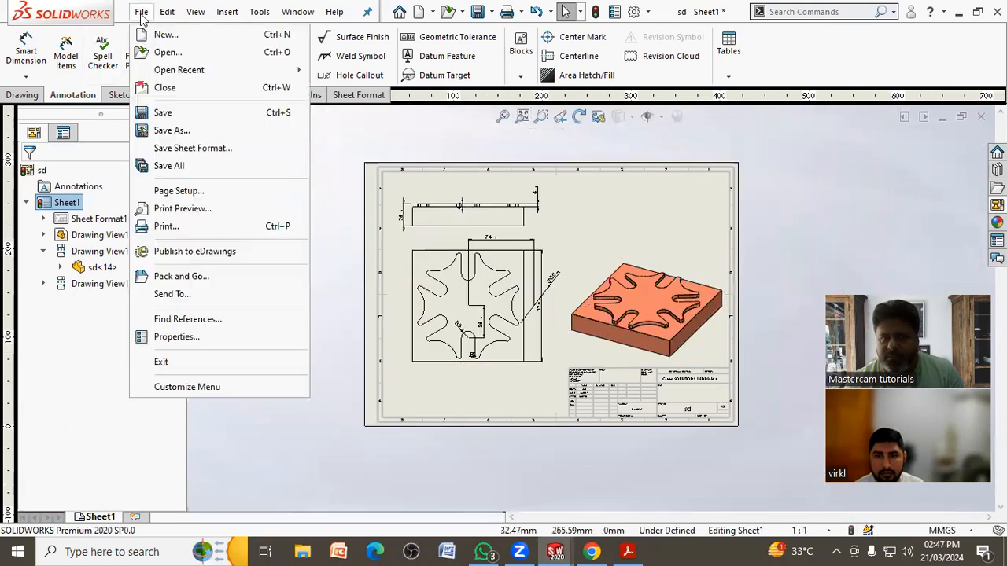
{"action": "left_click", "coordinate": [174, 133]}
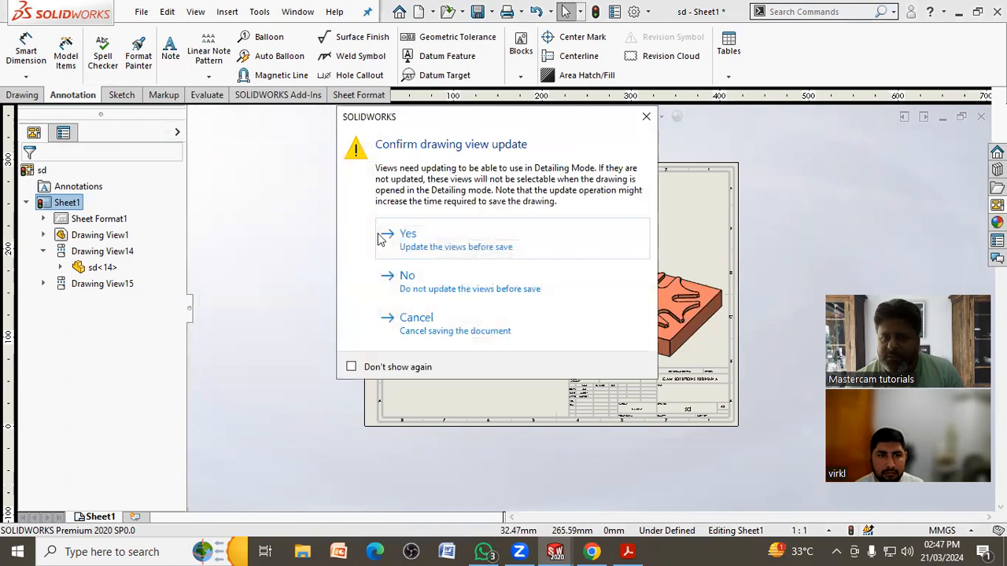
{"action": "left_click", "coordinate": [412, 232]}
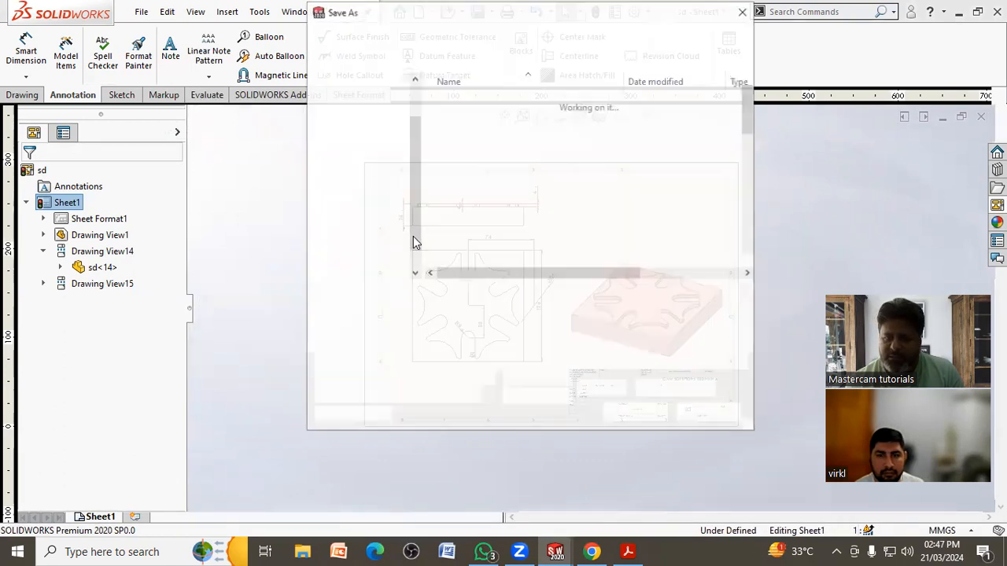
{"action": "left_click", "coordinate": [539, 315]}
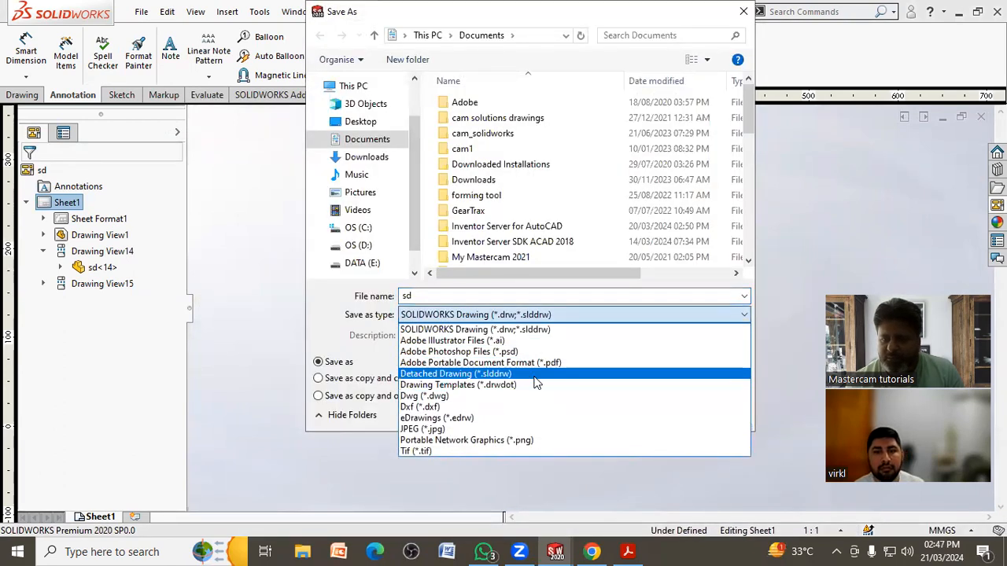
{"action": "left_click", "coordinate": [535, 363]}
- Create a new folder inside Documents for the exported files, keeping its default name
{"action": "scroll", "coordinate": [540, 290], "scroll_direction": "down", "scroll_amount": 15}
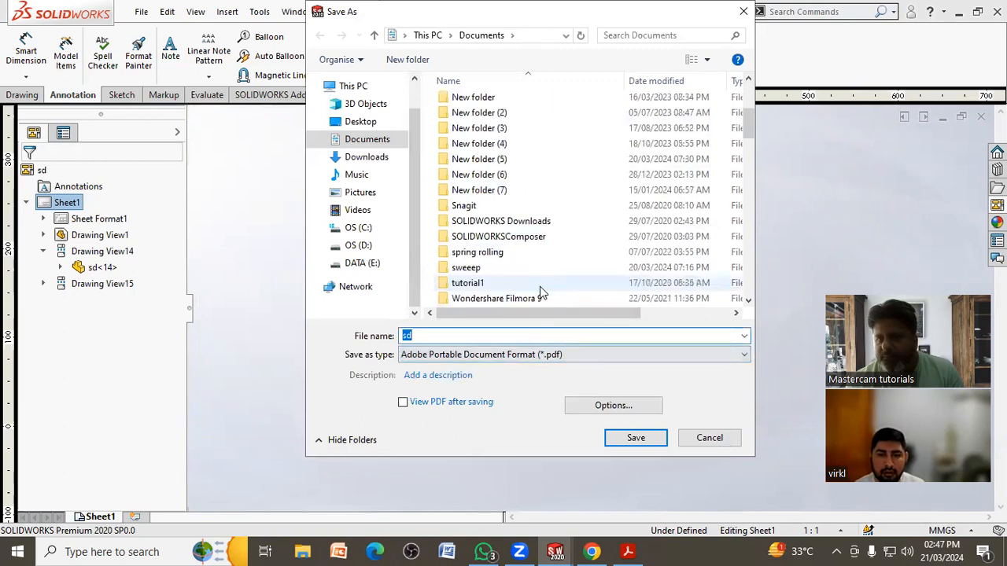
{"action": "scroll", "coordinate": [540, 287], "scroll_direction": "down", "scroll_amount": 10}
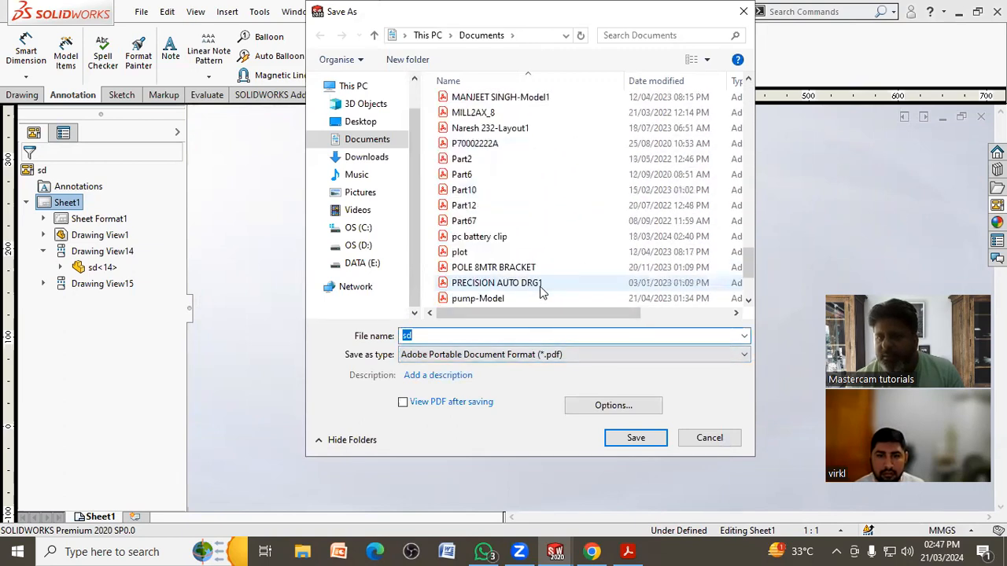
{"action": "left_click", "coordinate": [535, 285]}
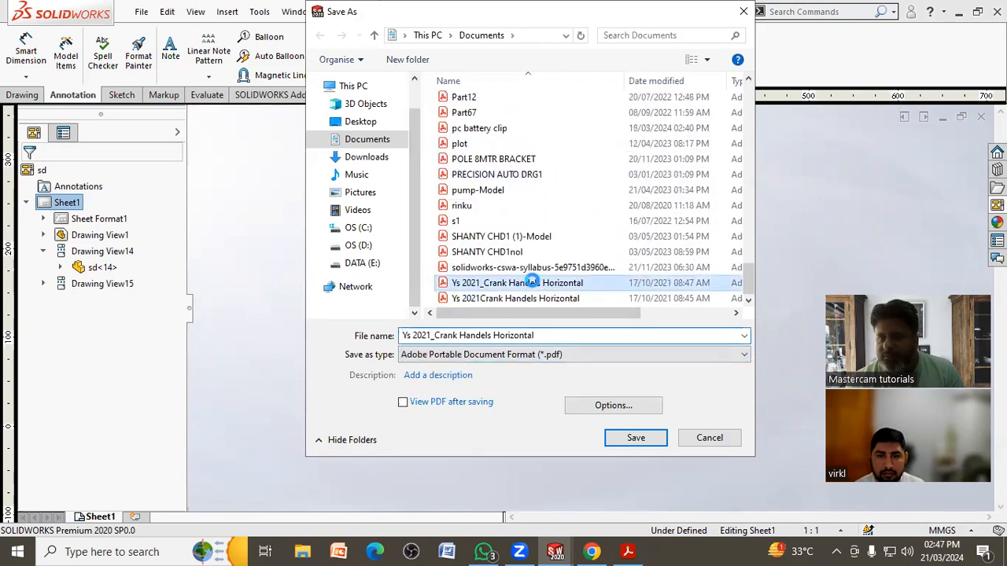
{"action": "right_click", "coordinate": [533, 281]}
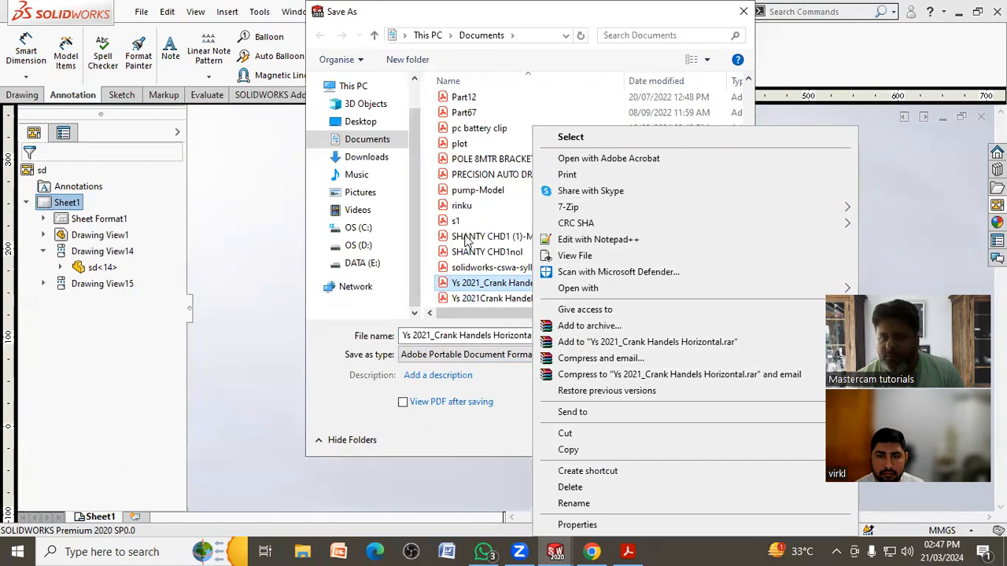
{"action": "right_click", "coordinate": [508, 226]}
{"action": "mouse_move", "coordinate": [555, 361]}
{"action": "left_click", "coordinate": [667, 363]}
{"action": "left_click", "coordinate": [555, 294]}
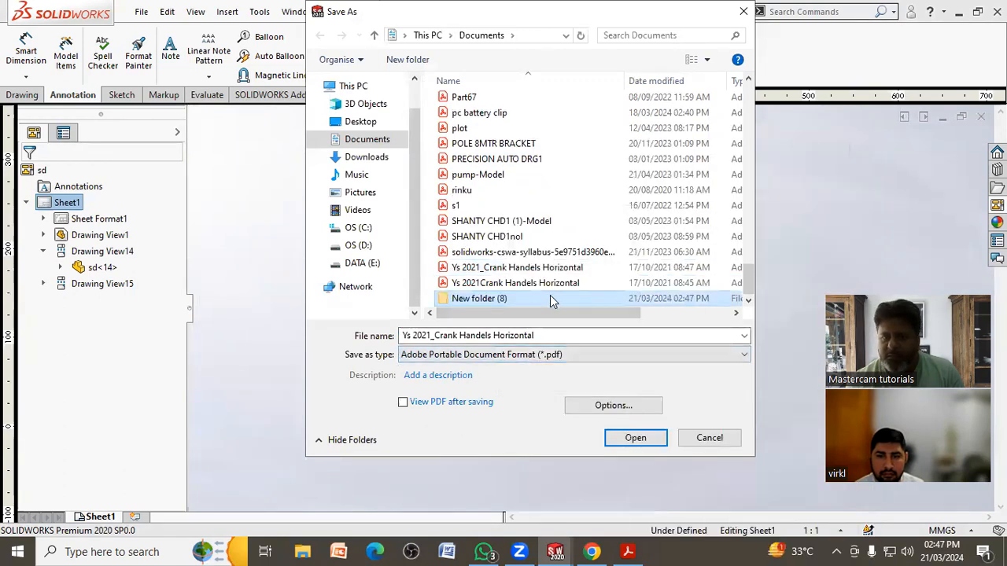
- Save the PDF in the new folder under the name 4, the page number of the exercise in the reference PDF
{"action": "double_click", "coordinate": [550, 295]}
{"action": "left_click", "coordinate": [590, 337]}
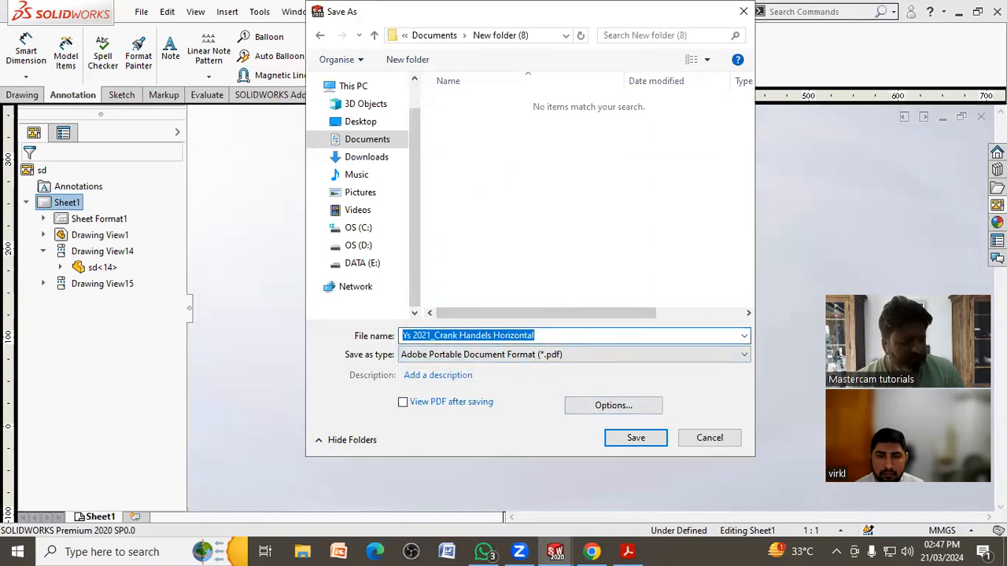
{"action": "type", "text": "1"}
{"action": "left_click", "coordinate": [630, 550]}
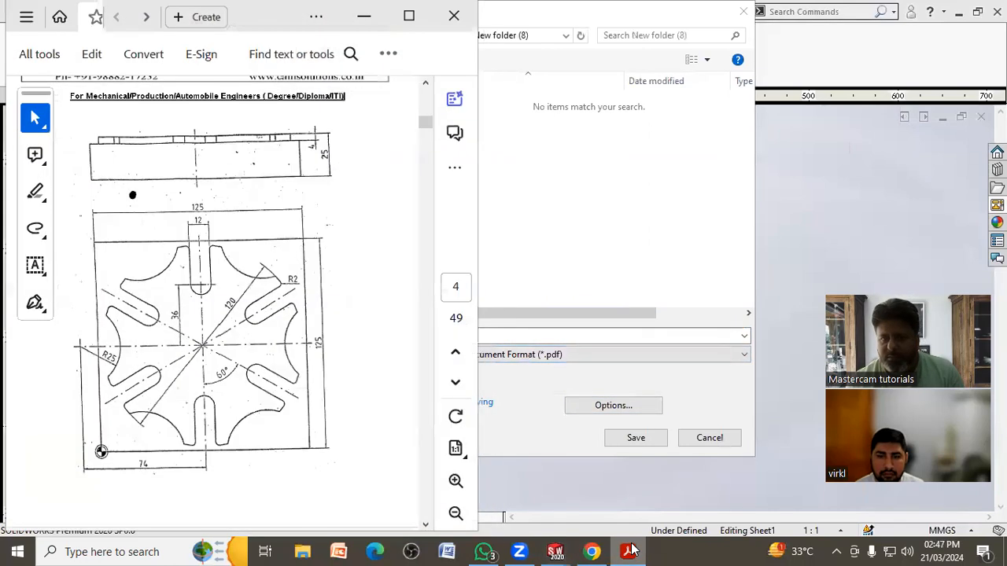
{"action": "left_click", "coordinate": [628, 551]}
{"action": "type", "text": "4"}
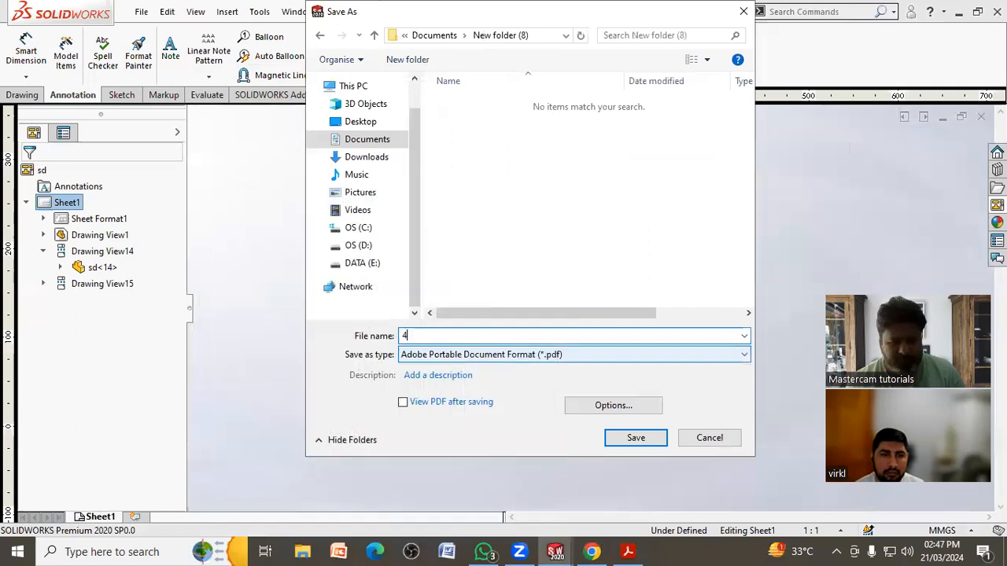
{"action": "left_click", "coordinate": [620, 441]}
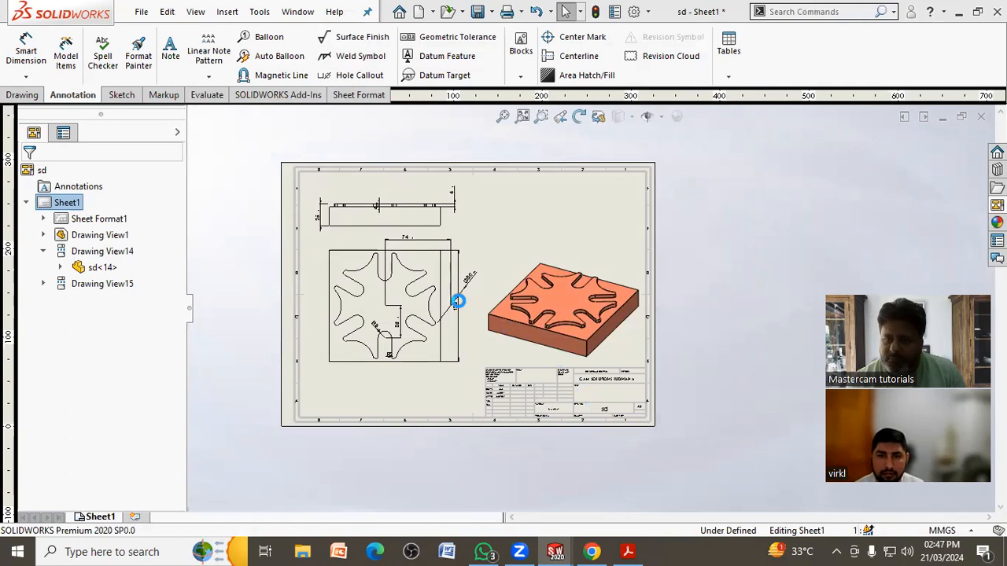
- Save the drawing itself as a SOLIDWORKS Drawing named 4 in Documents, New folder (8)
{"action": "left_click", "coordinate": [141, 11]}
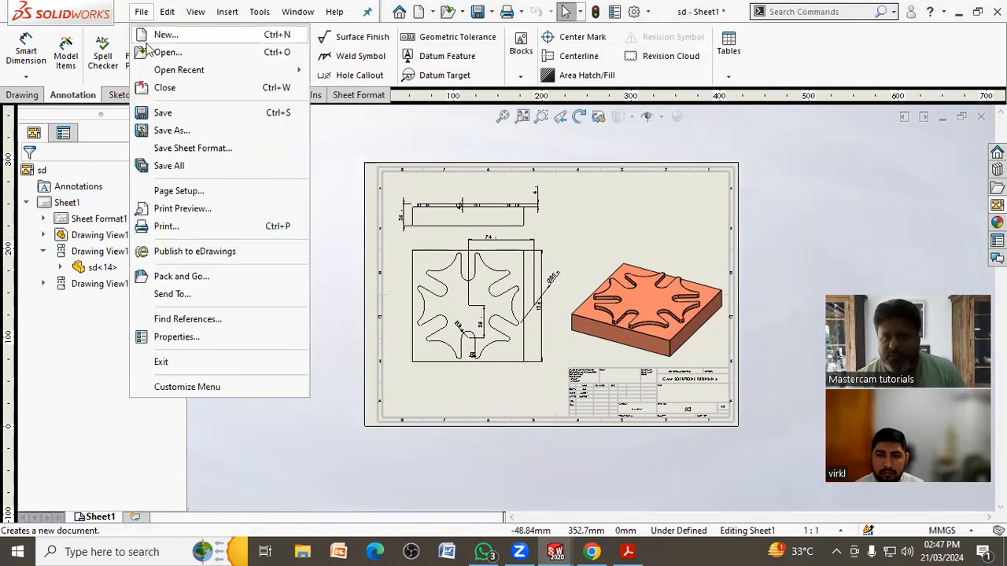
{"action": "left_click", "coordinate": [186, 127]}
{"action": "left_click", "coordinate": [470, 258]}
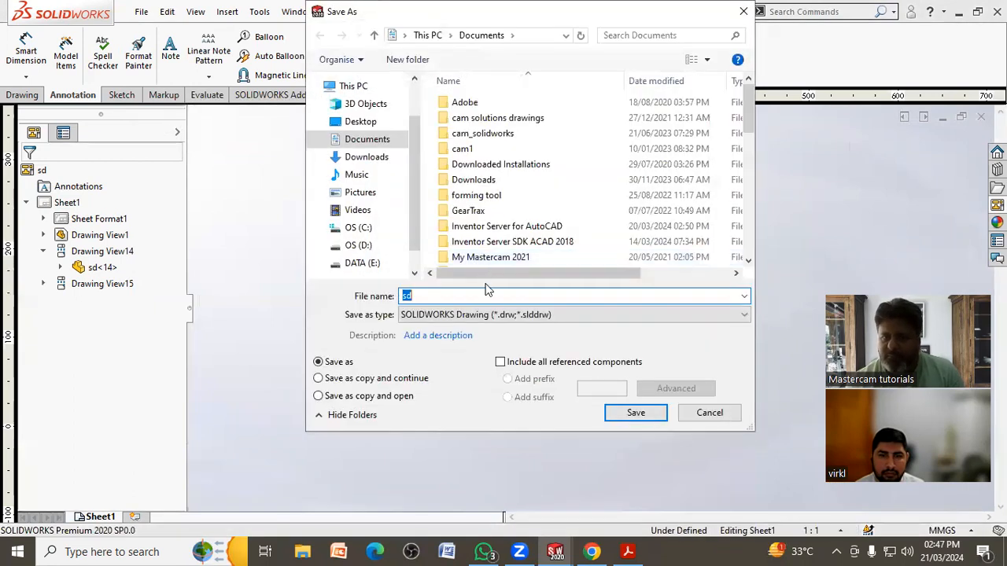
{"action": "scroll", "coordinate": [483, 216], "scroll_direction": "down", "scroll_amount": 10}
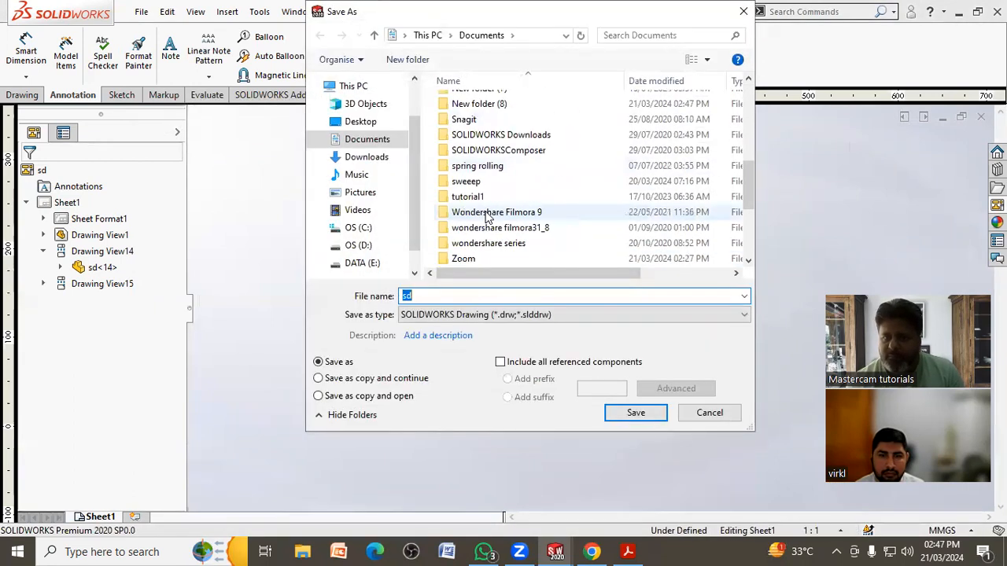
{"action": "double_click", "coordinate": [496, 105]}
{"action": "left_click", "coordinate": [440, 38]}
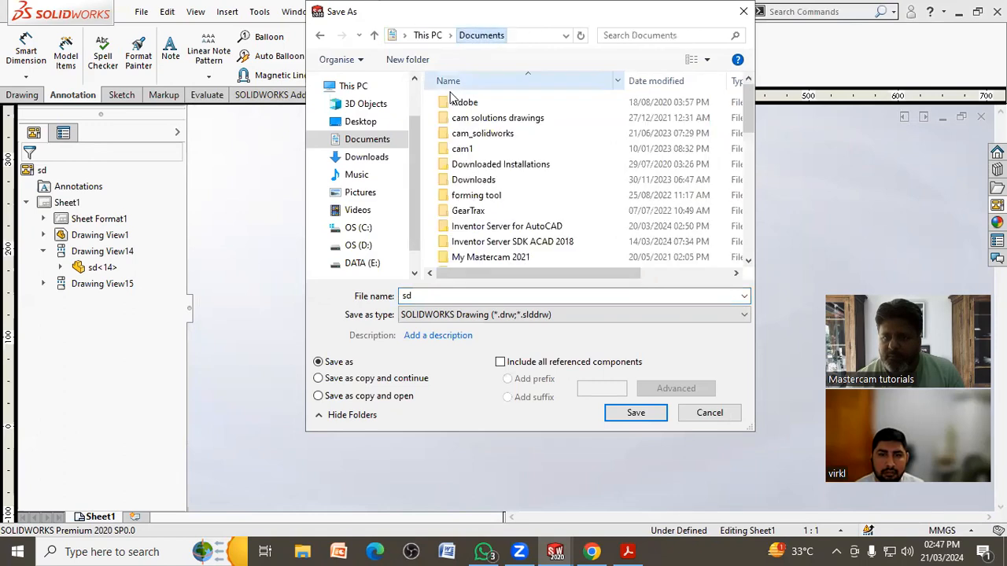
{"action": "scroll", "coordinate": [486, 226], "scroll_direction": "down", "scroll_amount": 5}
{"action": "double_click", "coordinate": [486, 150]}
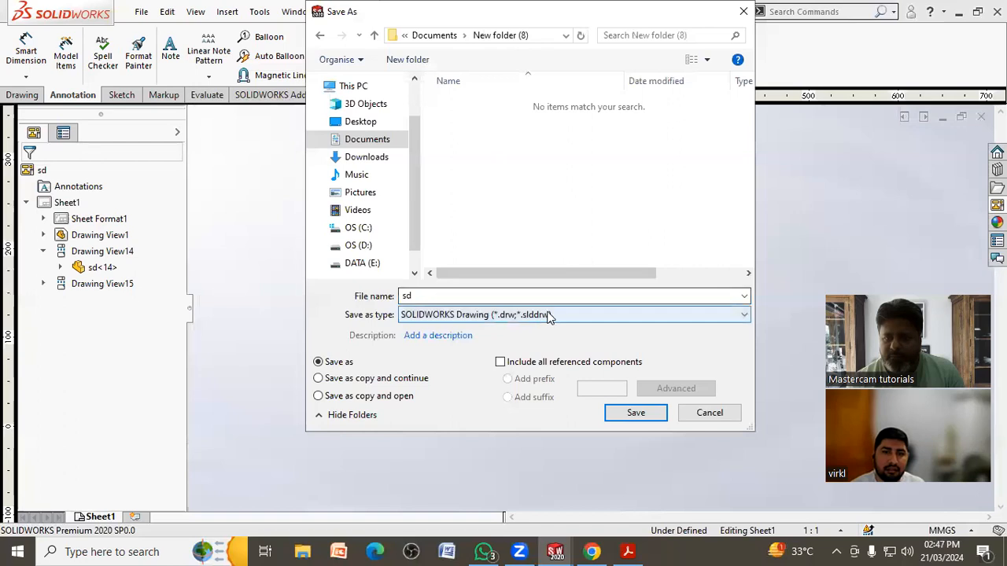
{"action": "left_click", "coordinate": [451, 296]}
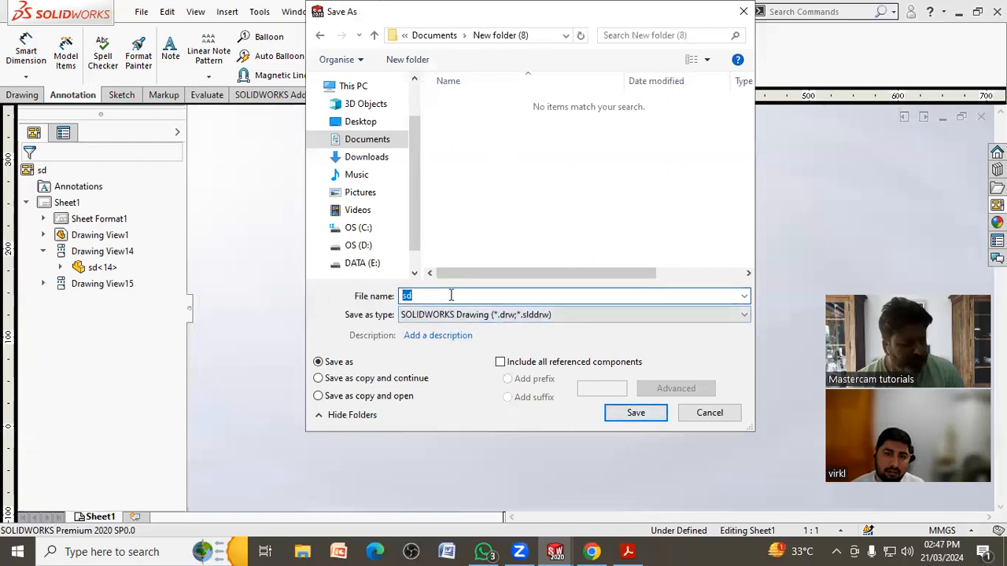
{"action": "type", "text": "4"}
{"action": "left_click", "coordinate": [633, 415]}
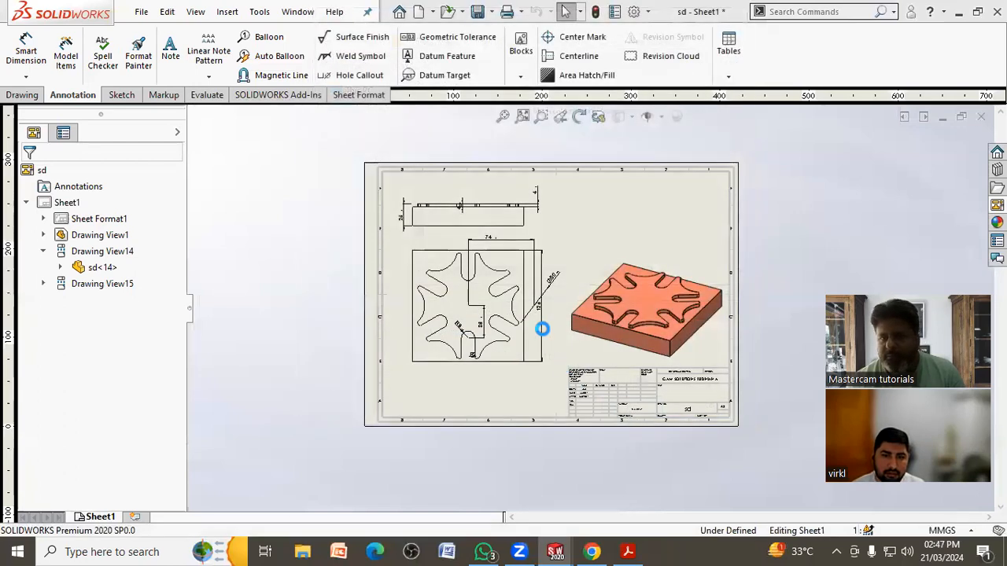
- Open the plate's part model from the pictorial view and save it as SOLIDWORKS Part 4 in New folder (8), using Save as for its references
{"action": "left_click", "coordinate": [661, 279]}
{"action": "left_click", "coordinate": [702, 230]}
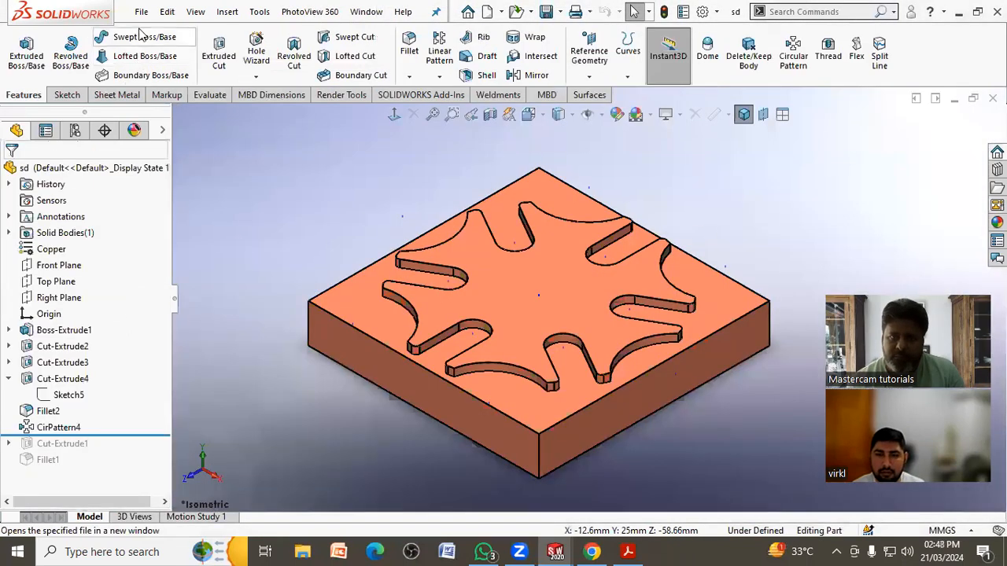
{"action": "left_click", "coordinate": [141, 11]}
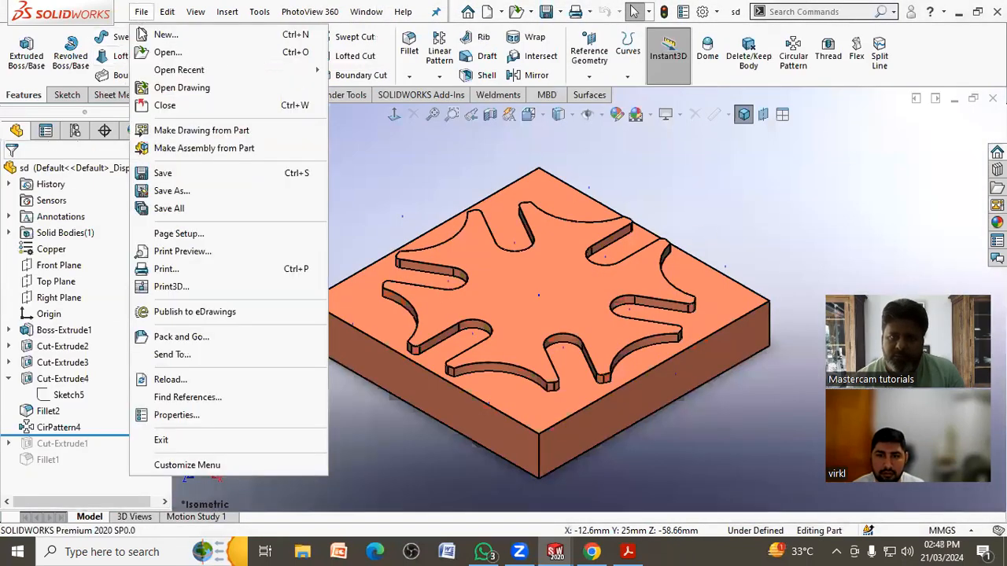
{"action": "left_click", "coordinate": [170, 191]}
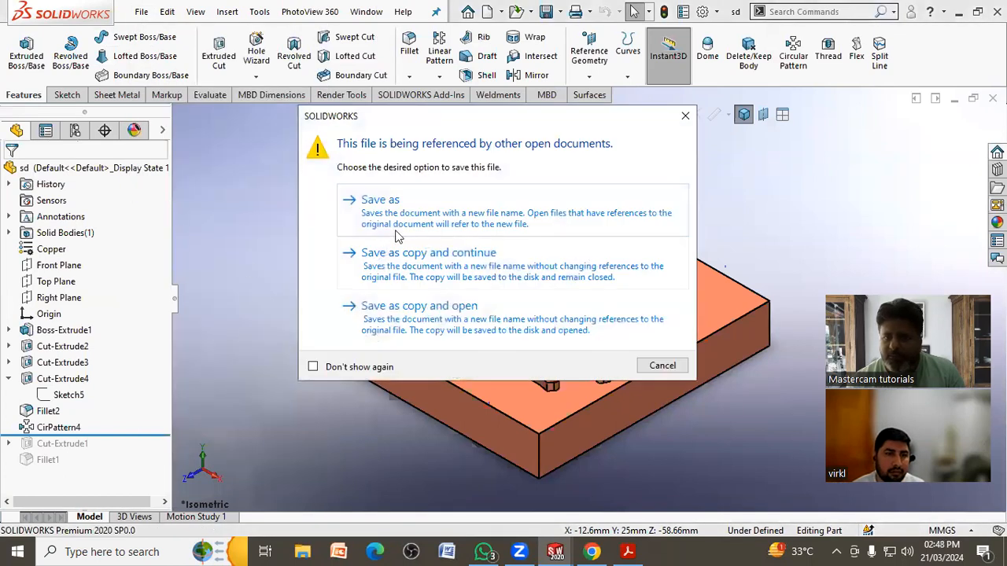
{"action": "left_click", "coordinate": [395, 232]}
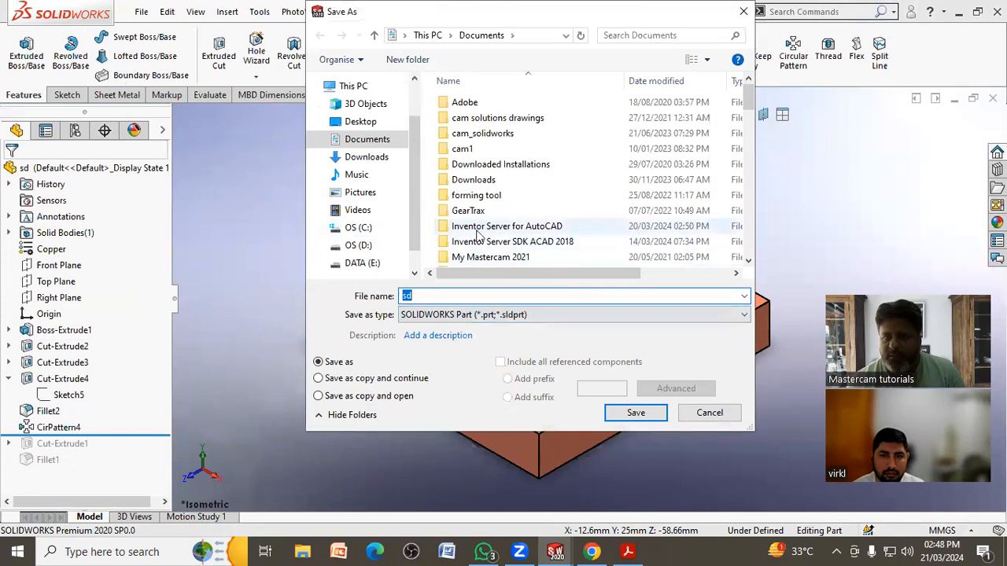
{"action": "scroll", "coordinate": [476, 236], "scroll_direction": "down", "scroll_amount": 5}
{"action": "double_click", "coordinate": [494, 154]}
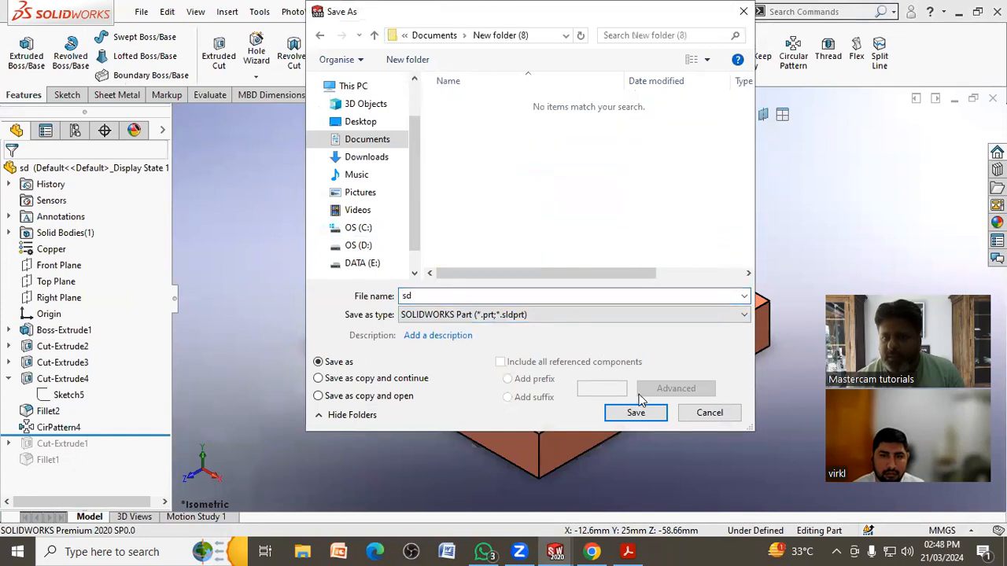
{"action": "type", "text": "4"}
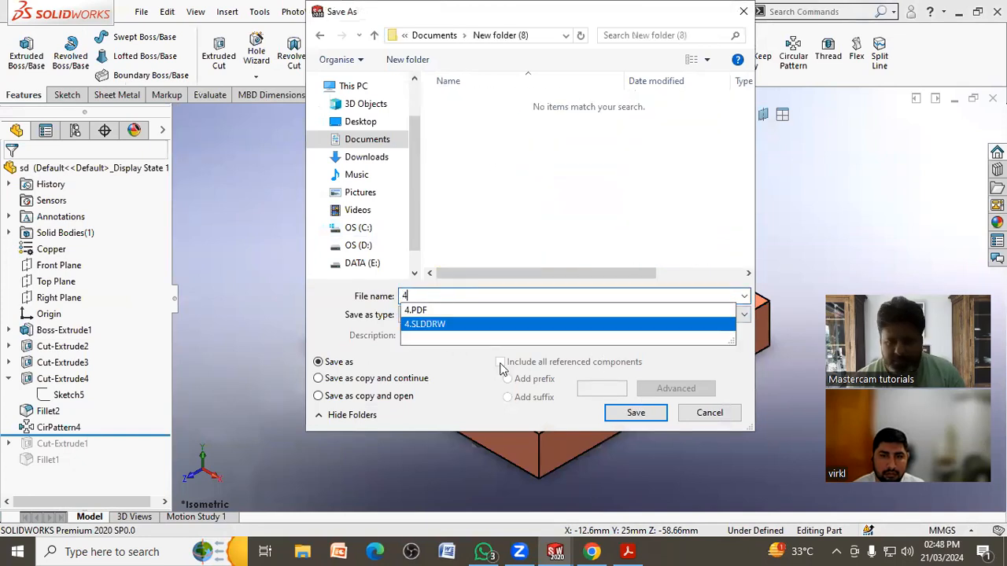
{"action": "left_click", "coordinate": [637, 413]}
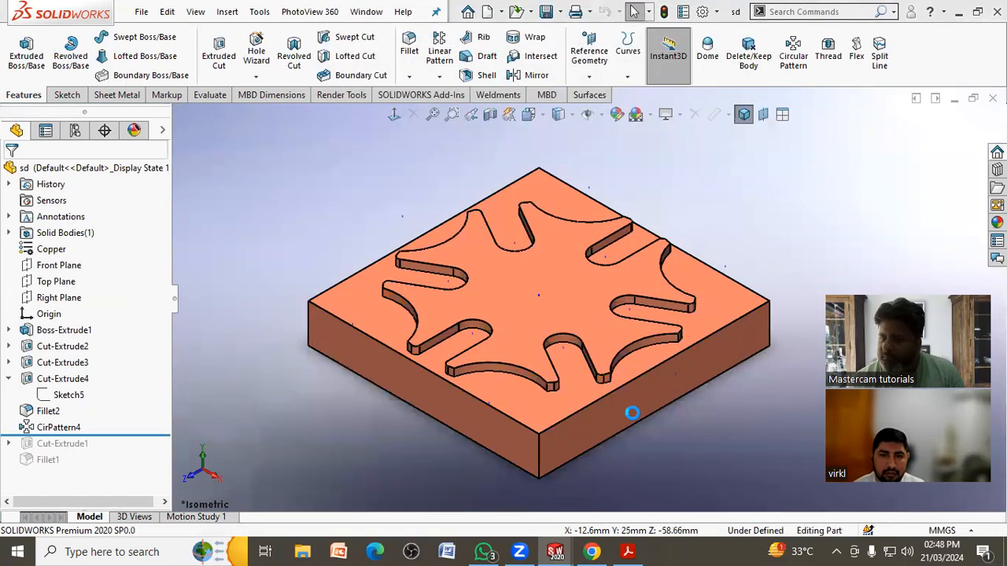
- Save the plate part as a JPEG image named 4 in Documents, New folder (8), using Save as for its references
{"action": "left_click", "coordinate": [141, 12]}
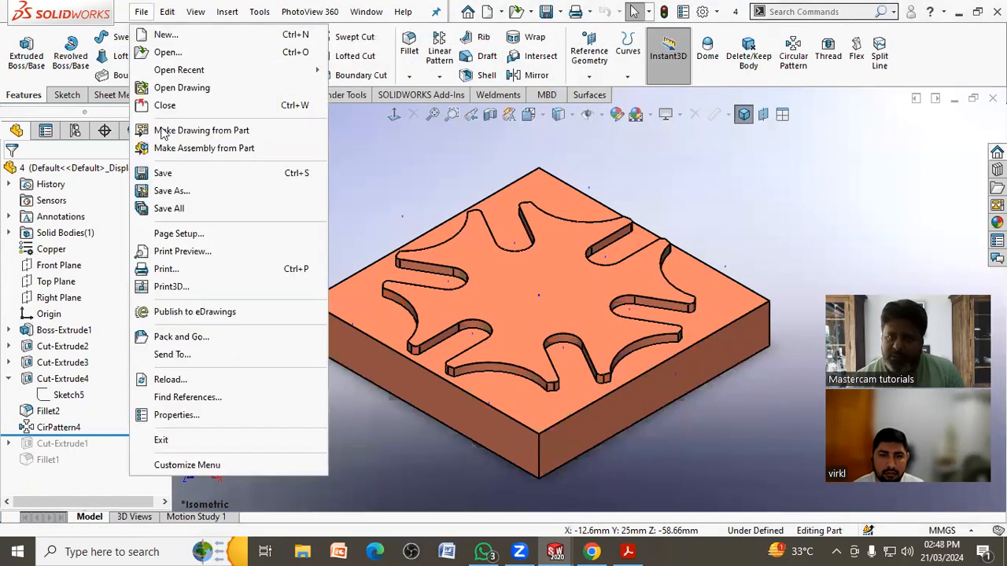
{"action": "left_click", "coordinate": [172, 191]}
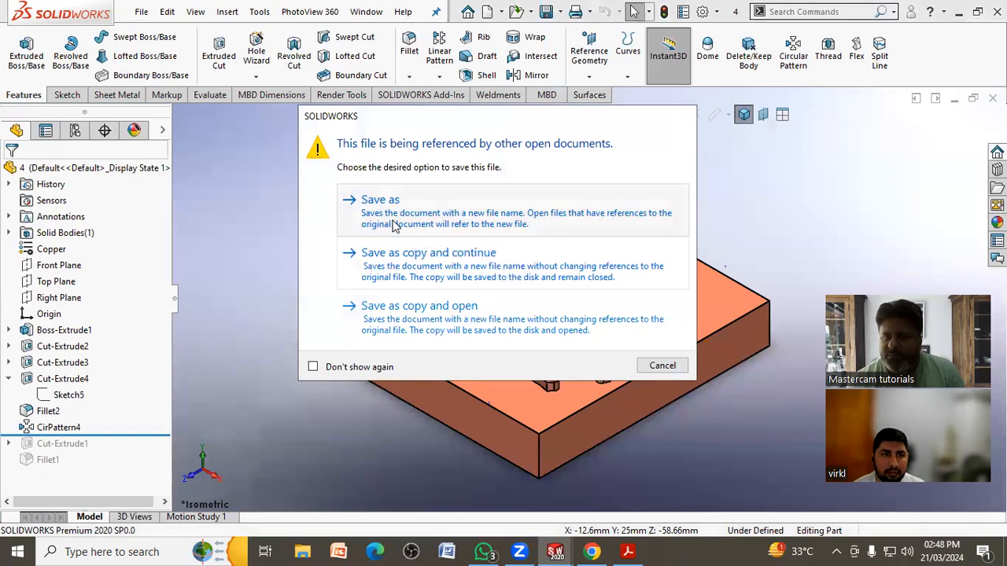
{"action": "left_click", "coordinate": [393, 220]}
{"action": "left_click", "coordinate": [549, 317]}
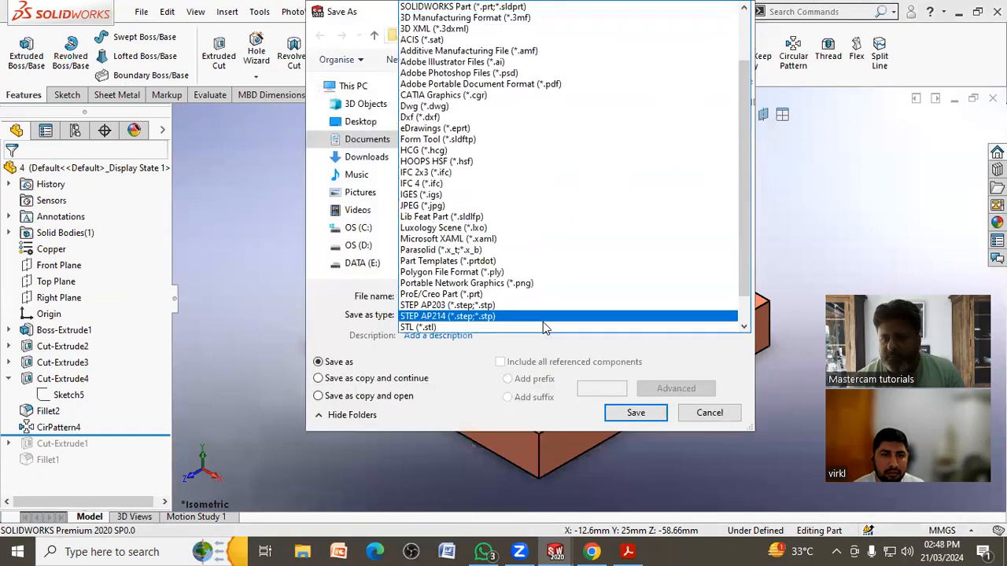
{"action": "scroll", "coordinate": [469, 292], "scroll_direction": "down", "scroll_amount": 1}
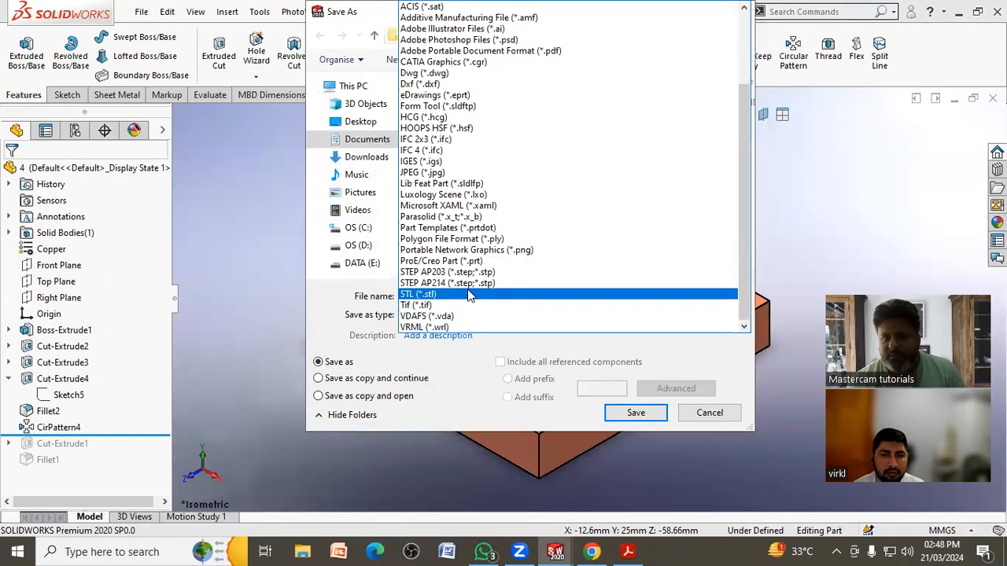
{"action": "scroll", "coordinate": [469, 207], "scroll_direction": "up", "scroll_amount": 3}
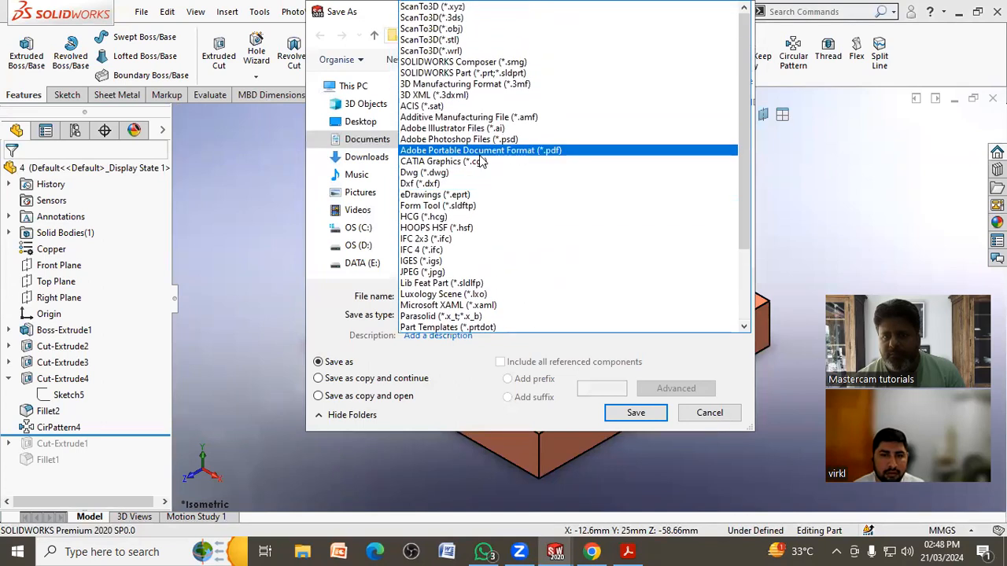
{"action": "scroll", "coordinate": [469, 227], "scroll_direction": "down", "scroll_amount": 1}
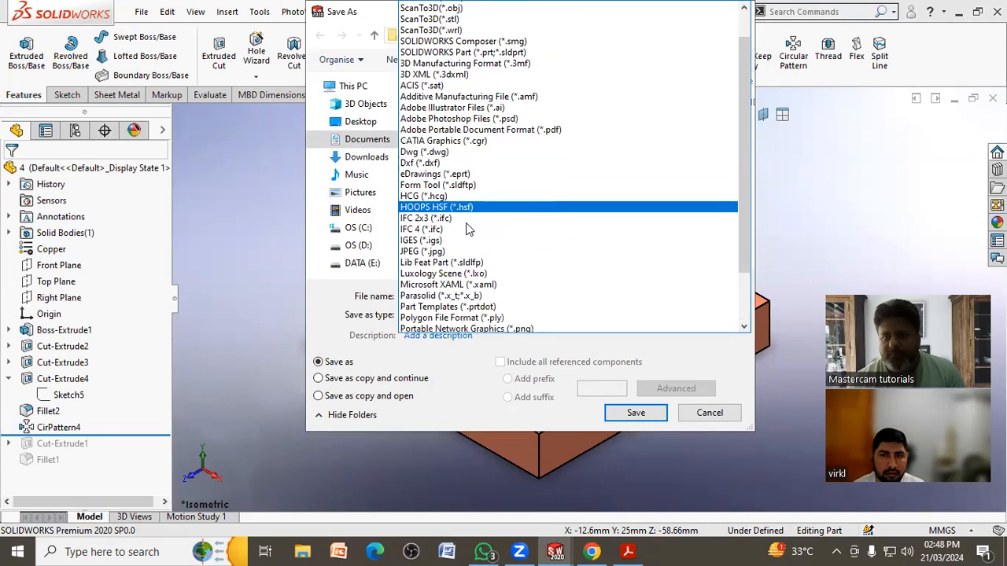
{"action": "scroll", "coordinate": [471, 260], "scroll_direction": "down", "scroll_amount": 2}
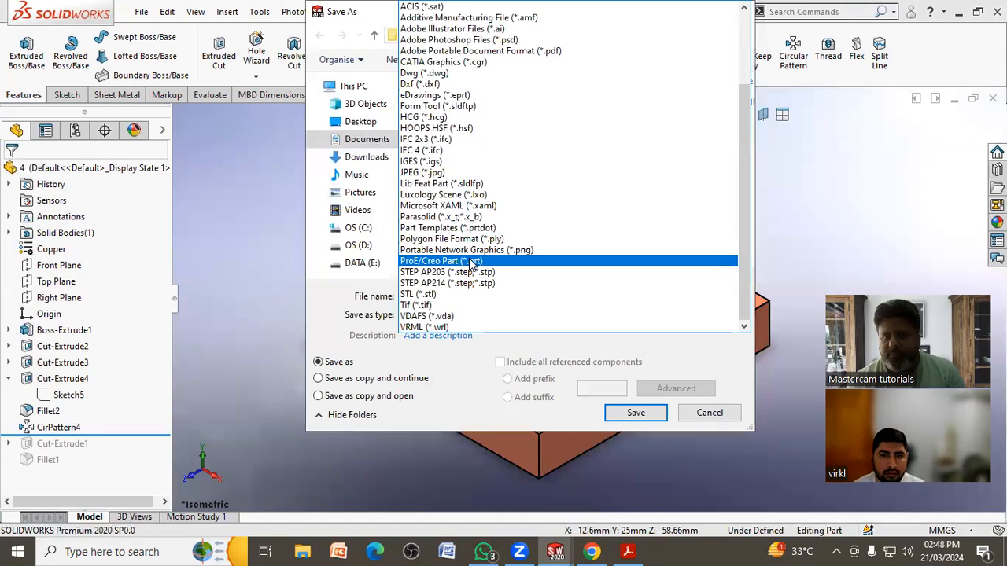
{"action": "left_click", "coordinate": [456, 172]}
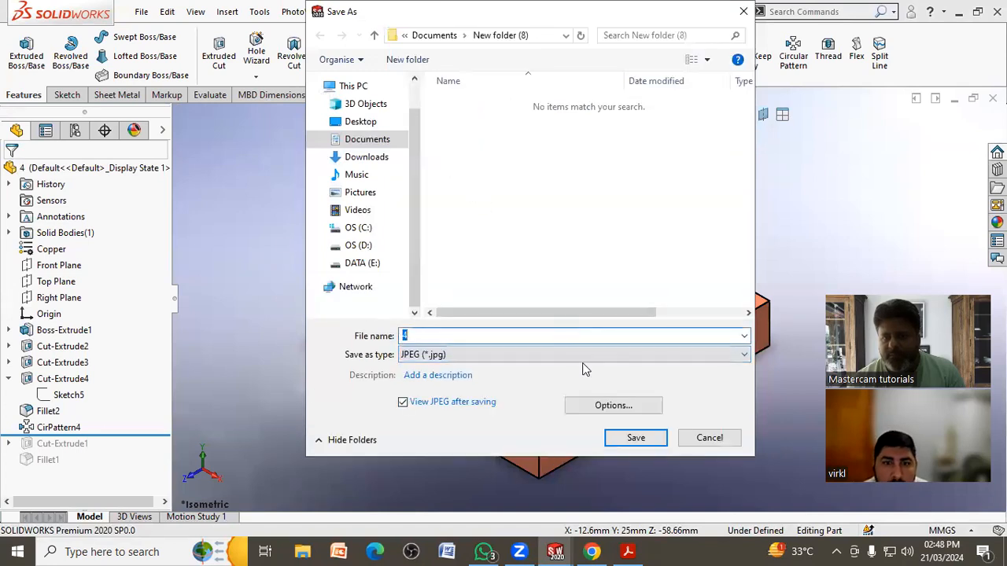
{"action": "left_click", "coordinate": [634, 437]}
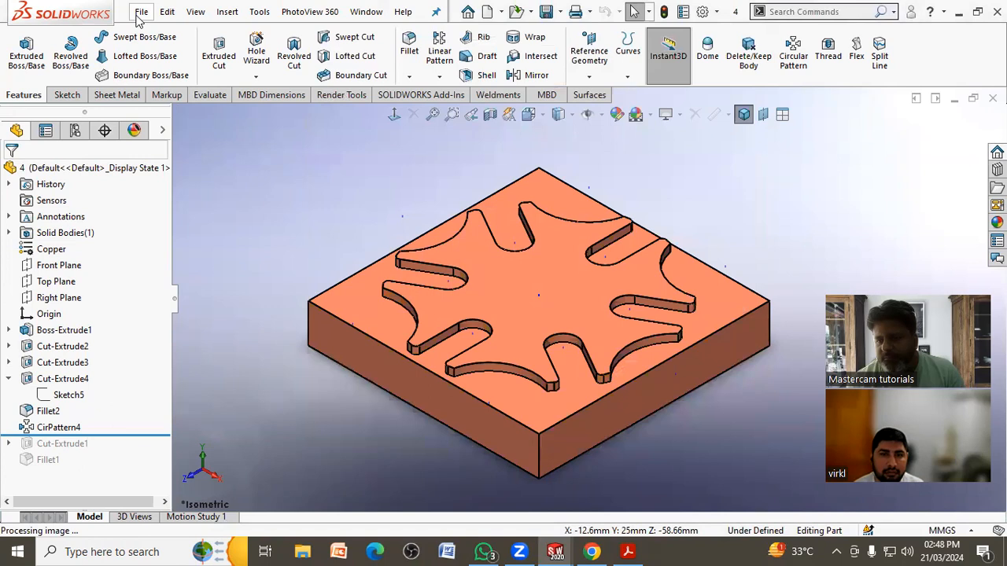
- Export the plate part as a STEP AP203 file named 4 in New folder (8), using Save as for its references
{"action": "left_click", "coordinate": [141, 12]}
{"action": "left_click", "coordinate": [182, 191]}
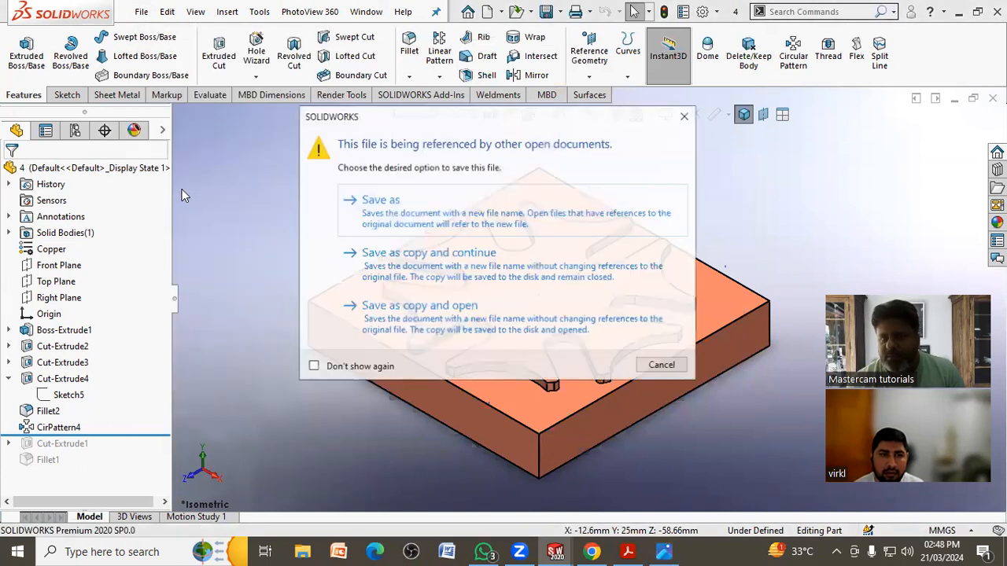
{"action": "left_click", "coordinate": [419, 223]}
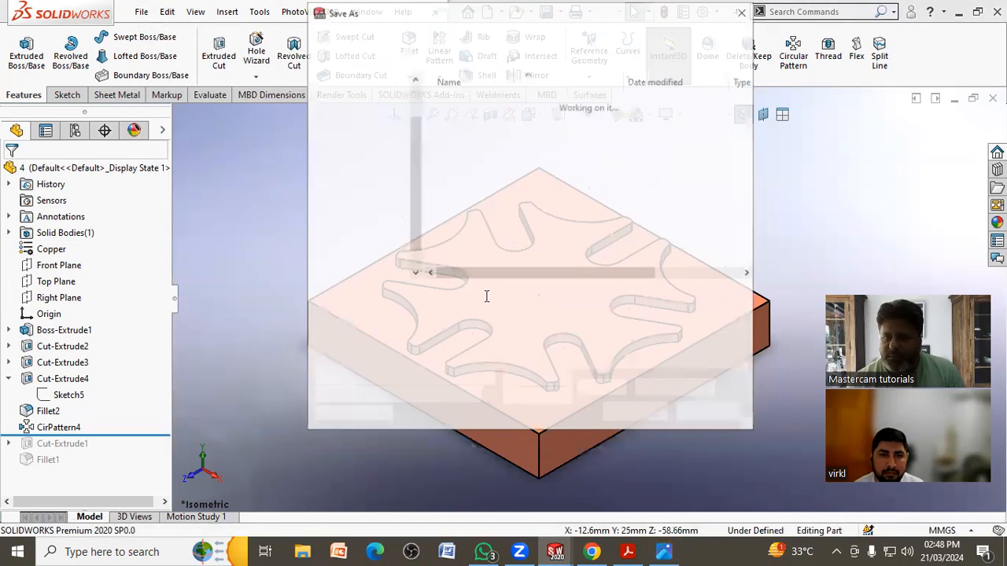
{"action": "left_click", "coordinate": [551, 315]}
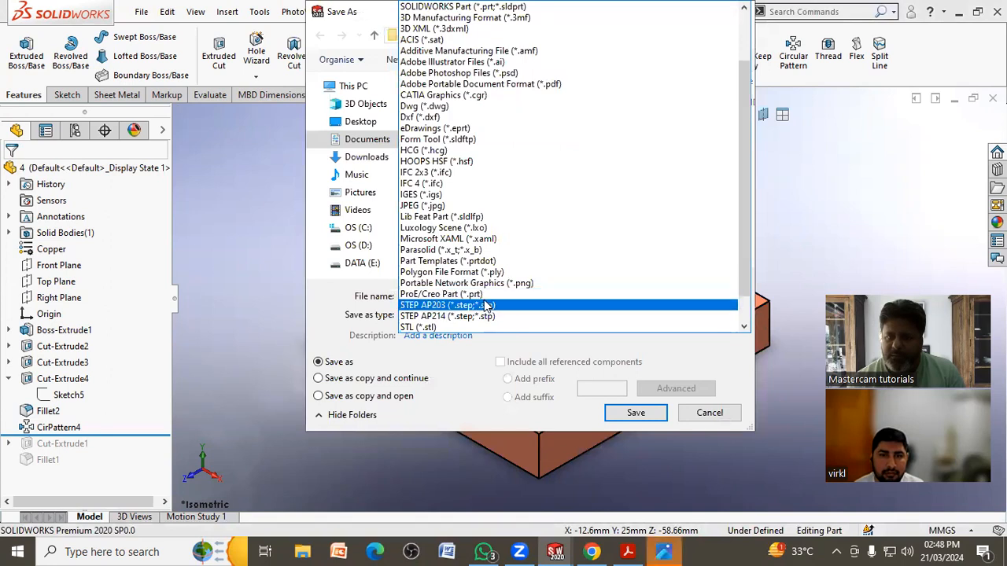
{"action": "left_click", "coordinate": [484, 305]}
{"action": "left_click", "coordinate": [635, 438]}
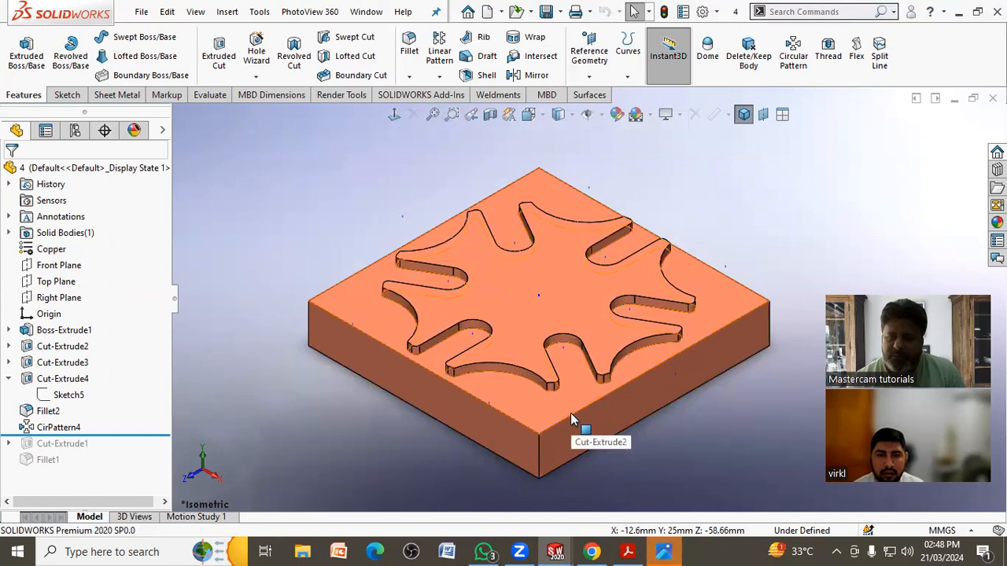
- Export the plate part as an eDrawings file named 4 in New folder (8), including the Default configuration
{"action": "left_click", "coordinate": [141, 11]}
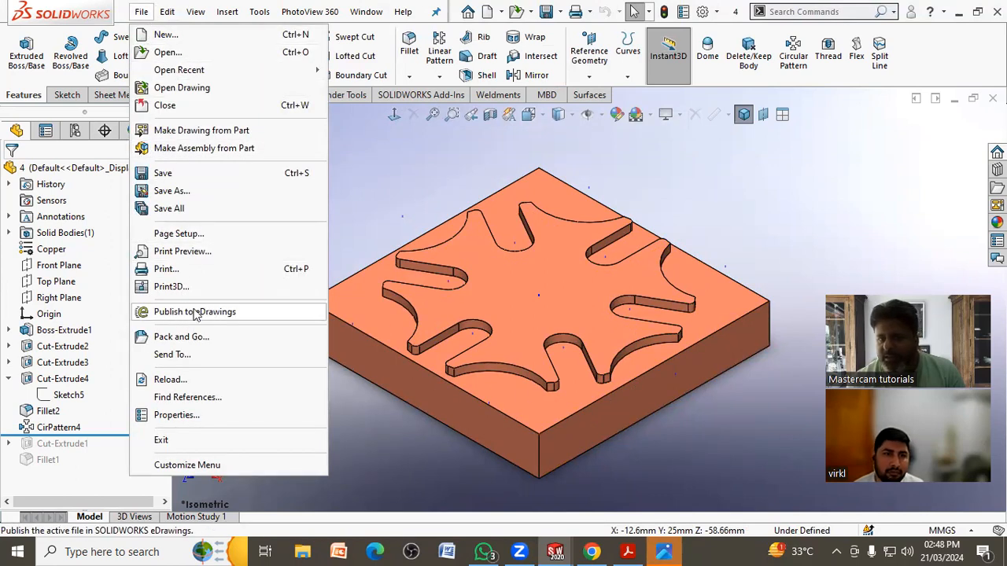
{"action": "left_click", "coordinate": [178, 190]}
{"action": "left_click", "coordinate": [392, 213]}
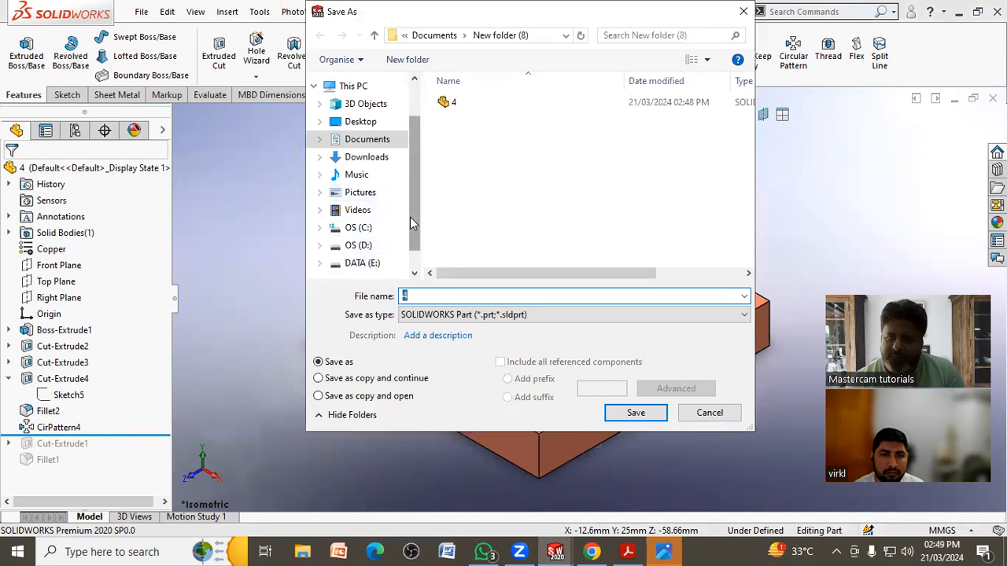
{"action": "left_click", "coordinate": [477, 314]}
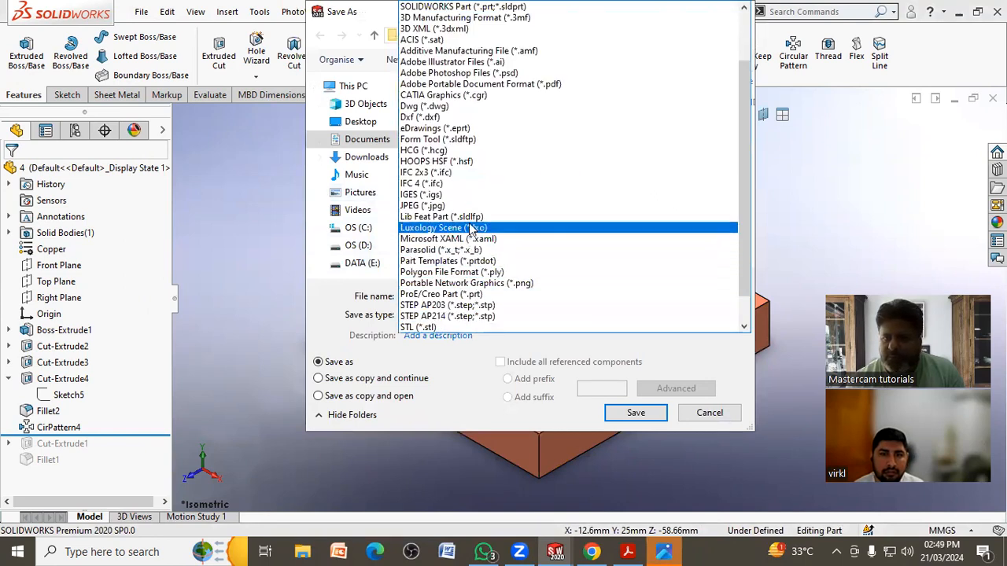
{"action": "scroll", "coordinate": [464, 189], "scroll_direction": "up", "scroll_amount": 1}
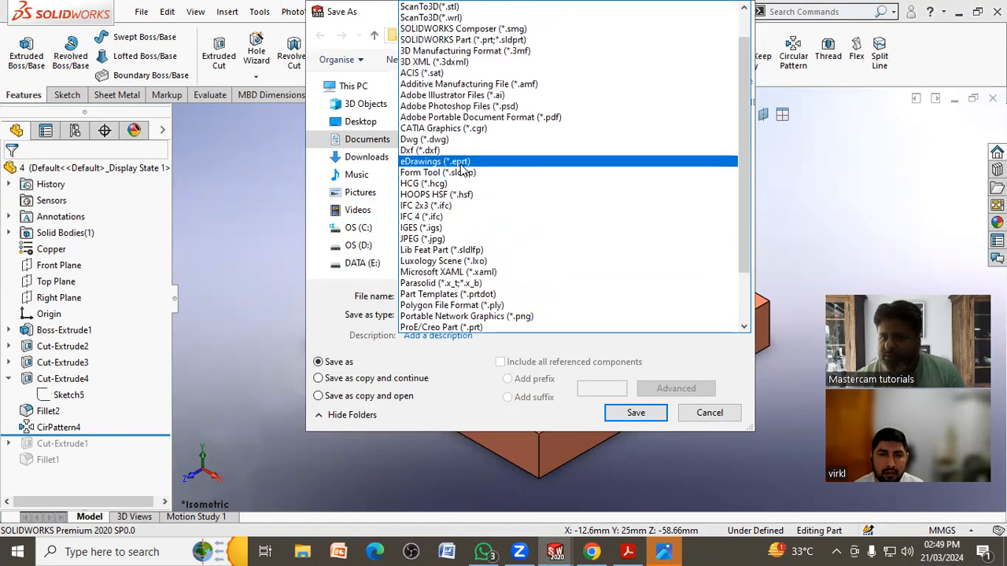
{"action": "left_click", "coordinate": [461, 164]}
{"action": "left_click", "coordinate": [636, 413]}
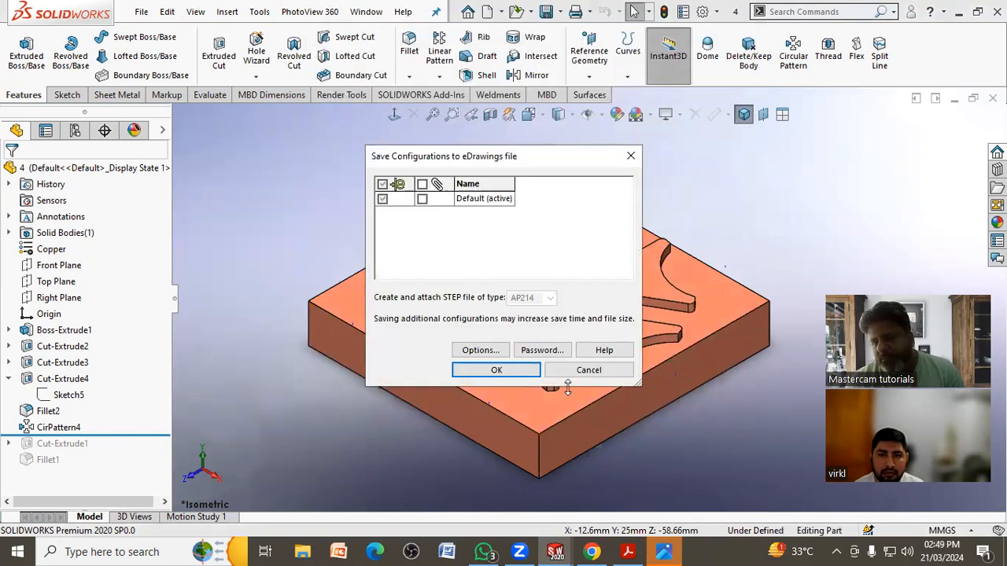
{"action": "left_click", "coordinate": [494, 370]}
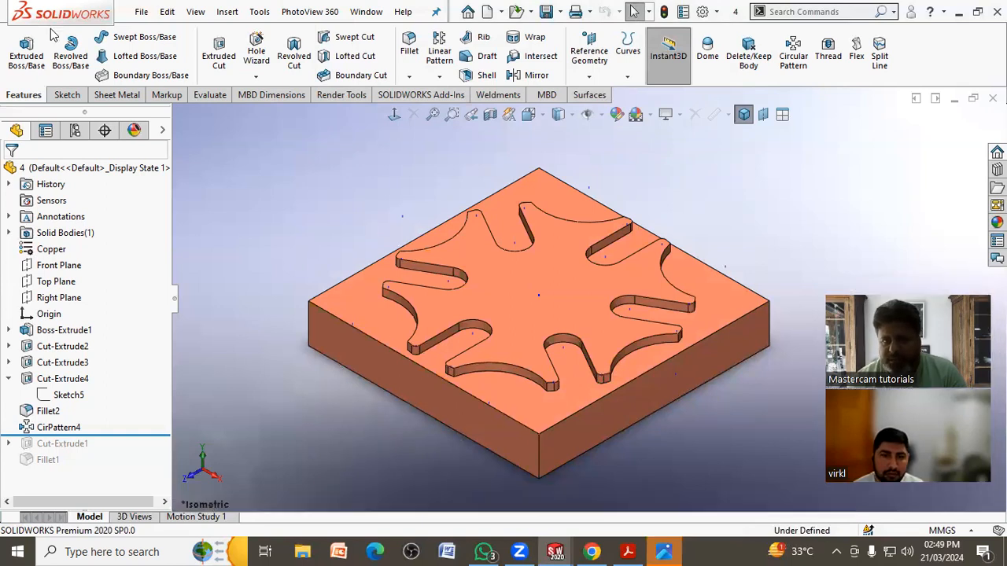
- Try to package the plate part and its references with Pack and Go
{"action": "left_click", "coordinate": [141, 12]}
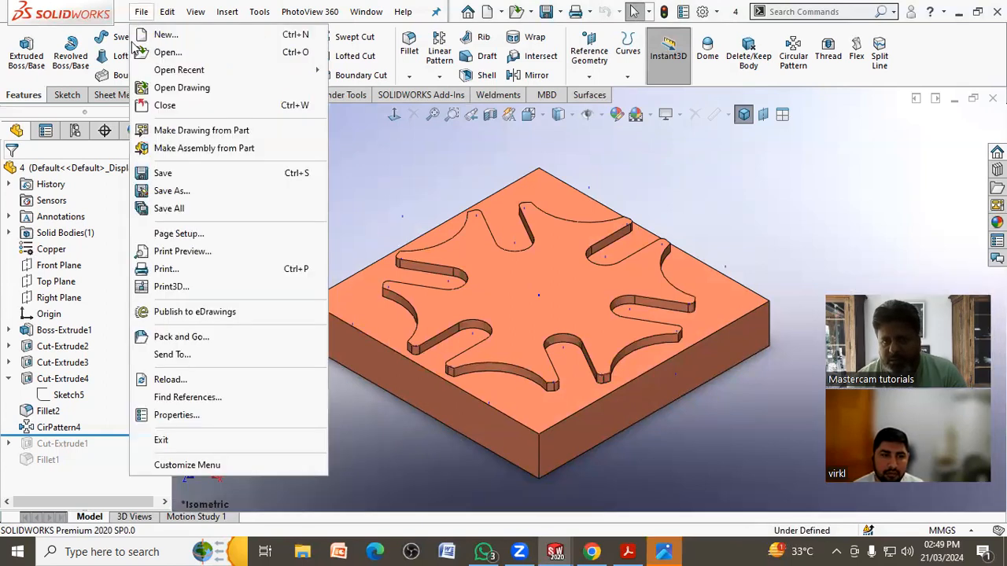
{"action": "left_click", "coordinate": [182, 341]}
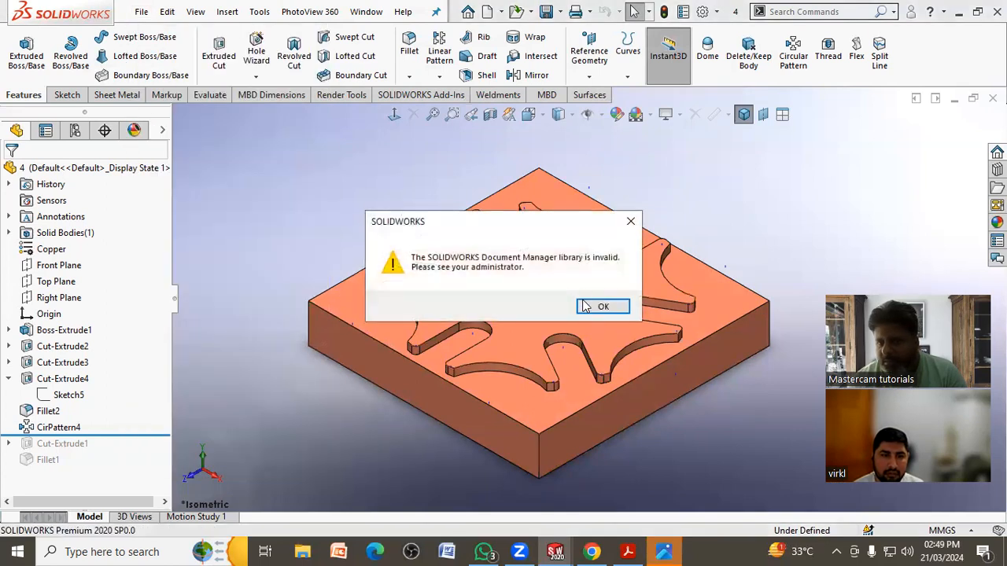
{"action": "left_click", "coordinate": [595, 306]}
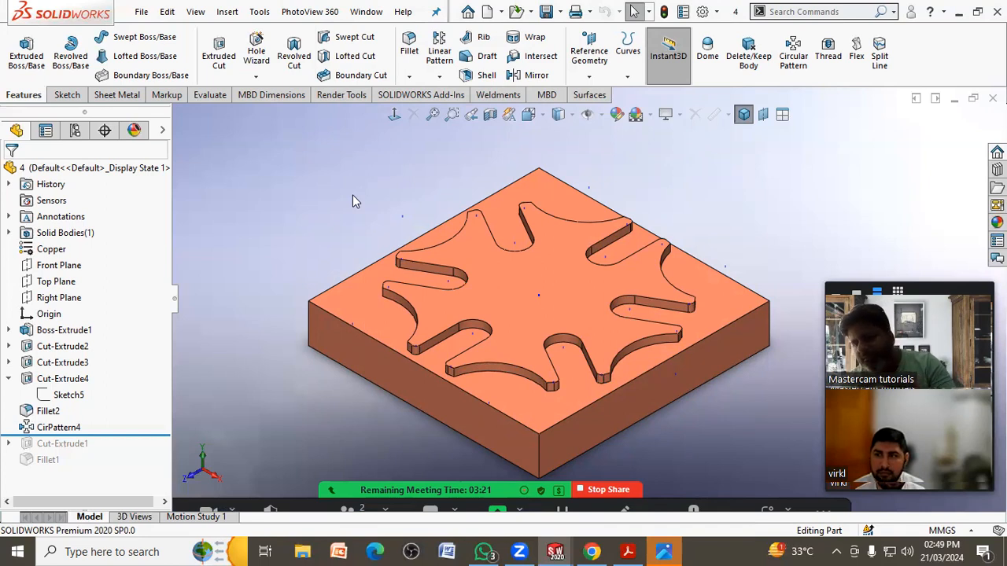
- Switch to Chrome, open Gmail in a new tab and start a new message
{"action": "left_click", "coordinate": [591, 552]}
{"action": "left_click", "coordinate": [213, 15]}
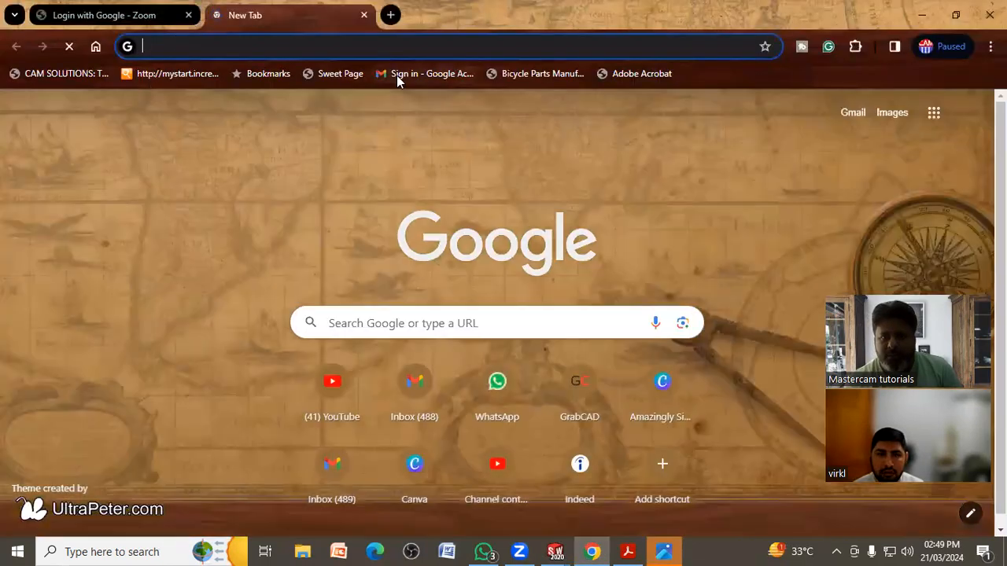
{"action": "left_click", "coordinate": [424, 73]}
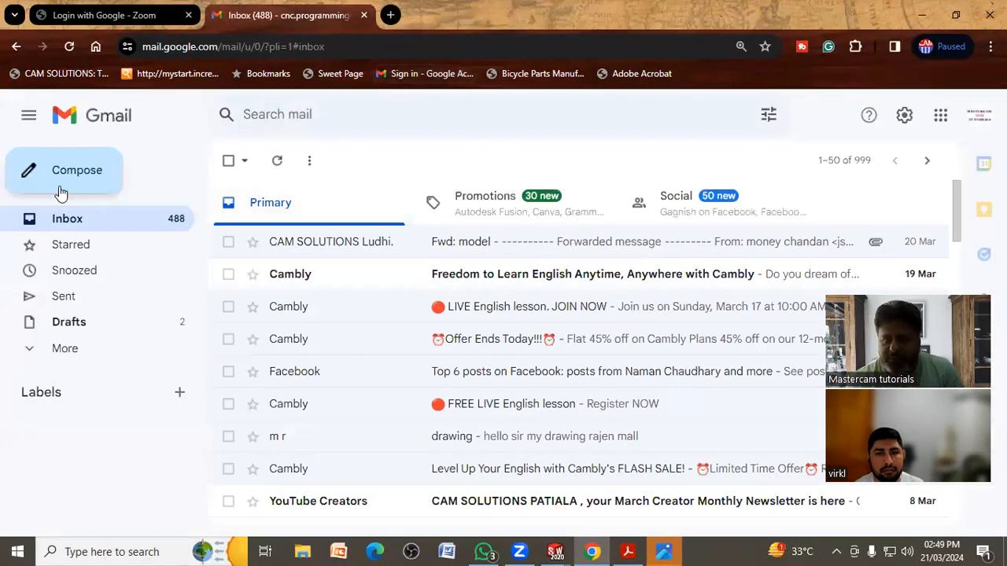
{"action": "left_click", "coordinate": [78, 226]}
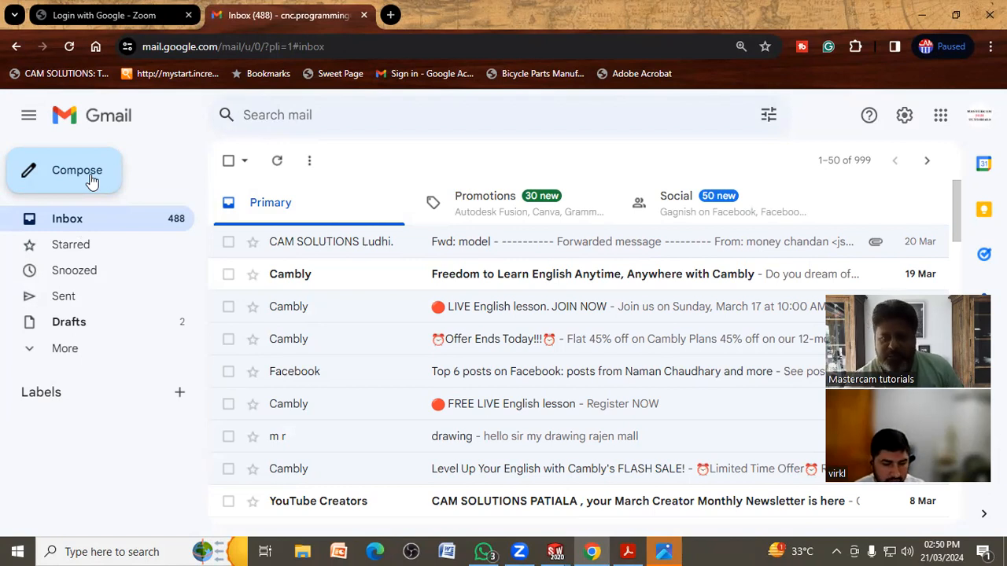
{"action": "left_click", "coordinate": [79, 171]}
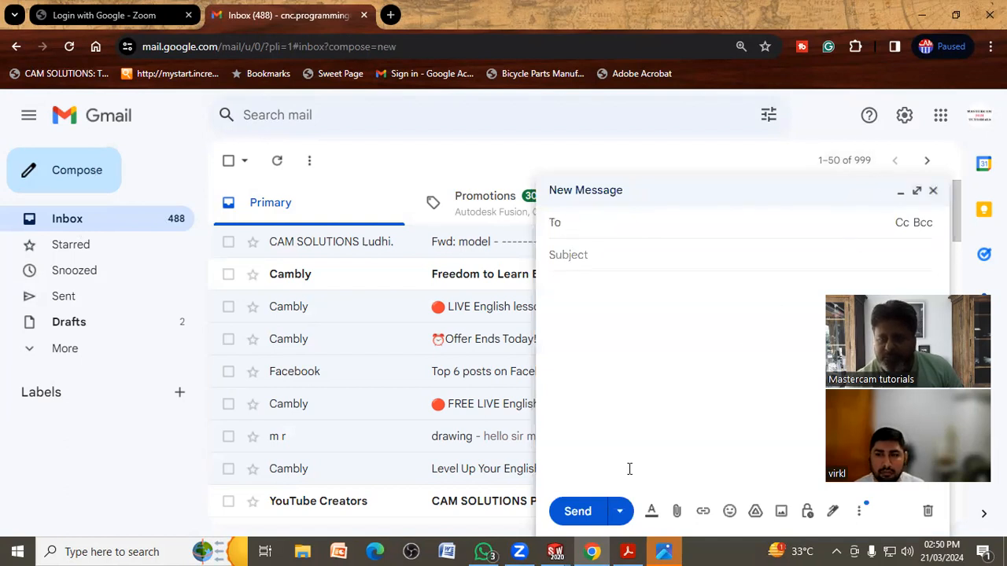
- Attach the six recent files named 4 to the message: eDrawings, STEP, JPEG, part, drawing and PDF
{"action": "left_click", "coordinate": [677, 511]}
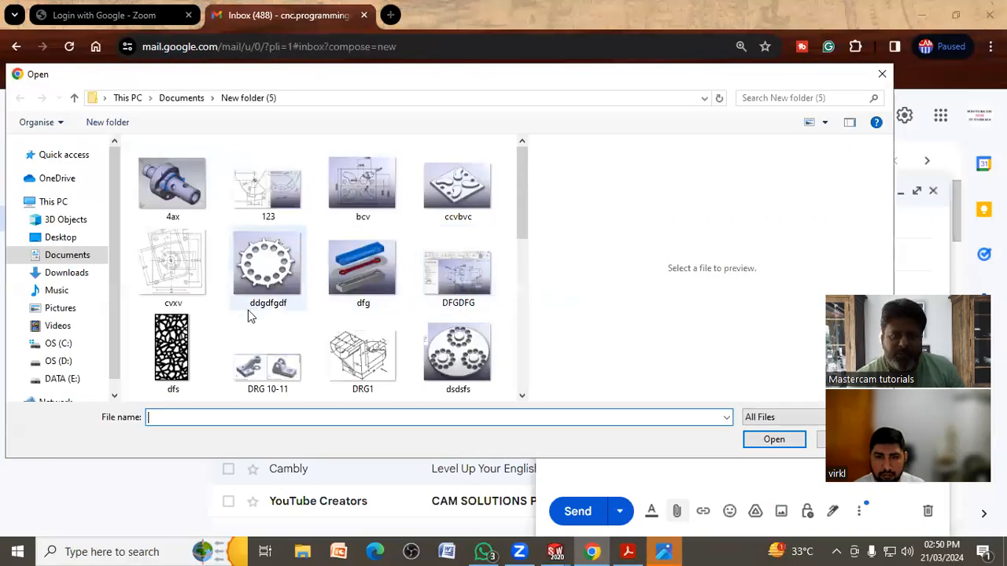
{"action": "left_click", "coordinate": [87, 156]}
{"action": "scroll", "coordinate": [236, 285], "scroll_direction": "down", "scroll_amount": 2}
{"action": "scroll", "coordinate": [319, 274], "scroll_direction": "down", "scroll_amount": 2}
{"action": "scroll", "coordinate": [319, 274], "scroll_direction": "up", "scroll_amount": 1}
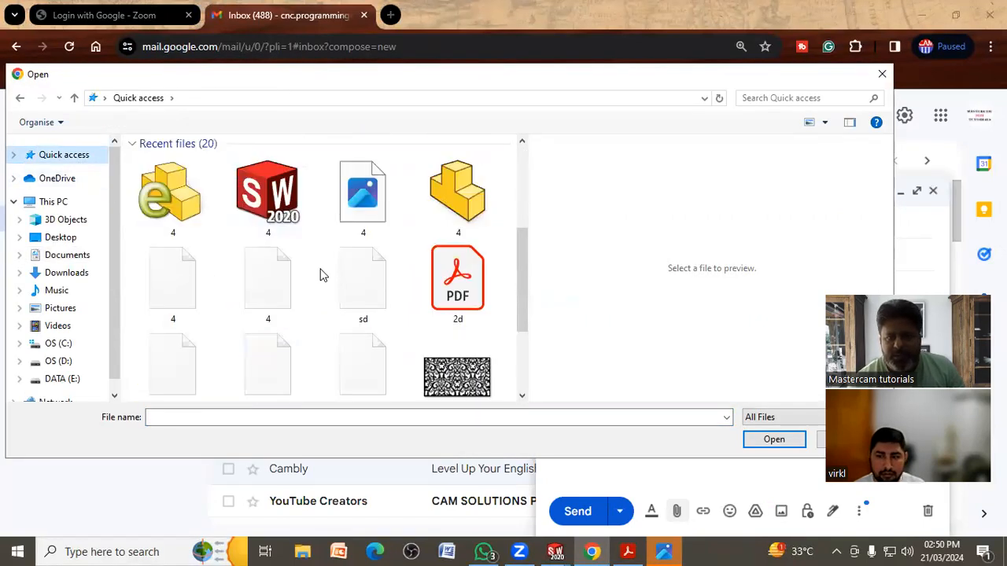
{"action": "left_click", "coordinate": [457, 226]}
{"action": "left_click", "coordinate": [363, 196], "text": "ctrl"}
{"action": "left_click", "coordinate": [267, 196], "text": "ctrl"}
{"action": "left_click", "coordinate": [189, 224], "text": "ctrl"}
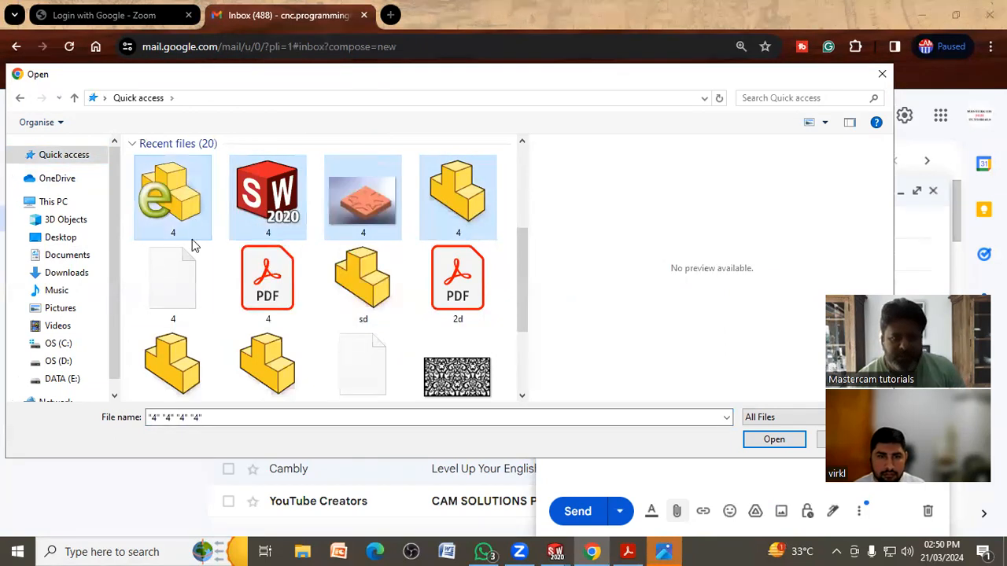
{"action": "left_click", "coordinate": [193, 284], "text": "ctrl"}
{"action": "left_click", "coordinate": [245, 293], "text": "ctrl"}
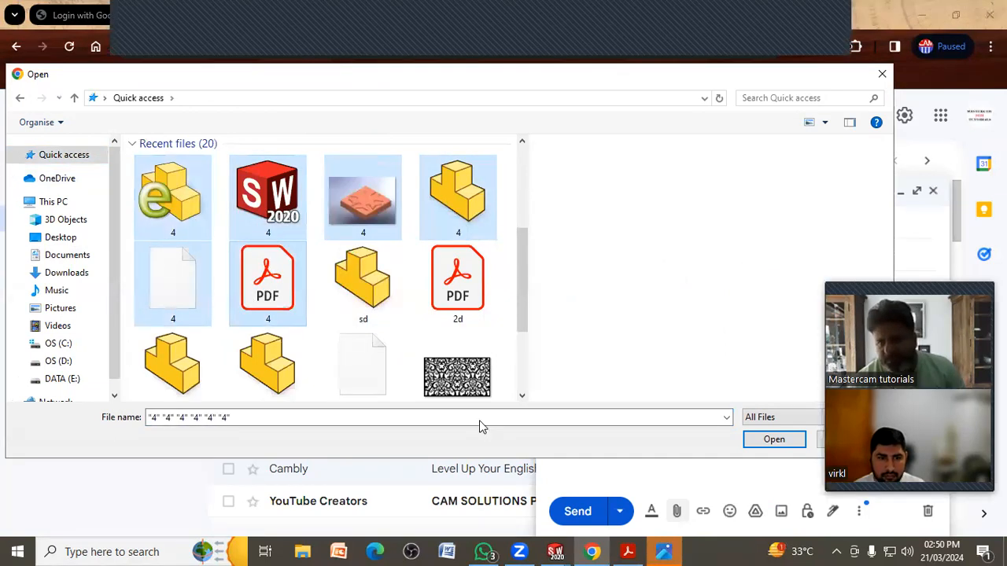
{"action": "left_click", "coordinate": [774, 439]}
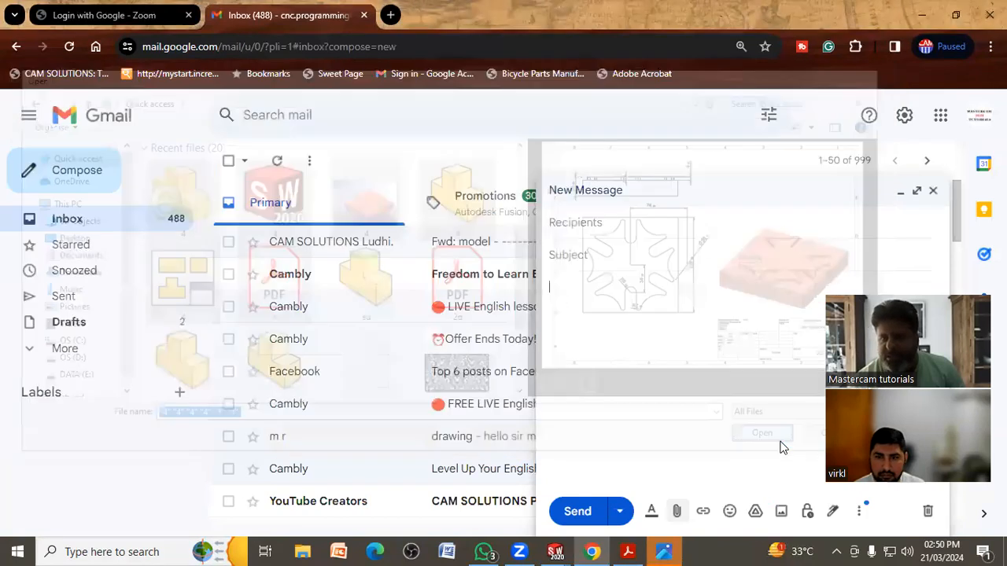
- Send the message with the body text "a" to the recipient's e-mail address and open the sent copy
{"action": "type", "text": "a"}
{"action": "left_click", "coordinate": [620, 226]}
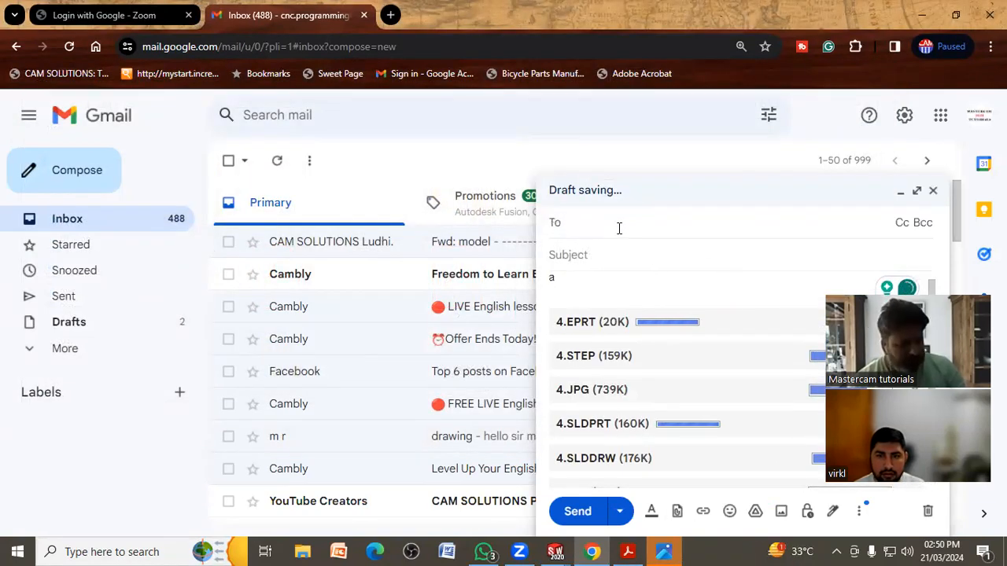
{"action": "type", "text": "a"}
{"action": "left_click", "coordinate": [626, 267]}
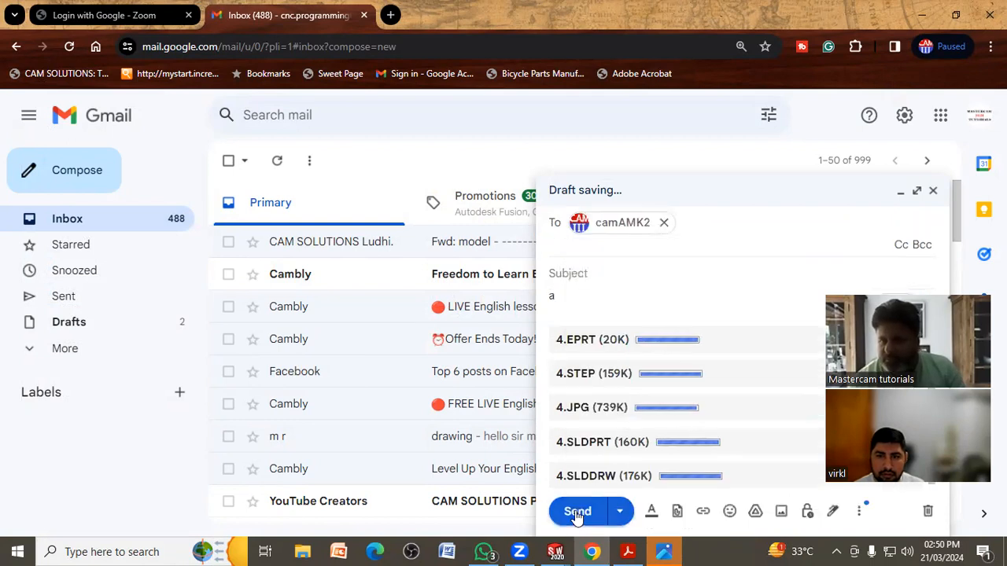
{"action": "left_click", "coordinate": [575, 513]}
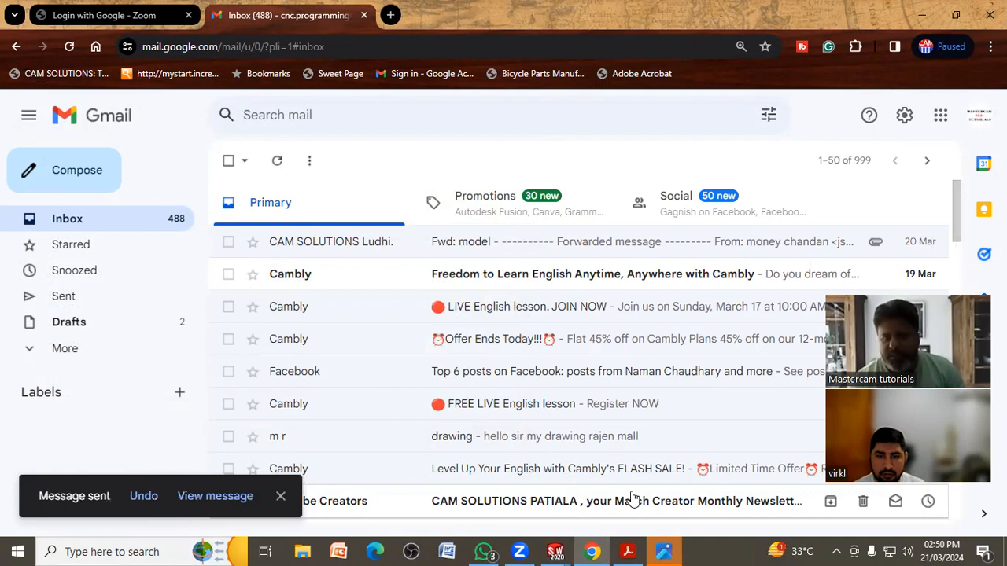
{"action": "left_click", "coordinate": [215, 503]}
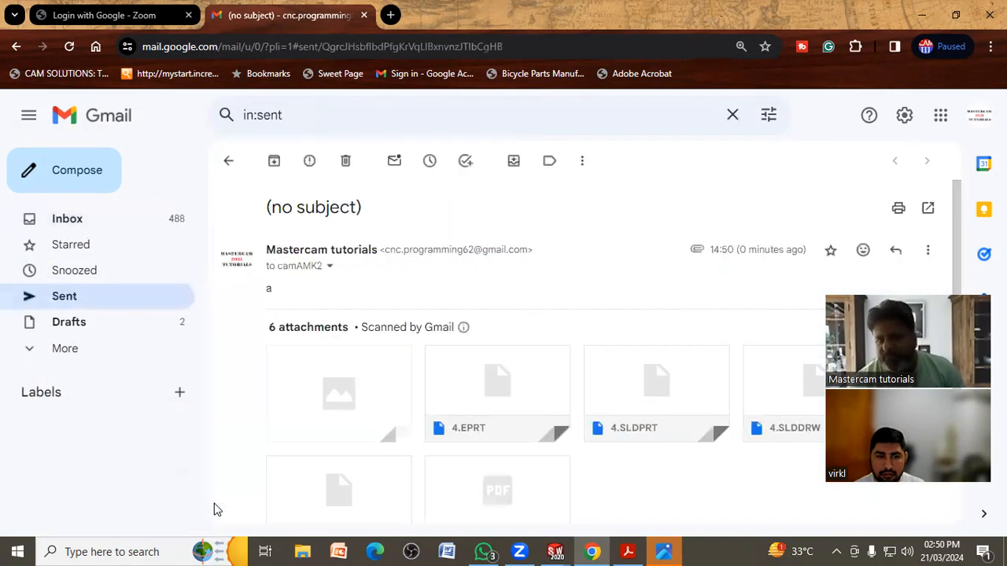
- Review the six attachments of the sent message
{"action": "scroll", "coordinate": [495, 267], "scroll_direction": "down", "scroll_amount": 2}
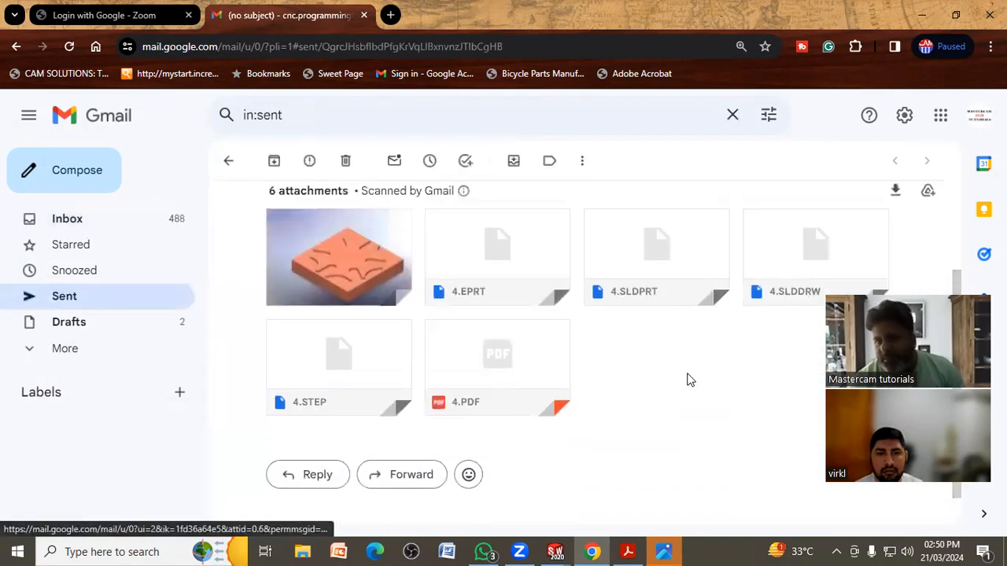
{"action": "scroll", "coordinate": [685, 380], "scroll_direction": "up", "scroll_amount": 1}
{"action": "scroll", "coordinate": [671, 380], "scroll_direction": "down", "scroll_amount": 1}
{"action": "scroll", "coordinate": [543, 336], "scroll_direction": "down", "scroll_amount": 1}
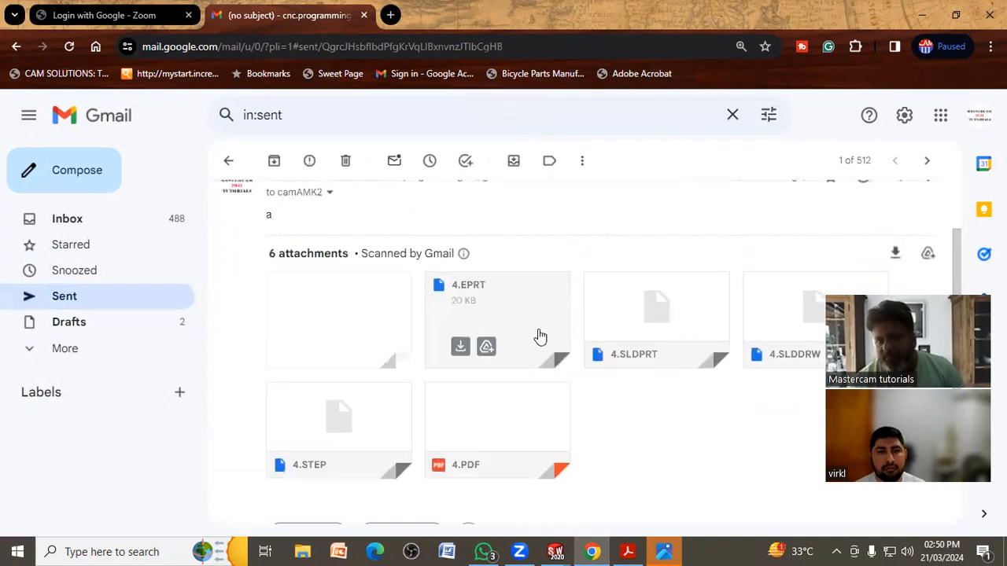
{"action": "scroll", "coordinate": [325, 310], "scroll_direction": "down", "scroll_amount": 2}
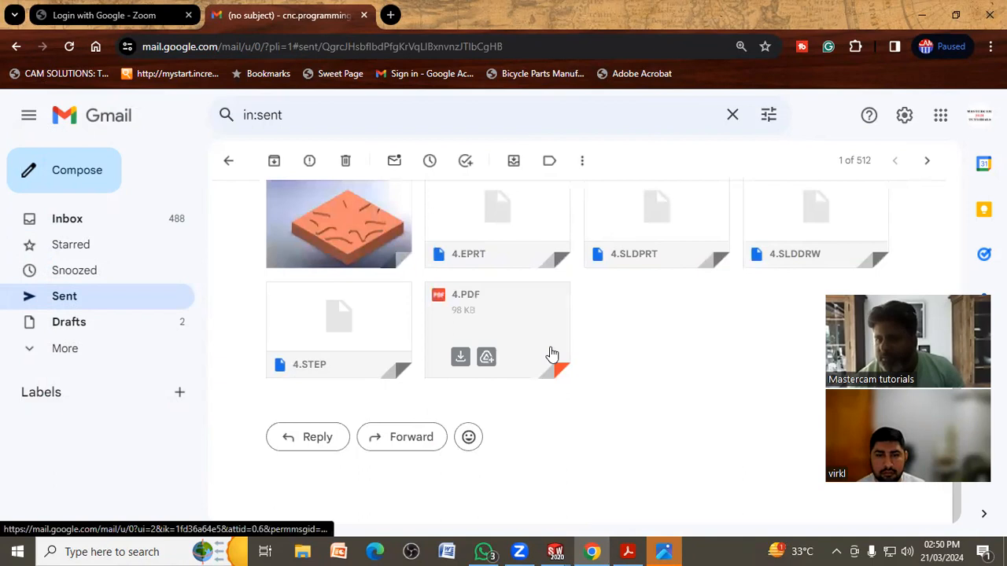
- Switch to the SOLIDWORKS drawing and save it as a DXF file named 4
{"action": "left_click", "coordinate": [556, 551]}
{"action": "left_click", "coordinate": [583, 502]}
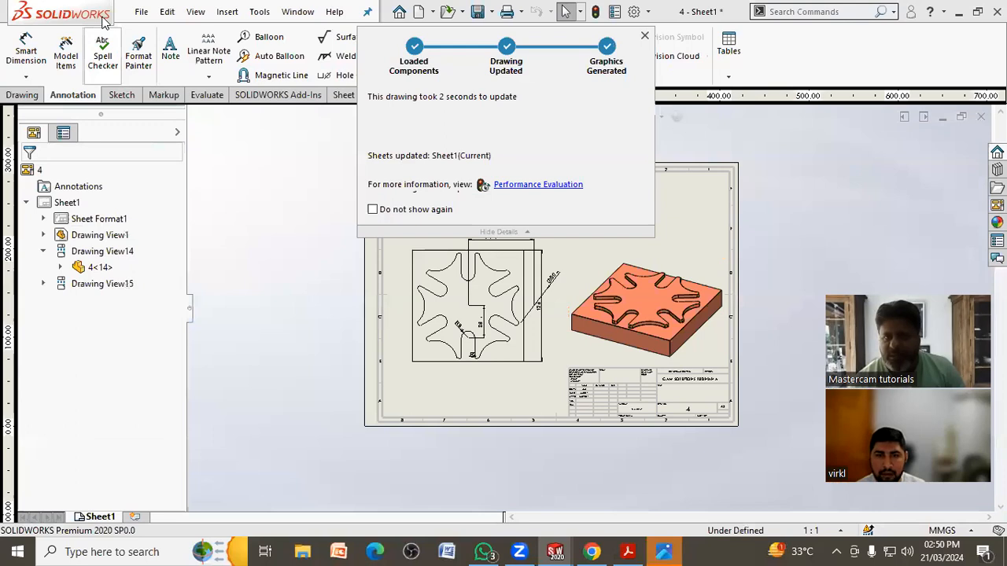
{"action": "left_click", "coordinate": [141, 11]}
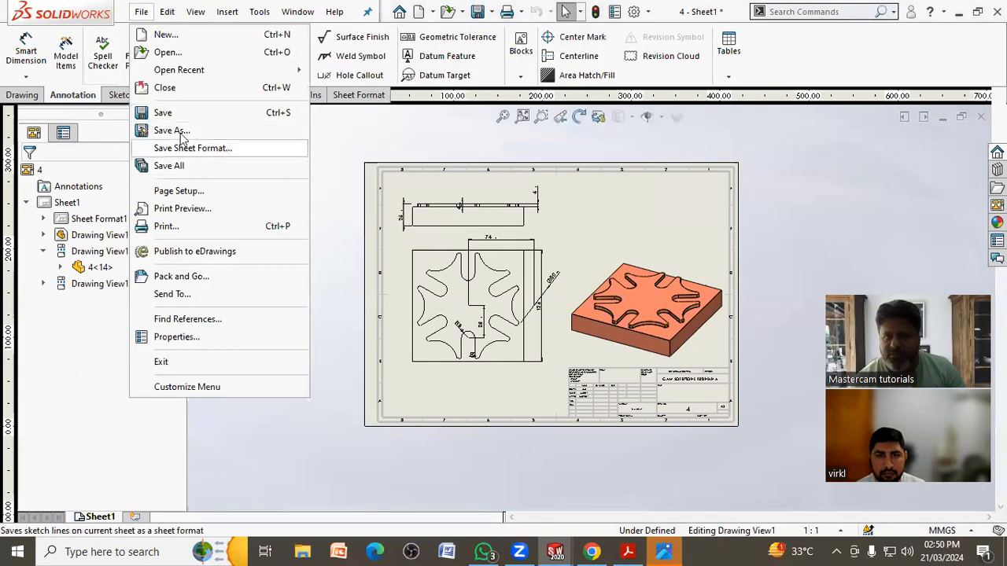
{"action": "left_click", "coordinate": [179, 131]}
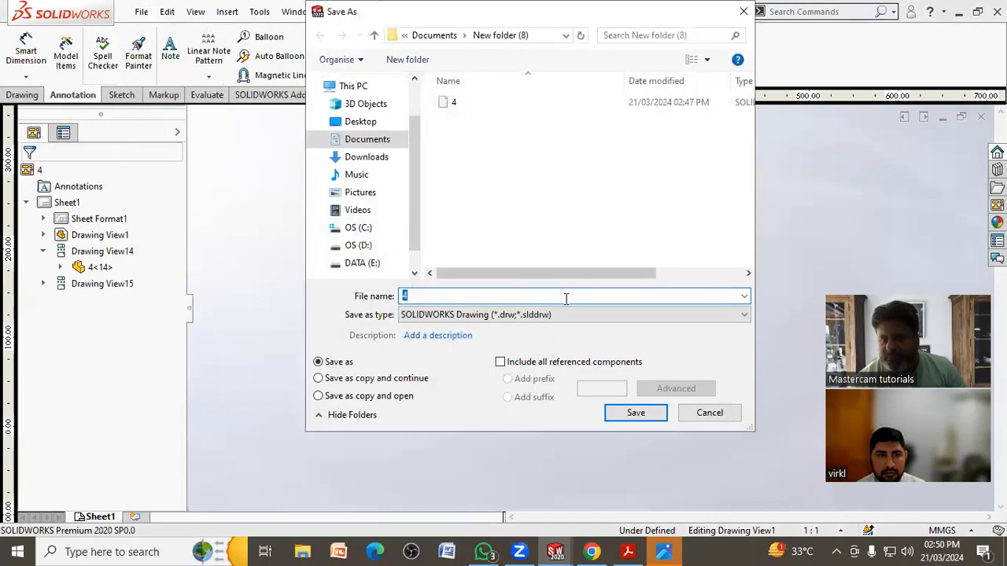
{"action": "left_click", "coordinate": [583, 317]}
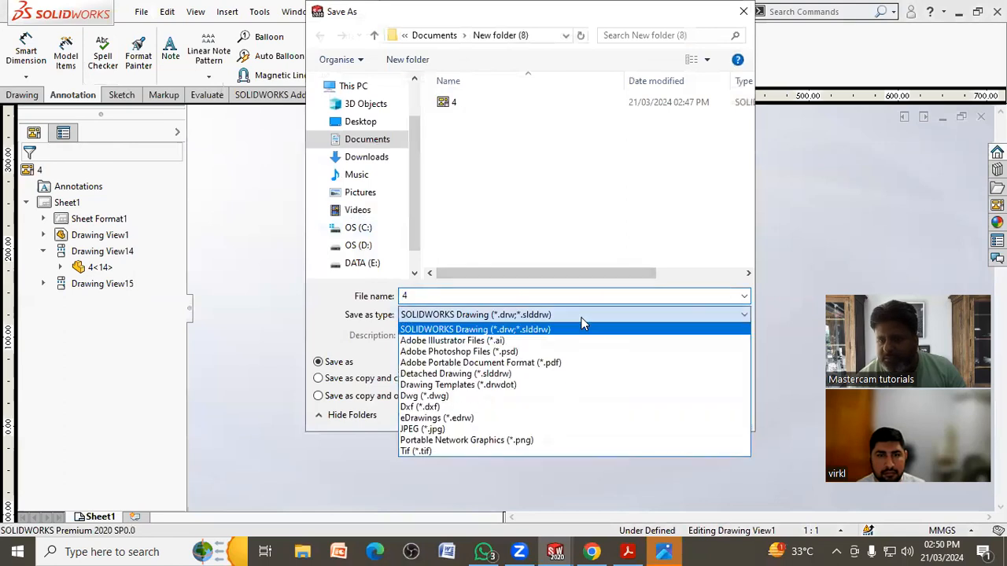
{"action": "left_click", "coordinate": [553, 407]}
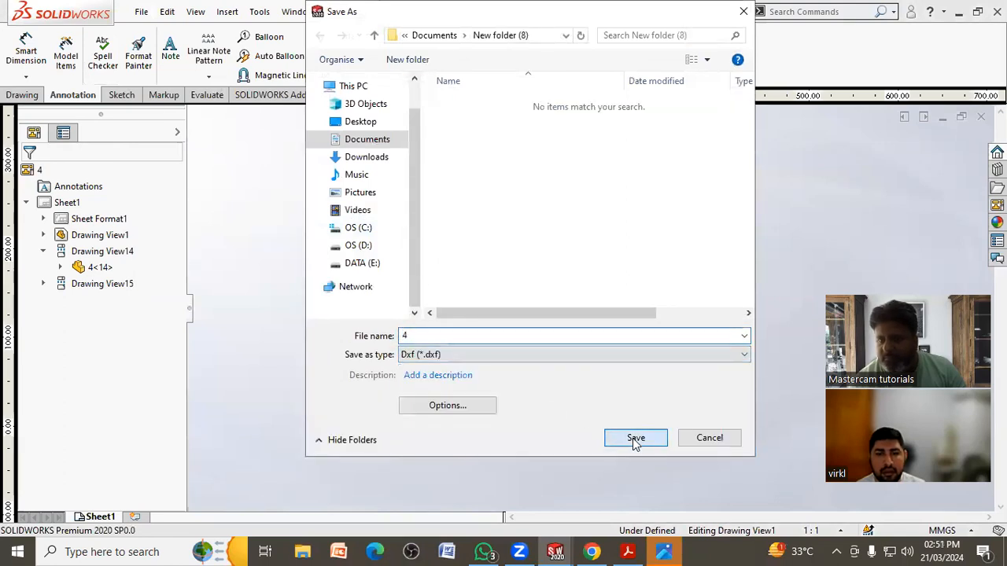
{"action": "left_click", "coordinate": [631, 437]}
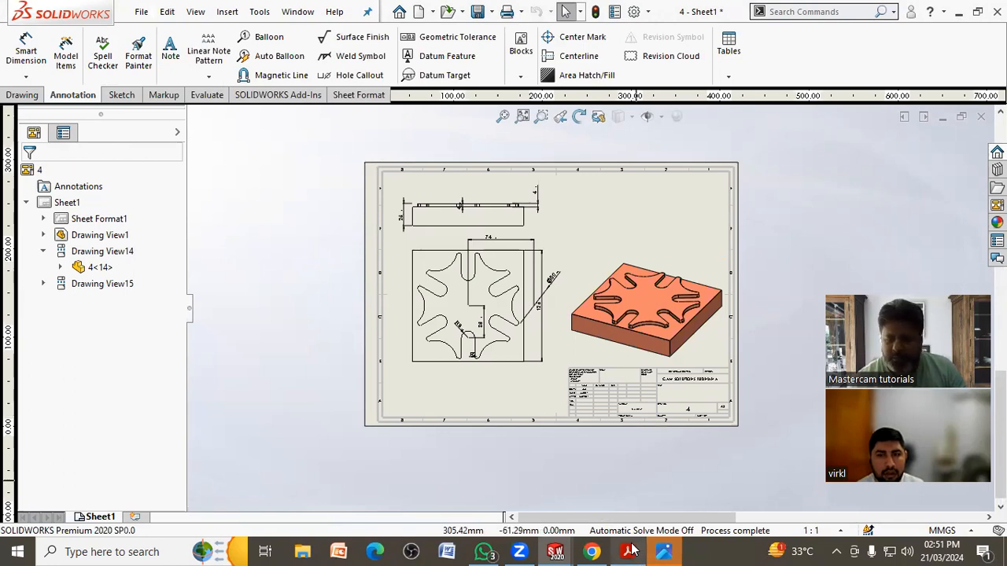
- Create a new visible layer in the drawing and set its color to red
{"action": "scroll", "coordinate": [503, 379], "scroll_direction": "down", "scroll_amount": 5}
{"action": "middle_click_drag", "start_coordinate": [501, 380], "coordinate": [506, 429]}
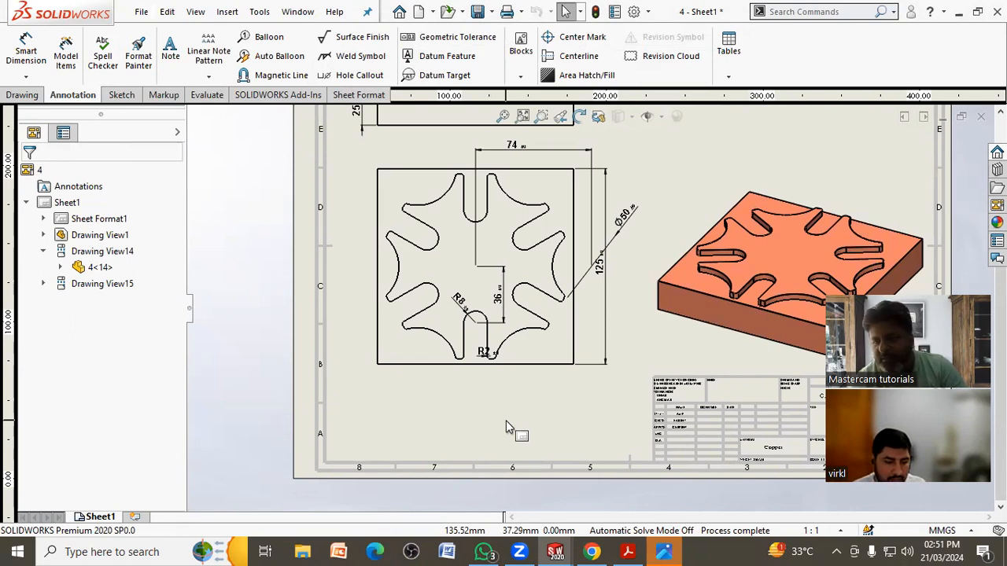
{"action": "middle_click_drag", "start_coordinate": [508, 372], "coordinate": [501, 410]}
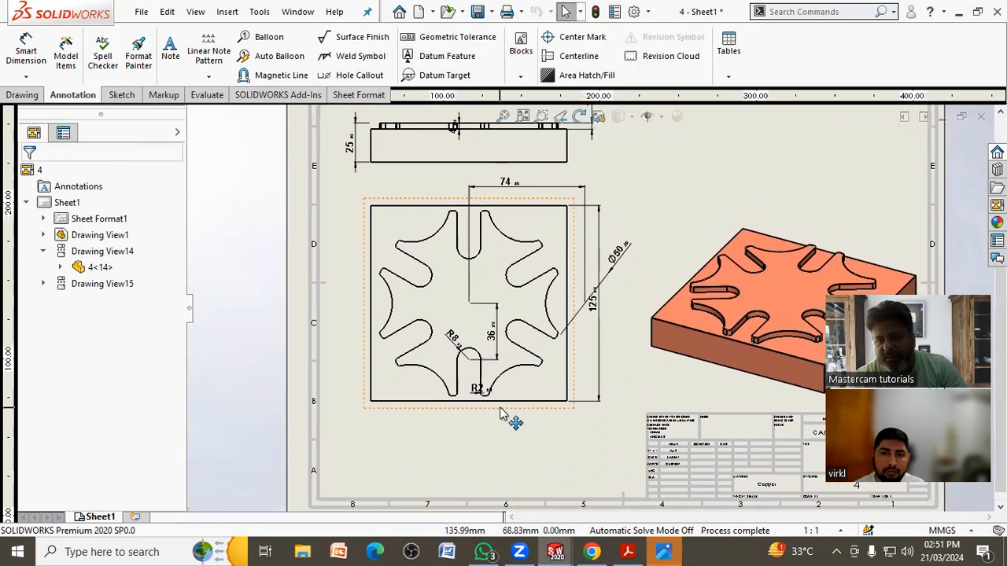
{"action": "left_click", "coordinate": [501, 404]}
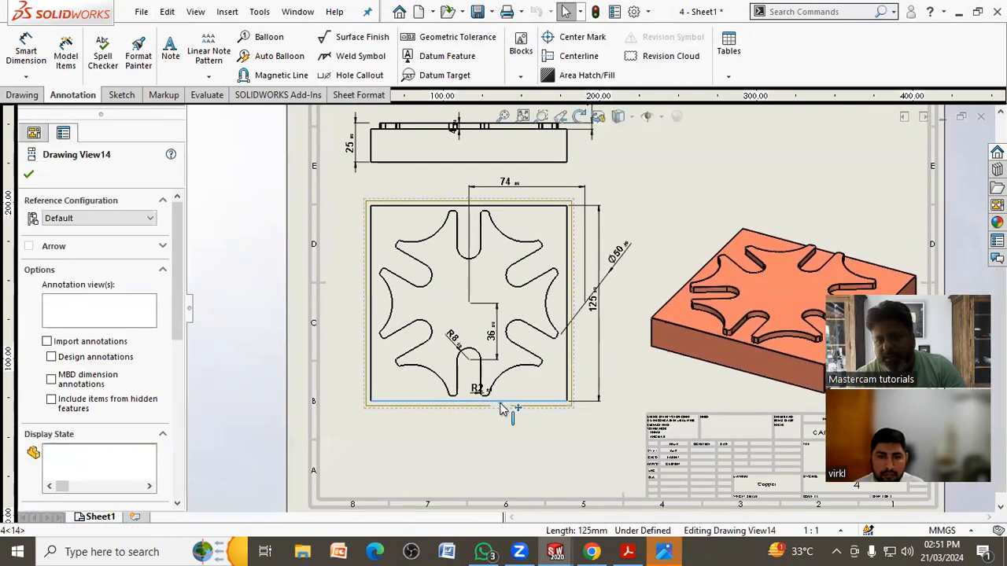
{"action": "right_click", "coordinate": [504, 405]}
{"action": "left_click", "coordinate": [554, 391]}
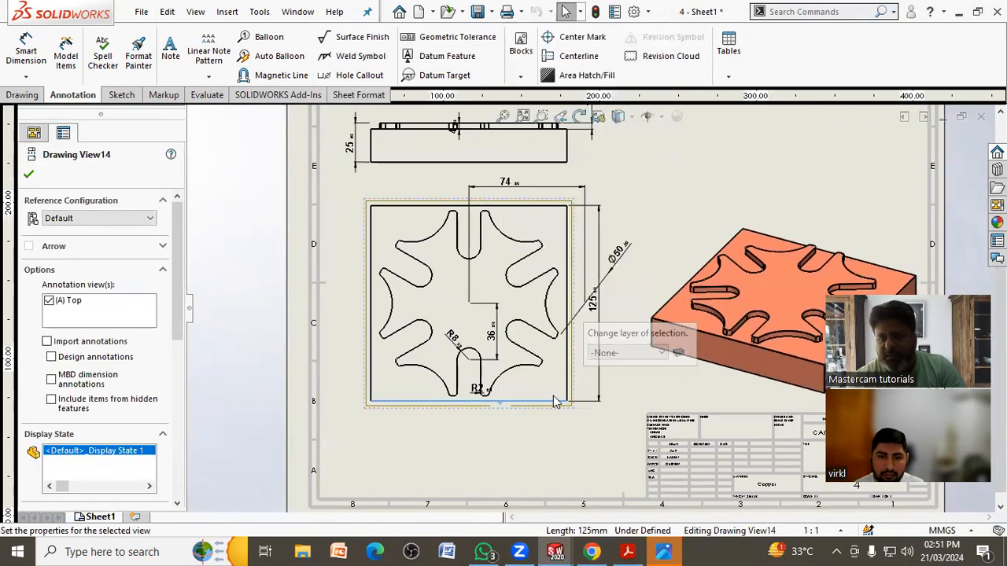
{"action": "left_click", "coordinate": [634, 353]}
{"action": "left_click", "coordinate": [678, 352]}
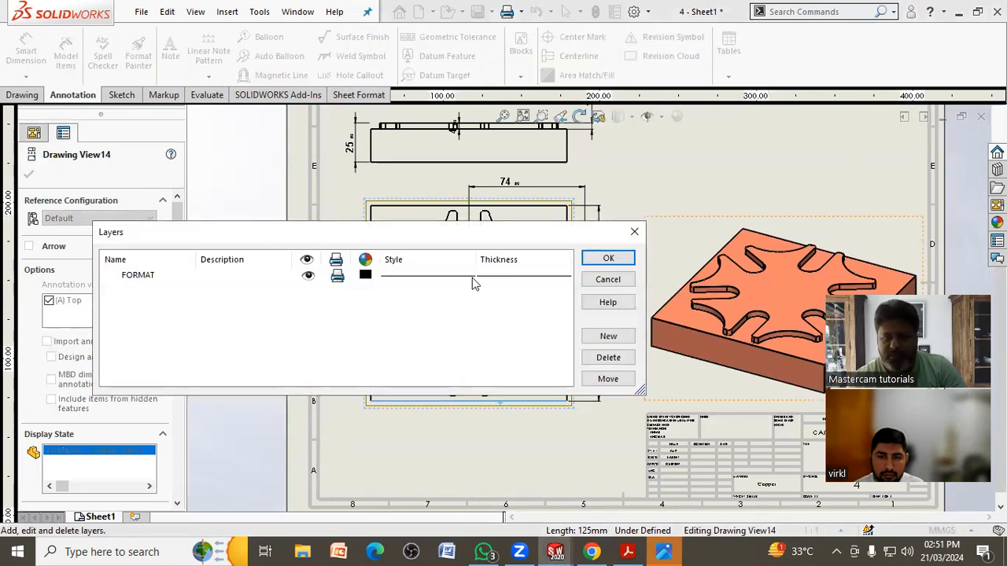
{"action": "left_click", "coordinate": [608, 336]}
{"action": "left_click", "coordinate": [309, 293]}
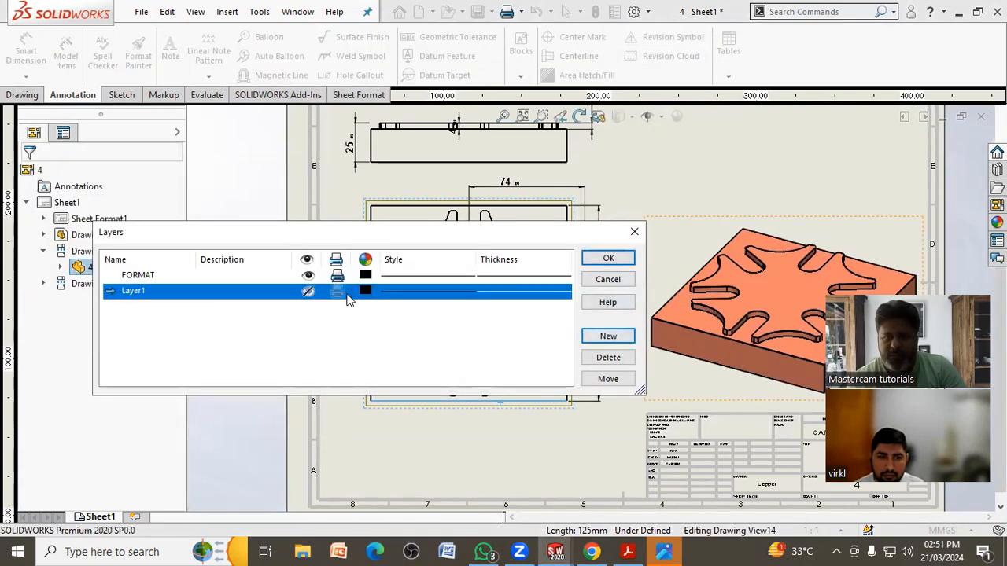
{"action": "left_click", "coordinate": [365, 290]}
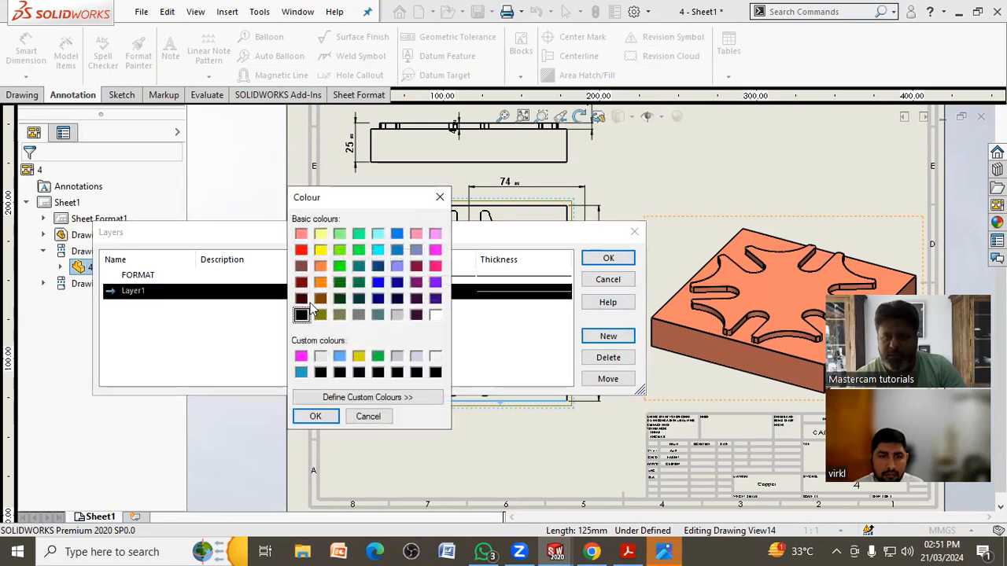
{"action": "left_click", "coordinate": [301, 251]}
{"action": "left_click", "coordinate": [314, 416]}
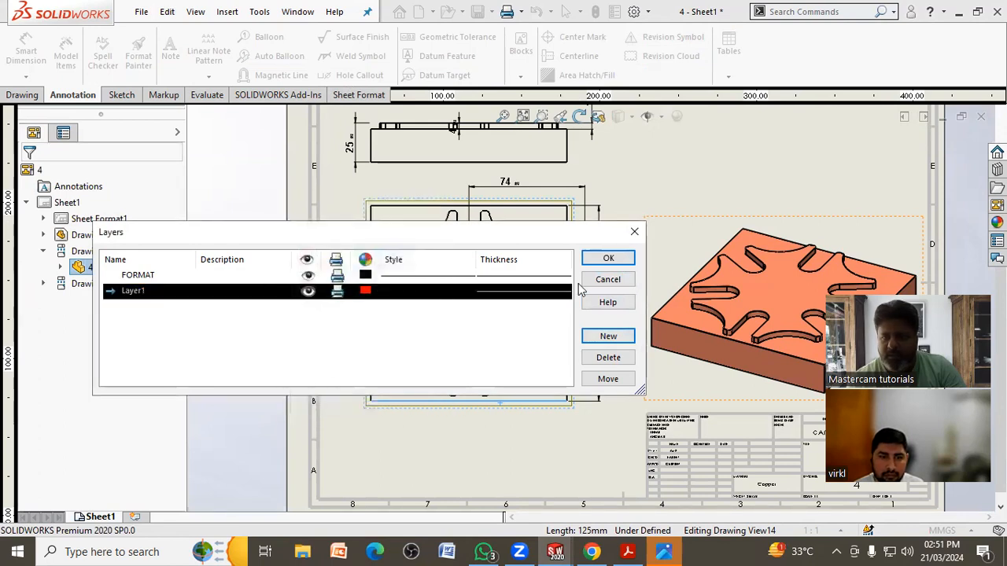
{"action": "left_click", "coordinate": [609, 259]}
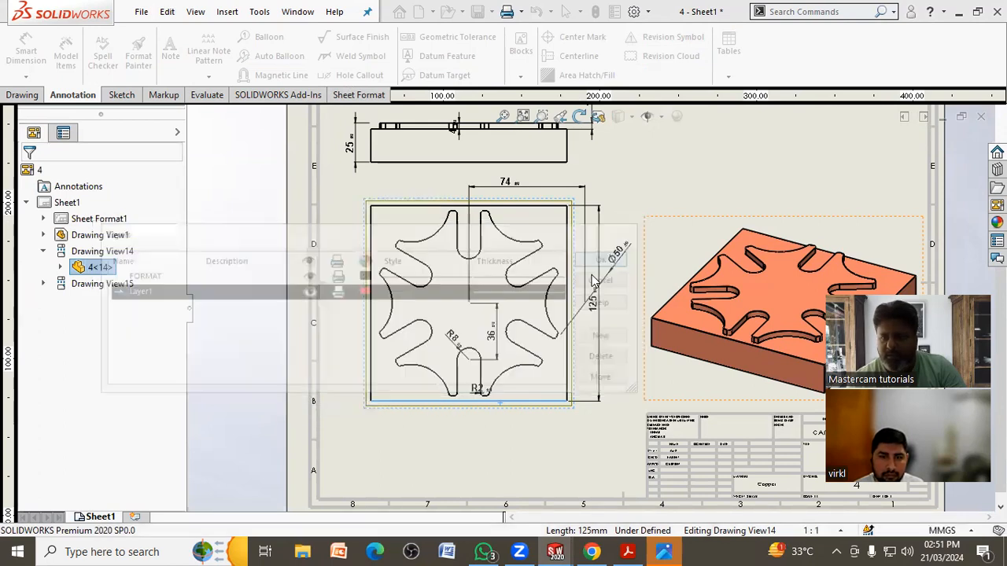
- Change the layer of the plate's top view to Layer1
{"action": "left_click", "coordinate": [535, 402]}
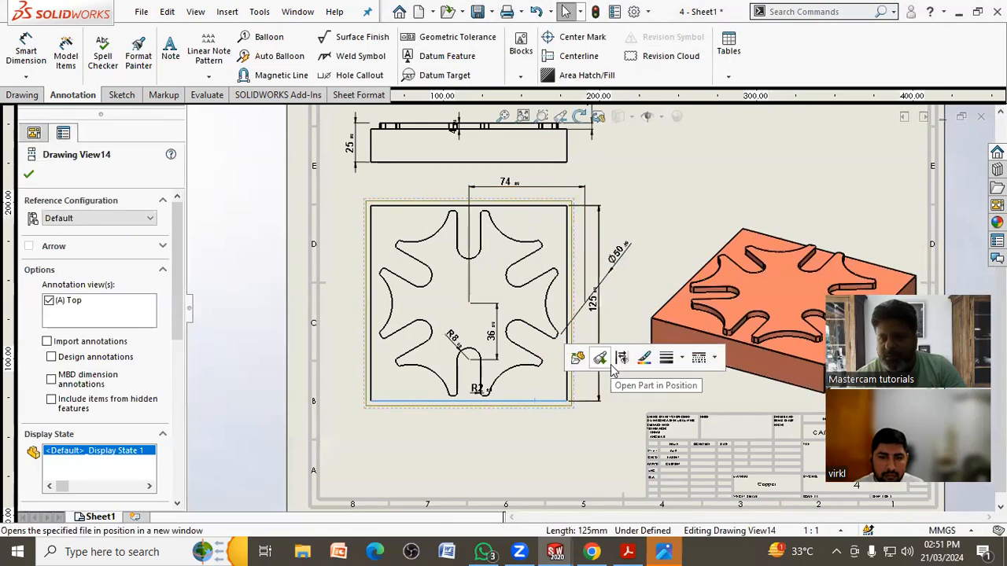
{"action": "right_click", "coordinate": [563, 417]}
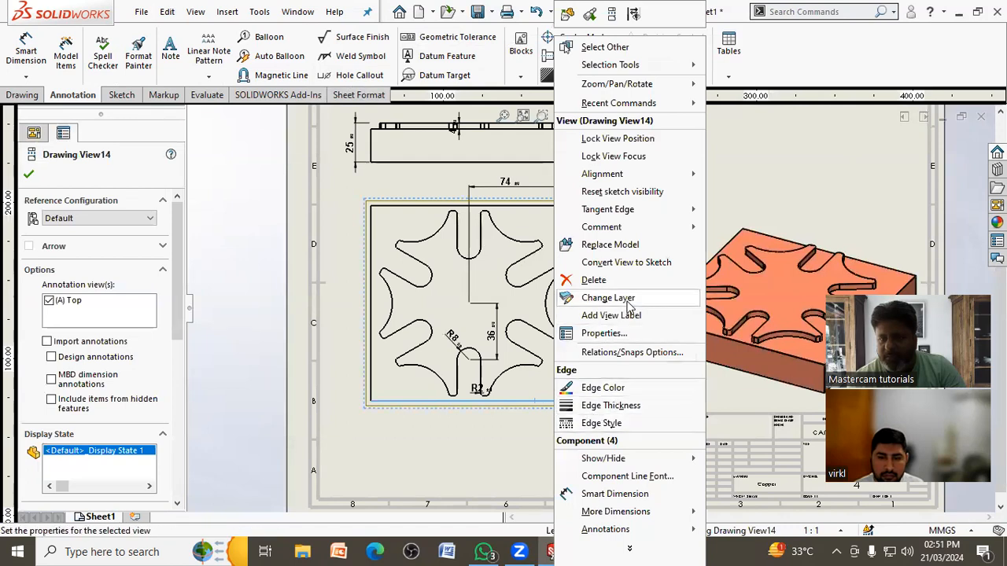
{"action": "left_click", "coordinate": [622, 336]}
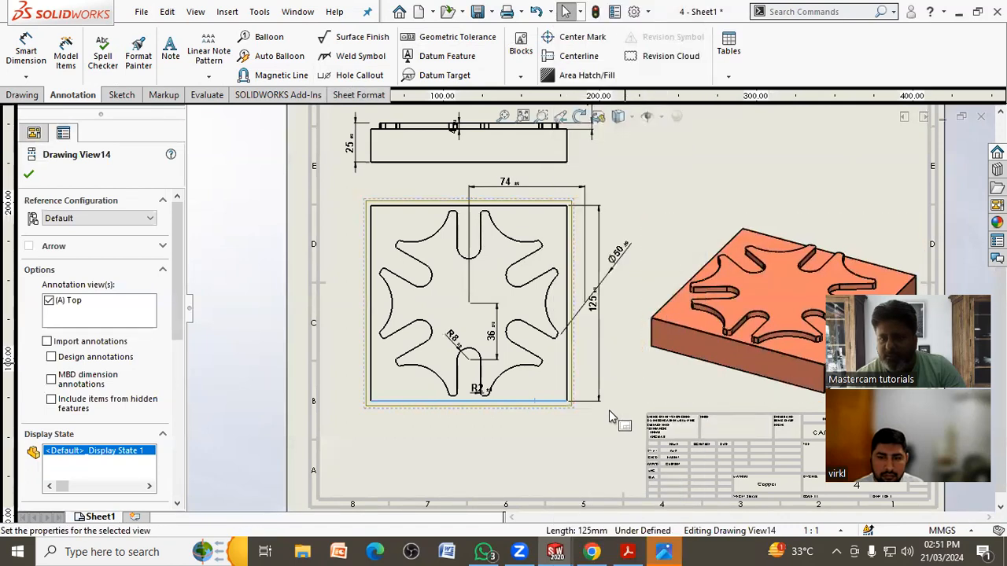
{"action": "scroll", "coordinate": [590, 352], "scroll_direction": "up", "scroll_amount": 3}
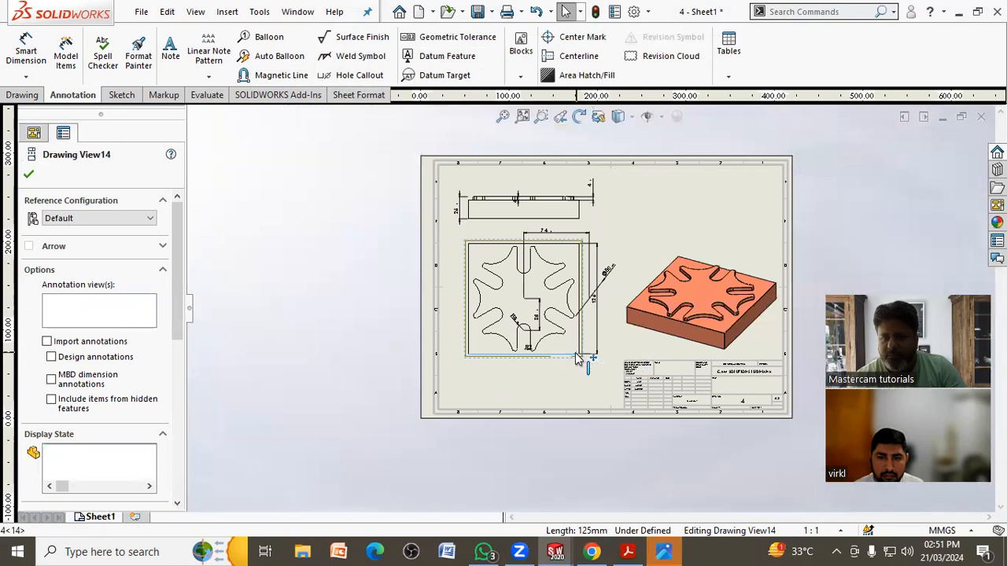
{"action": "right_click", "coordinate": [606, 362]}
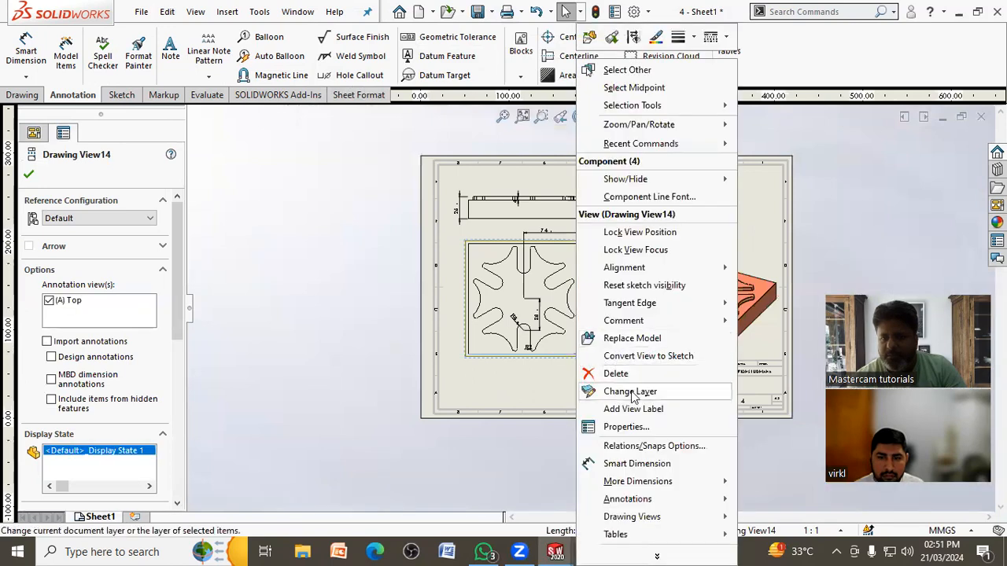
{"action": "left_click", "coordinate": [606, 391]}
{"action": "left_click", "coordinate": [705, 348]}
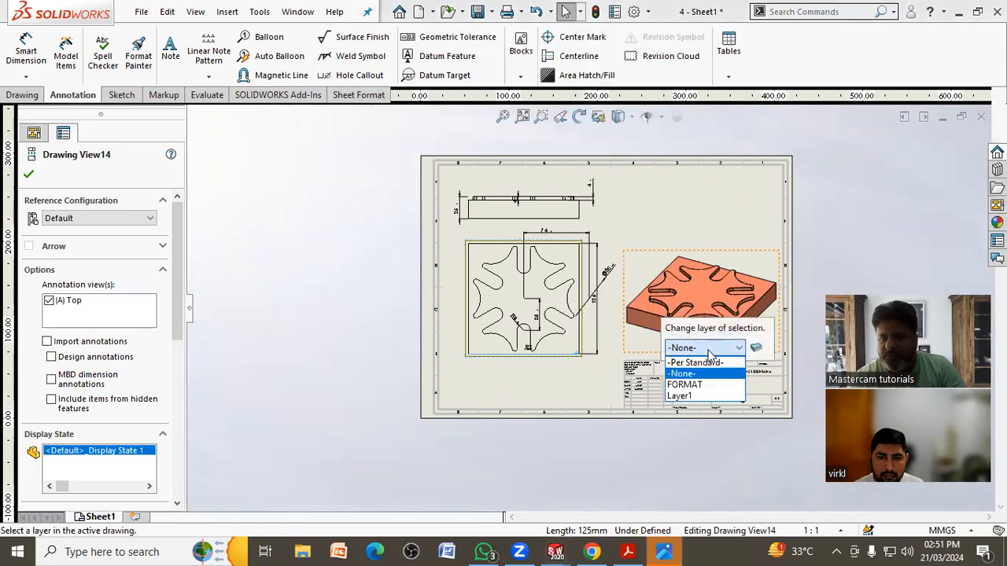
{"action": "left_click", "coordinate": [694, 396]}
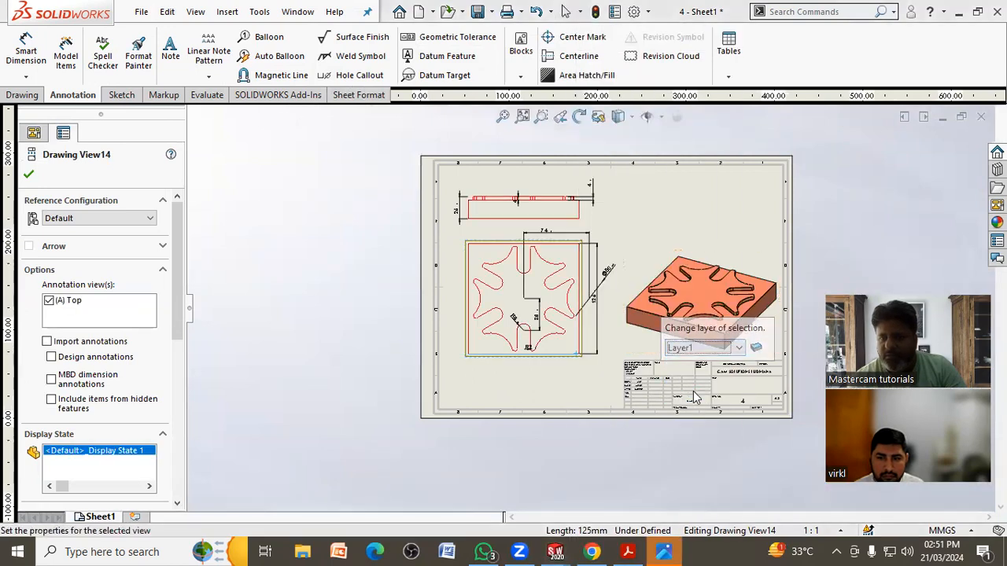
{"action": "left_click", "coordinate": [554, 380]}
{"action": "scroll", "coordinate": [558, 373], "scroll_direction": "down", "scroll_amount": 2}
{"action": "scroll", "coordinate": [572, 363], "scroll_direction": "down", "scroll_amount": 3}
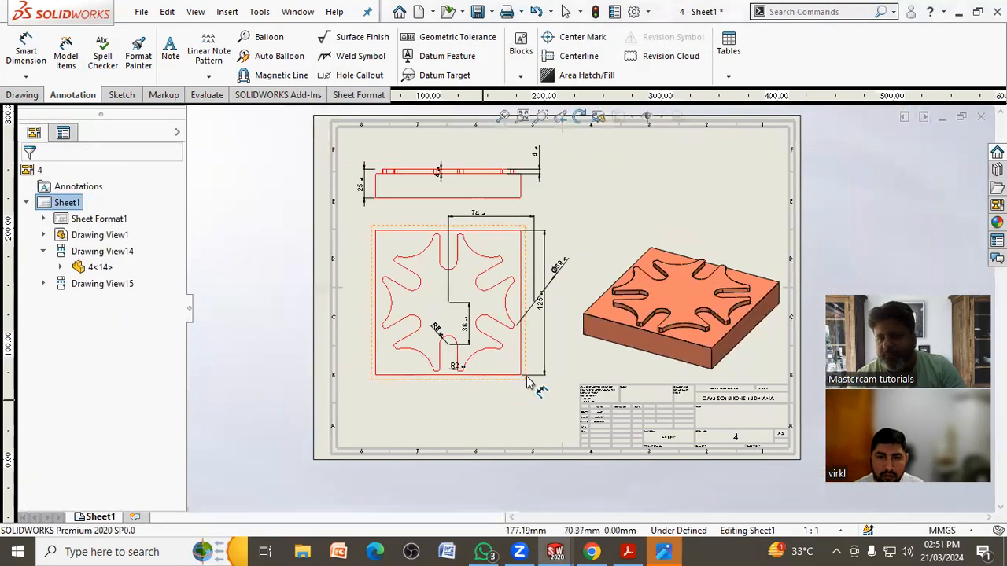
{"action": "right_click", "coordinate": [588, 190]}
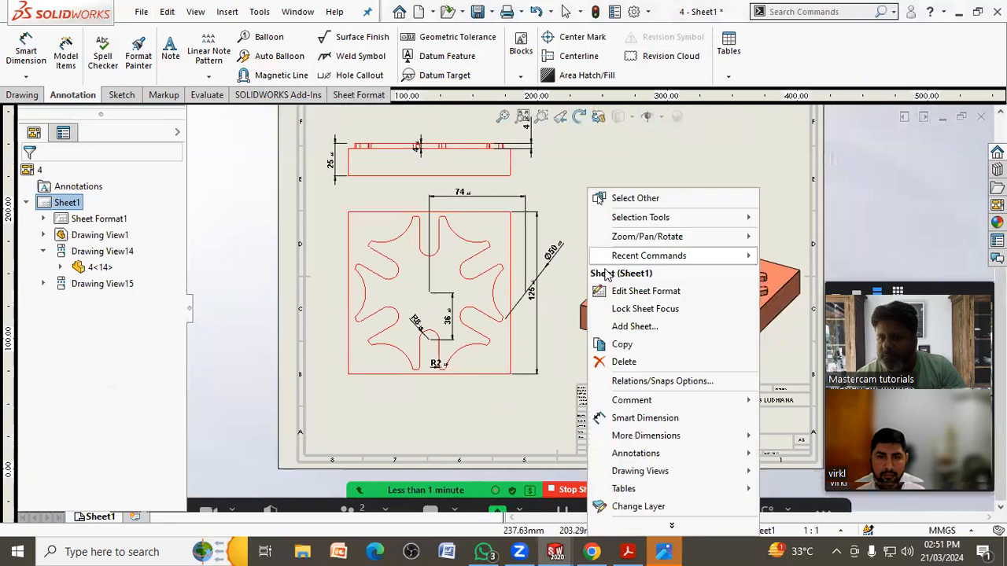
{"action": "left_click", "coordinate": [584, 362]}
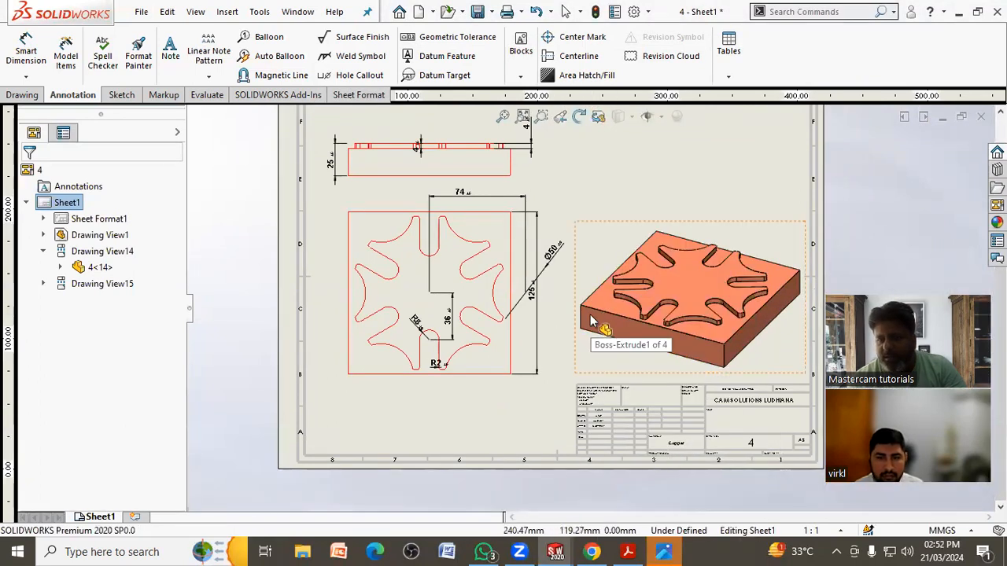
{"action": "right_click", "coordinate": [557, 192]}
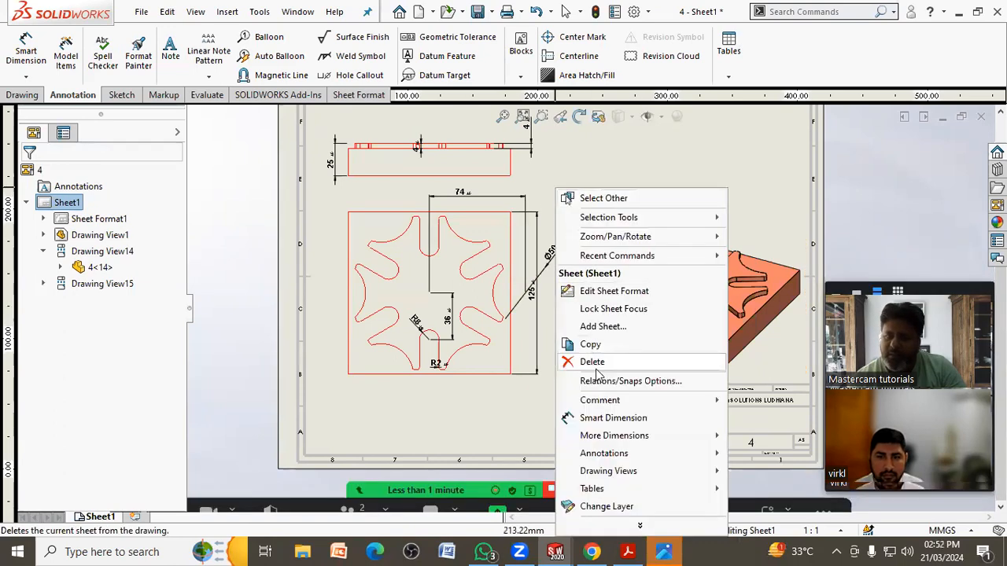
{"action": "left_click", "coordinate": [610, 512]}
{"action": "scroll", "coordinate": [585, 320], "scroll_direction": "up", "scroll_amount": 3}
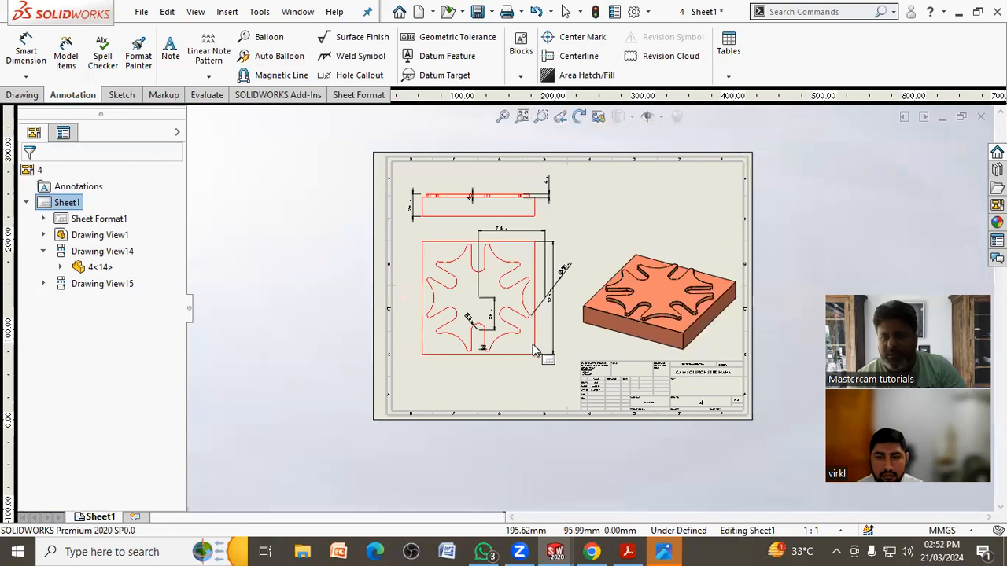
- Add a second layer, Layer2, to the drawing and set its color to blue
{"action": "scroll", "coordinate": [513, 373], "scroll_direction": "down", "scroll_amount": 2}
{"action": "right_click", "coordinate": [496, 379]}
{"action": "left_click", "coordinate": [537, 349]}
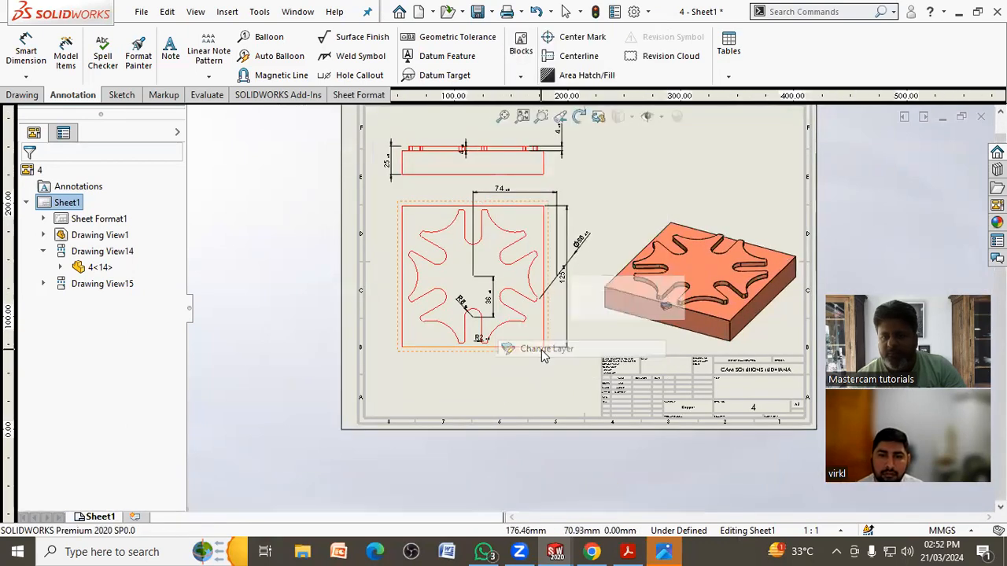
{"action": "left_click", "coordinate": [650, 307]}
{"action": "left_click", "coordinate": [668, 309]}
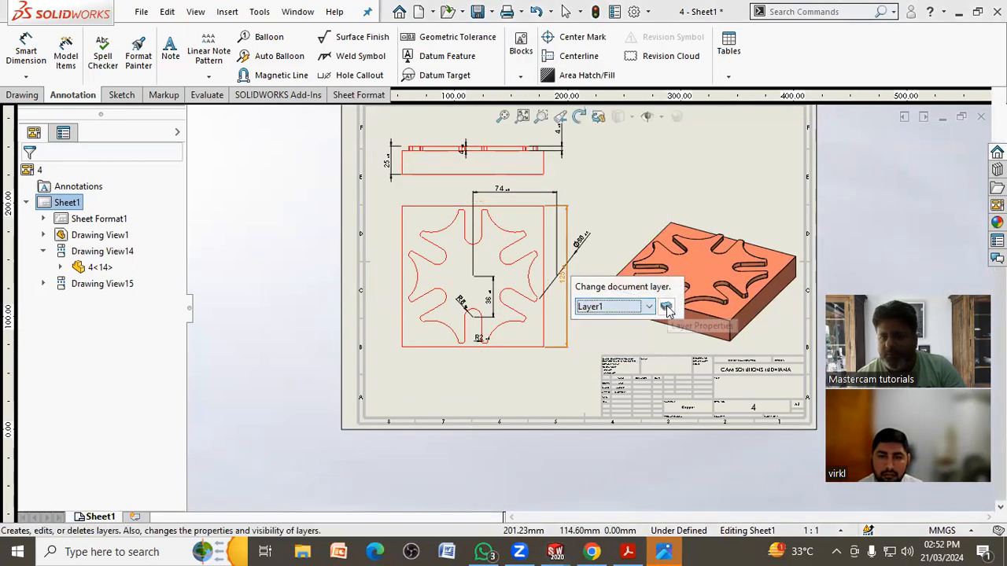
{"action": "left_click", "coordinate": [668, 310]}
{"action": "left_click", "coordinate": [608, 336]}
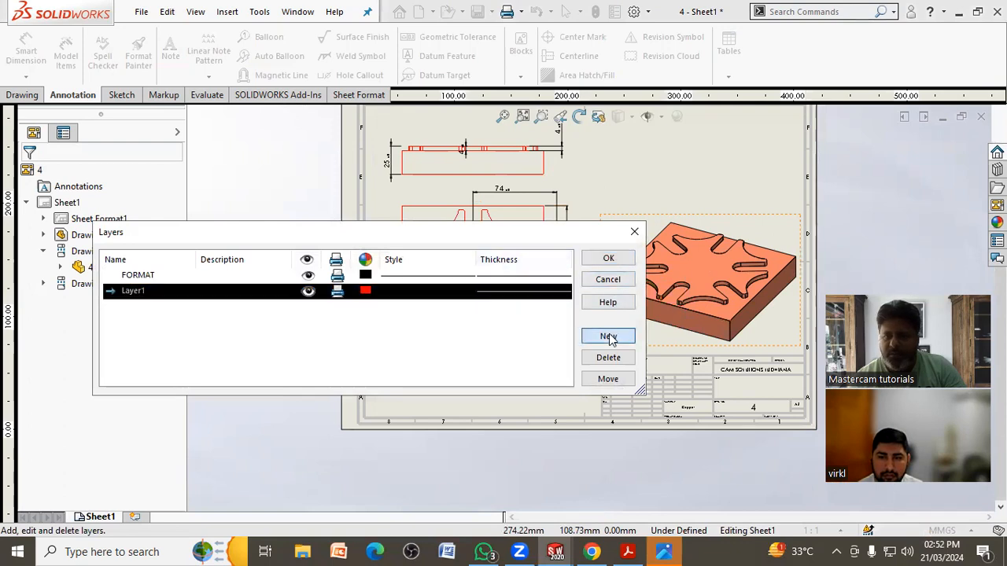
{"action": "left_click", "coordinate": [365, 306]}
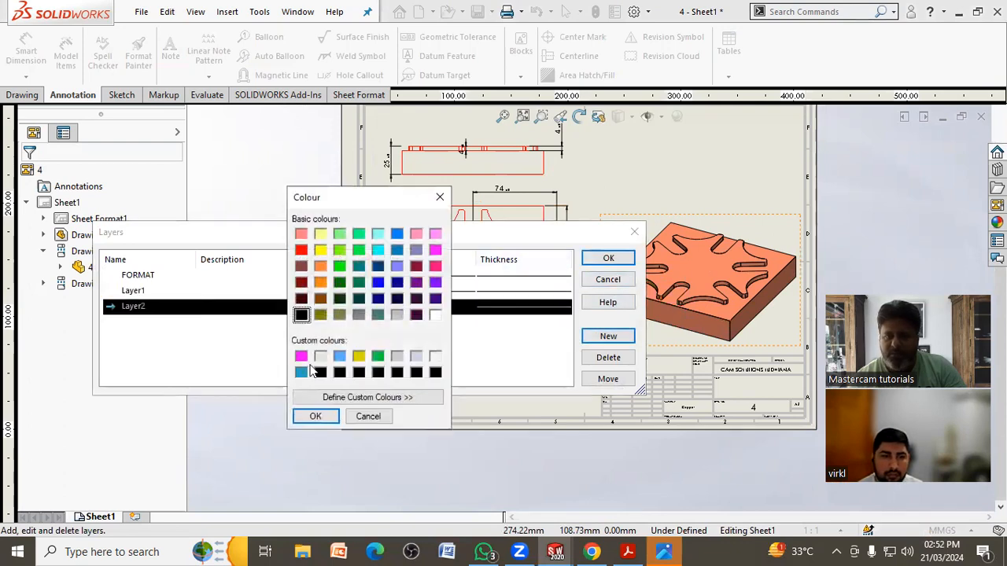
{"action": "left_click", "coordinate": [379, 282]}
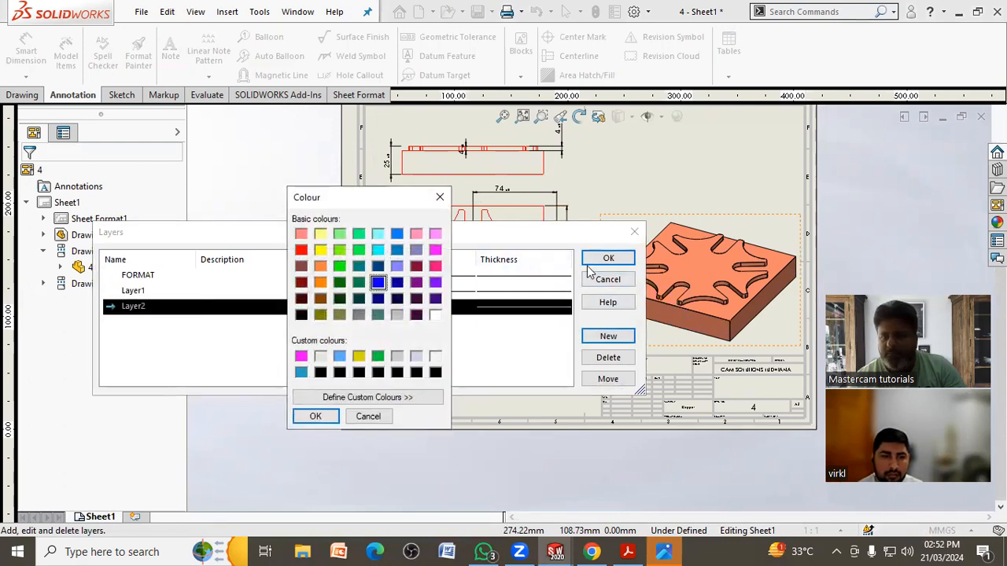
{"action": "left_click", "coordinate": [324, 417]}
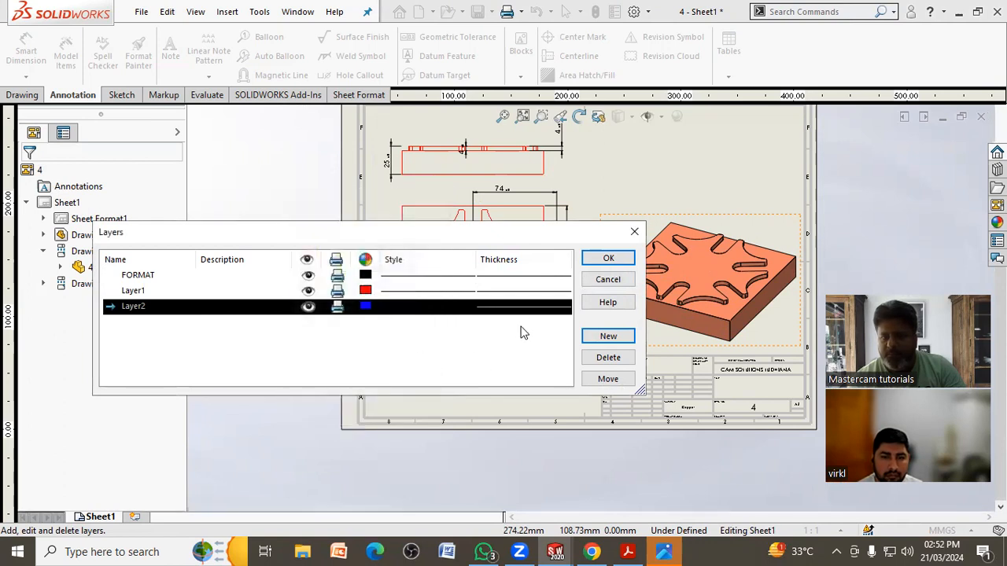
- Set the line thickness of the red Layer1 to 0.5 mm and apply the layer settings
{"action": "left_click", "coordinate": [527, 307]}
{"action": "left_click", "coordinate": [527, 294]}
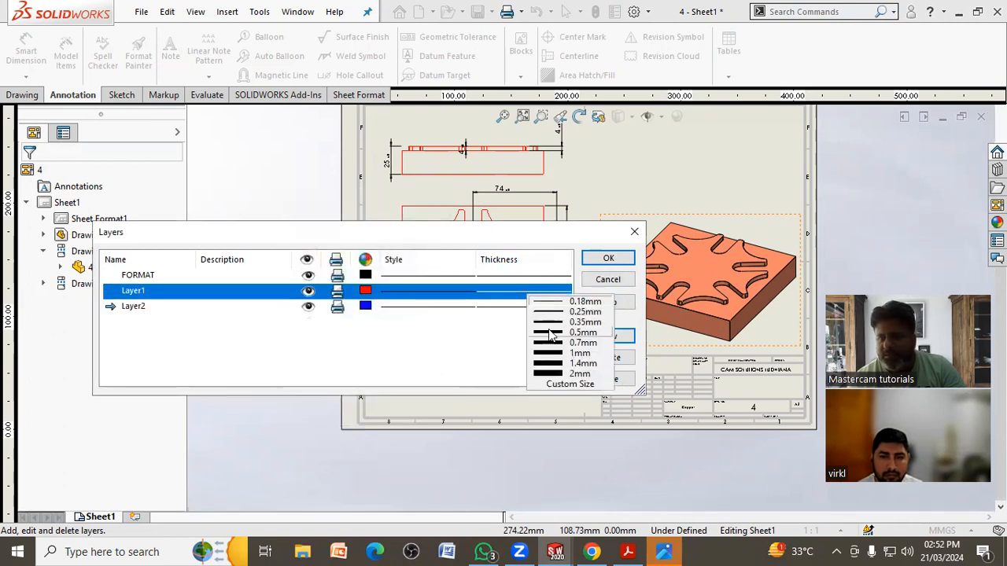
{"action": "left_click", "coordinate": [552, 332]}
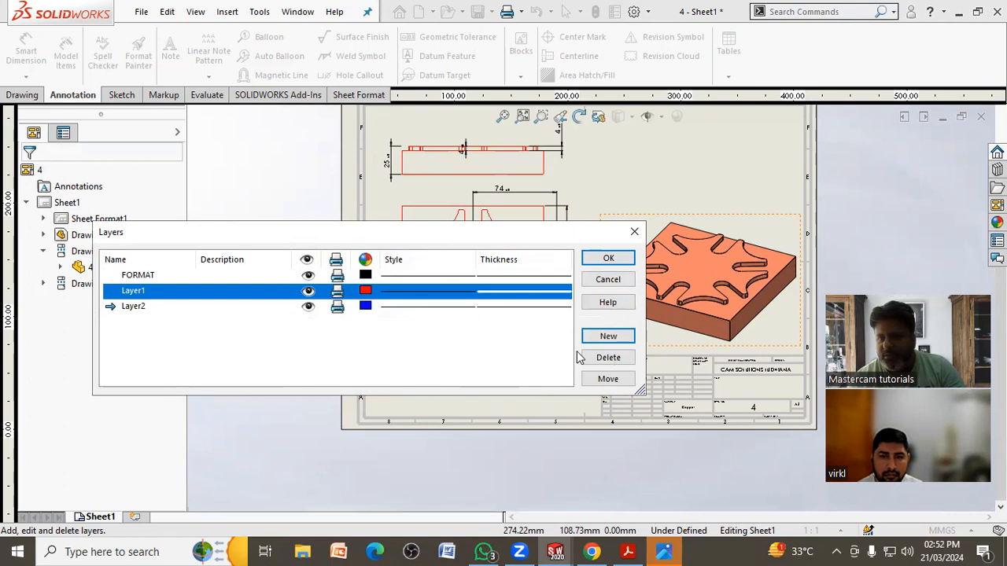
{"action": "left_click", "coordinate": [609, 260]}
- Move the 125 mm dimension beside the plate's top view to Layer2
{"action": "middle_click_drag", "start_coordinate": [529, 381], "coordinate": [512, 379]}
{"action": "left_click", "coordinate": [544, 345]}
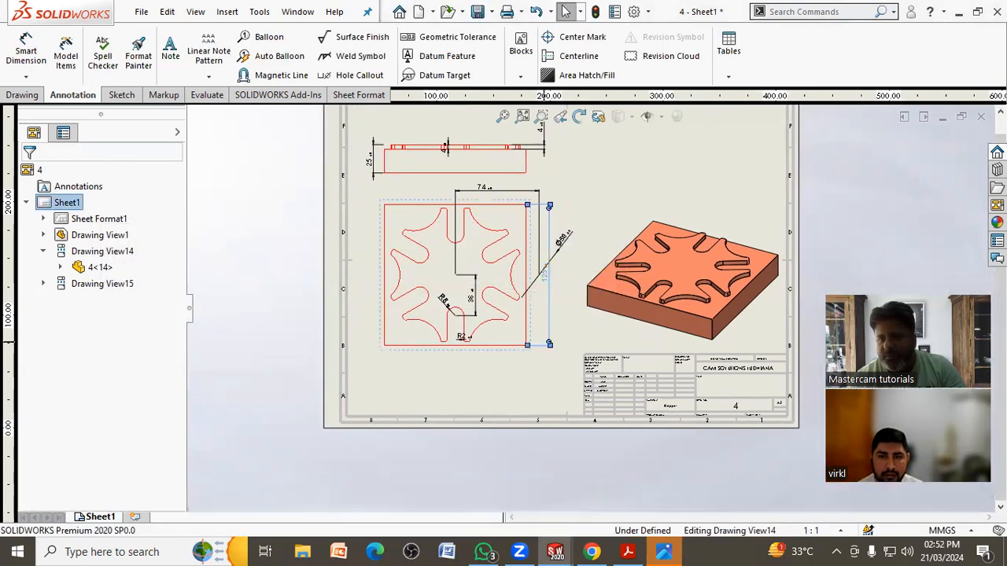
{"action": "right_click", "coordinate": [550, 342]}
{"action": "left_click", "coordinate": [596, 506]}
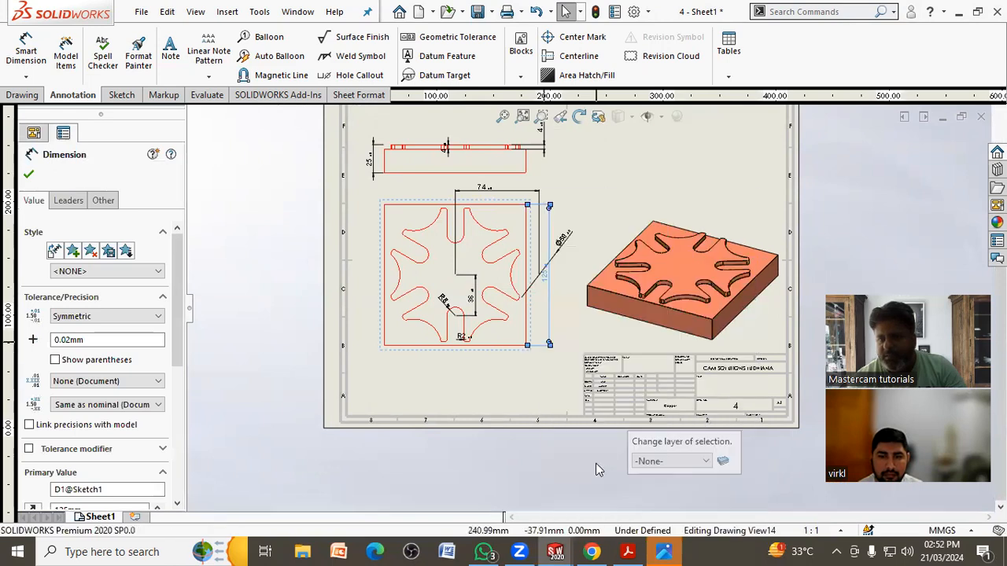
{"action": "left_click", "coordinate": [657, 462]}
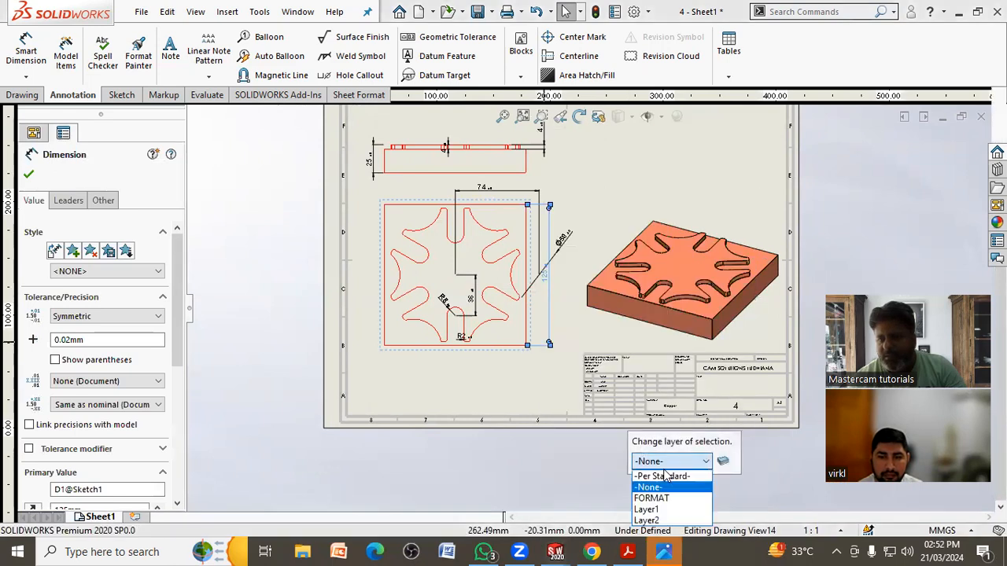
{"action": "left_click", "coordinate": [671, 521]}
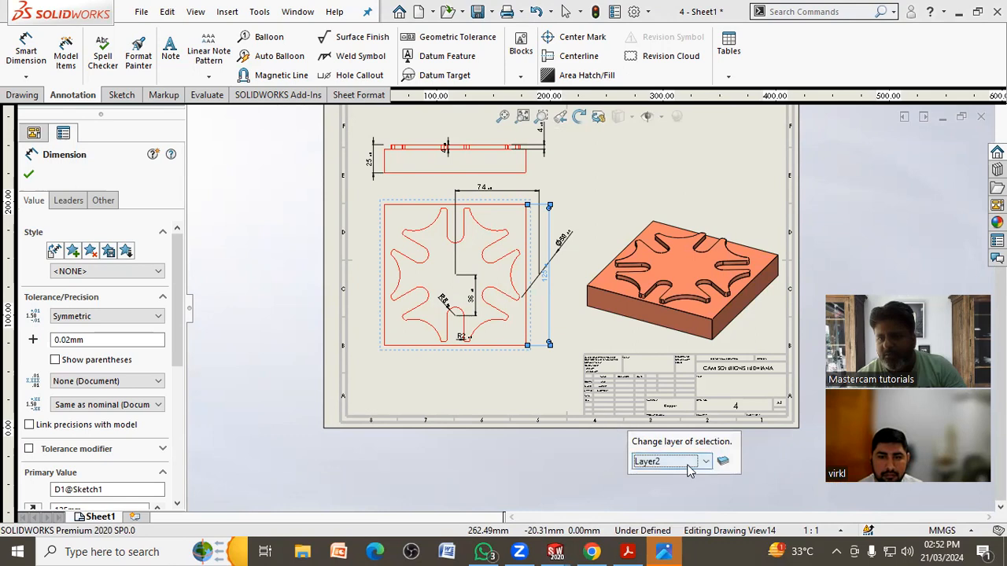
{"action": "left_click", "coordinate": [555, 387]}
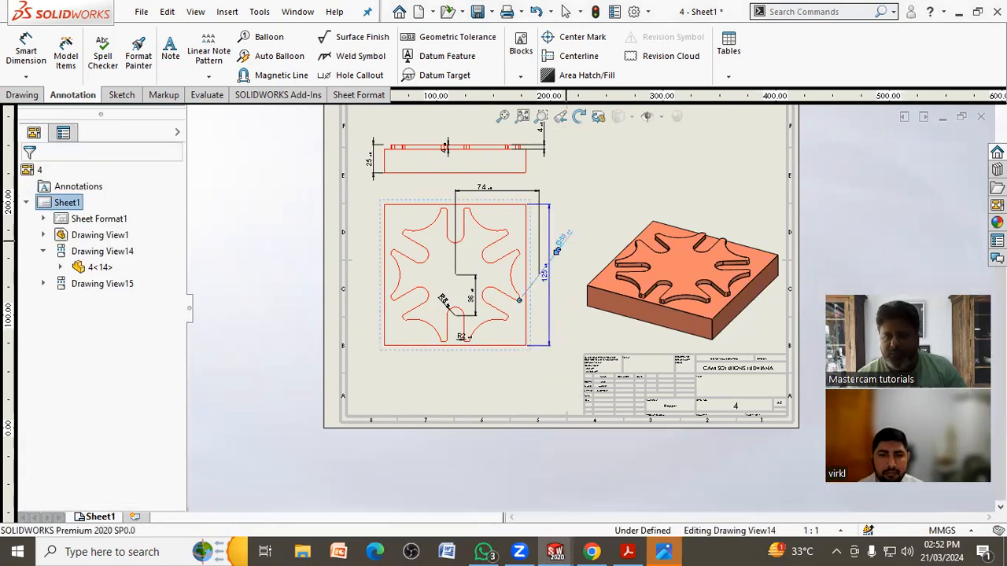
- Try to select the remaining black dimensions of the plate's side and top views together
{"action": "left_click", "coordinate": [484, 192]}
{"action": "left_click", "coordinate": [487, 192], "text": "ctrl"}
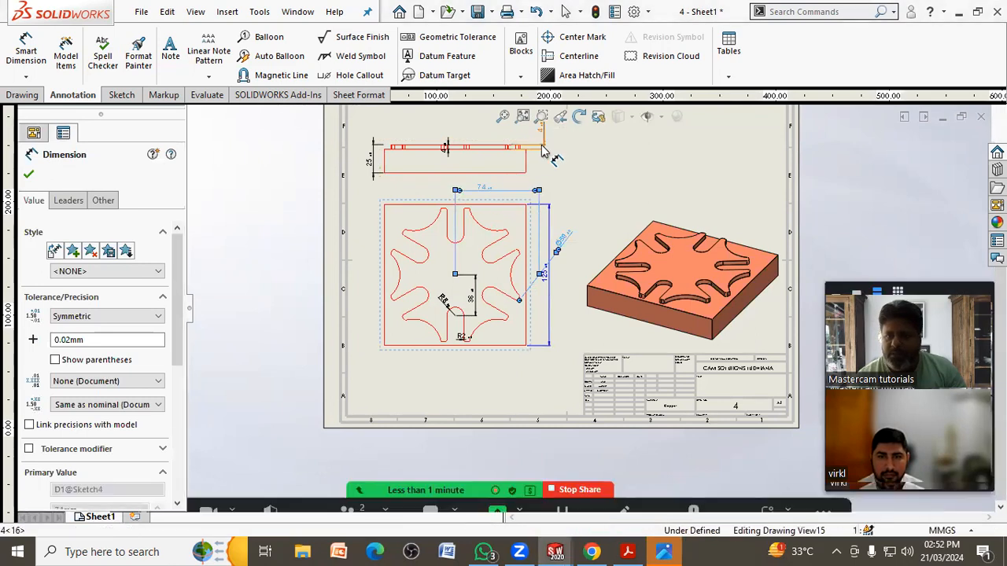
{"action": "left_click", "coordinate": [542, 149], "text": "ctrl"}
{"action": "left_click", "coordinate": [446, 148], "text": "ctrl"}
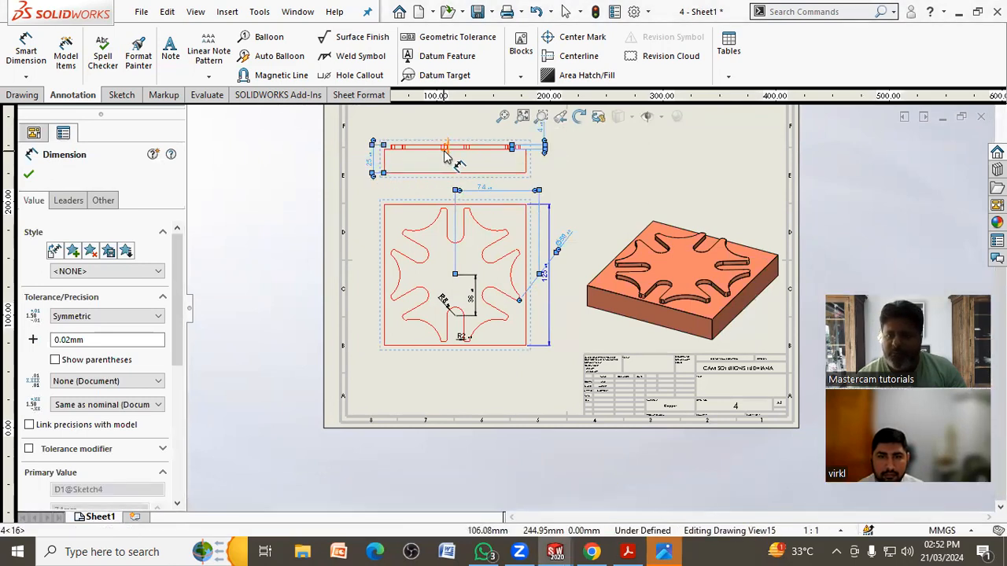
{"action": "left_click", "coordinate": [469, 297], "text": "ctrl"}
{"action": "left_click", "coordinate": [447, 310], "text": "ctrl"}
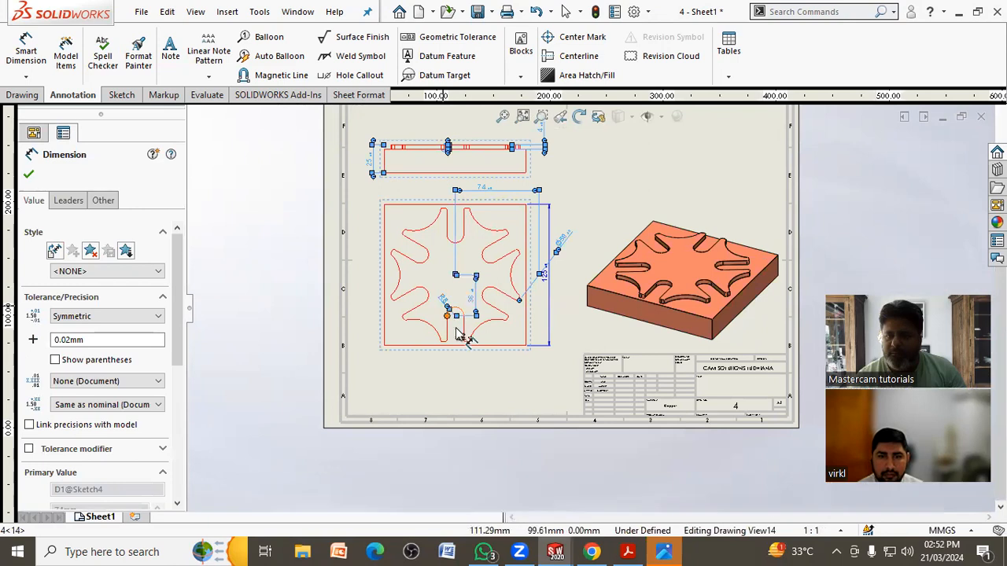
{"action": "left_click", "coordinate": [462, 339], "text": "ctrl"}
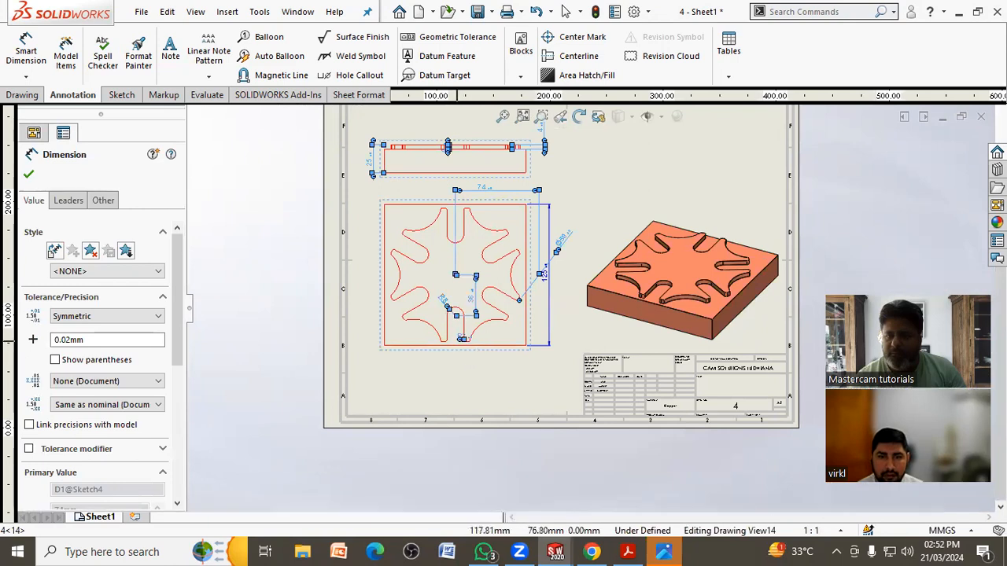
{"action": "right_click", "coordinate": [460, 346]}
- Select the 125 mm dimension beside the plate's top view for a layer change
{"action": "left_click", "coordinate": [543, 250]}
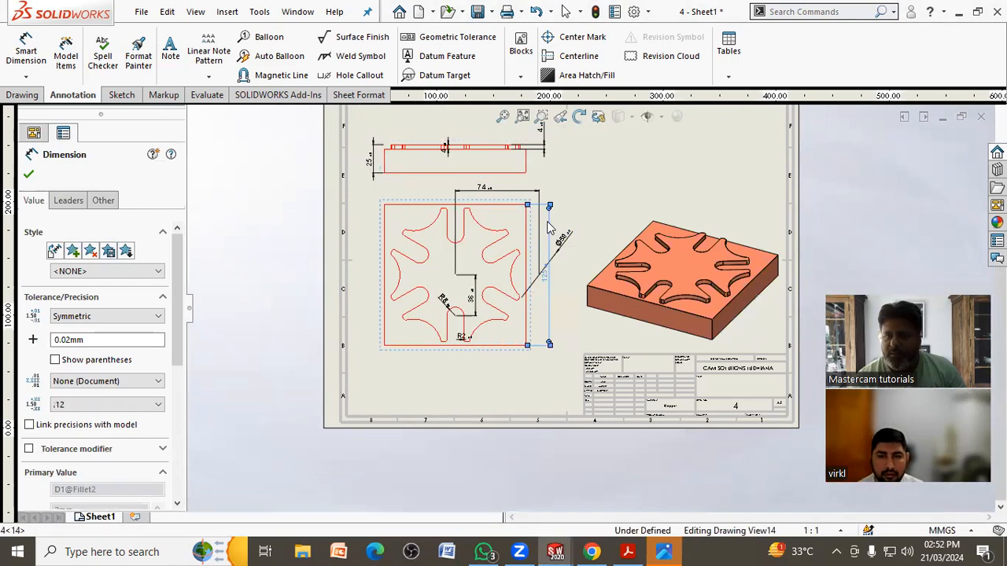
{"action": "right_click", "coordinate": [547, 256]}
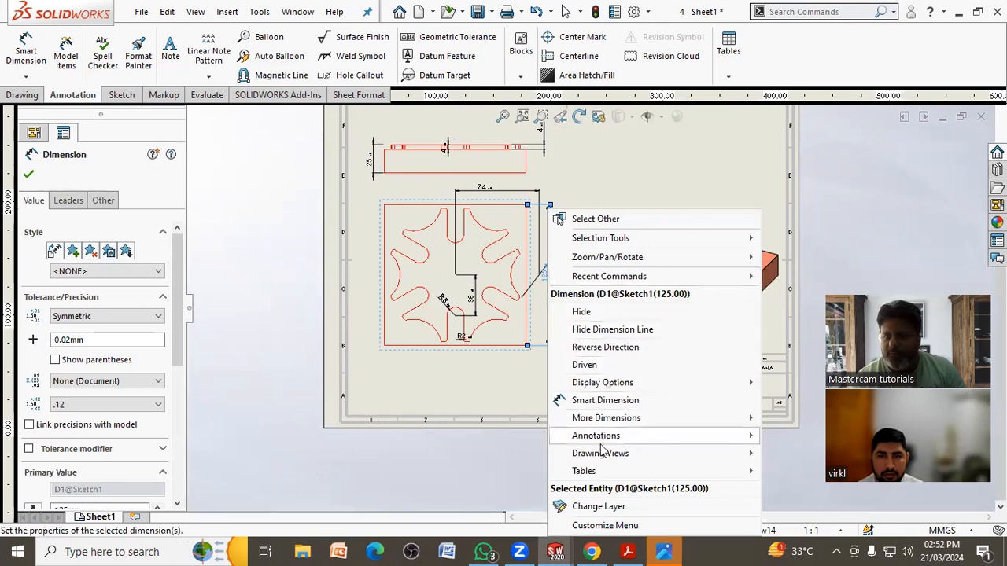